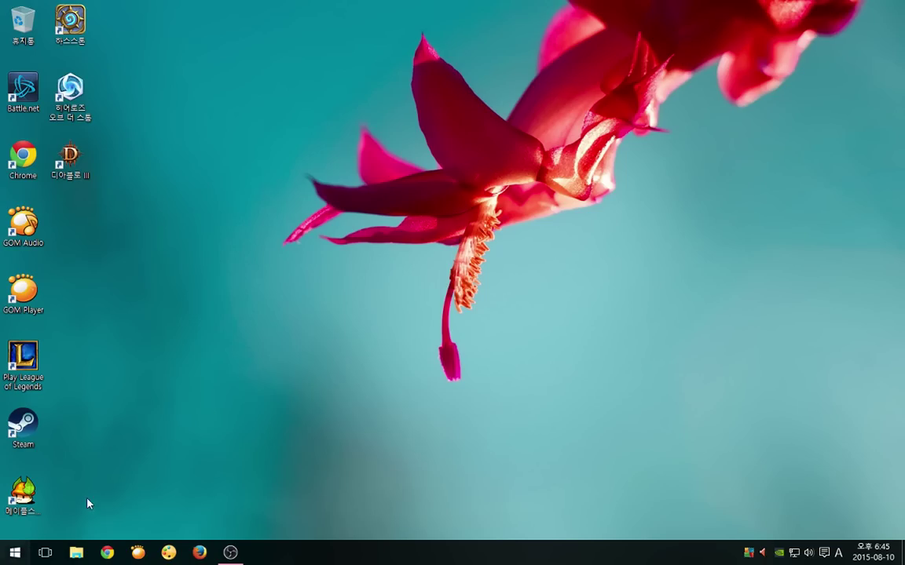
# Start adding another user to this PC from the family and other users section of the account settings.
pyautogui.click(10, 554)
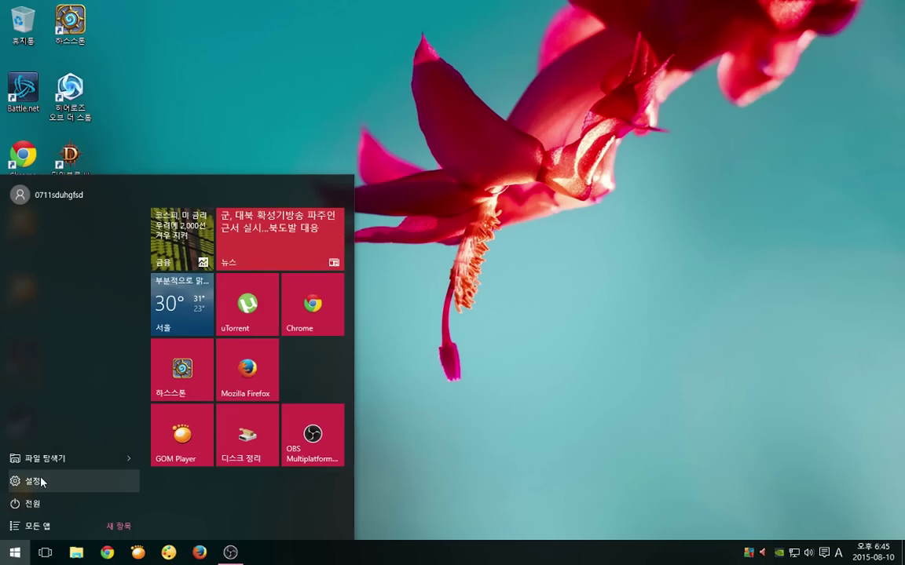
pyautogui.click(33, 481)
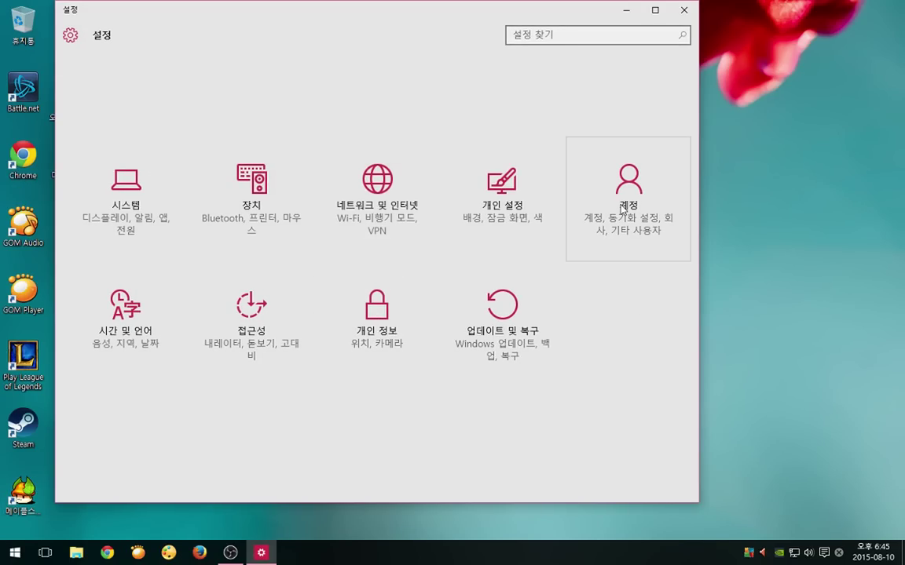
pyautogui.click(652, 208)
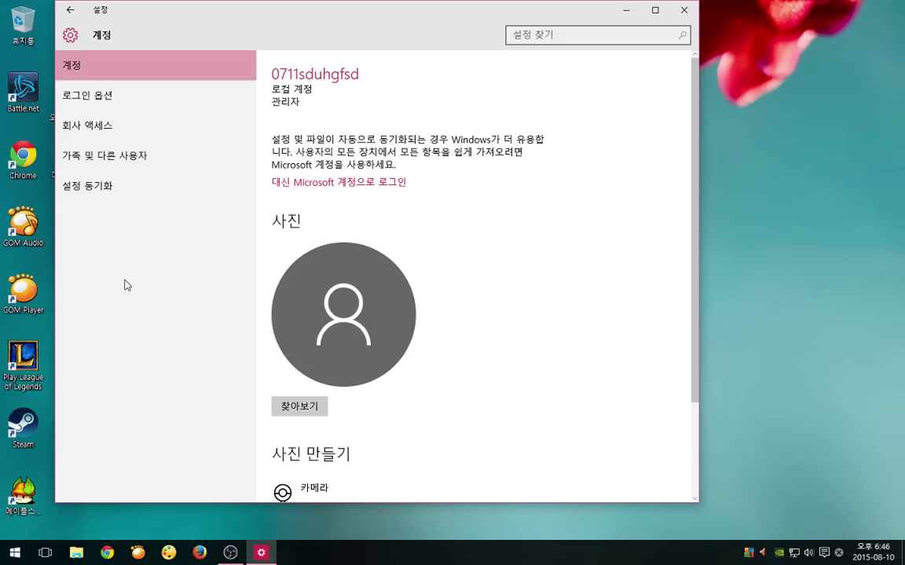
pyautogui.click(119, 161)
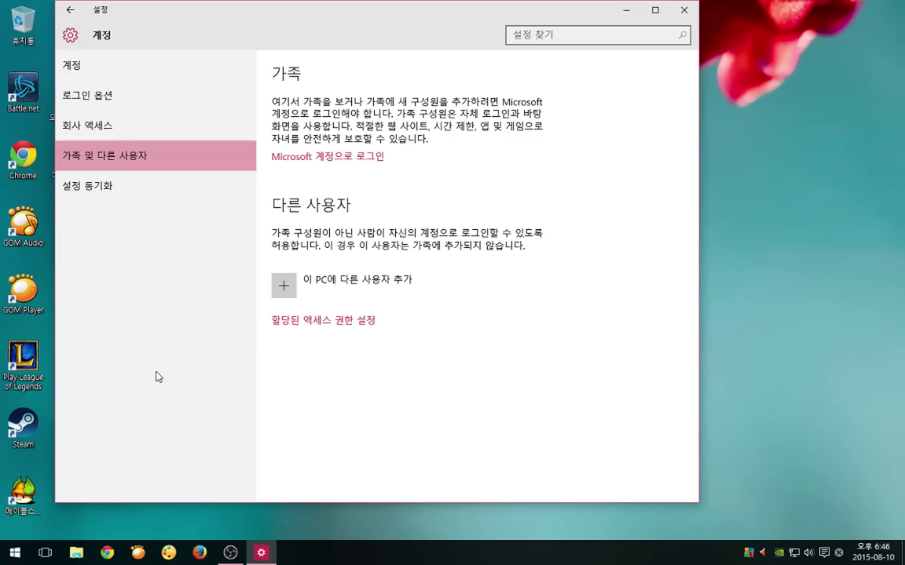
pyautogui.click(360, 287)
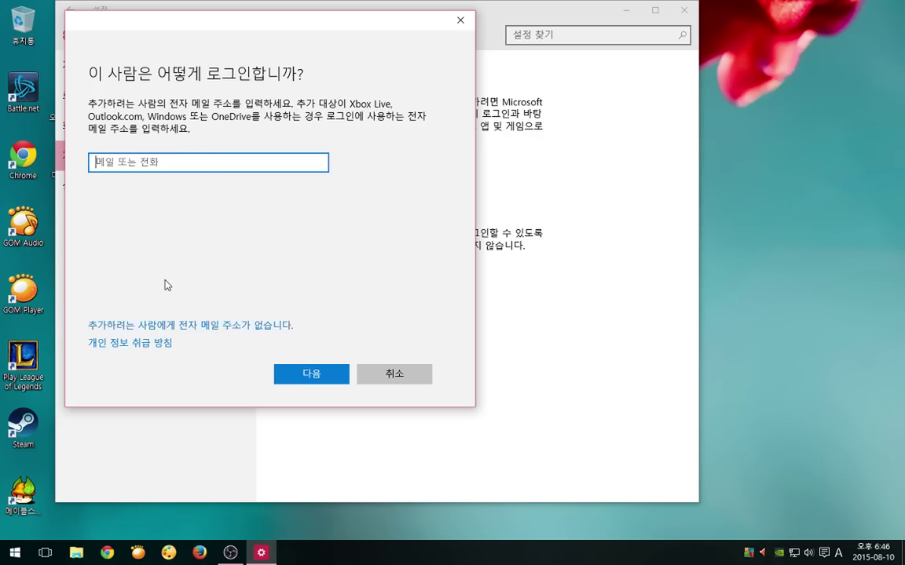
# Create a local user without an e-mail address or Microsoft account, named test, with no password.
pyautogui.click(259, 327)
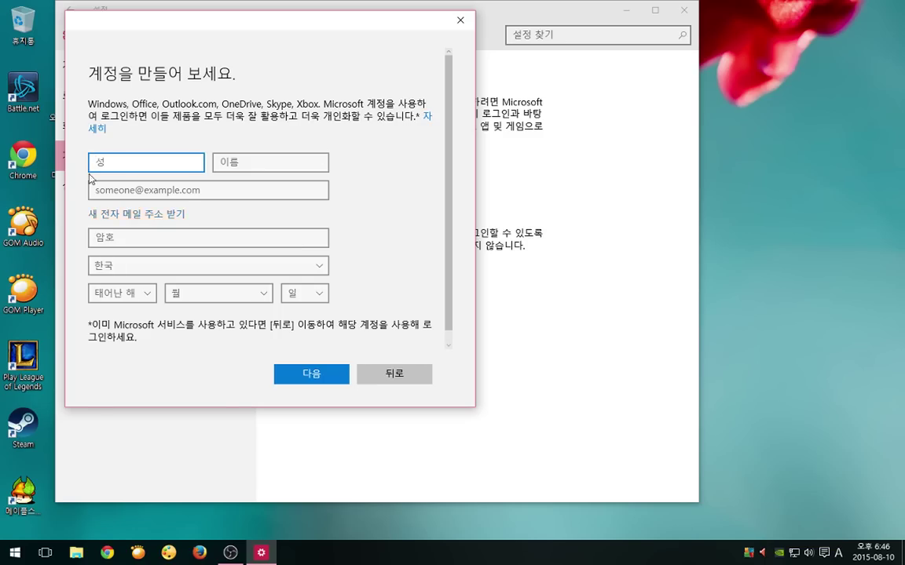
pyautogui.scroll(-1, 448, 148)
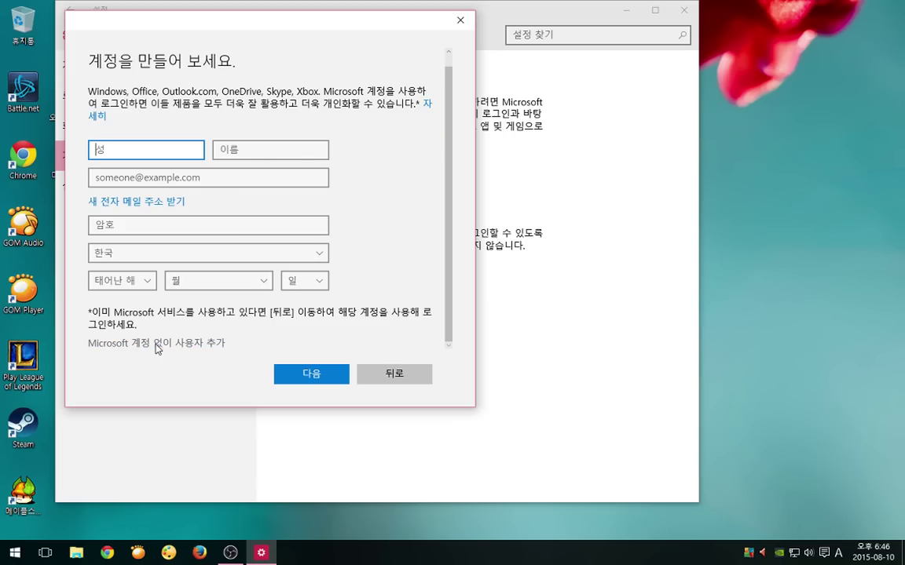
pyautogui.click(182, 344)
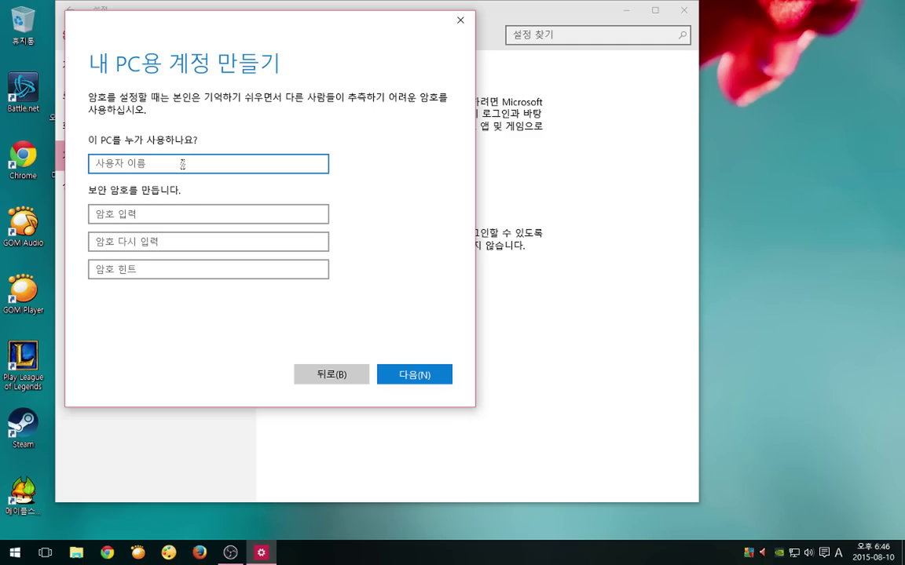
pyautogui.write('test')
pyautogui.click(404, 377)
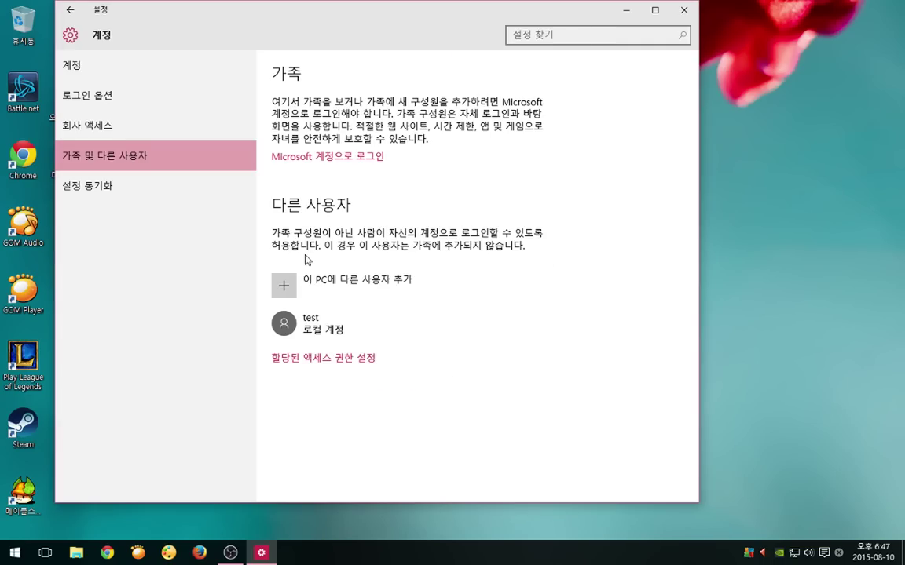
# Change the test account's type to administrator (관리자) and close the settings.
pyautogui.click(336, 327)
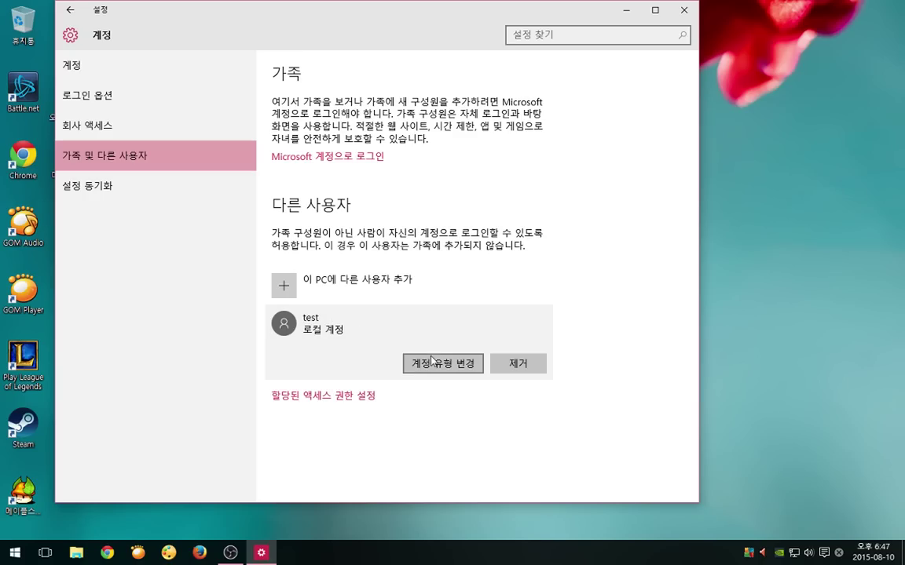
pyautogui.click(441, 366)
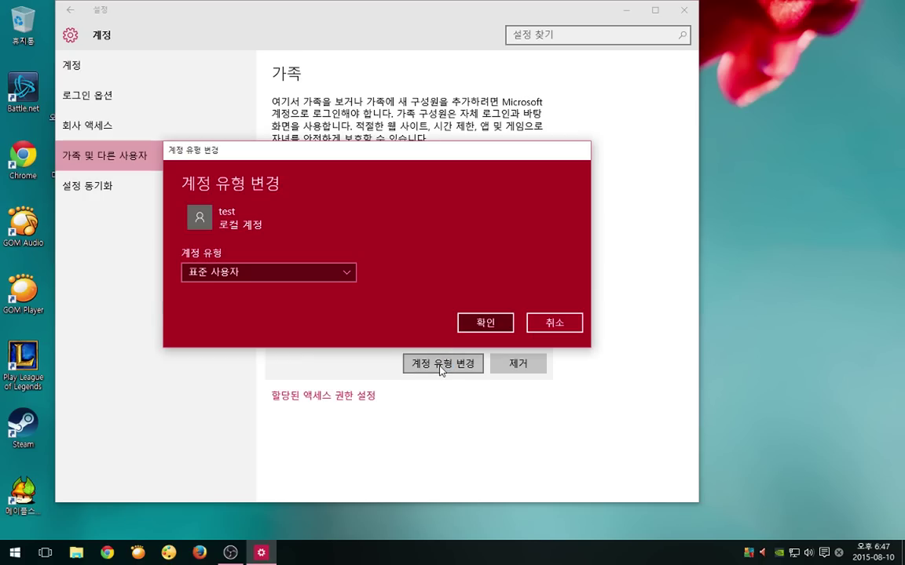
pyautogui.click(292, 275)
pyautogui.click(250, 250)
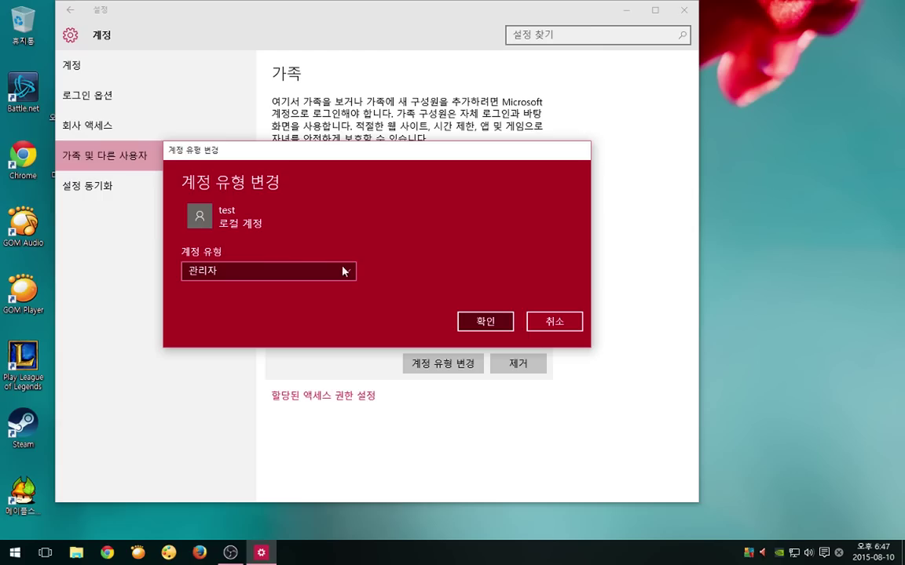
pyautogui.click(482, 322)
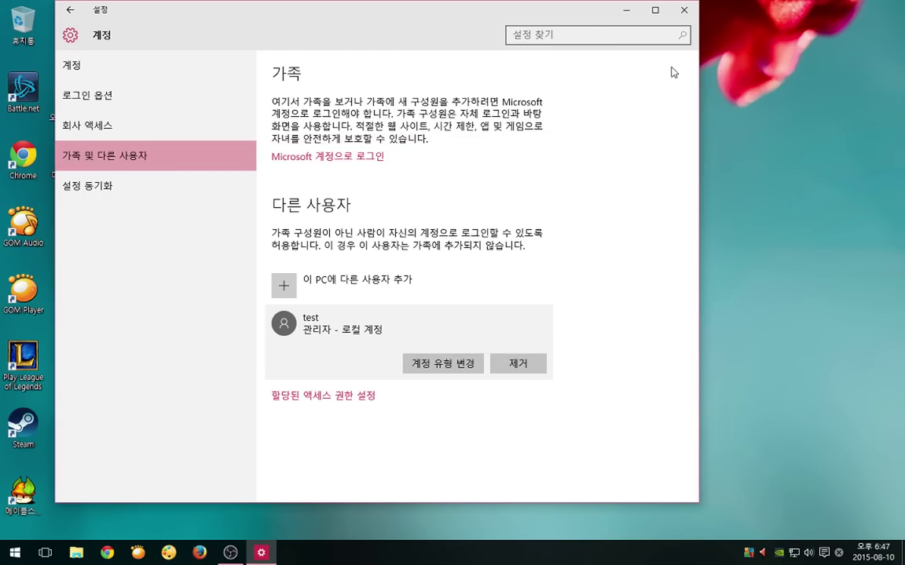
pyautogui.click(682, 11)
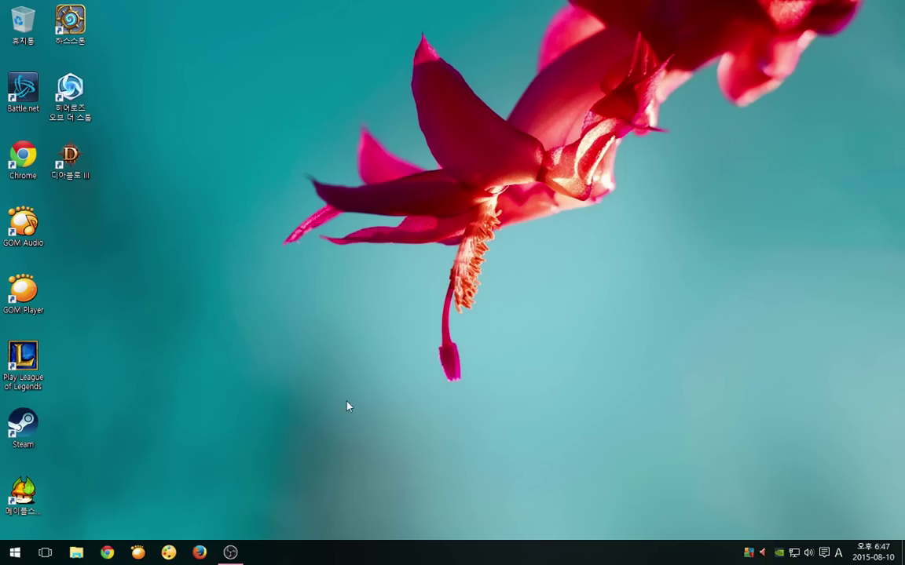
# Minimize the OBS window and check that the Start menu opens and closes in the test account.
pyautogui.click(230, 553)
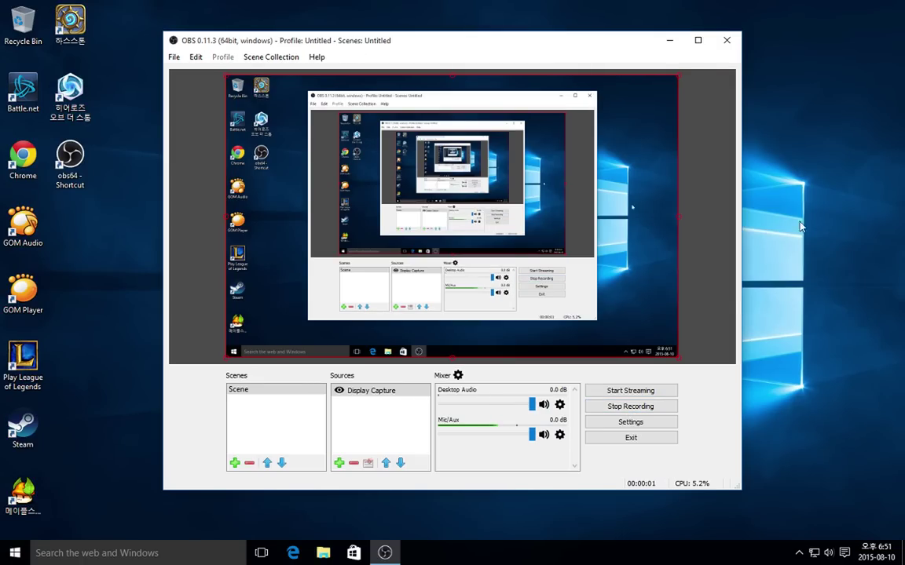
pyautogui.click(669, 40)
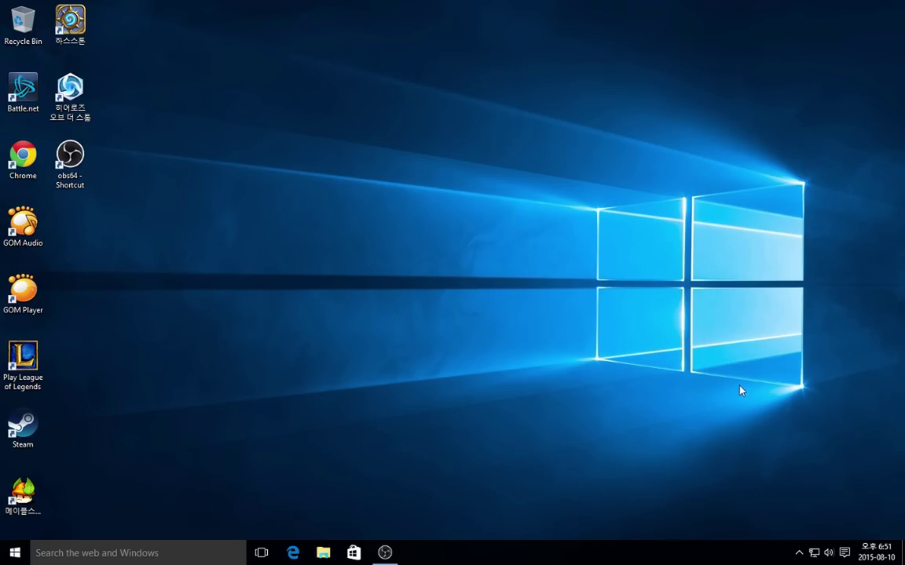
pyautogui.click(6, 554)
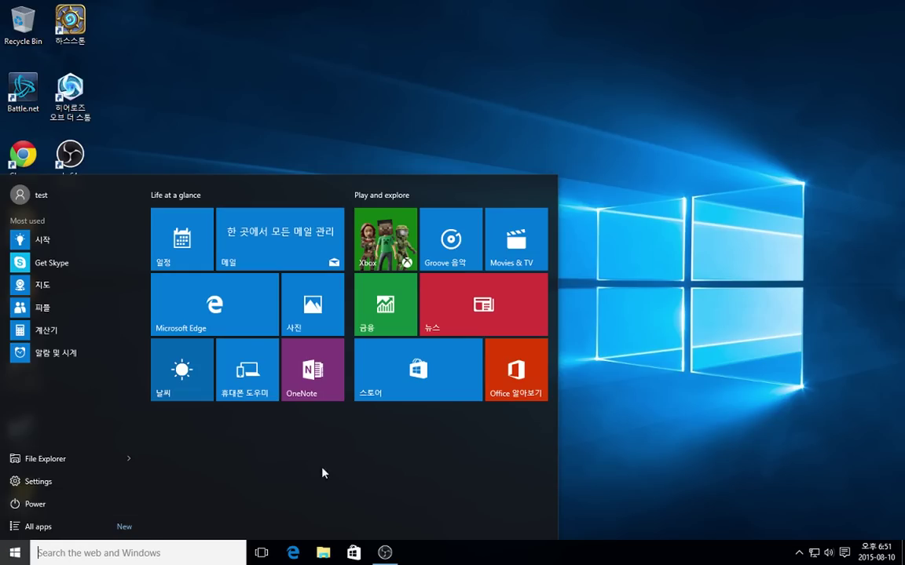
pyautogui.click(583, 431)
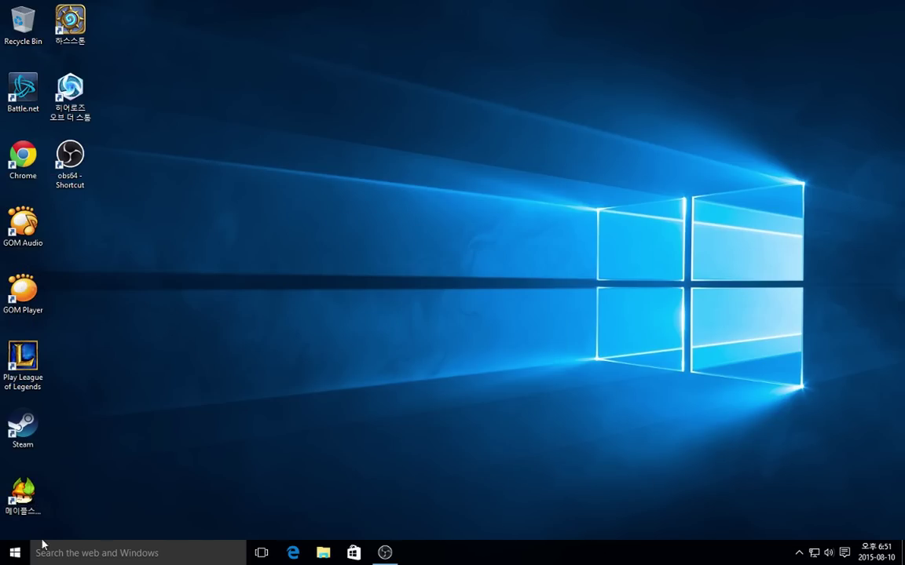
pyautogui.press('super')
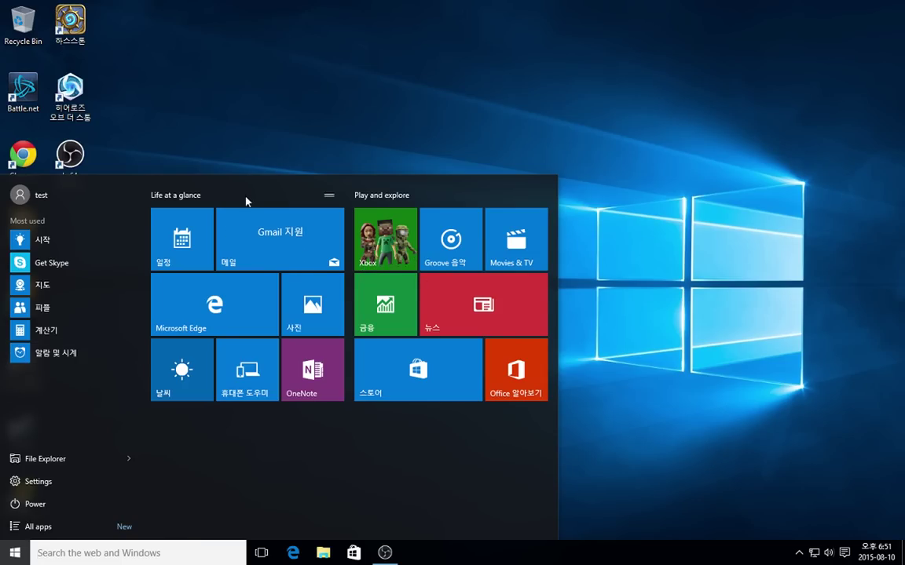
pyautogui.click(664, 433)
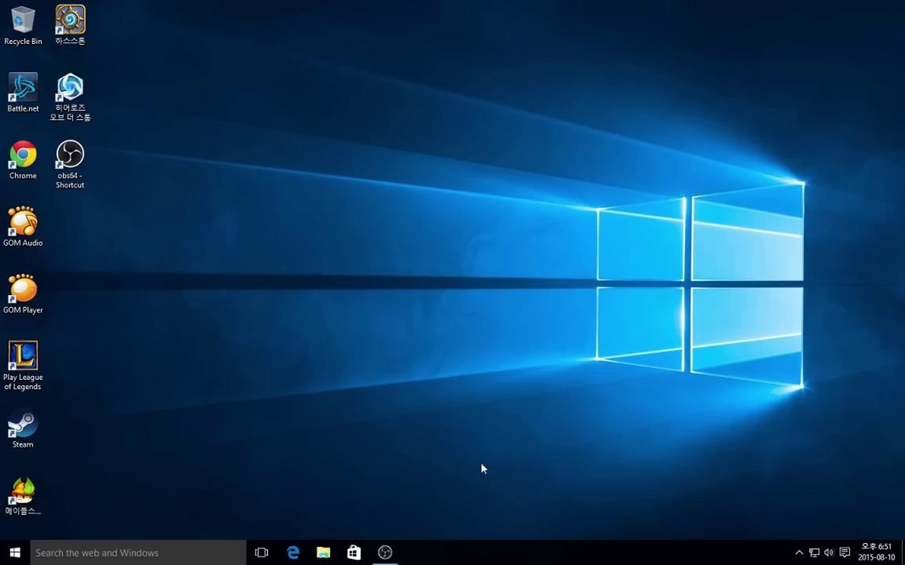
# Review the optional features under the system's Apps & features settings and return to the settings home.
pyautogui.click(30, 547)
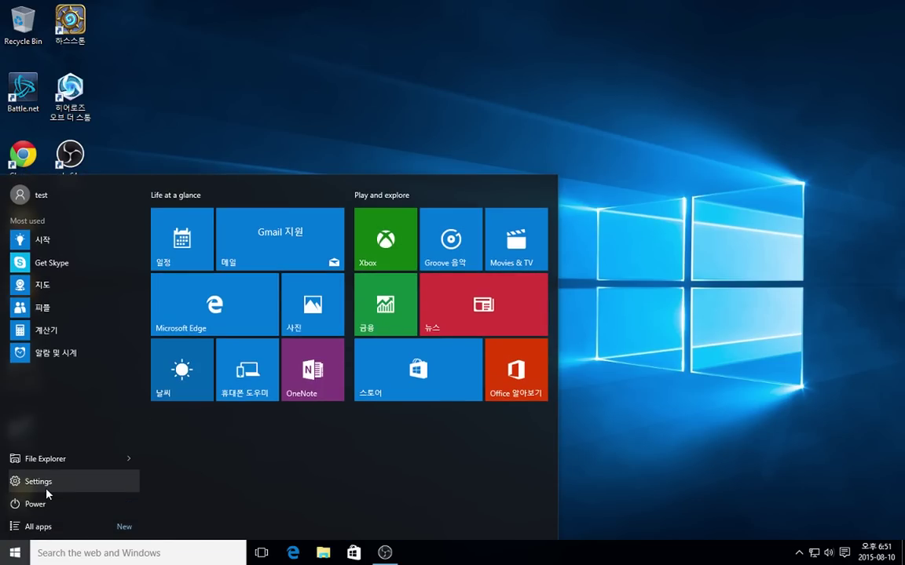
pyautogui.click(46, 490)
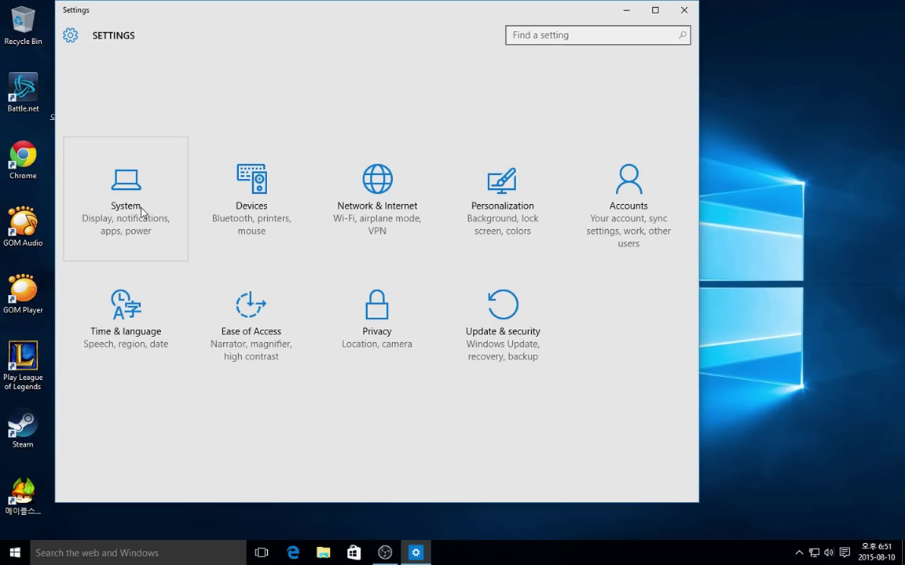
pyautogui.click(128, 205)
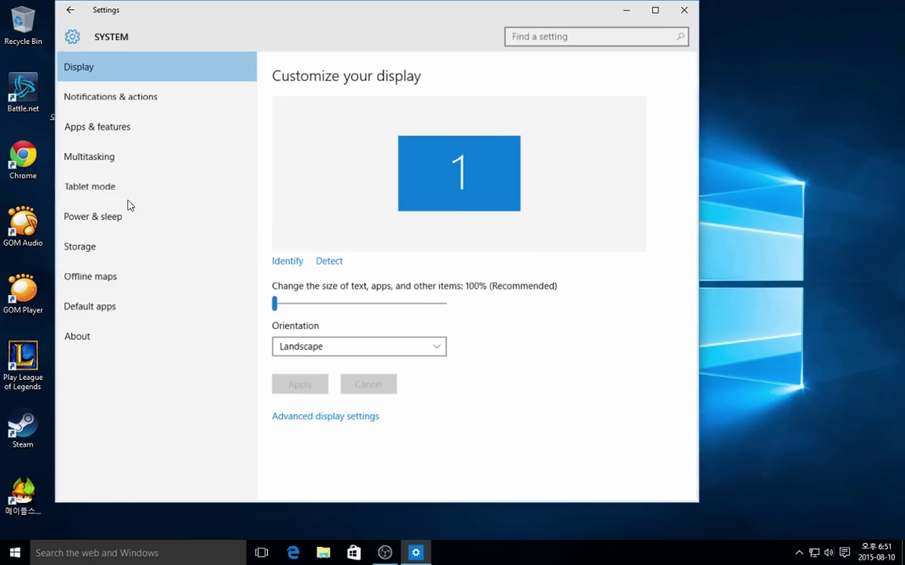
pyautogui.click(131, 128)
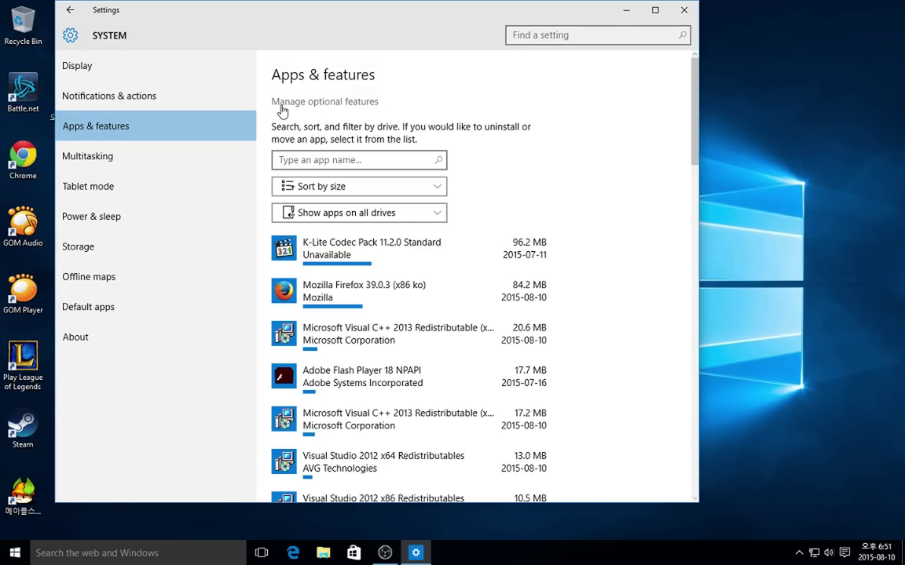
pyautogui.click(289, 110)
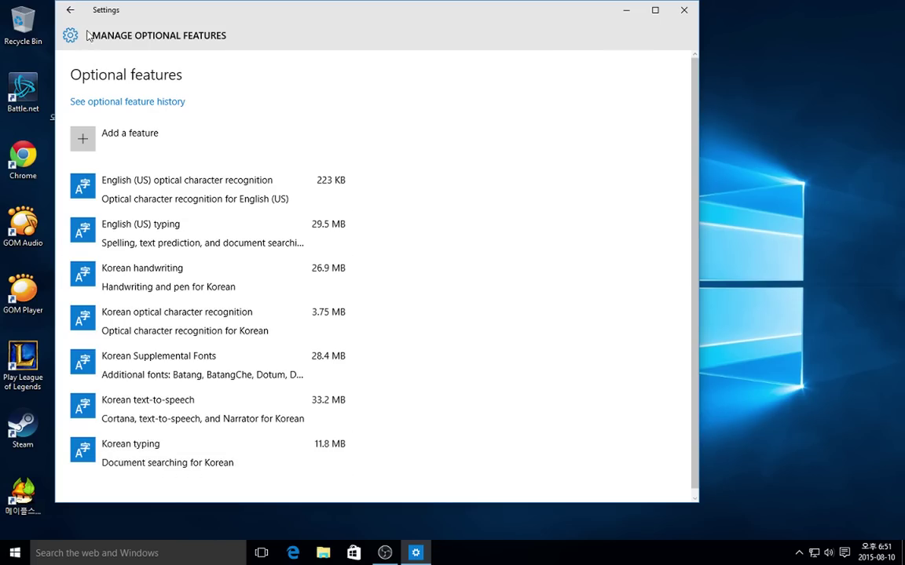
pyautogui.click(70, 10)
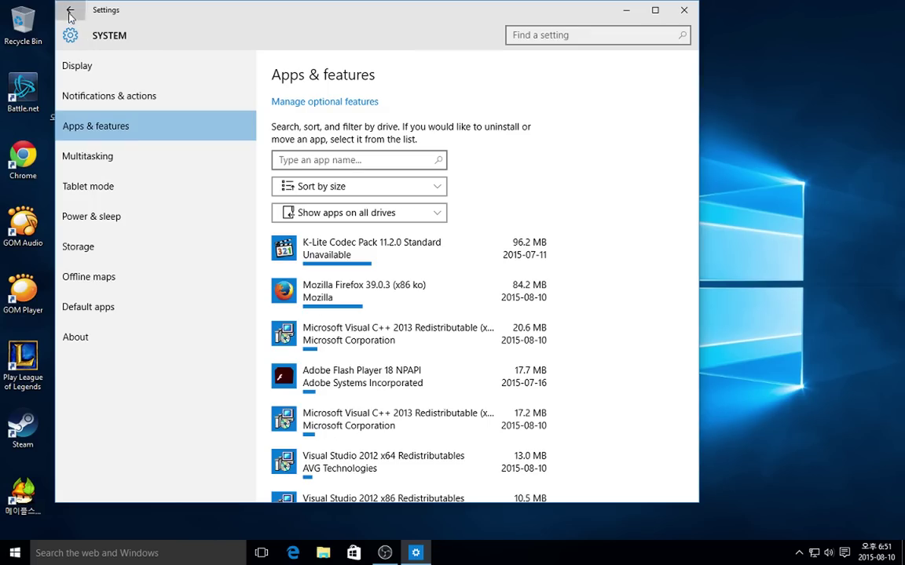
pyautogui.click(69, 11)
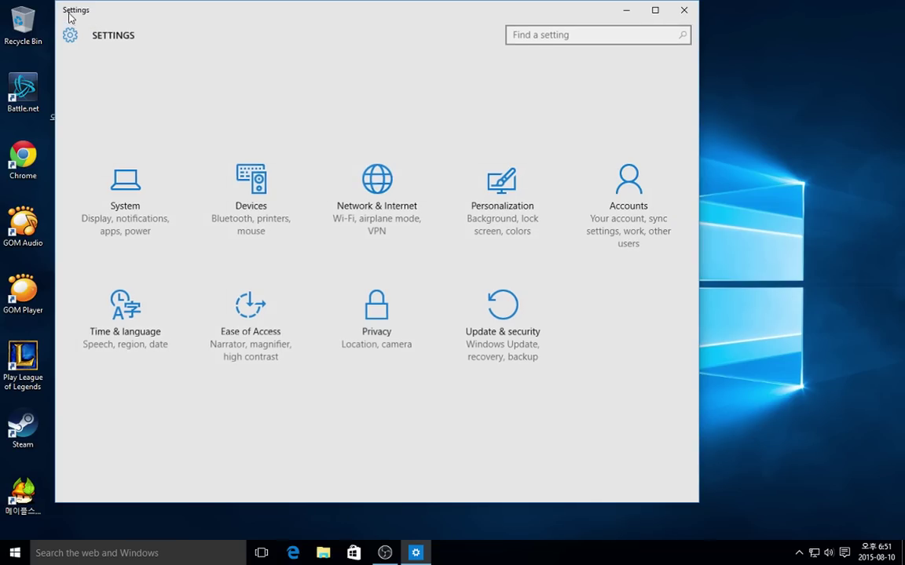
# Review the Korean language options and its Microsoft IME keyboard in the region and language settings, closing them when finished.
pyautogui.click(121, 344)
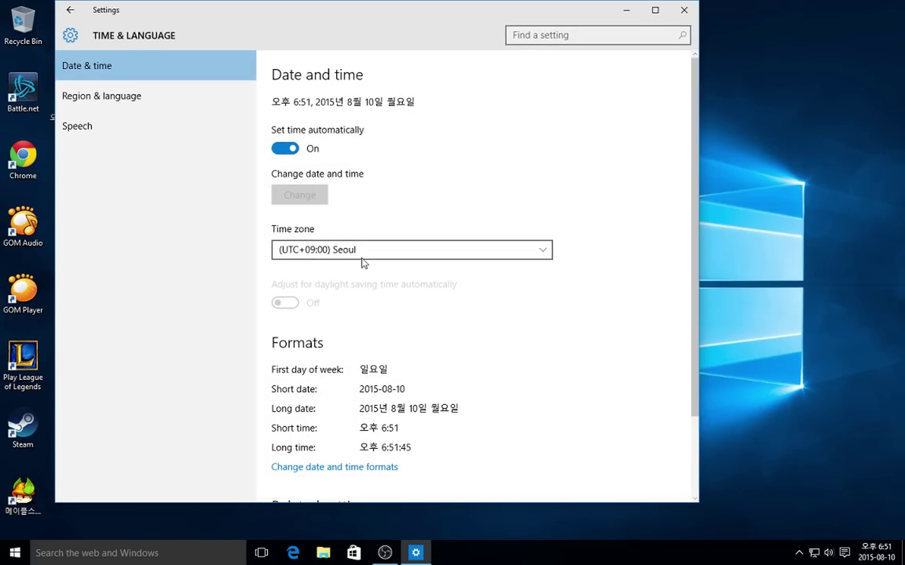
pyautogui.click(122, 109)
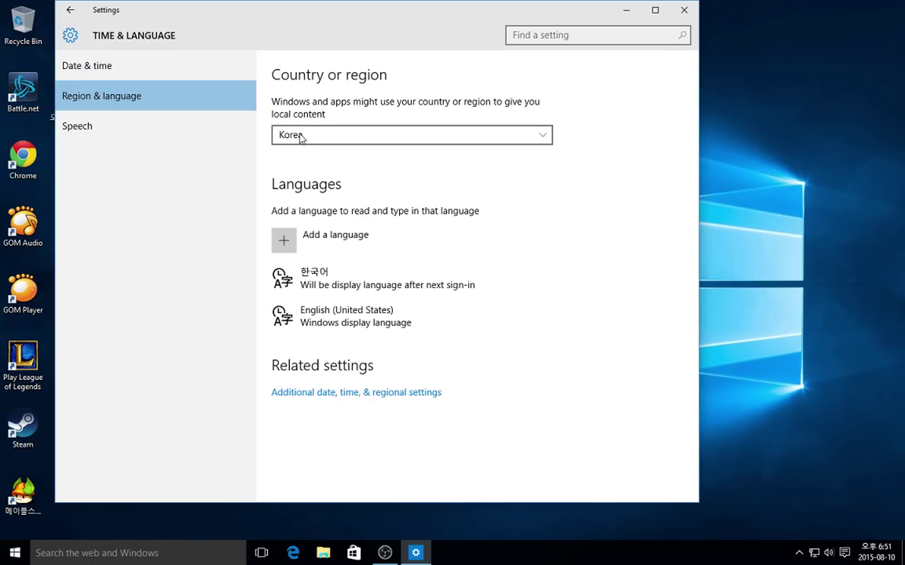
pyautogui.click(345, 284)
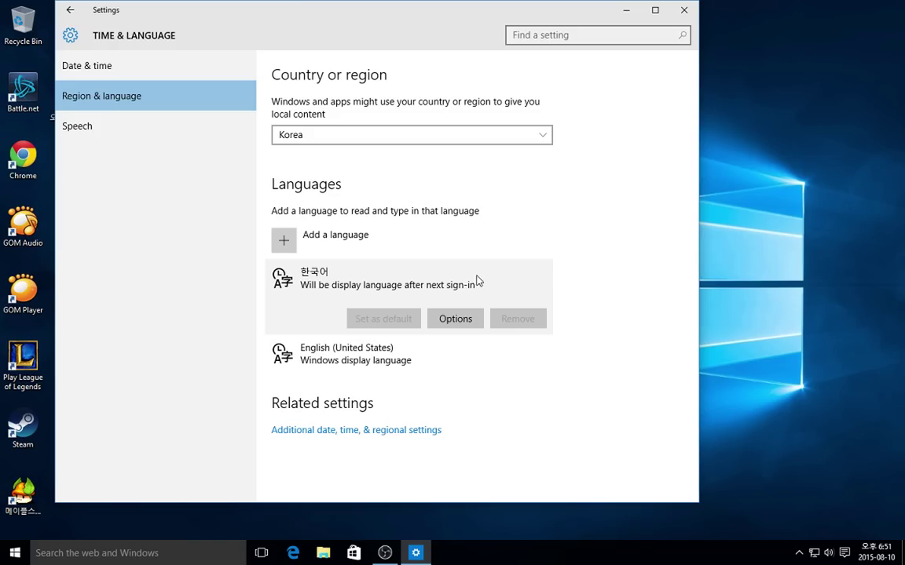
pyautogui.click(455, 319)
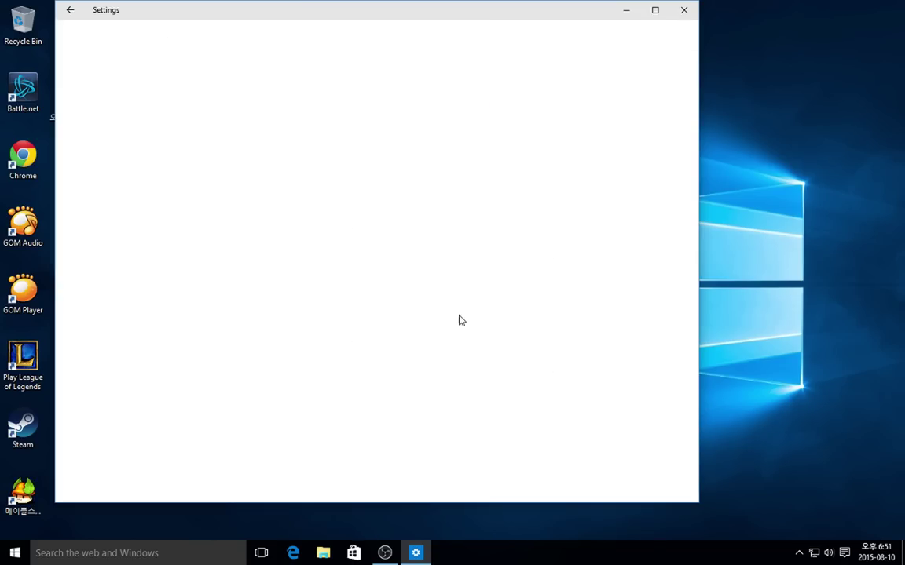
pyautogui.click(130, 353)
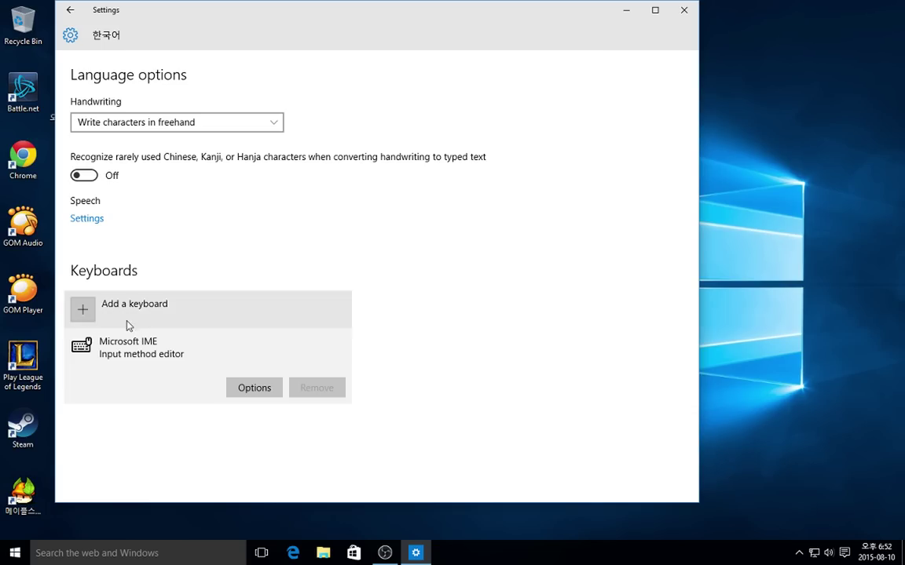
pyautogui.click(682, 13)
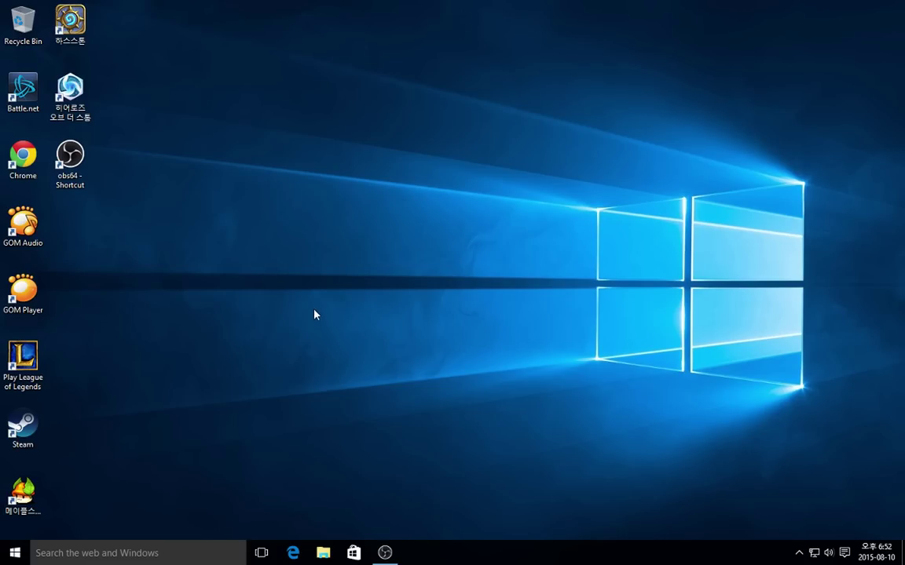
pyautogui.click(9, 556)
pyautogui.click(9, 556)
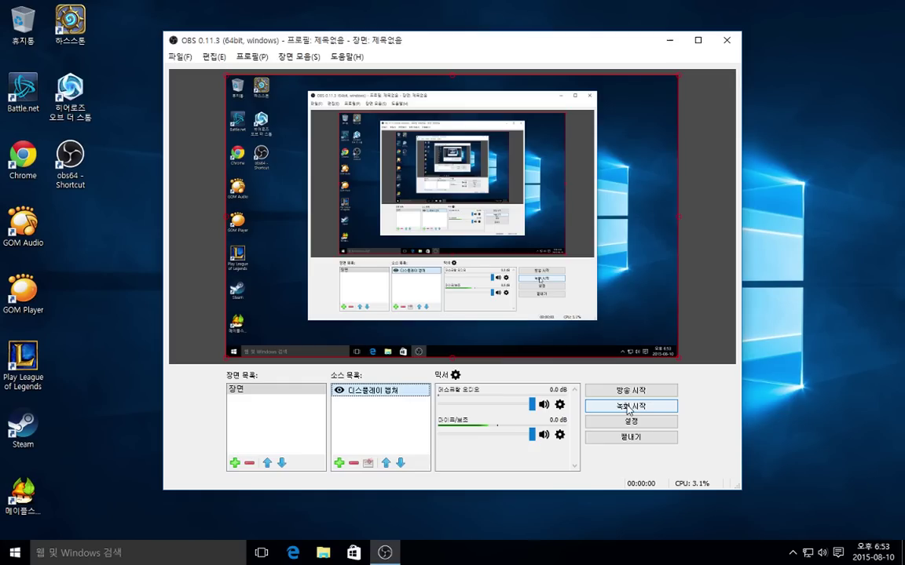
pyautogui.click(628, 406)
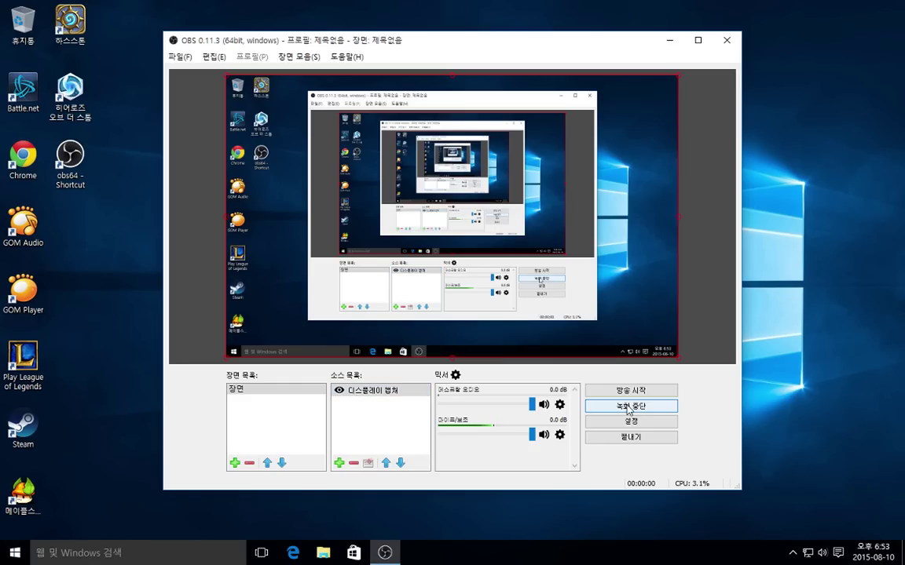
# Minimize the OBS window, check that the Start menu opens and closes, and view the hidden notification icons.
pyautogui.click(669, 41)
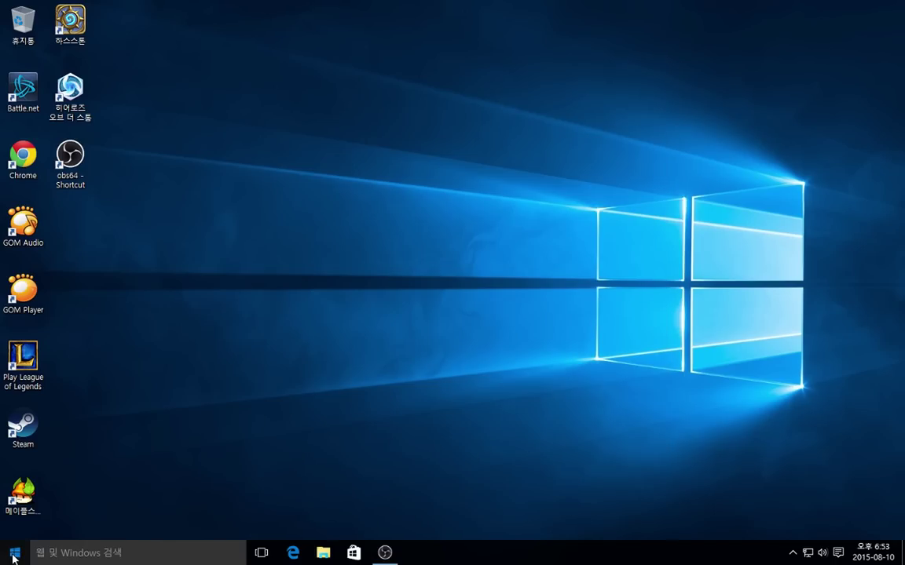
pyautogui.click(14, 557)
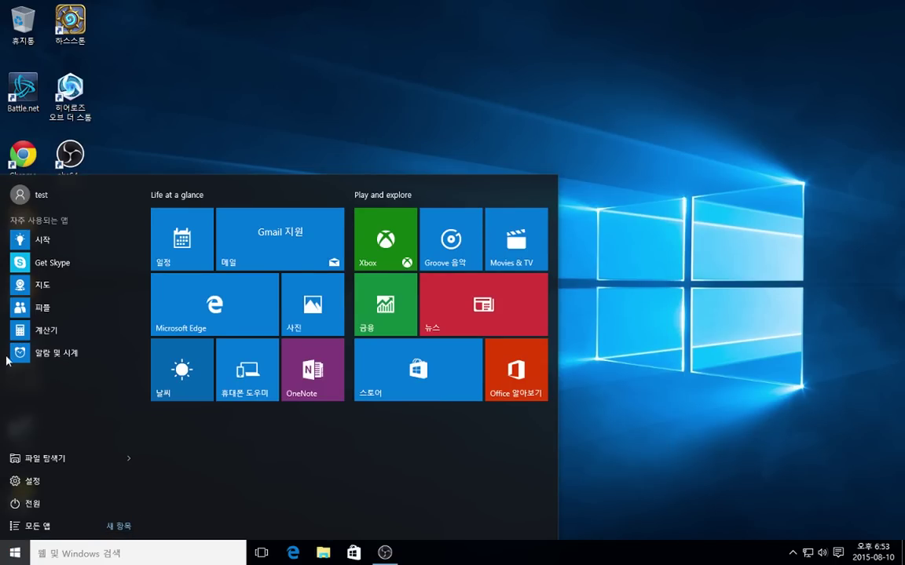
pyautogui.click(666, 428)
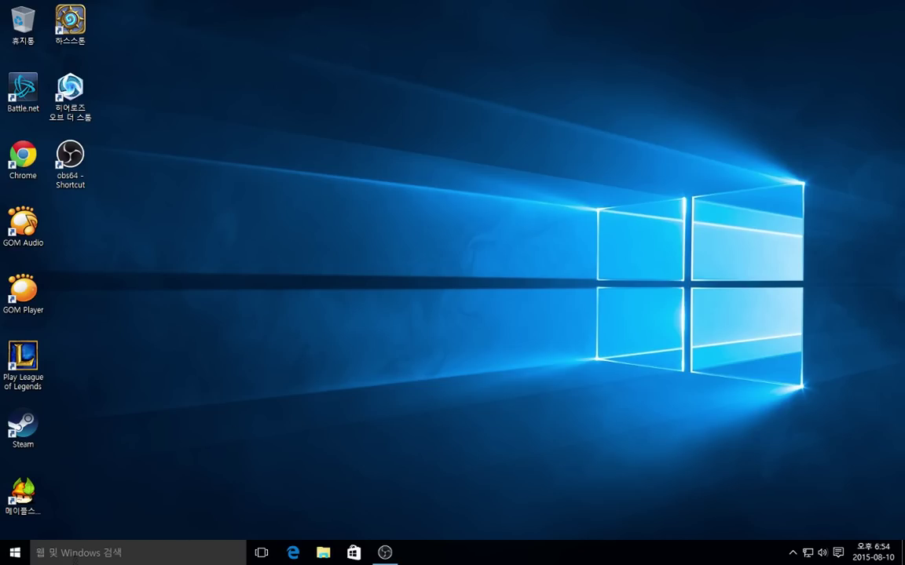
pyautogui.click(791, 554)
# Review the taskbar search pane and its feedback form, cancelling the form without sending anything and closing the search.
pyautogui.click(142, 552)
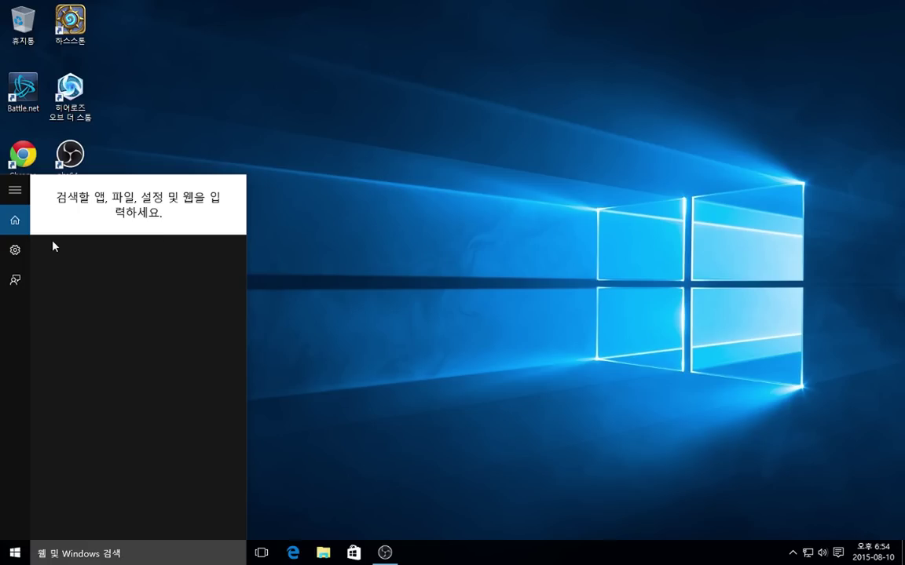
pyautogui.click(13, 253)
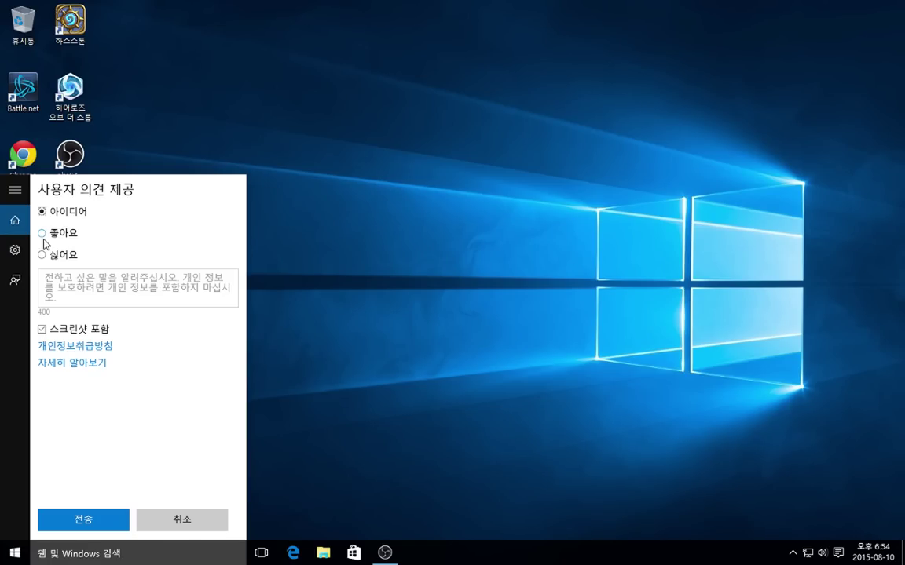
pyautogui.click(184, 525)
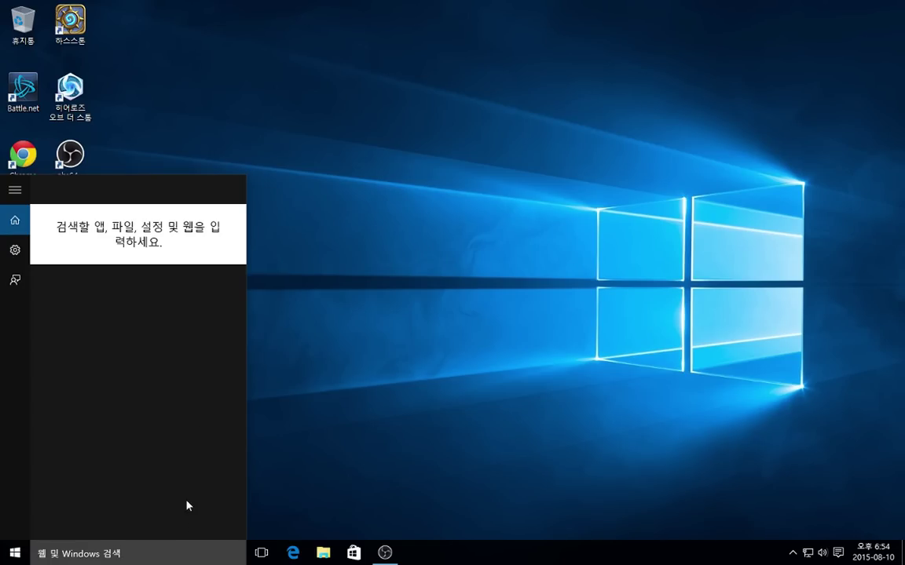
pyautogui.click(15, 252)
pyautogui.click(288, 427)
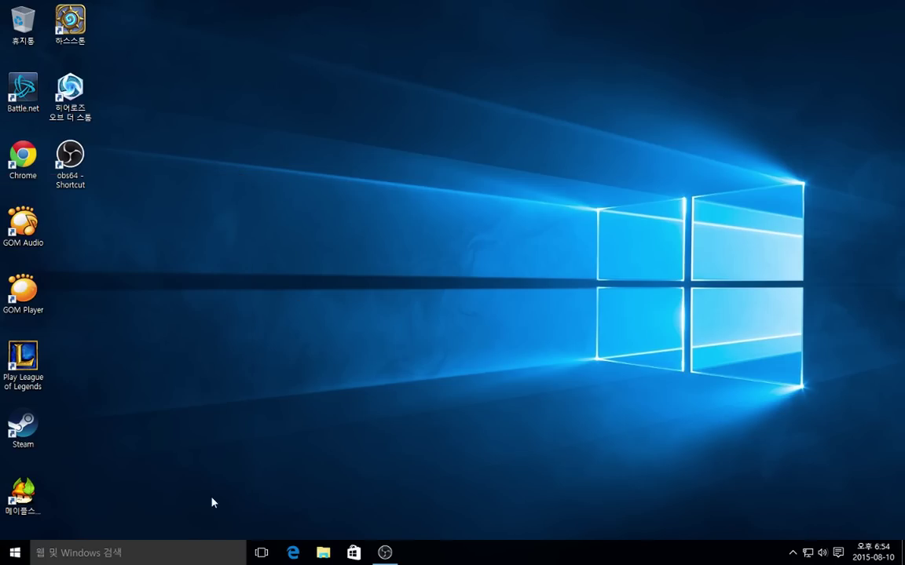
pyautogui.click(113, 551)
pyautogui.click(311, 419)
# Hide the search box on the taskbar by setting its search display to 숨김.
pyautogui.rightClick(483, 554)
pyautogui.moveTo(587, 403)
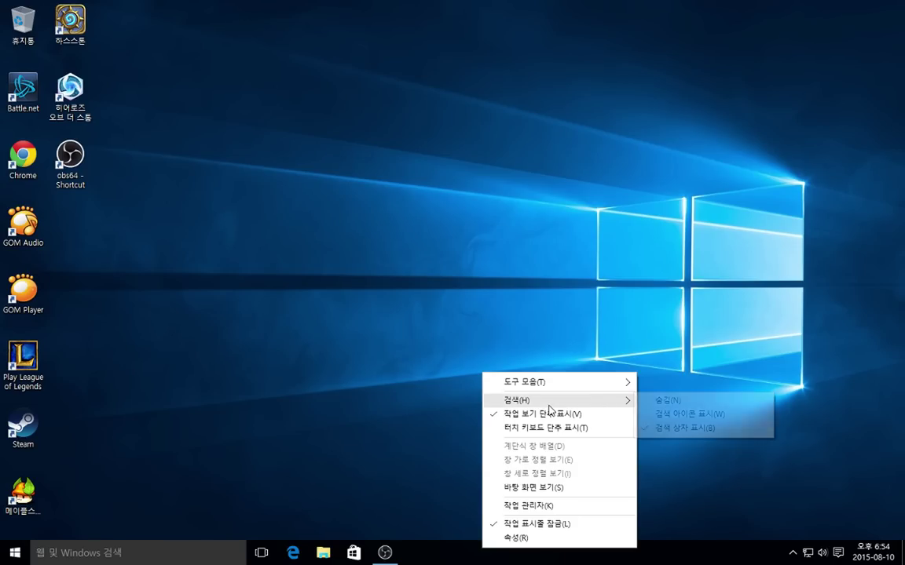
pyautogui.click(668, 401)
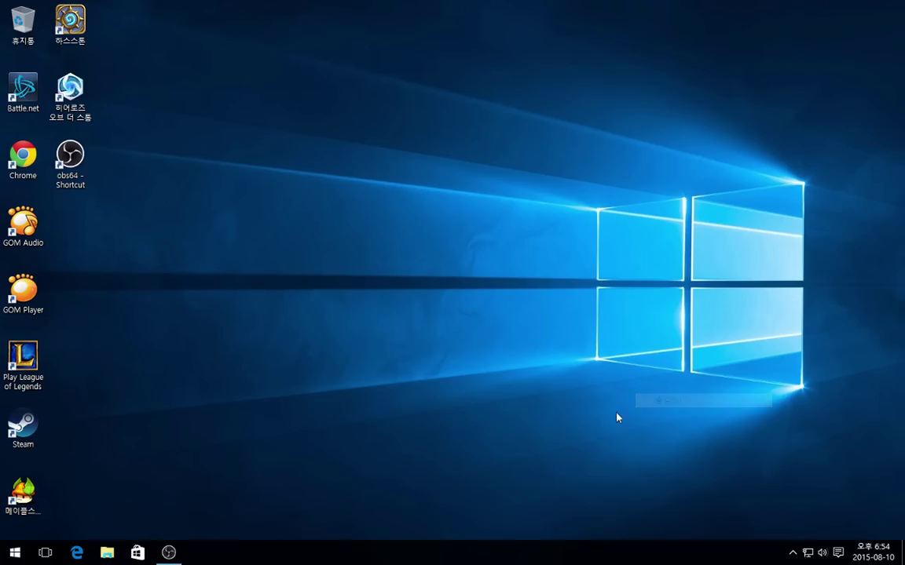
# Turn on always showing all icons in the notification area within the system's notification settings, and close the settings.
pyautogui.click(793, 553)
pyautogui.rightClick(388, 553)
pyautogui.click(308, 431)
pyautogui.click(12, 555)
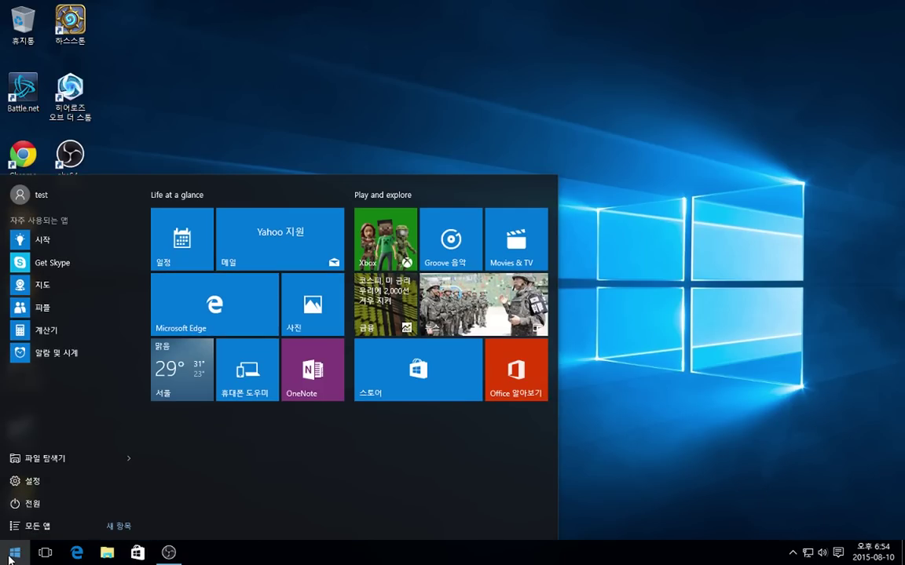
pyautogui.click(24, 480)
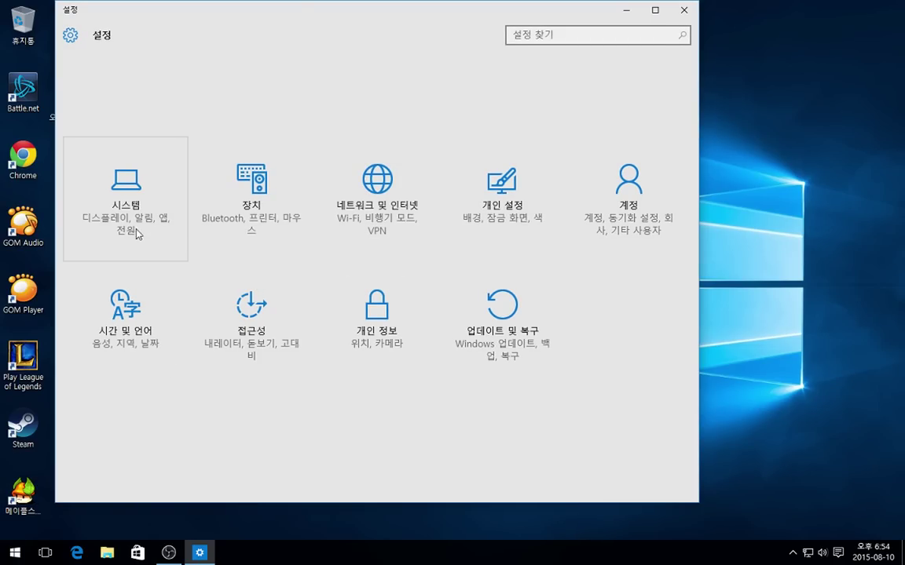
pyautogui.click(139, 206)
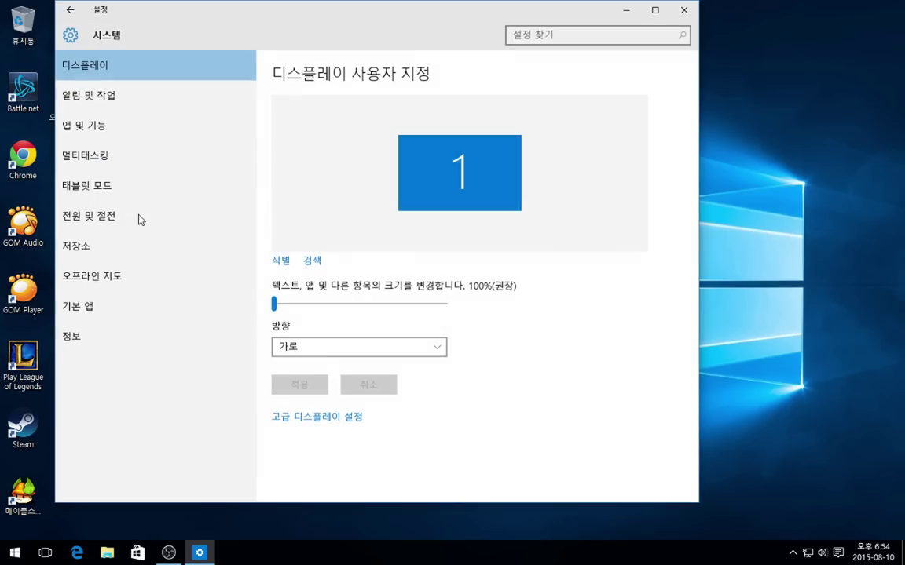
pyautogui.click(133, 102)
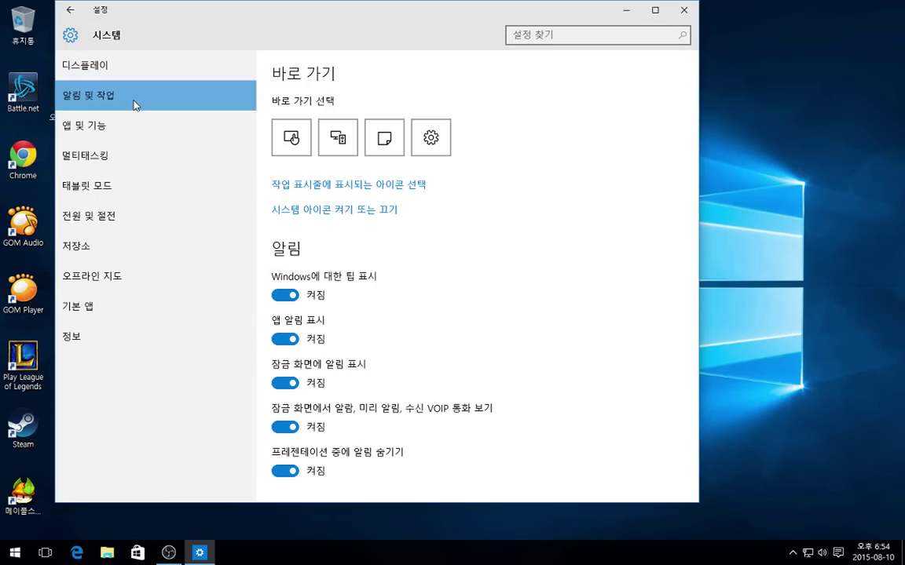
pyautogui.click(303, 188)
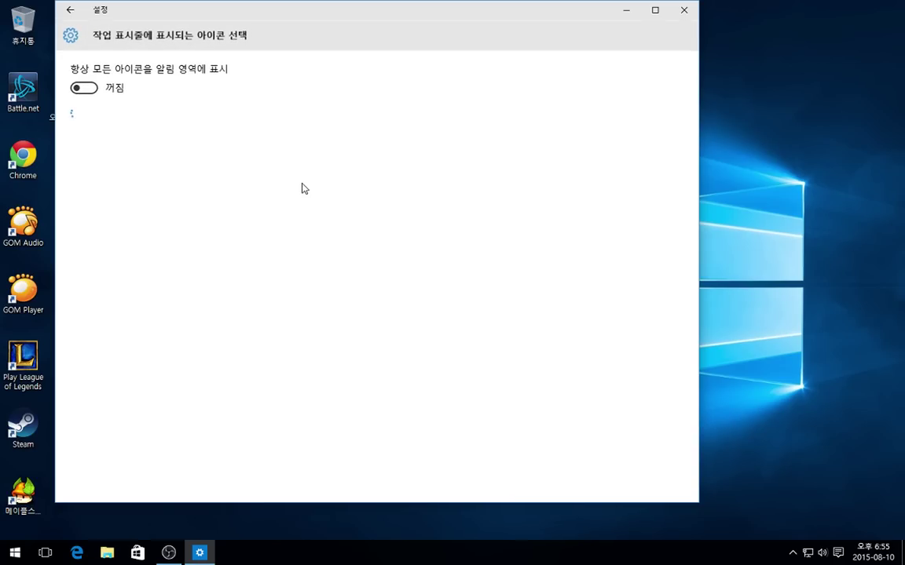
pyautogui.click(84, 87)
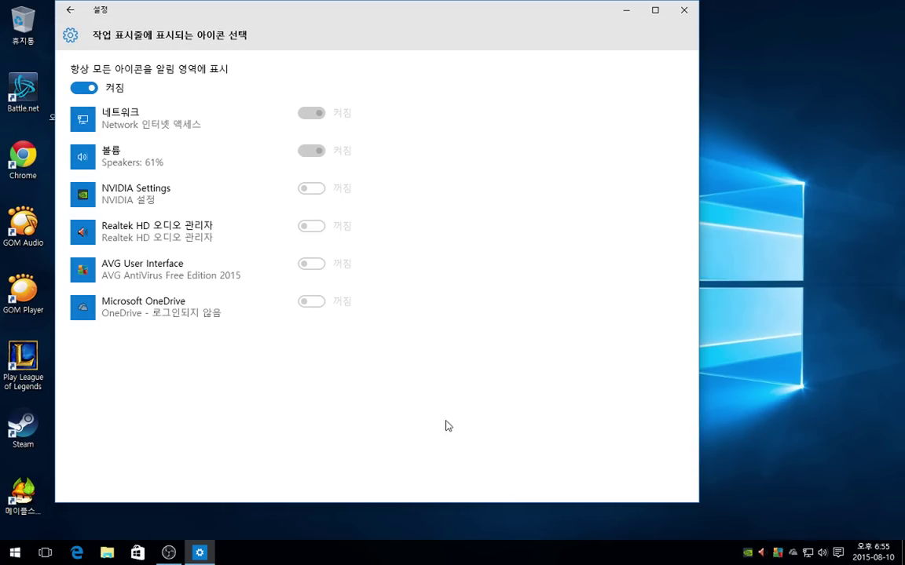
pyautogui.click(680, 12)
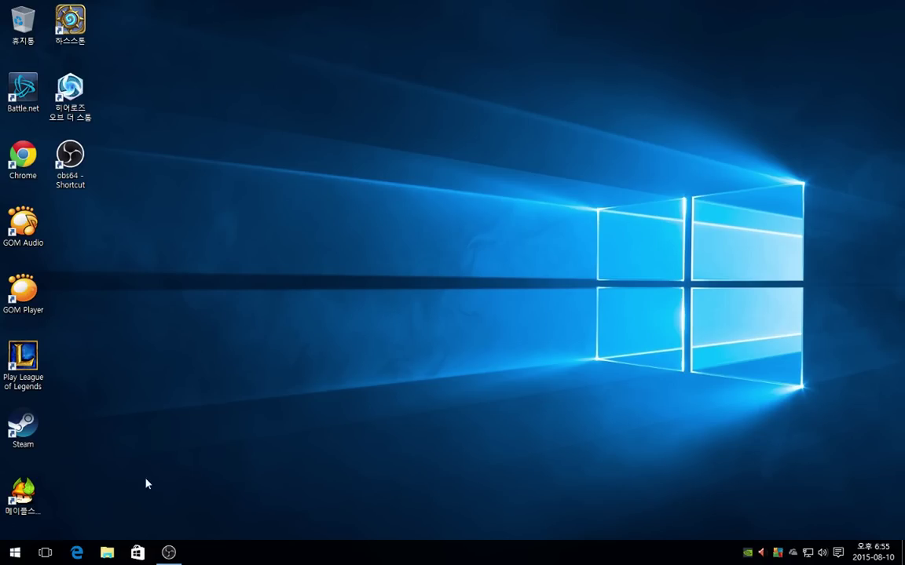
# Apply the 꽃 (flower) default theme from the personalization theme settings and close both windows.
pyautogui.rightClick(362, 229)
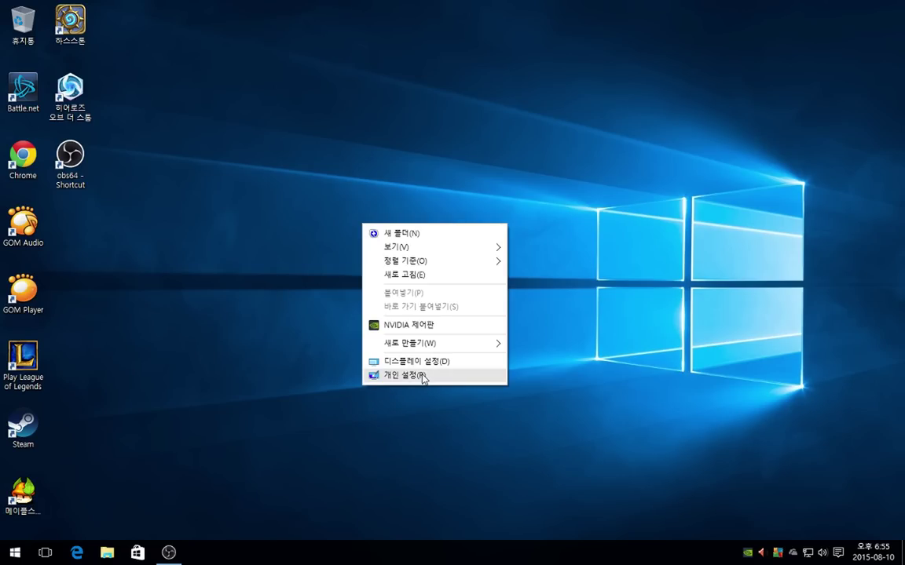
pyautogui.click(423, 379)
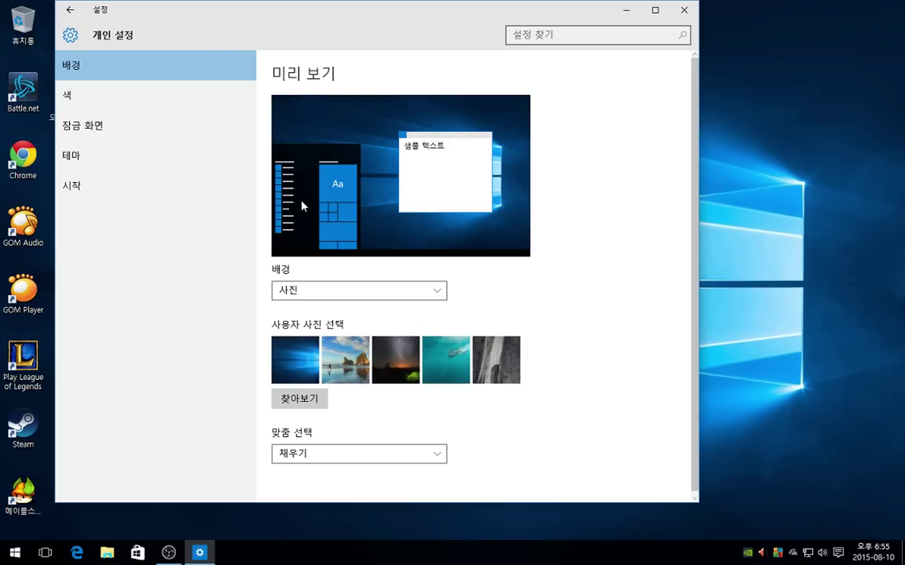
pyautogui.click(100, 159)
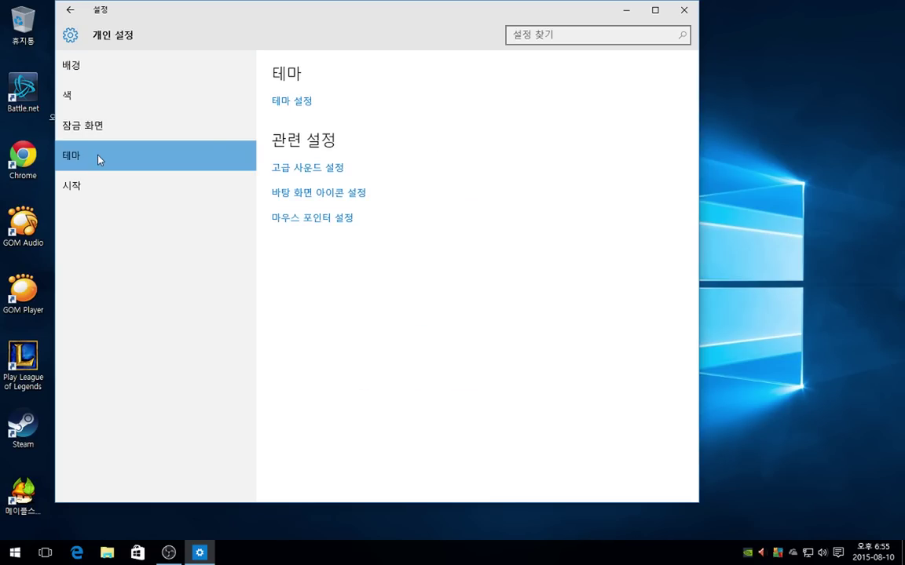
pyautogui.click(288, 107)
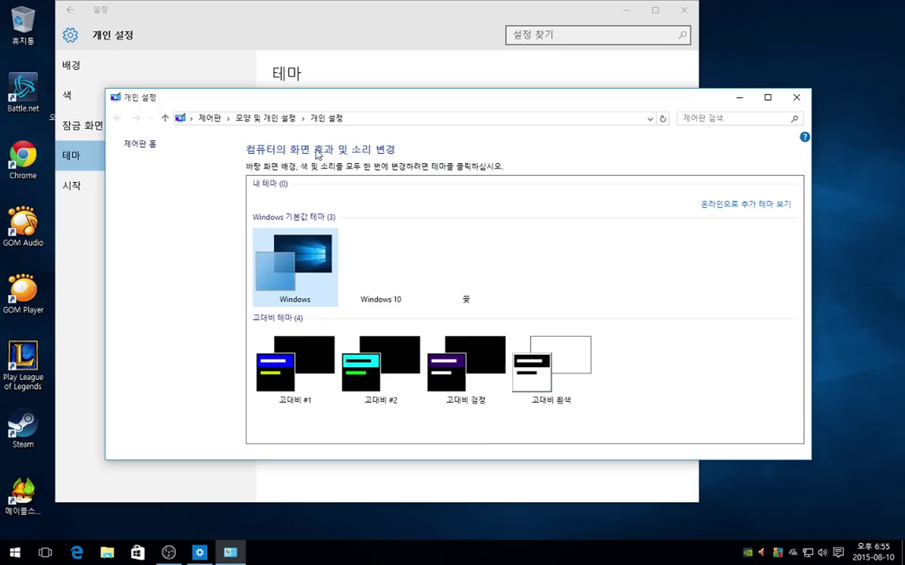
pyautogui.click(475, 276)
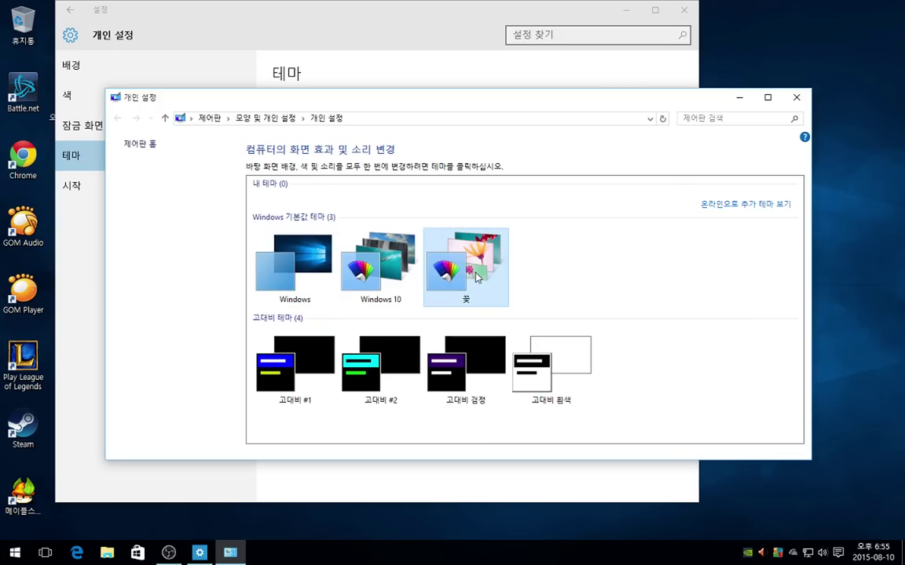
pyautogui.click(796, 97)
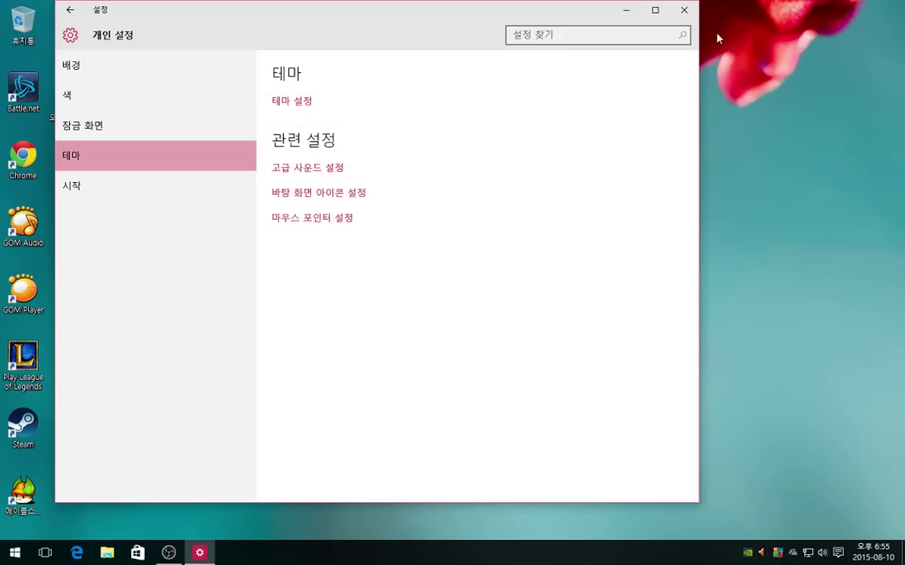
pyautogui.click(683, 9)
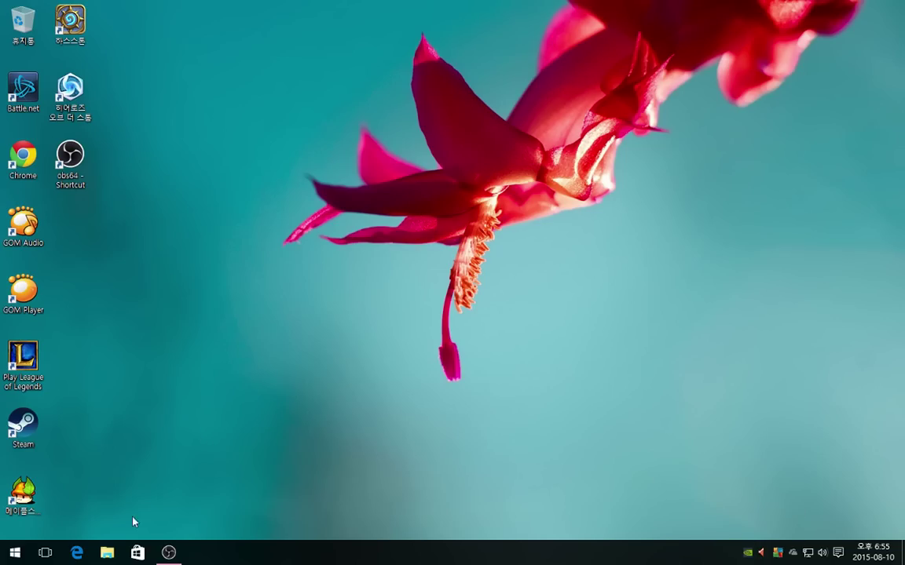
# Open the device installation settings for the desktop computer from Devices and Printers in the Control Panel.
pyautogui.rightClick(10, 558)
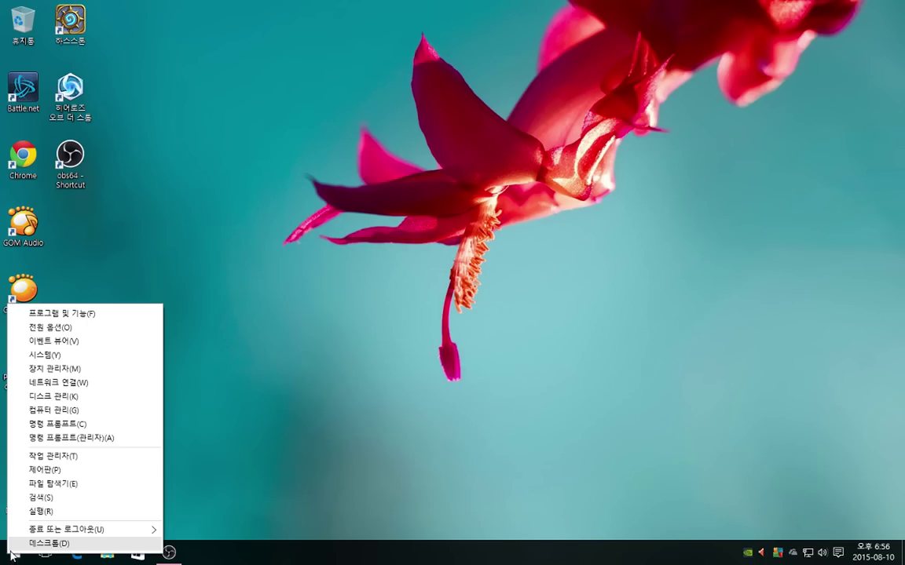
pyautogui.click(44, 470)
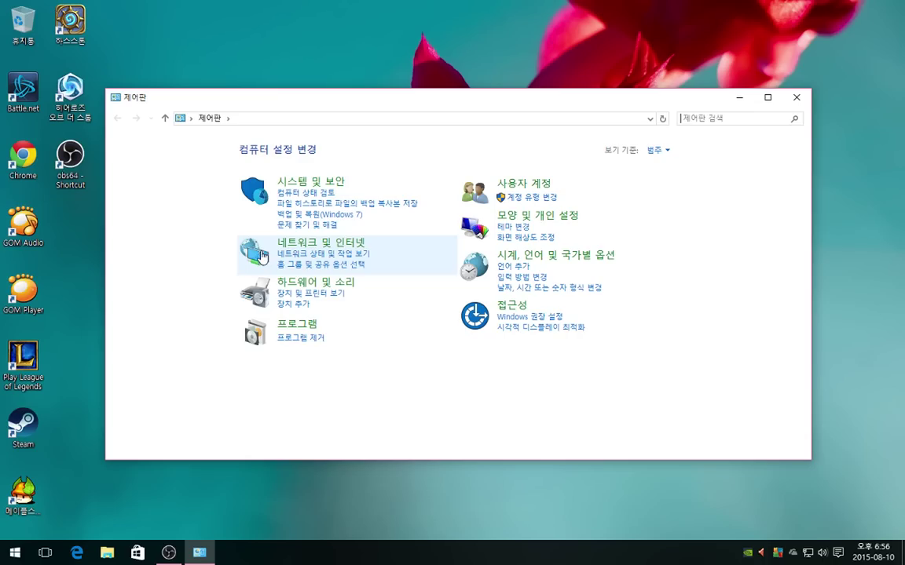
pyautogui.click(267, 292)
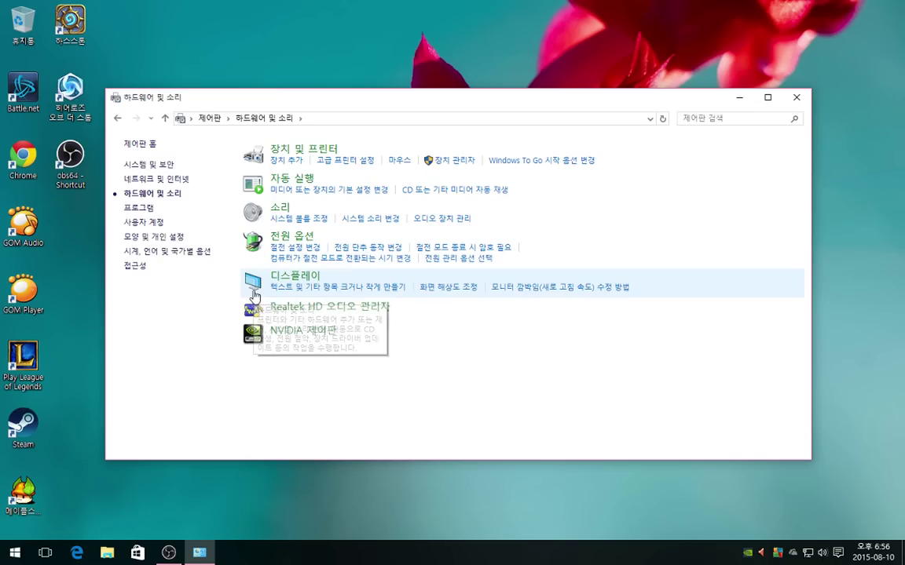
pyautogui.click(287, 154)
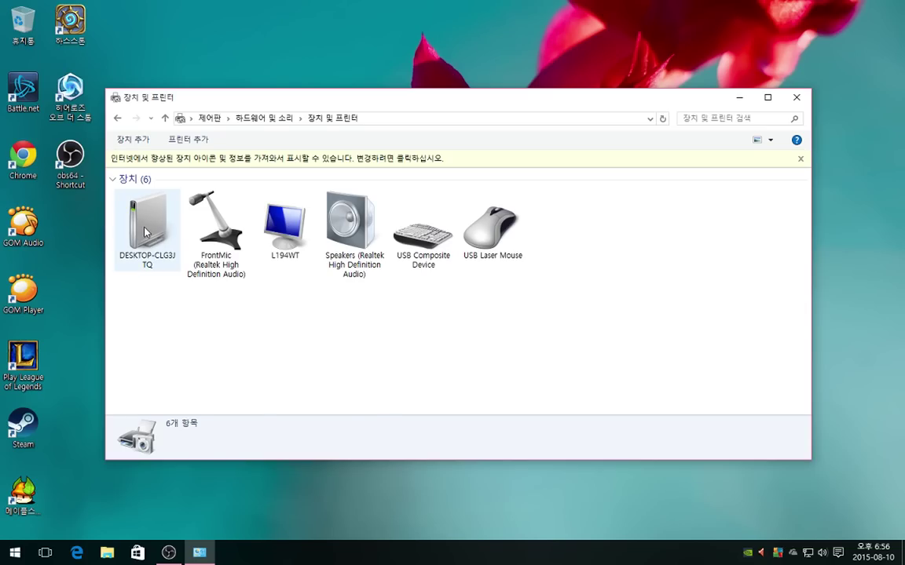
pyautogui.click(139, 223)
pyautogui.rightClick(141, 225)
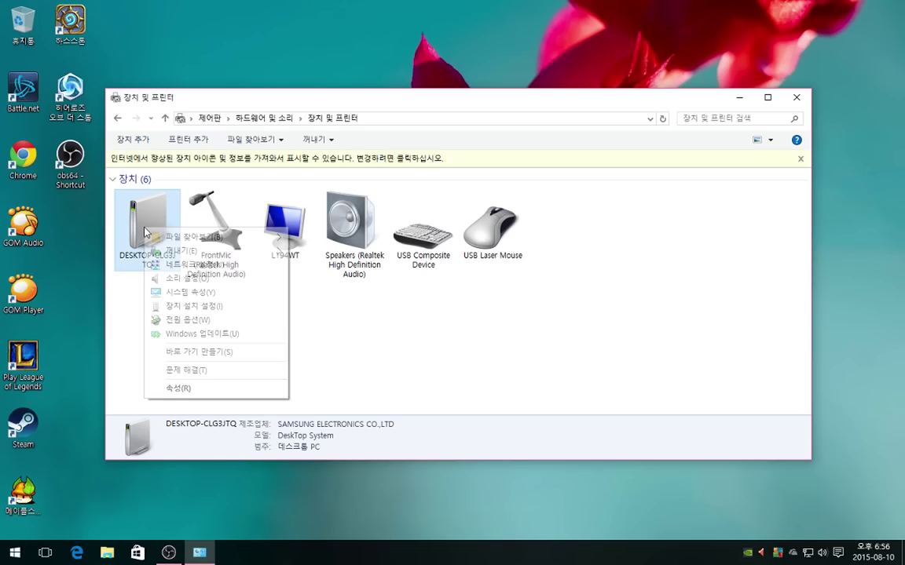
pyautogui.click(186, 306)
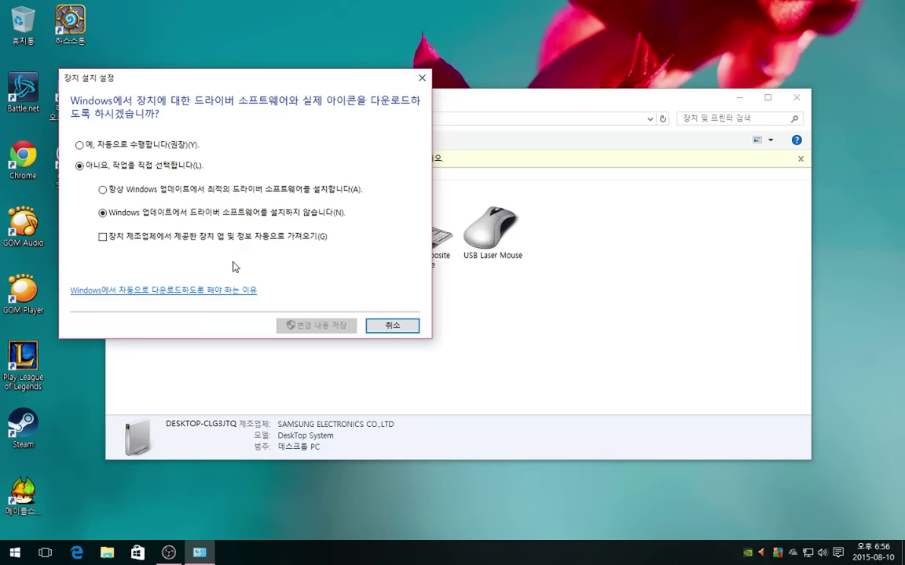
# Choose to never install driver software from Windows Update, disable automatic retrieval of manufacturers' device apps and information, and save the changes.
pyautogui.click(133, 144)
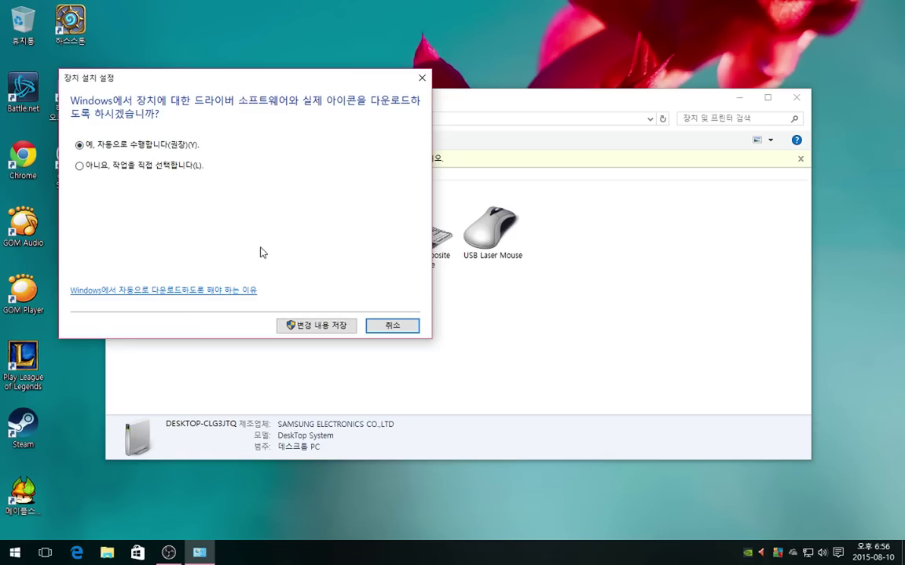
pyautogui.click(79, 163)
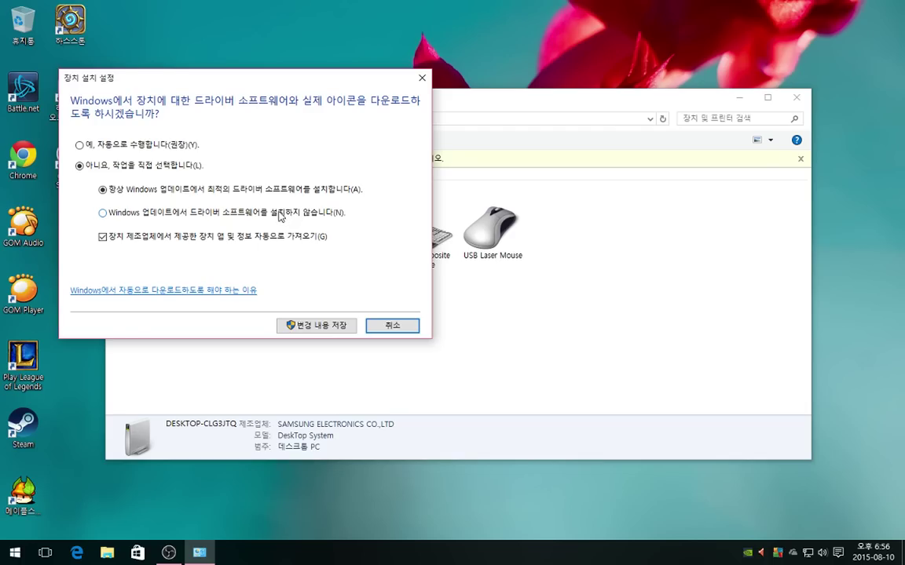
pyautogui.click(279, 216)
pyautogui.click(102, 236)
pyautogui.click(313, 324)
pyautogui.click(312, 344)
pyautogui.moveTo(135, 294); pyautogui.dragTo(406, 406)
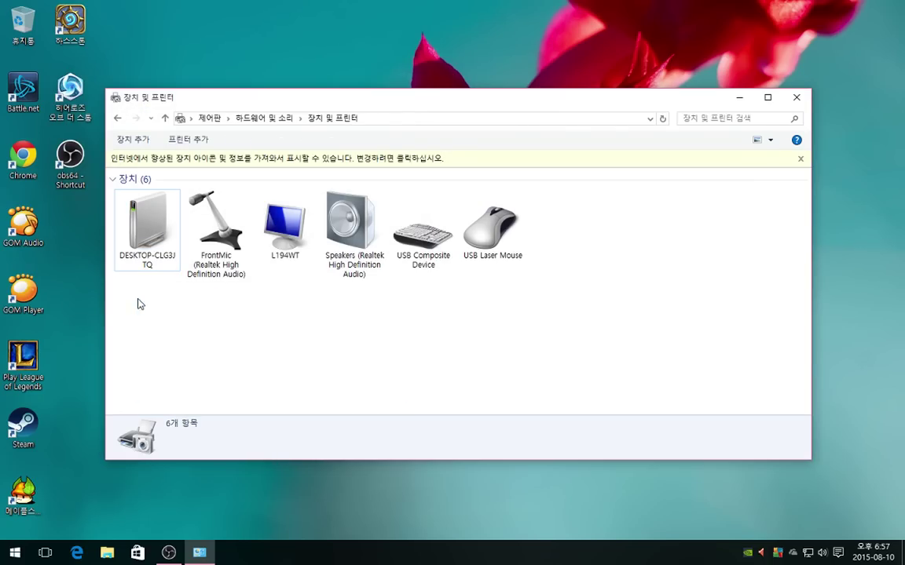
# Examine the recording and playback devices in the Hardware and Sound section's sound settings, and close the dialog without changes.
pyautogui.click(117, 118)
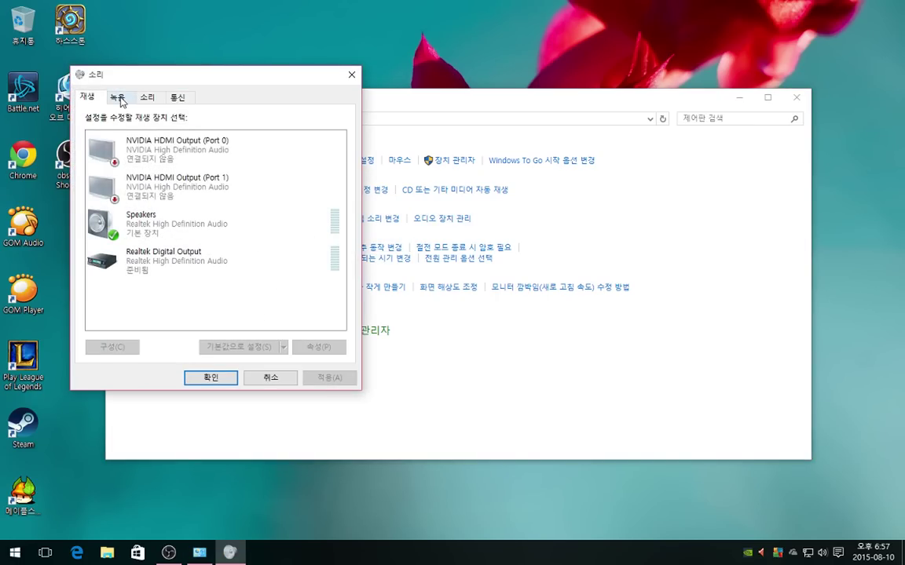
pyautogui.click(117, 96)
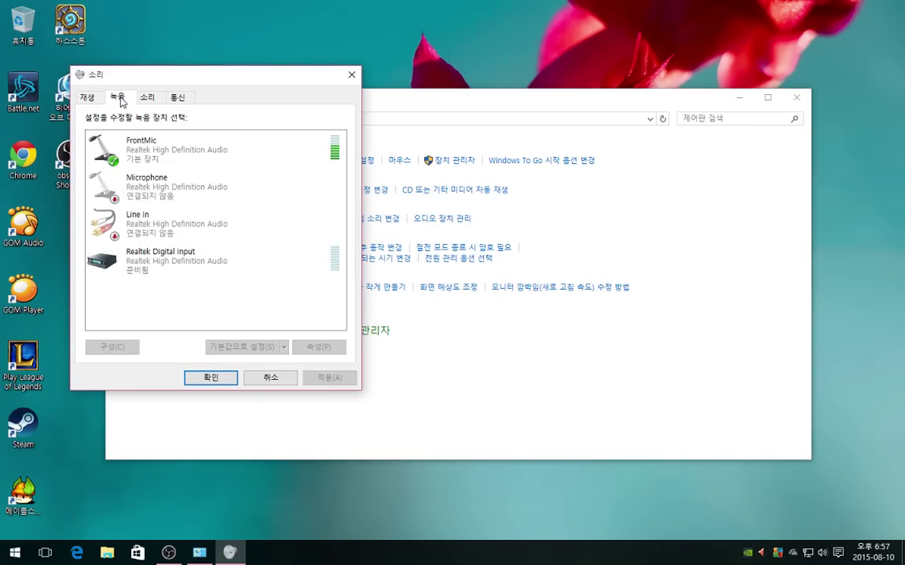
pyautogui.click(169, 157)
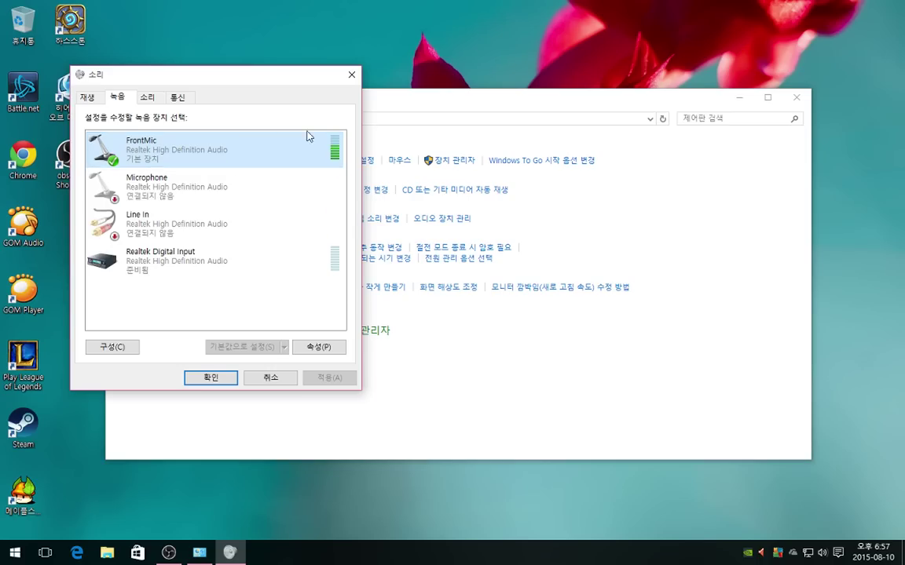
pyautogui.rightClick(169, 155)
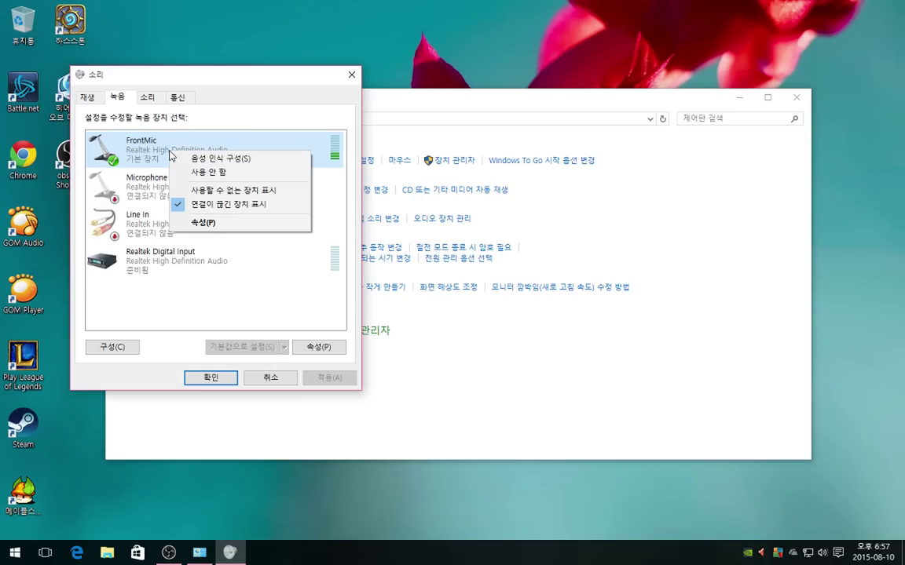
pyautogui.click(89, 98)
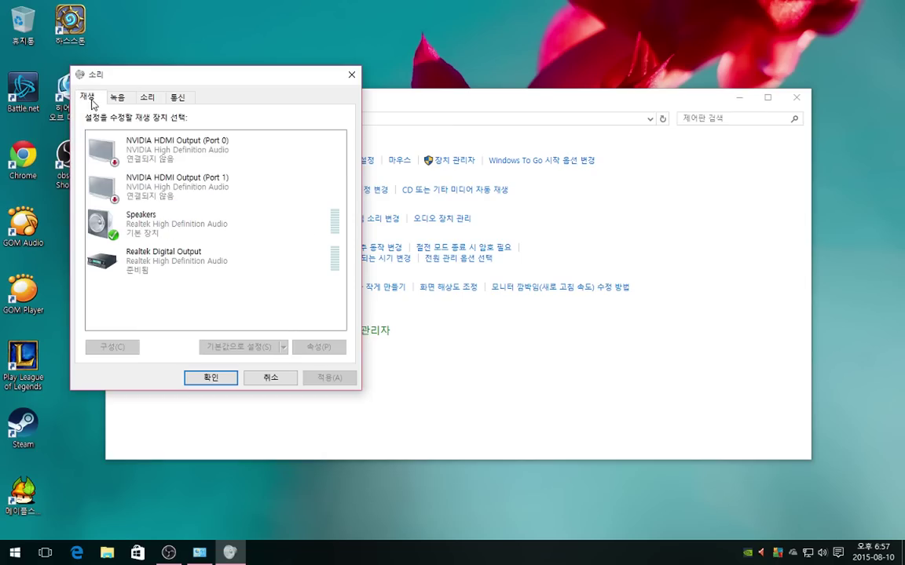
pyautogui.click(267, 376)
# Reopen the sound settings from Hardware and Sound, examine the FrontMic recording device's volume and boost levels, and close the dialogs.
pyautogui.click(211, 118)
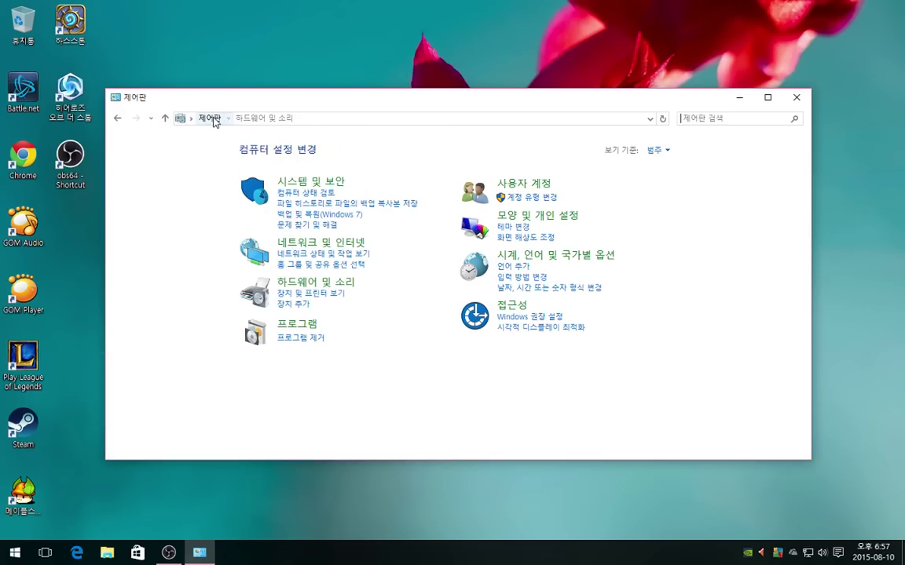
pyautogui.click(310, 288)
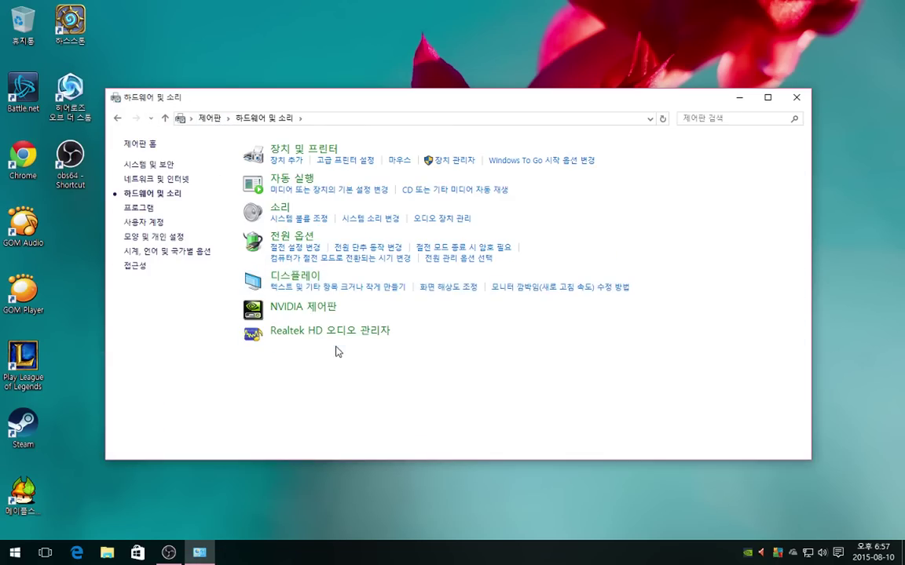
pyautogui.click(284, 212)
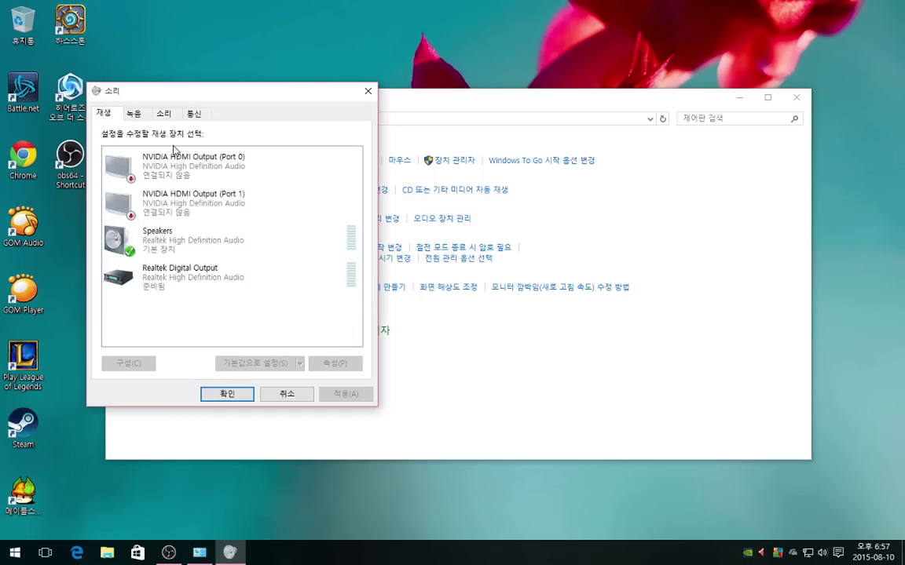
pyautogui.click(163, 113)
pyautogui.click(134, 114)
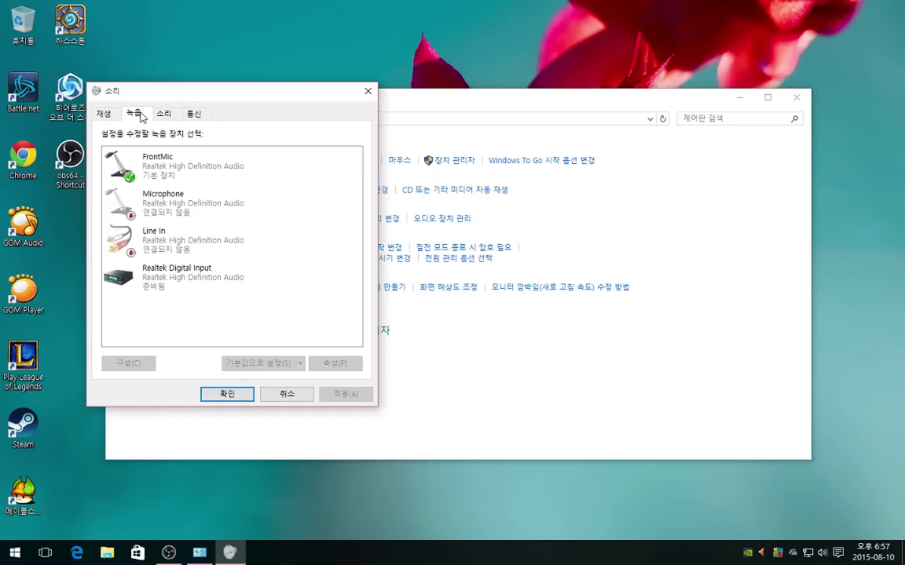
pyautogui.click(177, 173)
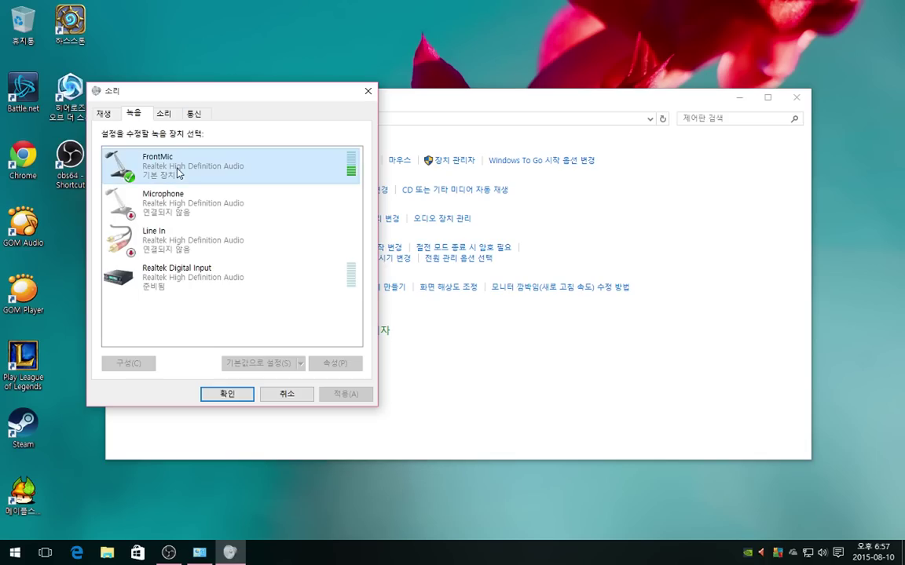
pyautogui.rightClick(178, 169)
pyautogui.click(208, 241)
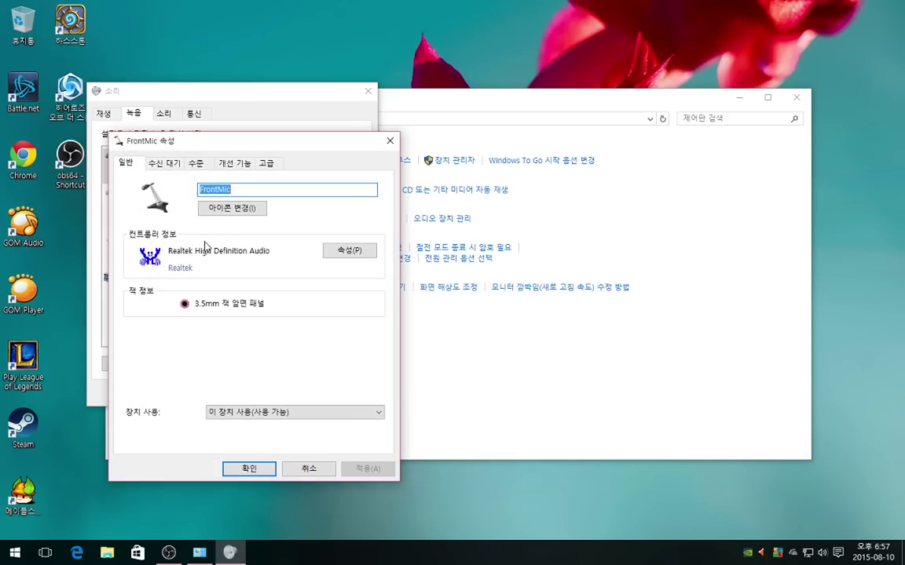
pyautogui.click(195, 163)
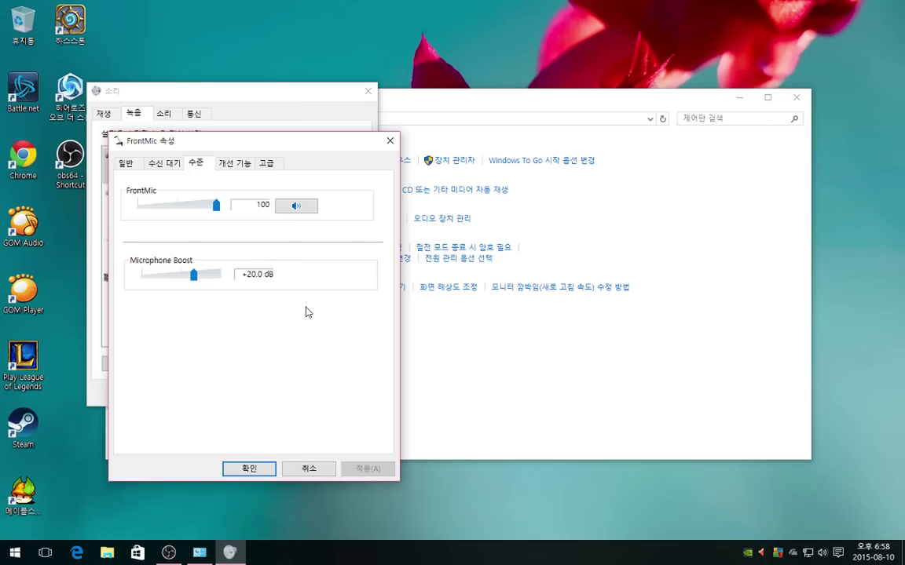
pyautogui.click(309, 469)
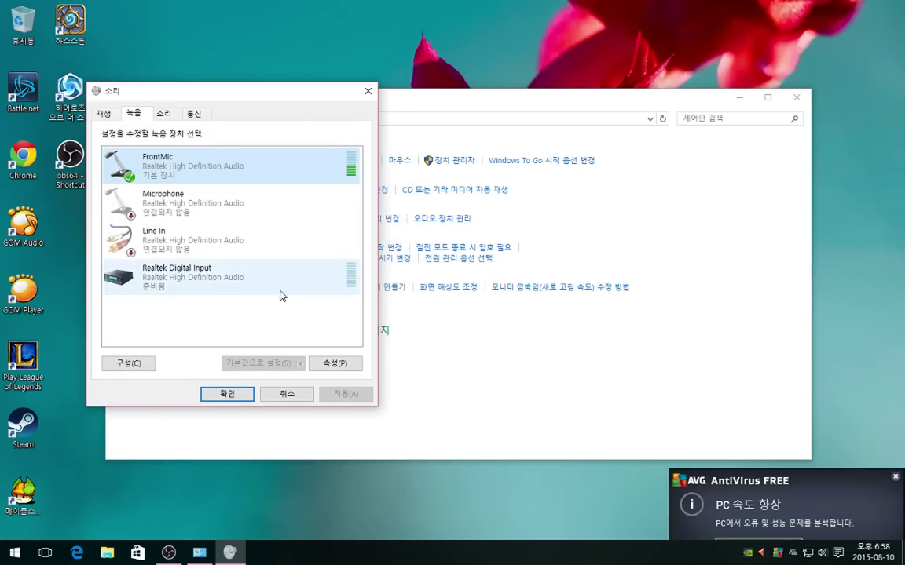
pyautogui.click(894, 451)
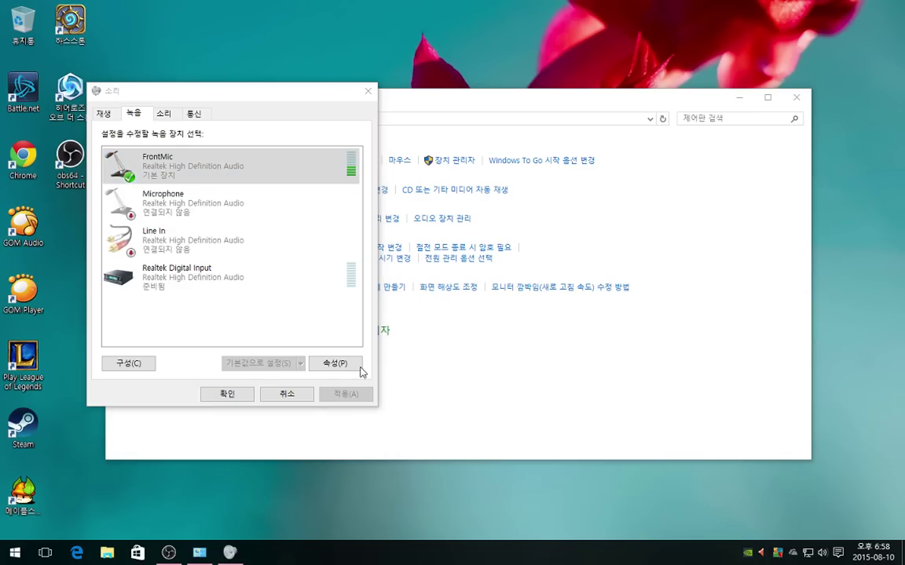
pyautogui.click(227, 394)
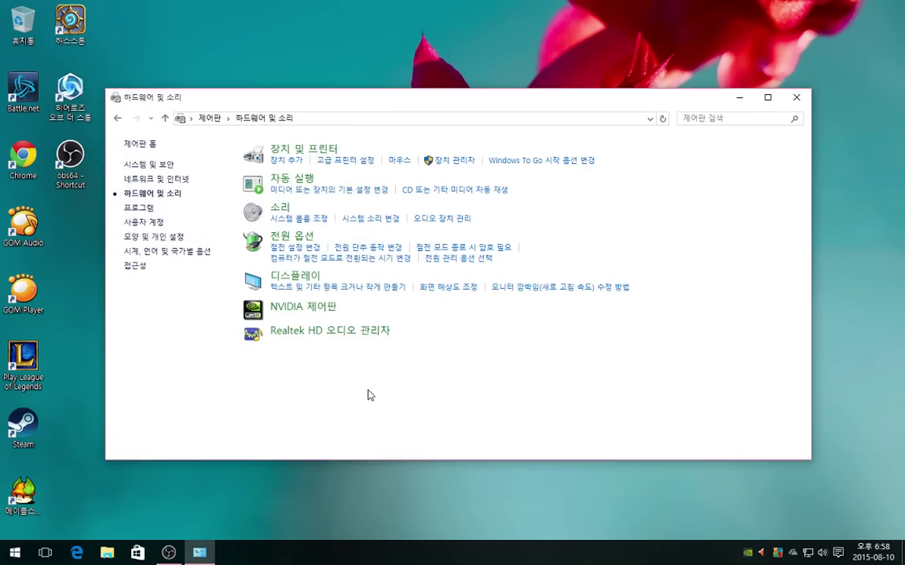
# Examine the balanced power plan's display, sleep and advanced hard disk turn-off settings, and close the advanced settings.
pyautogui.click(285, 238)
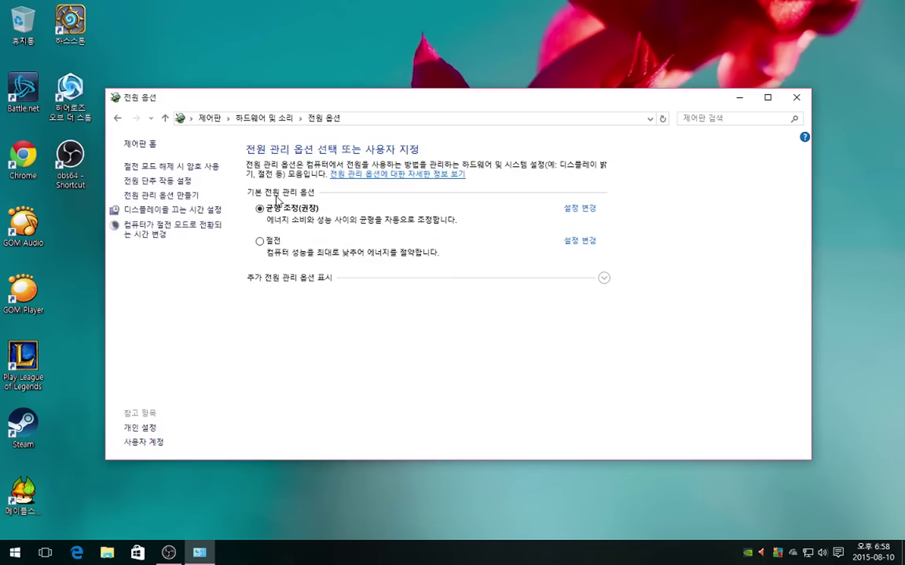
pyautogui.click(581, 210)
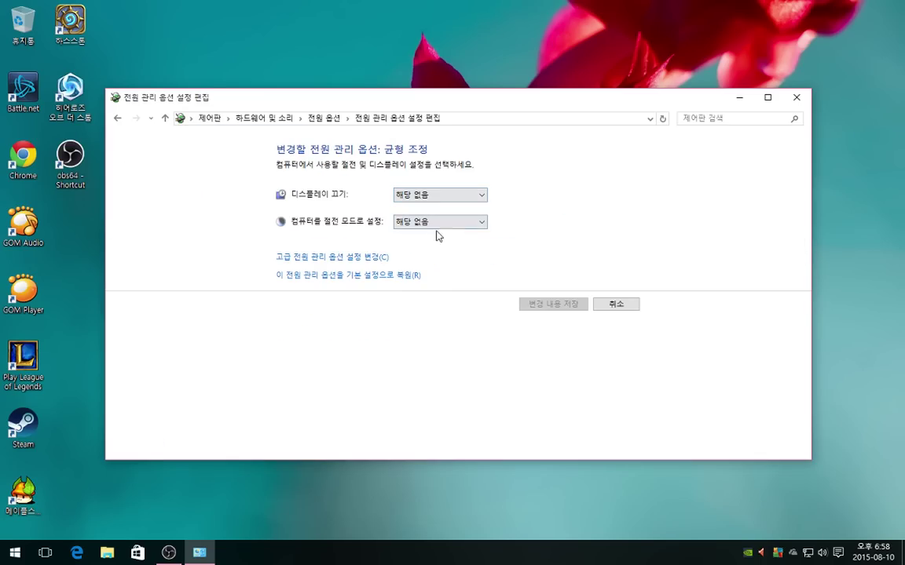
pyautogui.click(354, 258)
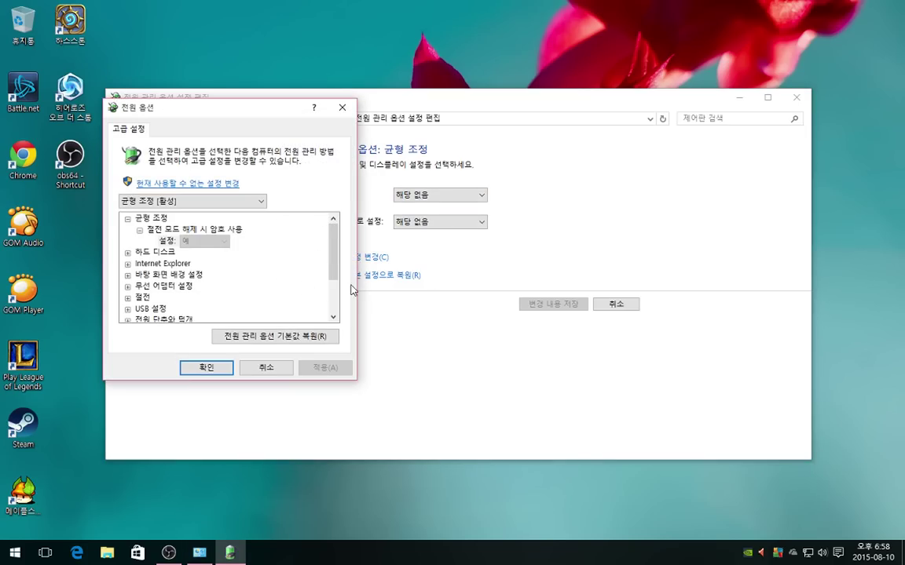
pyautogui.click(127, 252)
pyautogui.click(139, 264)
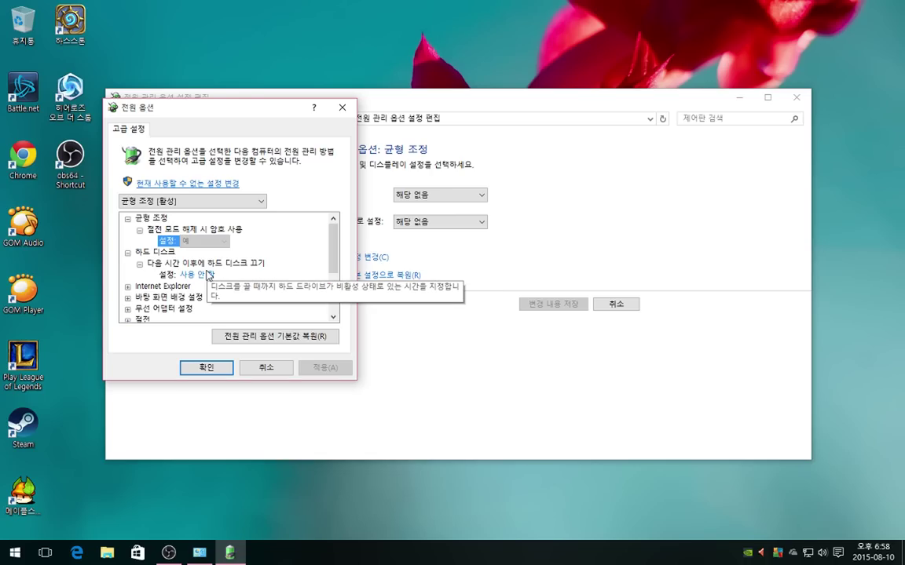
pyautogui.click(222, 369)
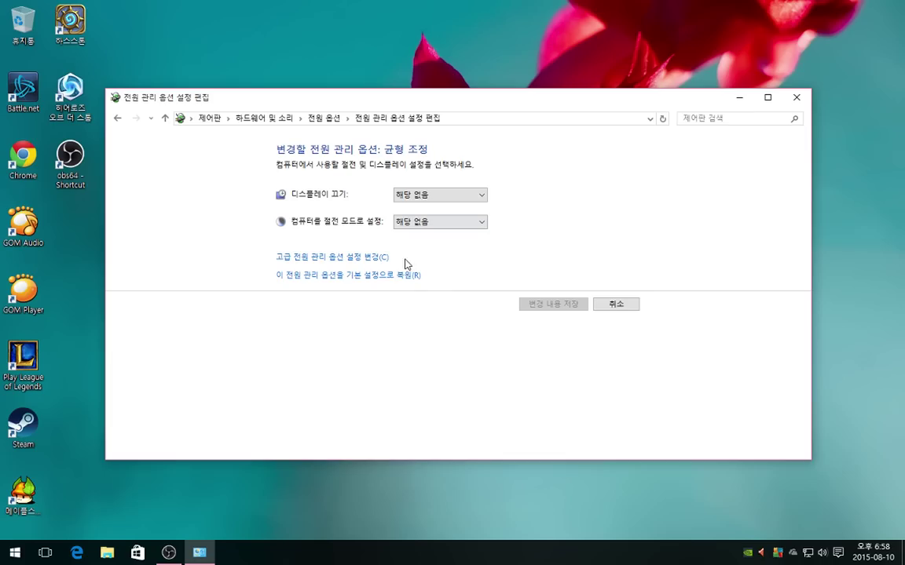
# Disable hibernation by running powercfg -h off in an administrator command prompt, and close the prompt and the power plan window.
pyautogui.rightClick(16, 556)
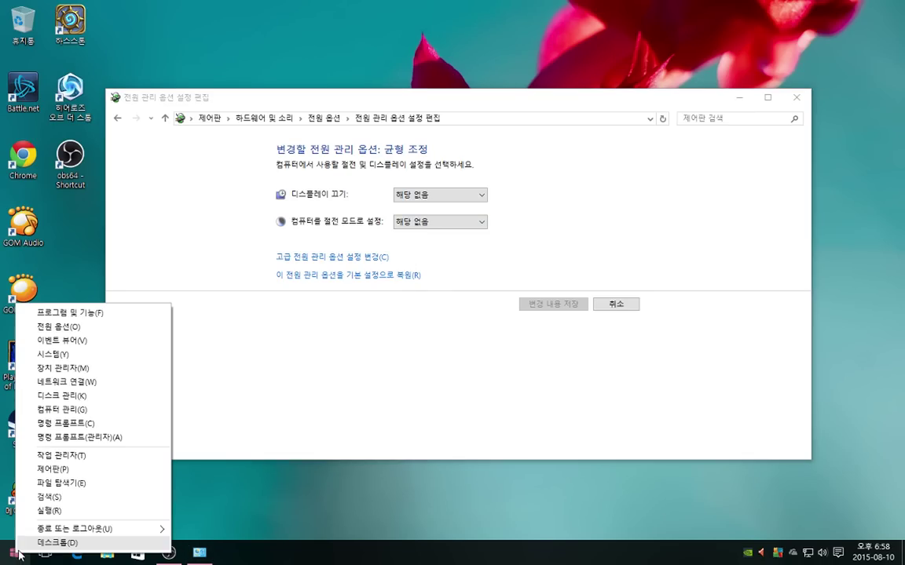
pyautogui.click(91, 442)
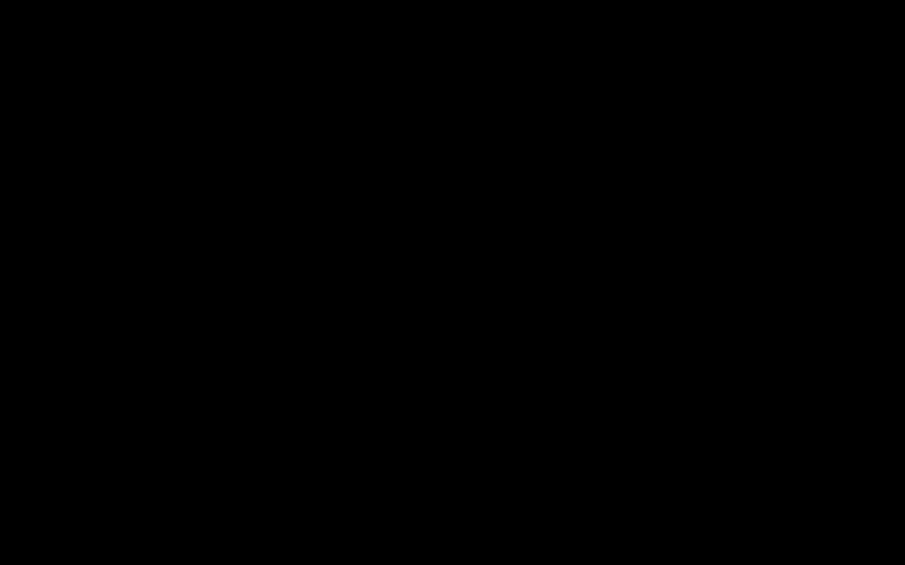
pyautogui.write('powercfg -h off')
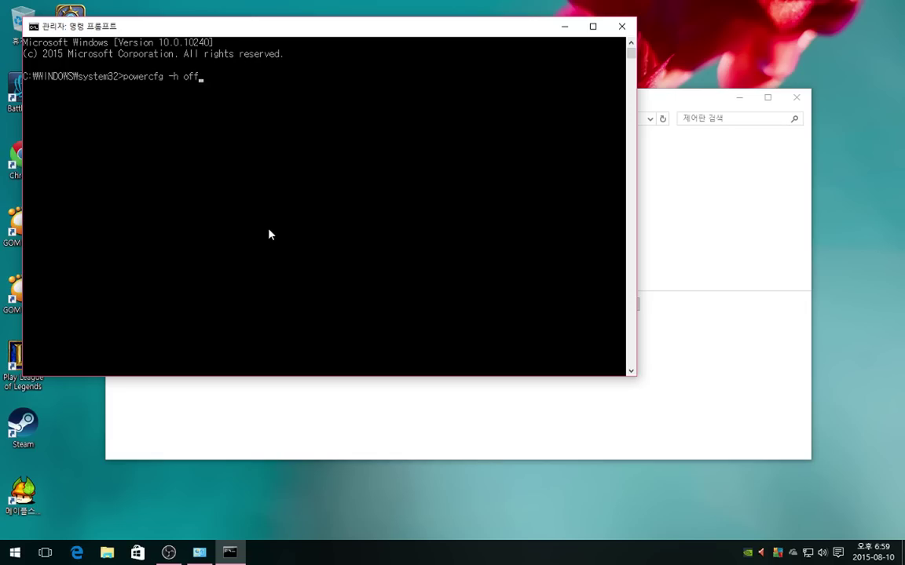
pyautogui.press('Return')
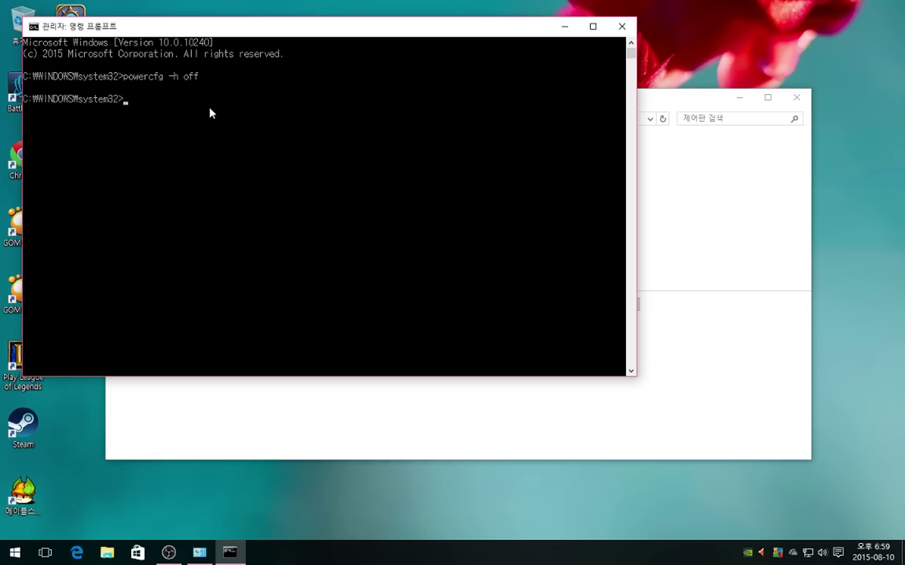
pyautogui.click(621, 26)
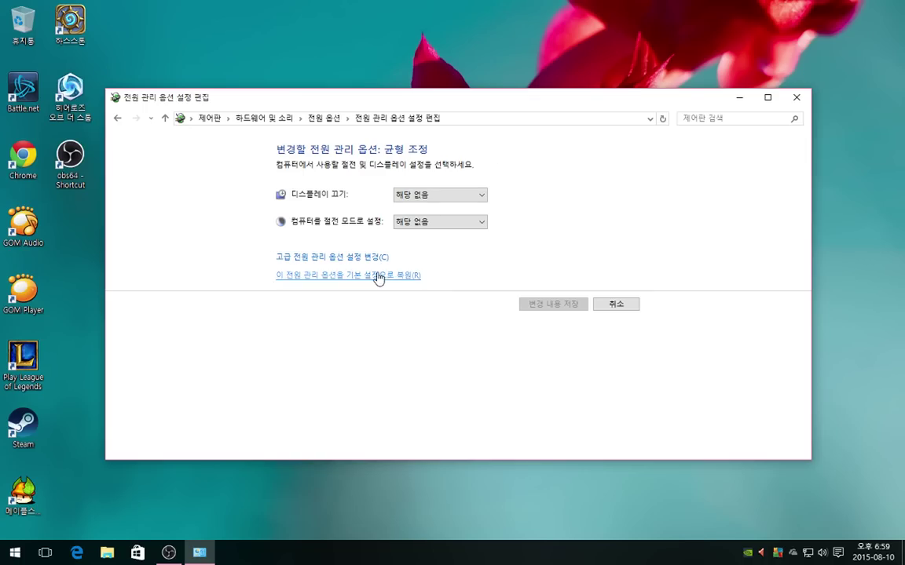
pyautogui.click(797, 98)
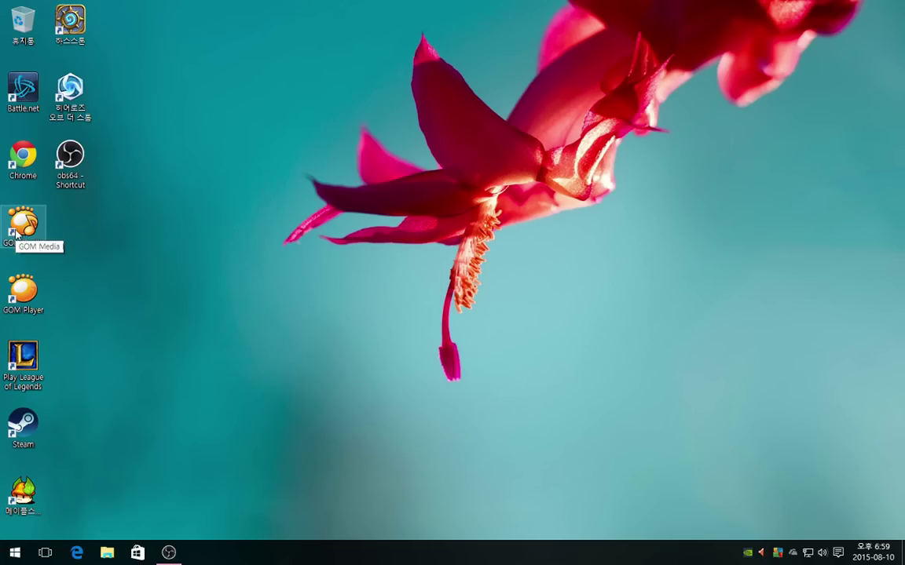
pyautogui.press('super+x')
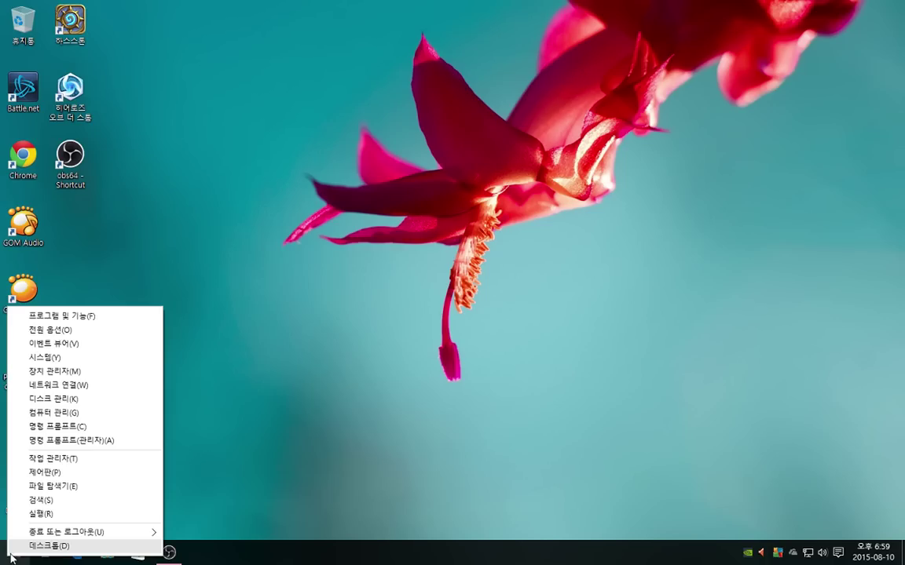
pyautogui.click(249, 315)
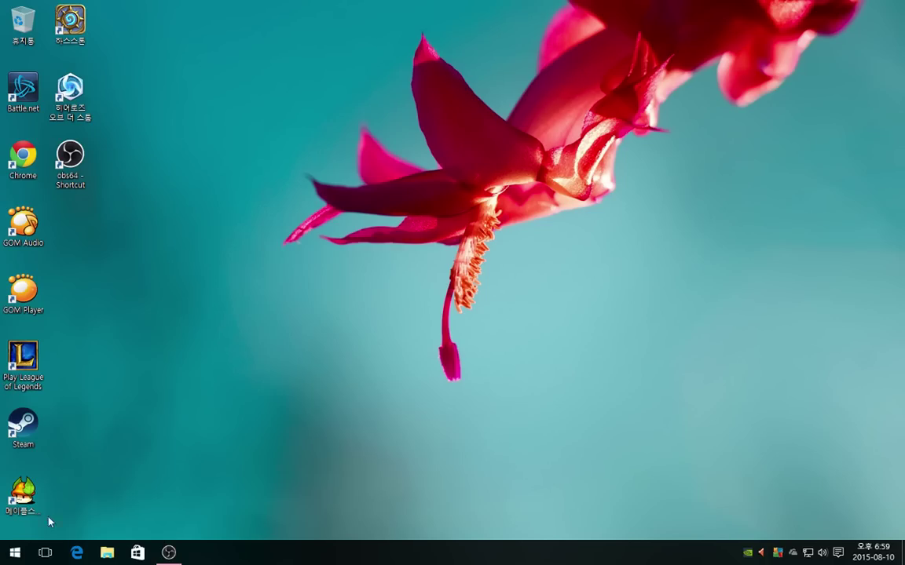
pyautogui.rightClick(14, 553)
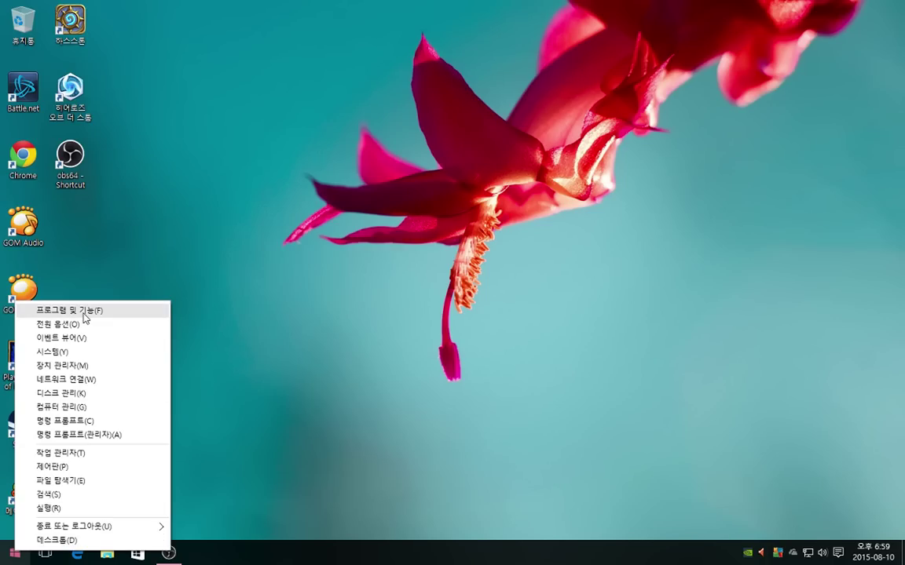
pyautogui.click(192, 460)
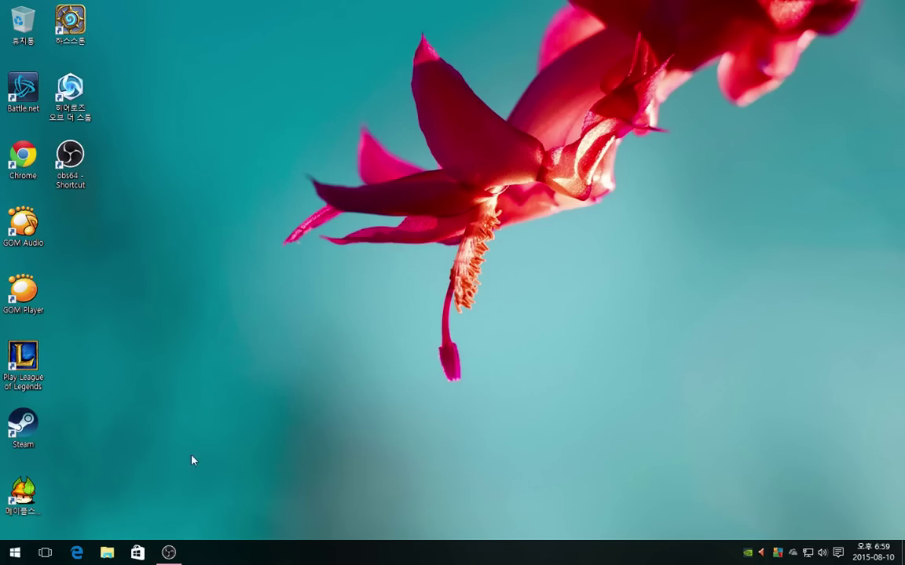
# Enable the .NET Framework 3.5 Windows feature from Programs and Features, confirm it, and close the window.
pyautogui.rightClick(13, 556)
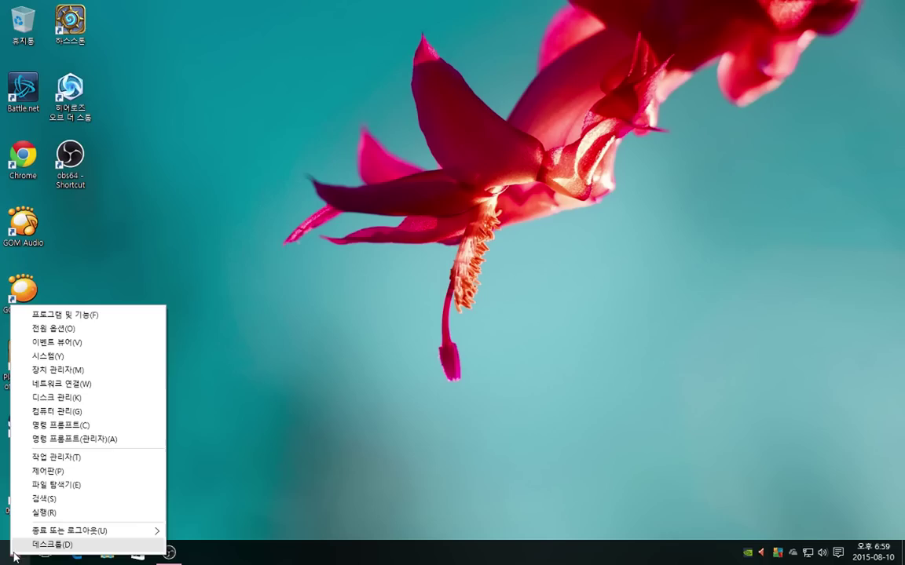
pyautogui.click(76, 316)
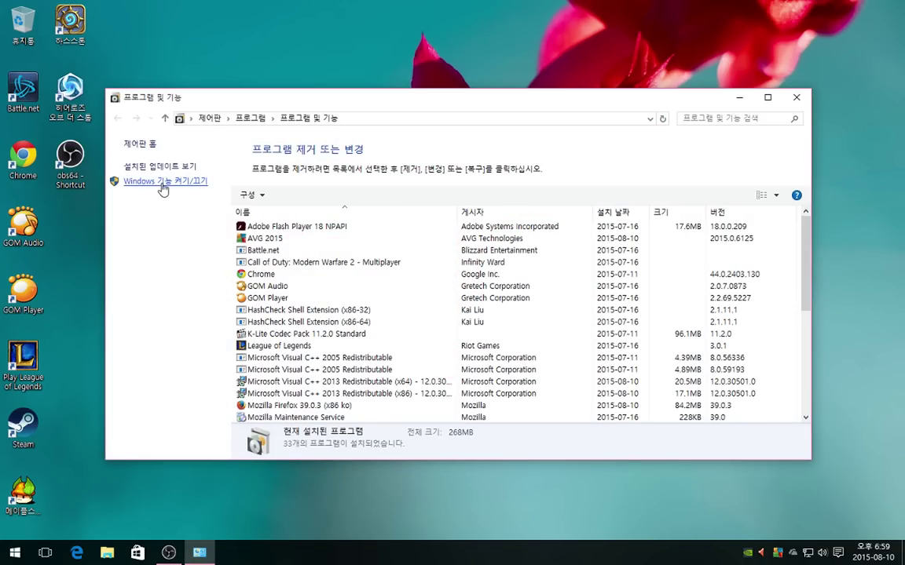
pyautogui.click(163, 185)
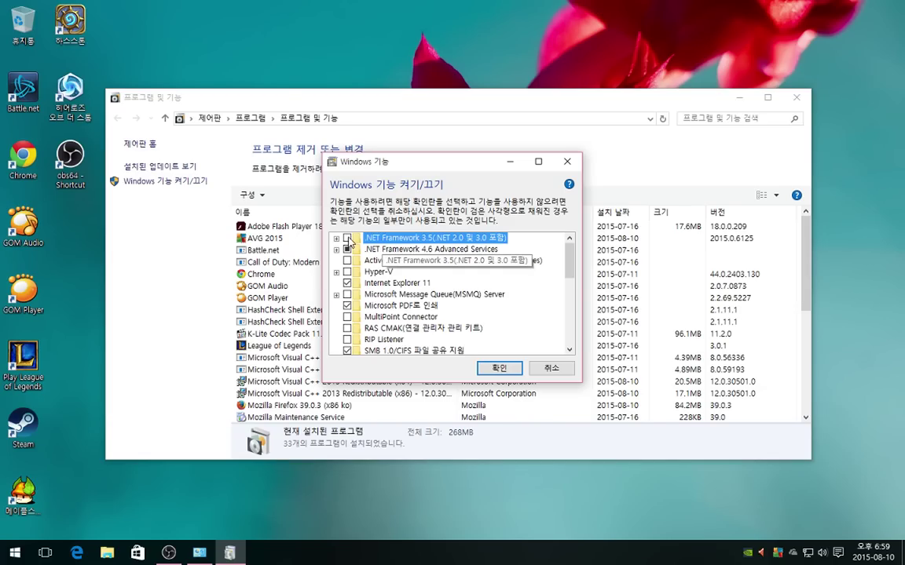
pyautogui.click(347, 238)
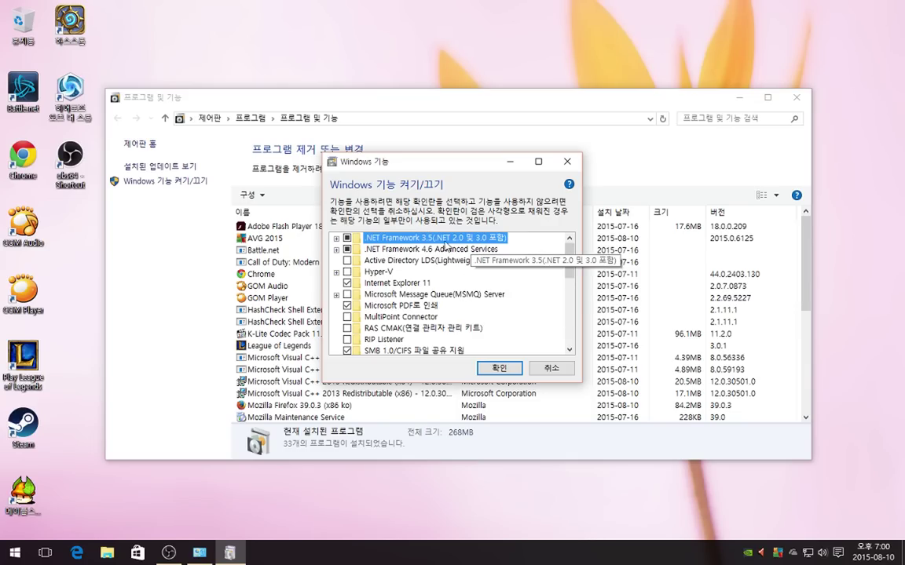
pyautogui.click(419, 250)
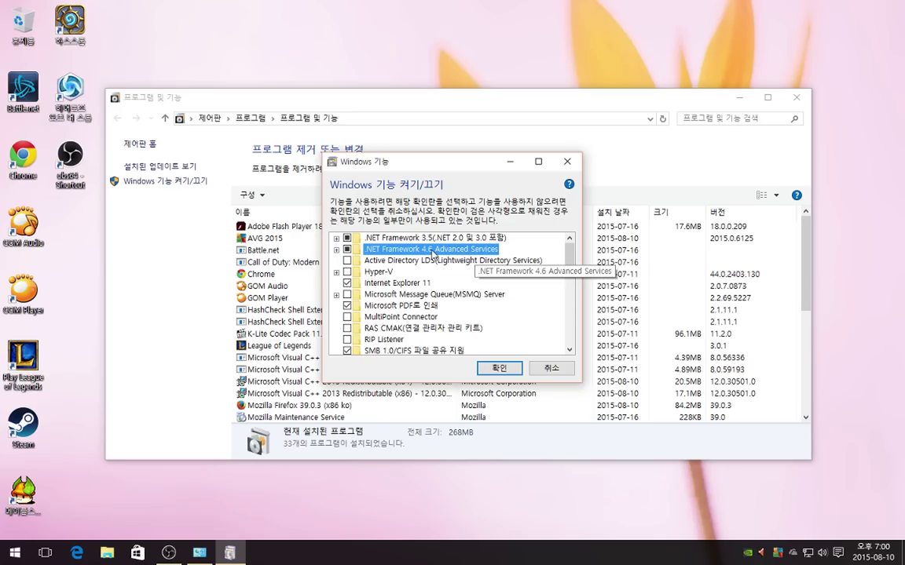
pyautogui.click(424, 238)
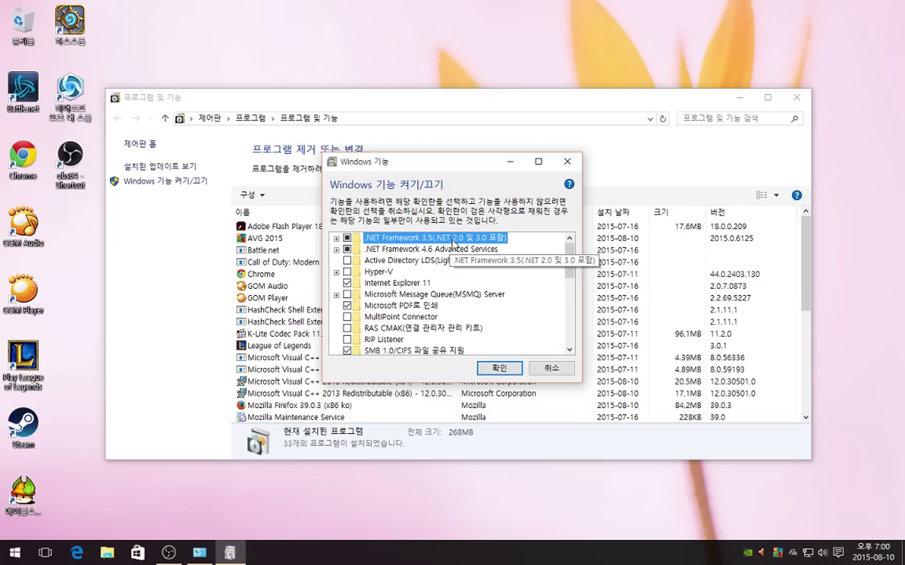
pyautogui.click(498, 368)
pyautogui.scroll(-2, 393, 369)
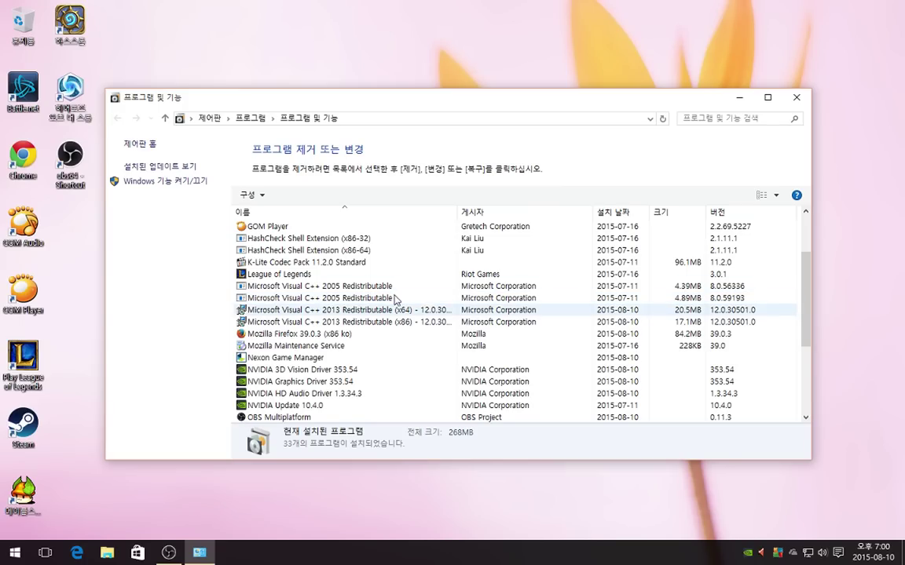
pyautogui.click(796, 97)
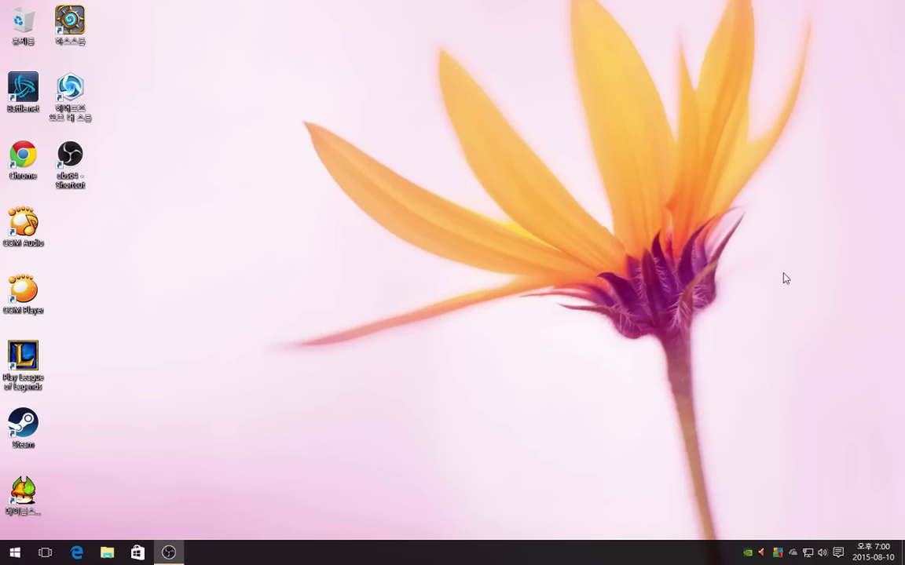
# Browse the dvv folder on the C: drive for the DirectX setup files, and close File Explorer.
pyautogui.click(117, 545)
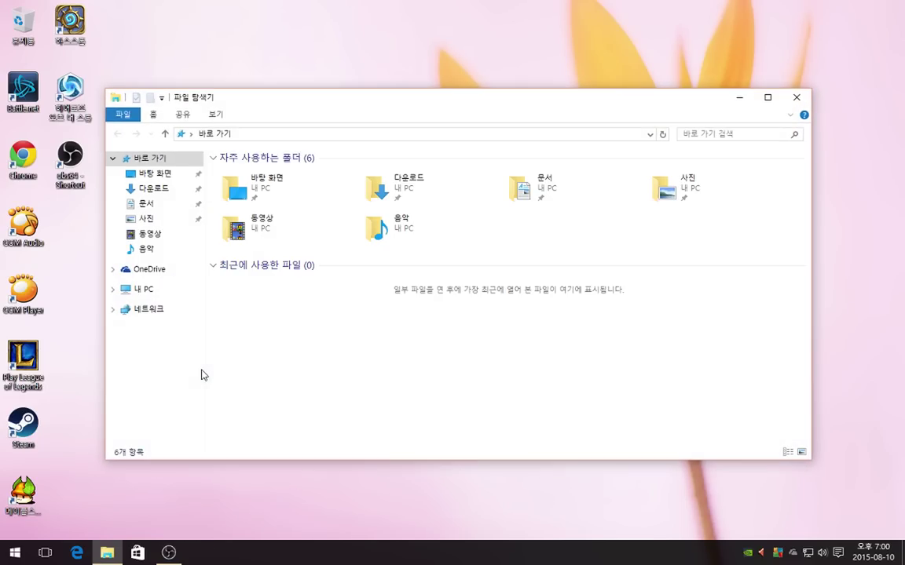
pyautogui.click(141, 291)
pyautogui.doubleClick(323, 287)
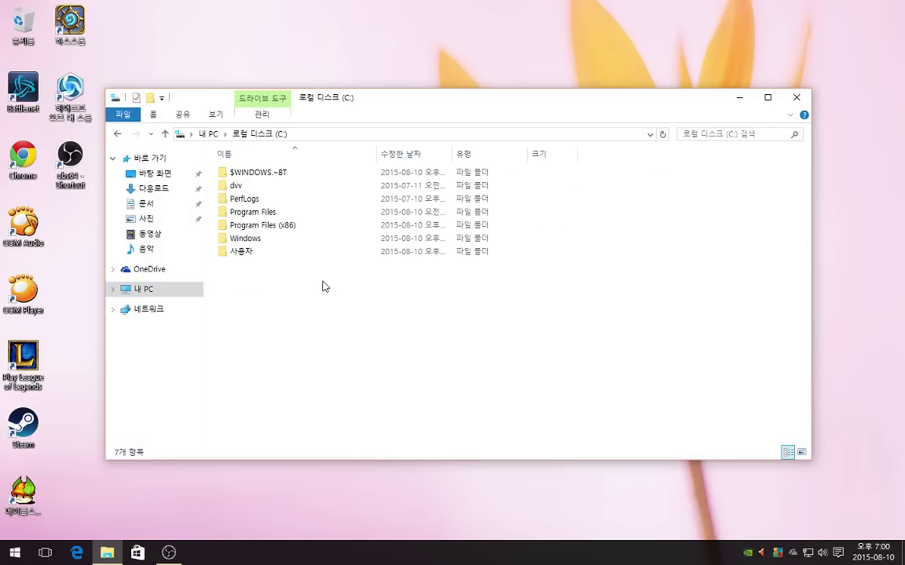
pyautogui.doubleClick(236, 186)
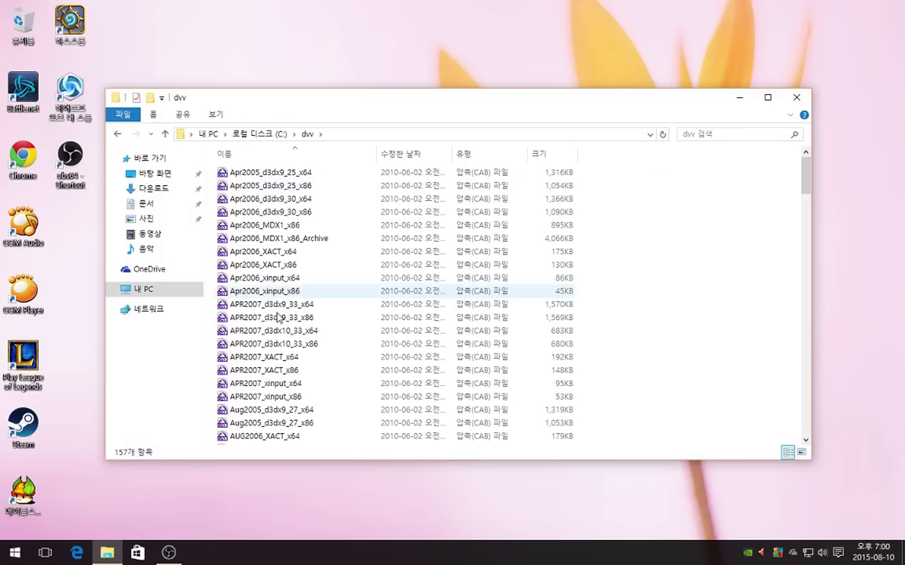
pyautogui.scroll(-15, 283, 336)
pyautogui.scroll(-2, 330, 326)
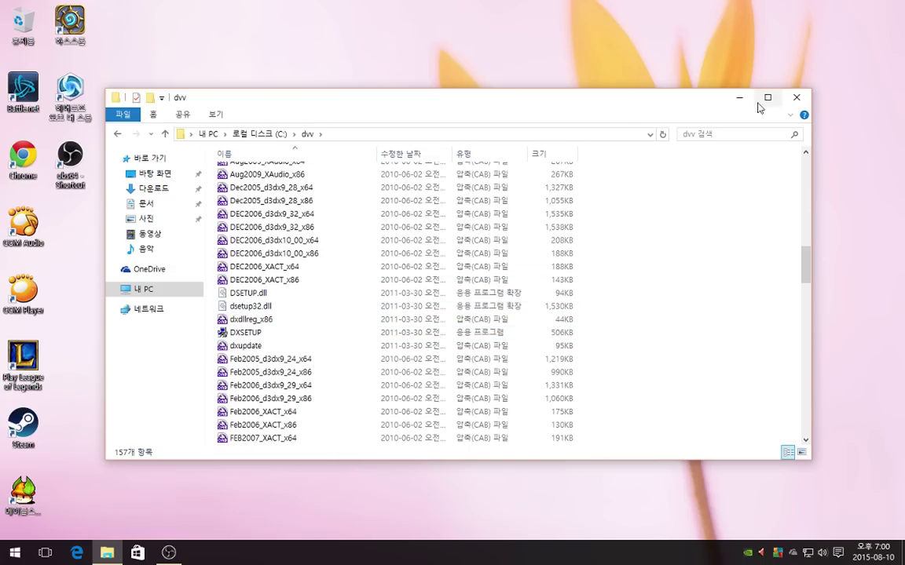
pyautogui.click(797, 98)
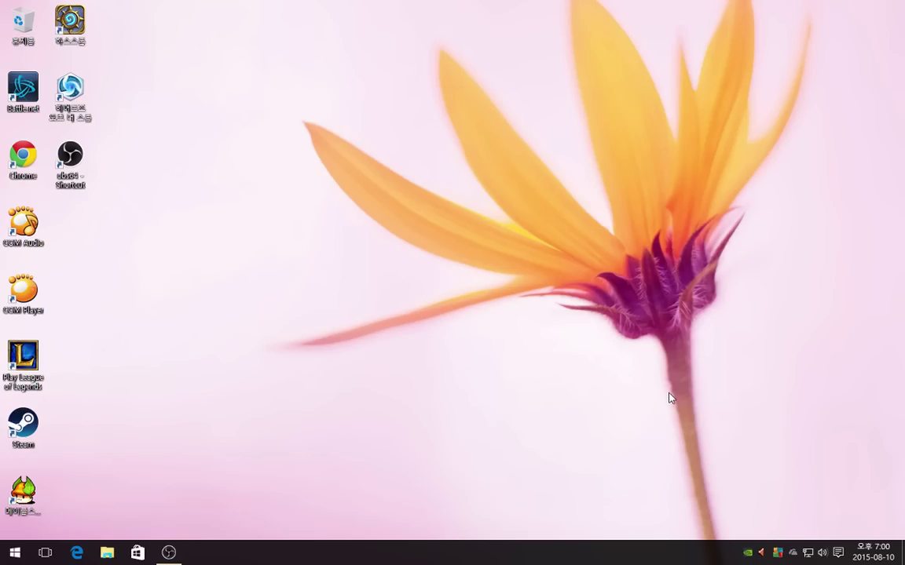
# Exit the running OneDrive application and confirm closing it.
pyautogui.rightClick(793, 550)
pyautogui.click(789, 535)
pyautogui.click(470, 287)
# Disable Microsoft OneDrive as a startup program in Task Manager, and close Task Manager.
pyautogui.rightClick(493, 559)
pyautogui.click(520, 510)
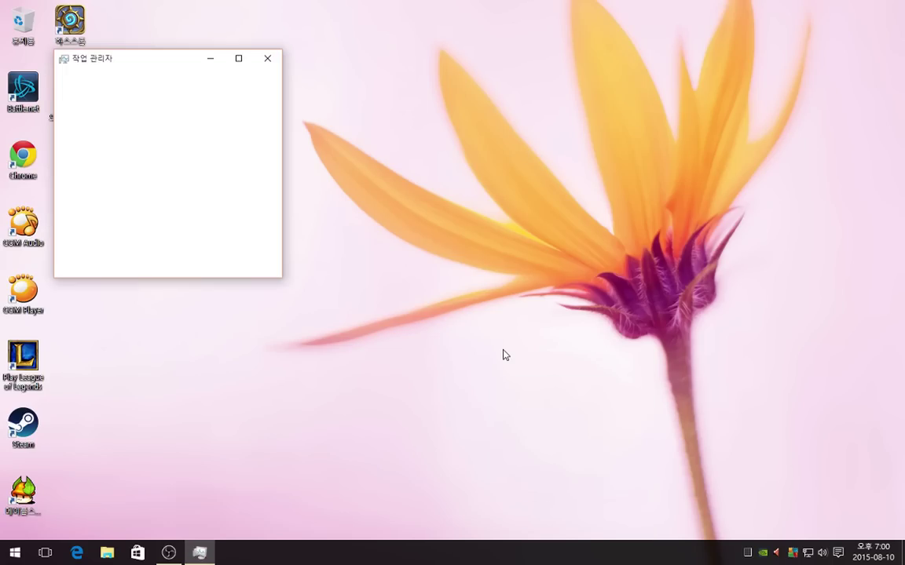
pyautogui.moveTo(143, 67); pyautogui.dragTo(553, 79)
pyautogui.click(502, 280)
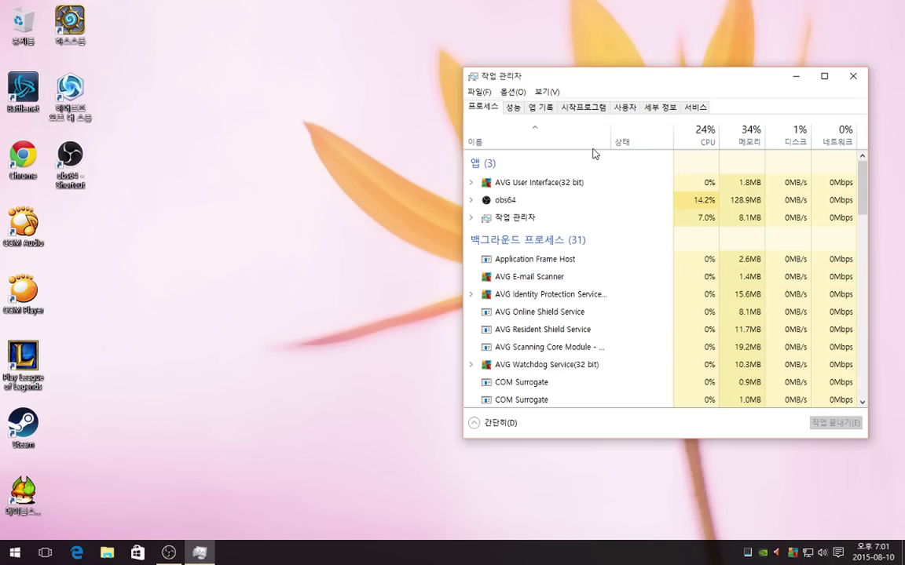
pyautogui.click(584, 106)
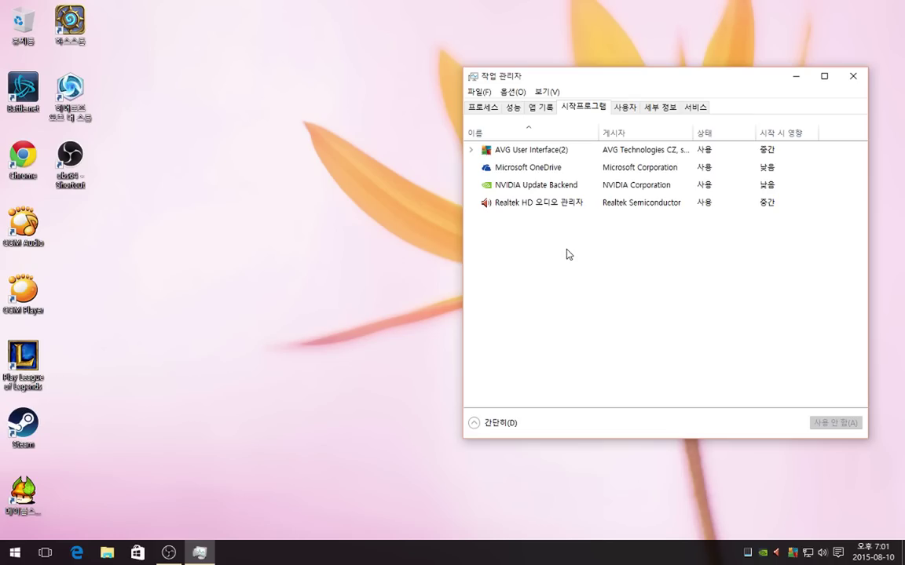
pyautogui.click(514, 174)
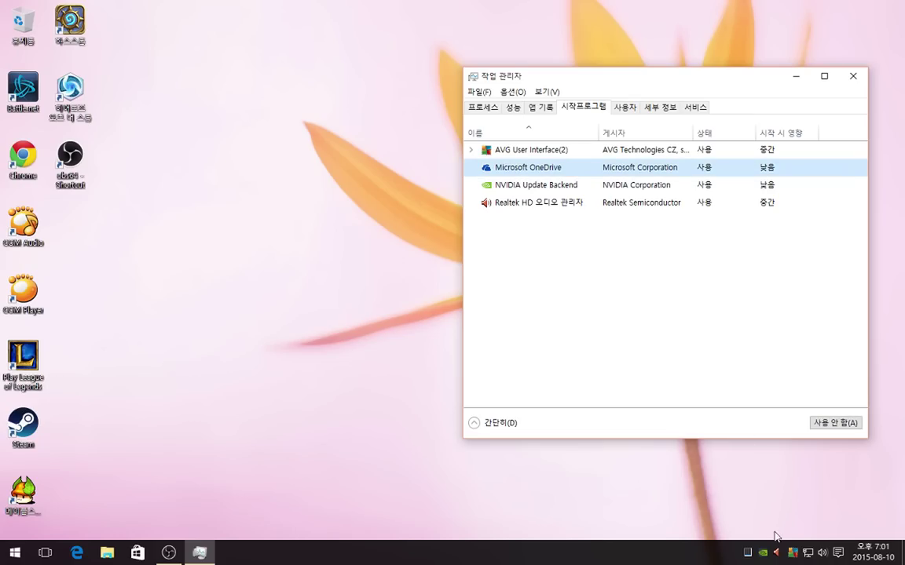
pyautogui.rightClick(534, 172)
pyautogui.click(550, 242)
pyautogui.hotkey('alt', 'a')
pyautogui.click(852, 76)
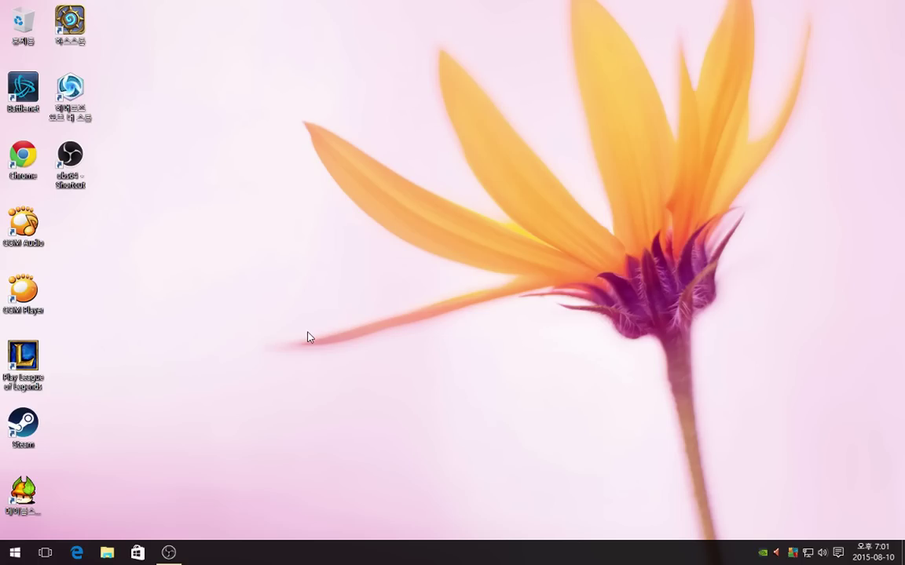
# Set folder options to open items with a single click and hide recently used files and folders from quick access, and close File Explorer.
pyautogui.click(107, 553)
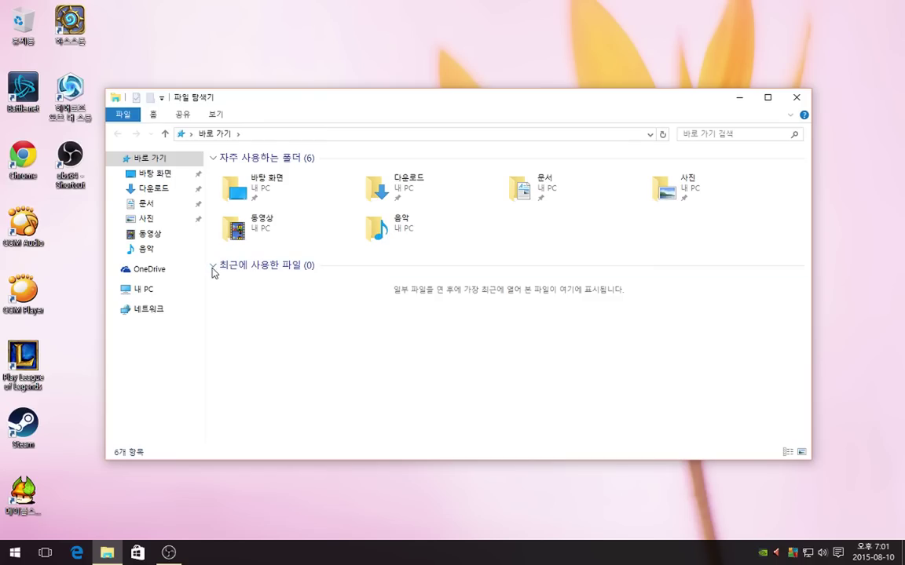
pyautogui.click(218, 116)
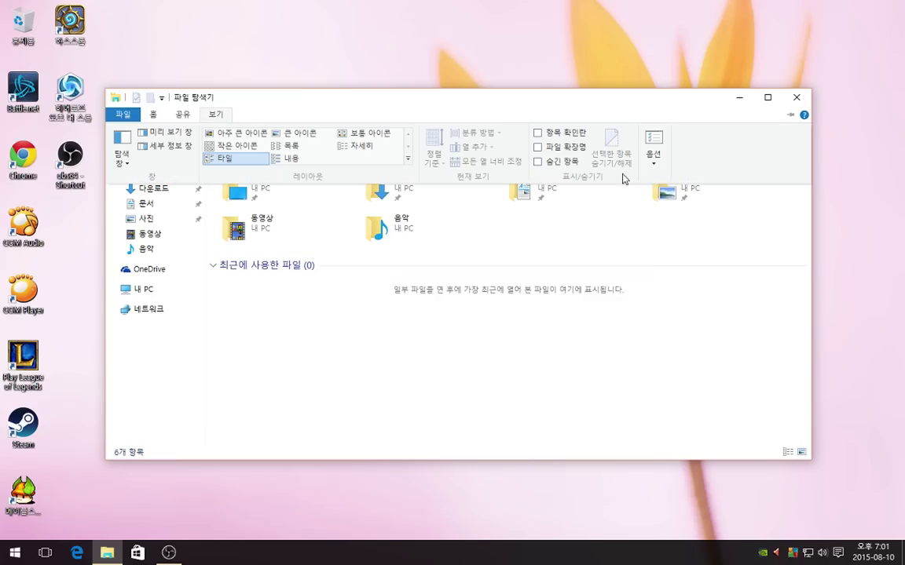
pyautogui.click(658, 146)
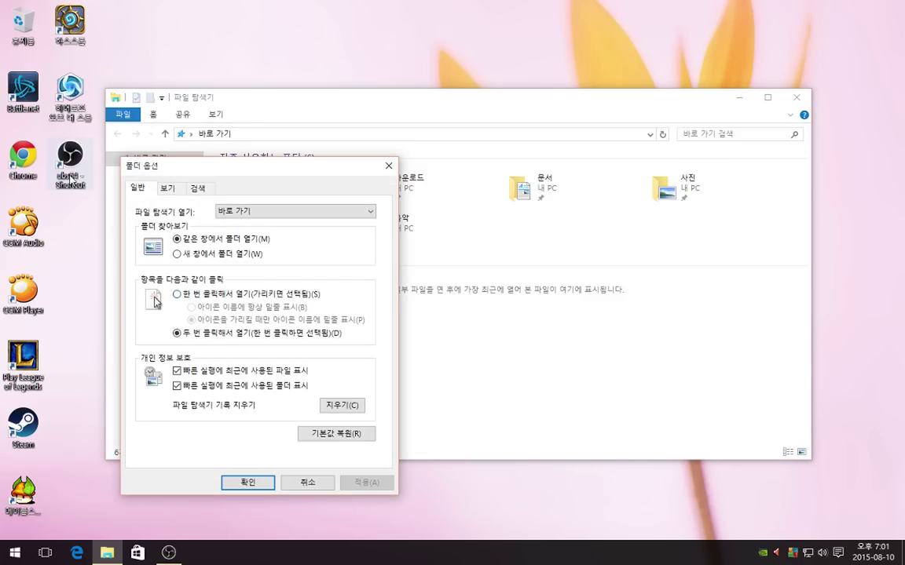
pyautogui.click(83, 258)
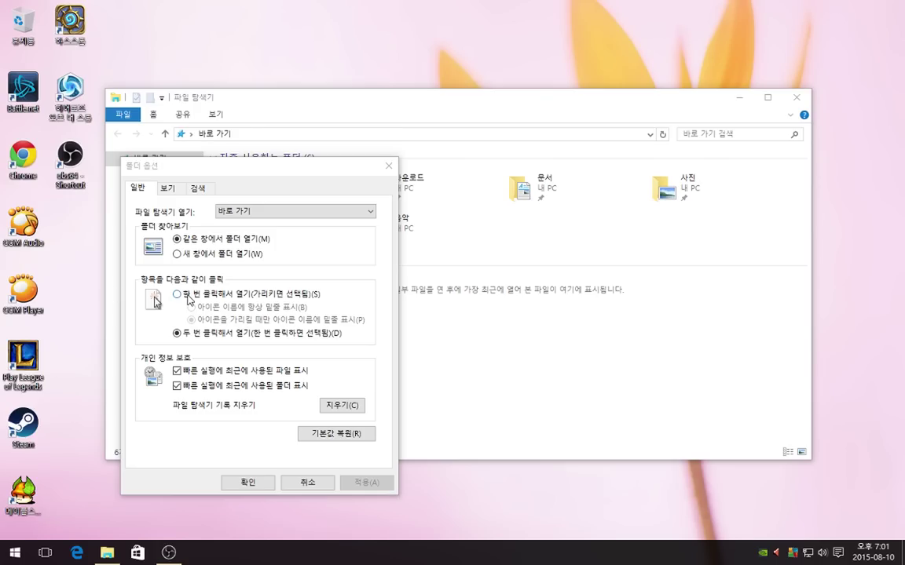
pyautogui.click(189, 296)
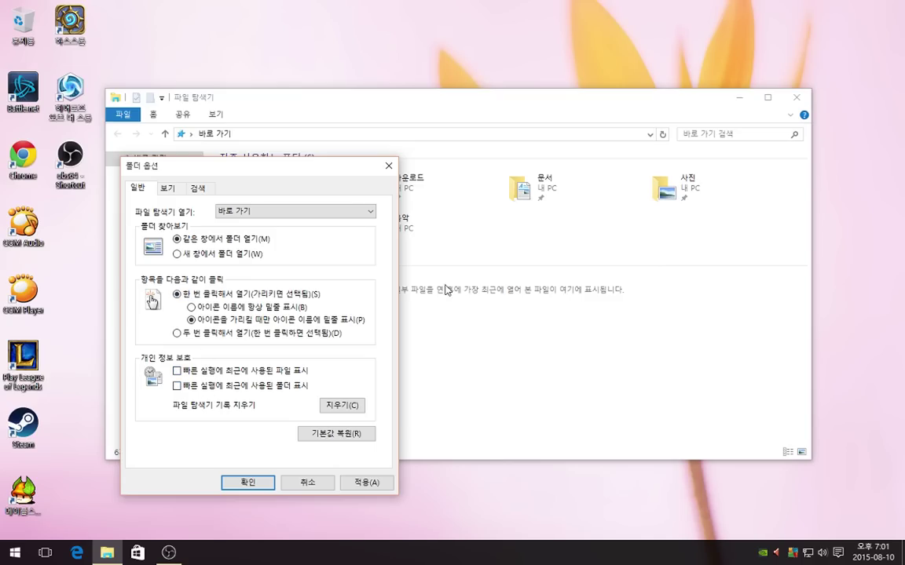
pyautogui.click(258, 481)
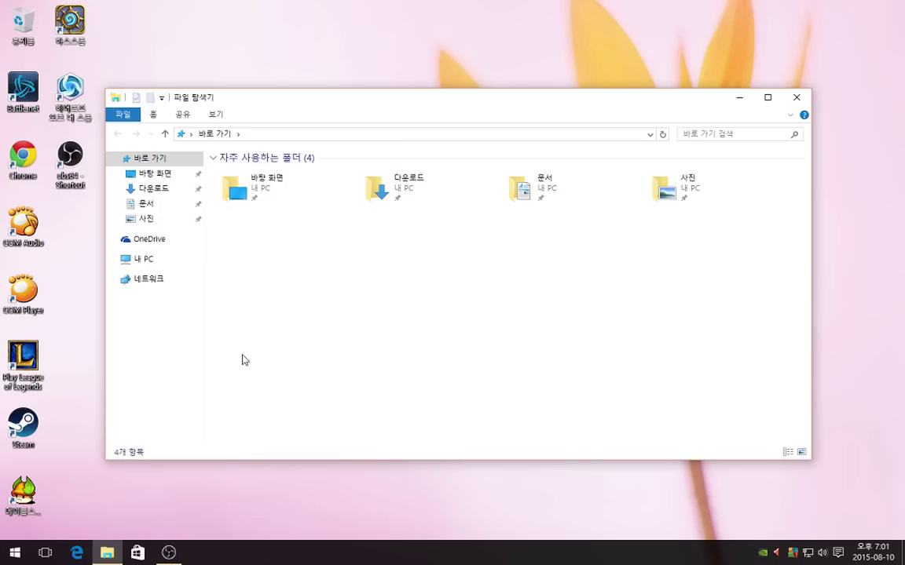
pyautogui.click(10, 560)
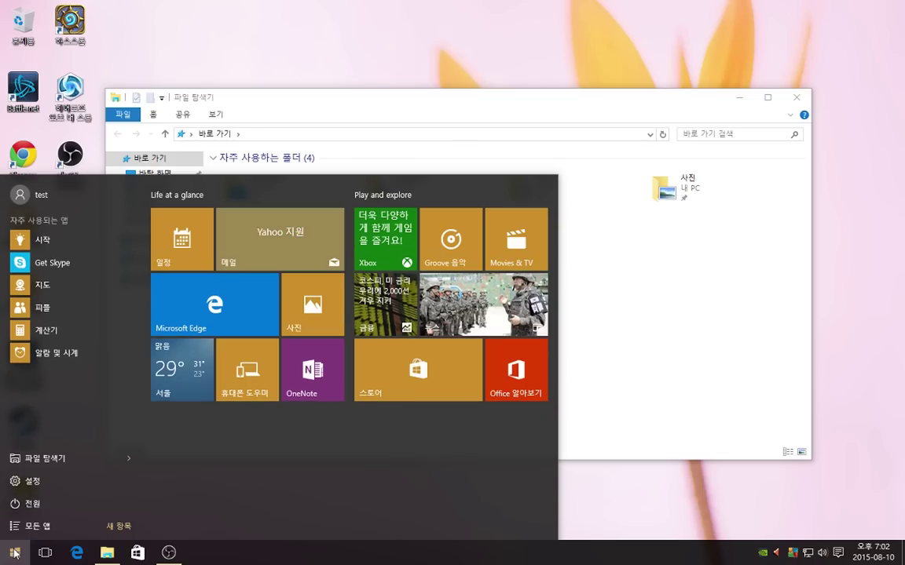
pyautogui.press('Escape')
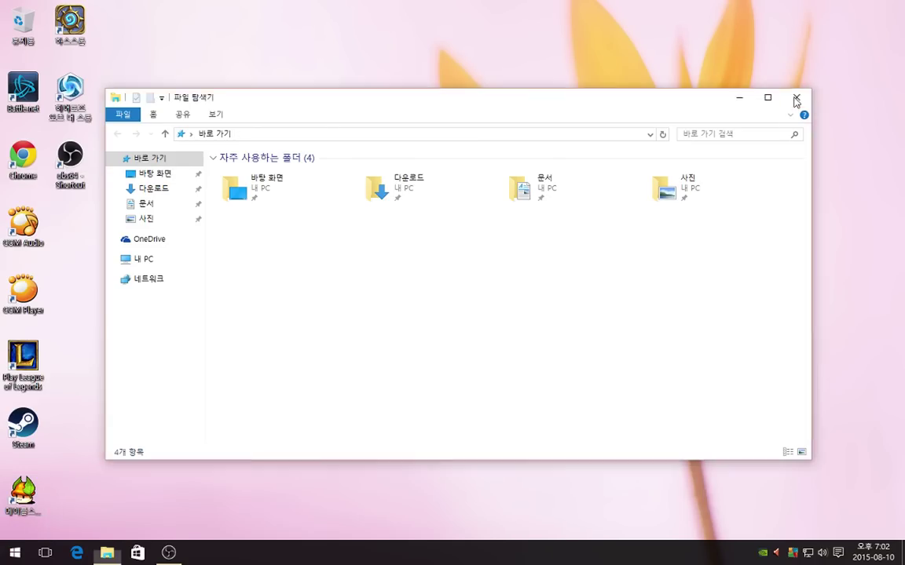
pyautogui.click(796, 97)
# Turn off most used apps, recently added apps and recent jump list items in the Start personalization settings, and check the Start menu.
pyautogui.click(15, 553)
pyautogui.click(51, 483)
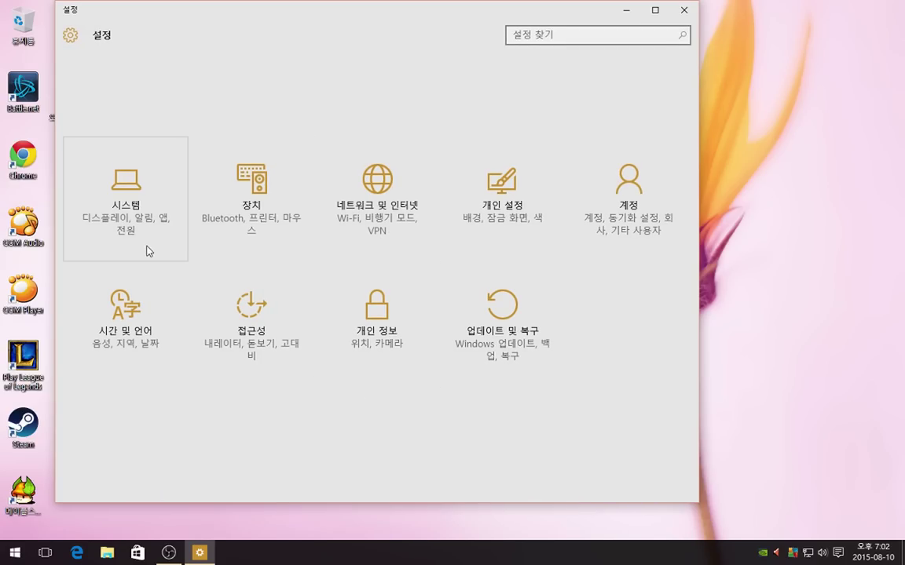
pyautogui.click(140, 208)
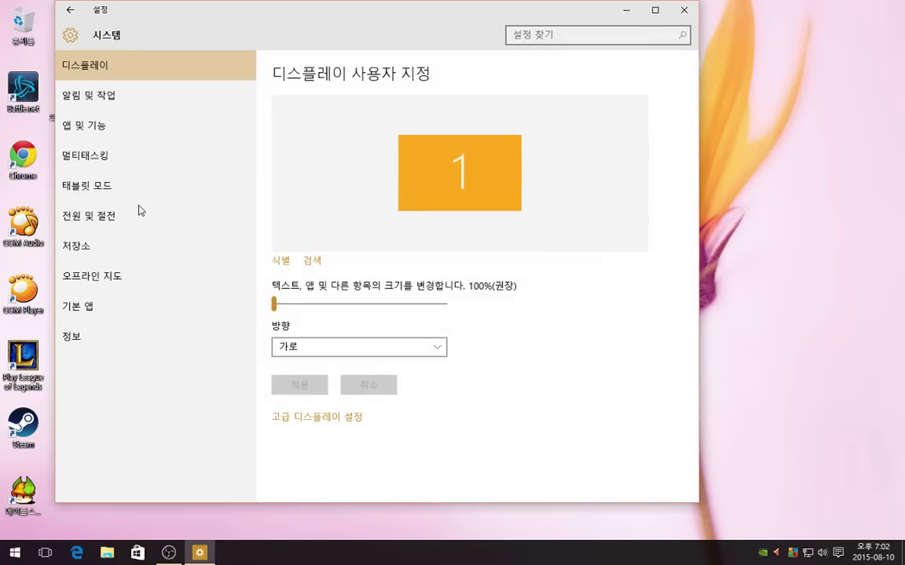
pyautogui.click(69, 11)
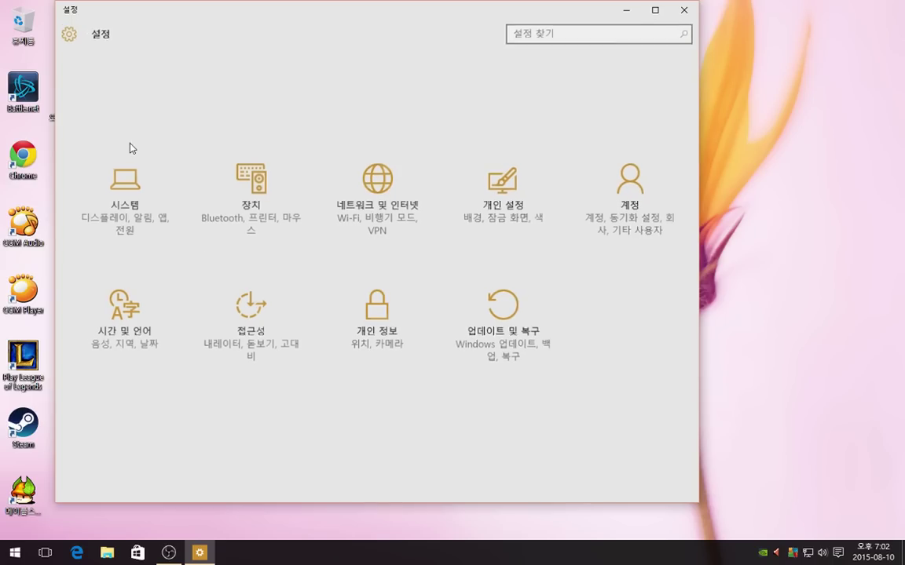
pyautogui.click(508, 206)
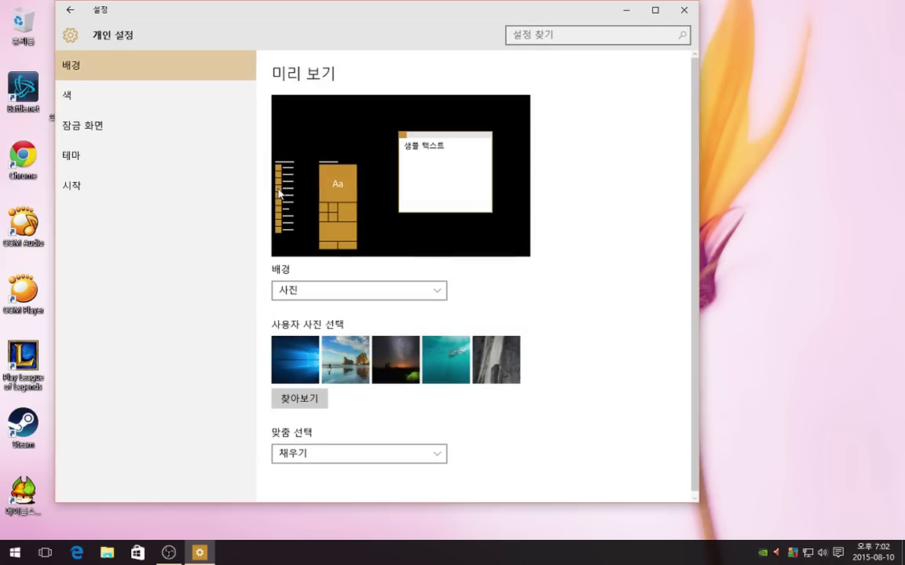
pyautogui.click(106, 191)
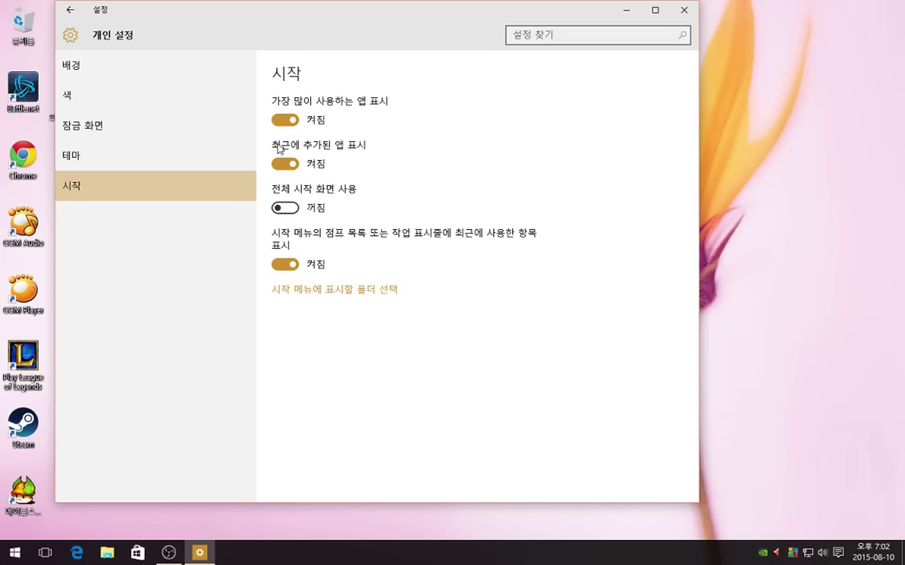
pyautogui.click(284, 120)
pyautogui.click(284, 164)
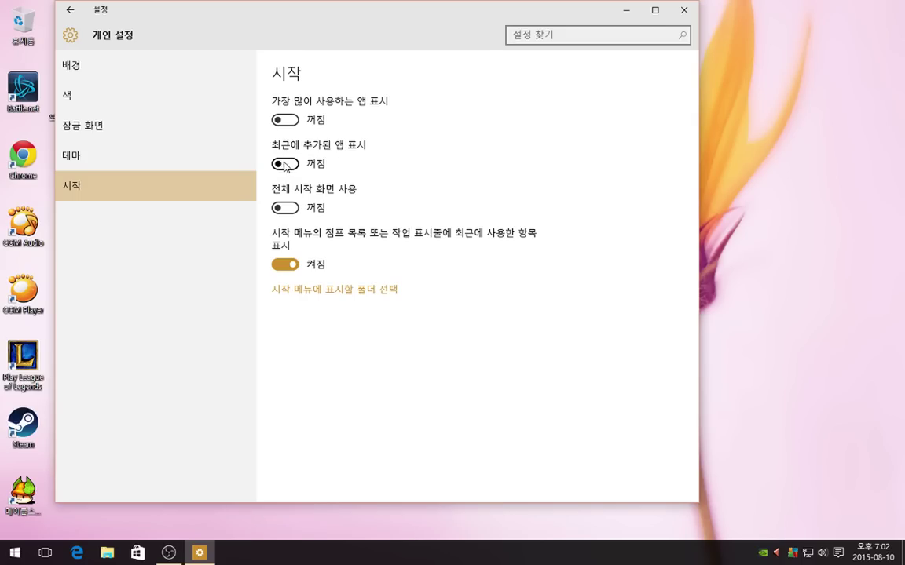
pyautogui.click(292, 264)
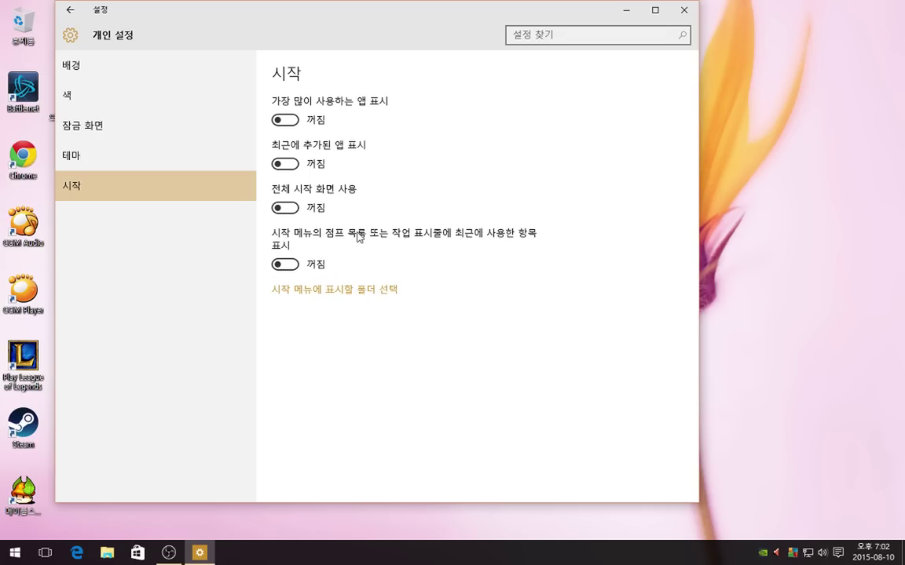
pyautogui.click(680, 16)
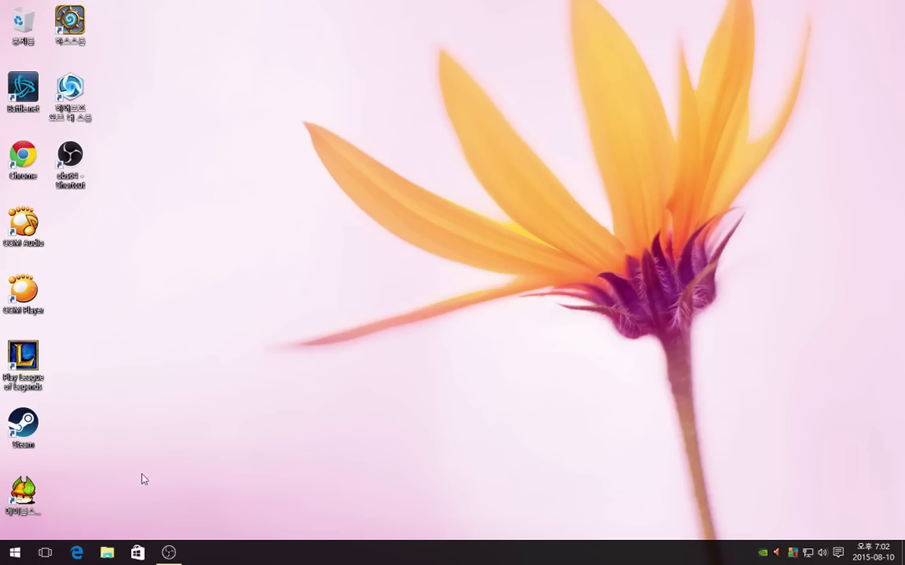
pyautogui.click(15, 553)
pyautogui.click(15, 553)
# Open Microsoft Edge in a maximized window, close its welcome tab, view the start page, and close the browser.
pyautogui.click(76, 553)
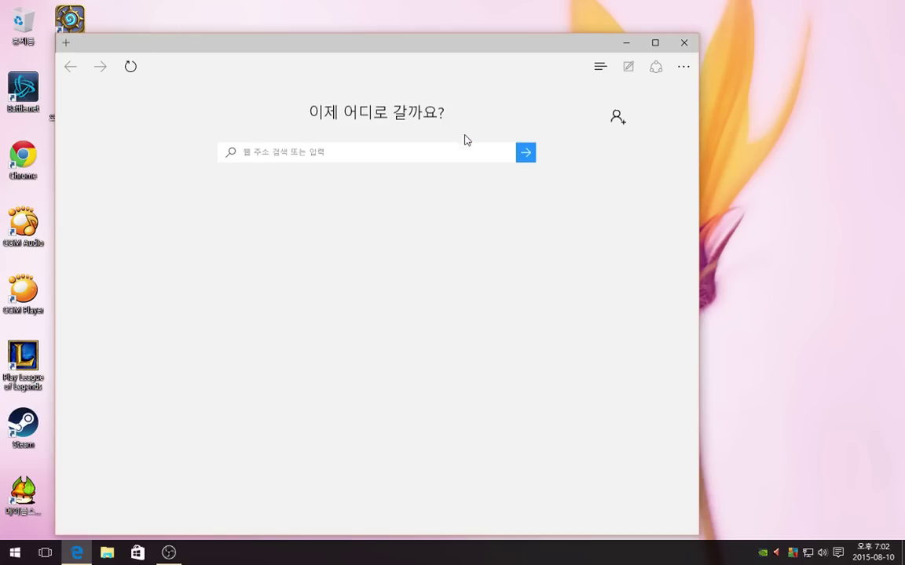
pyautogui.click(655, 46)
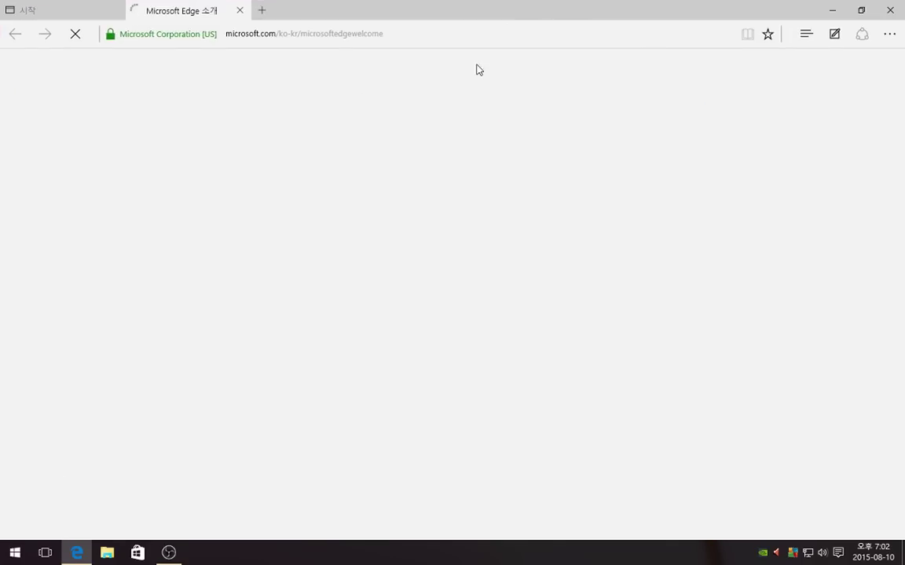
pyautogui.click(238, 11)
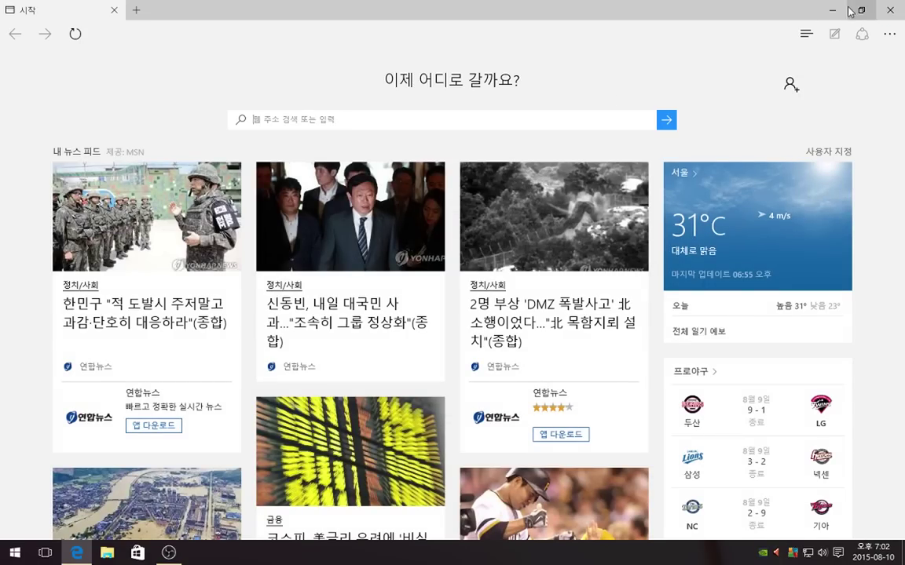
pyautogui.click(890, 10)
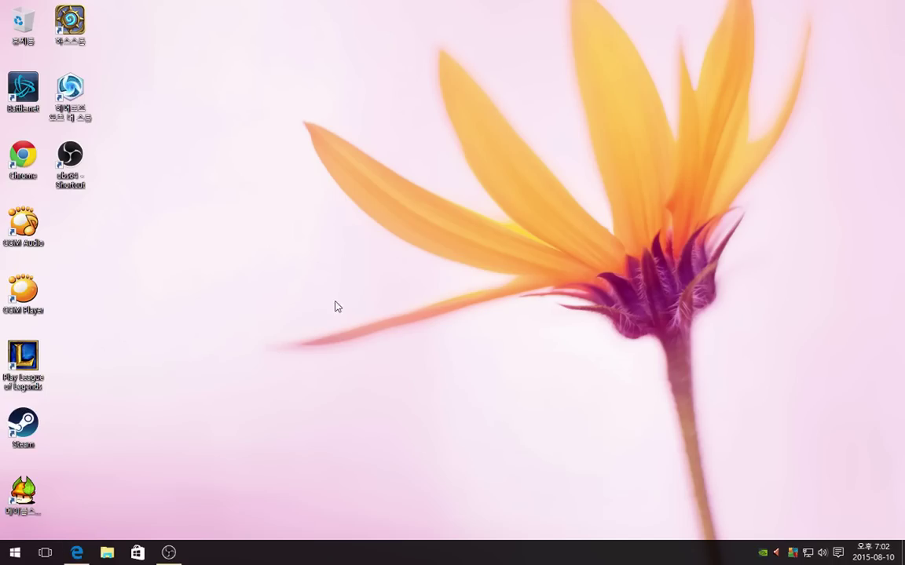
# Set Internet Explorer as the default web browser in the system's default apps, and close Settings.
pyautogui.click(14, 550)
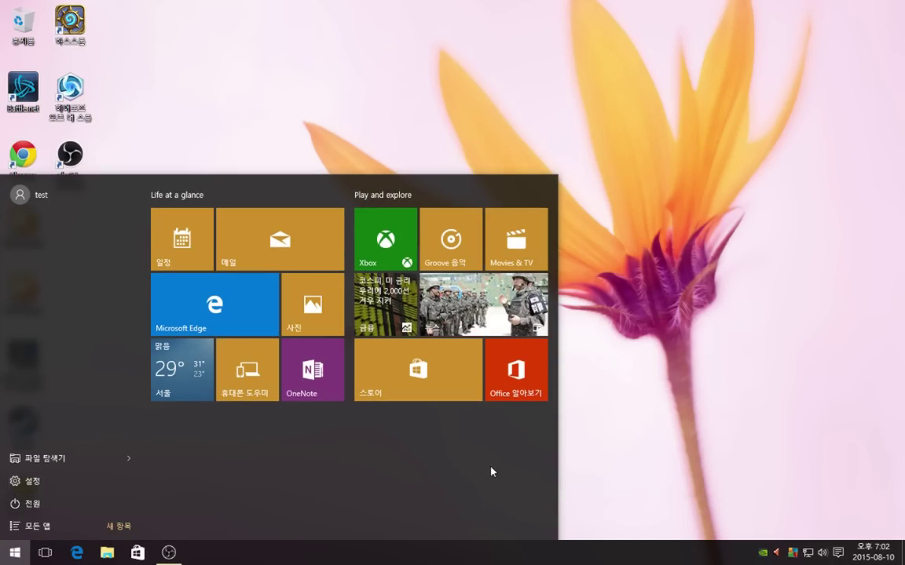
pyautogui.press('super')
pyautogui.press('super')
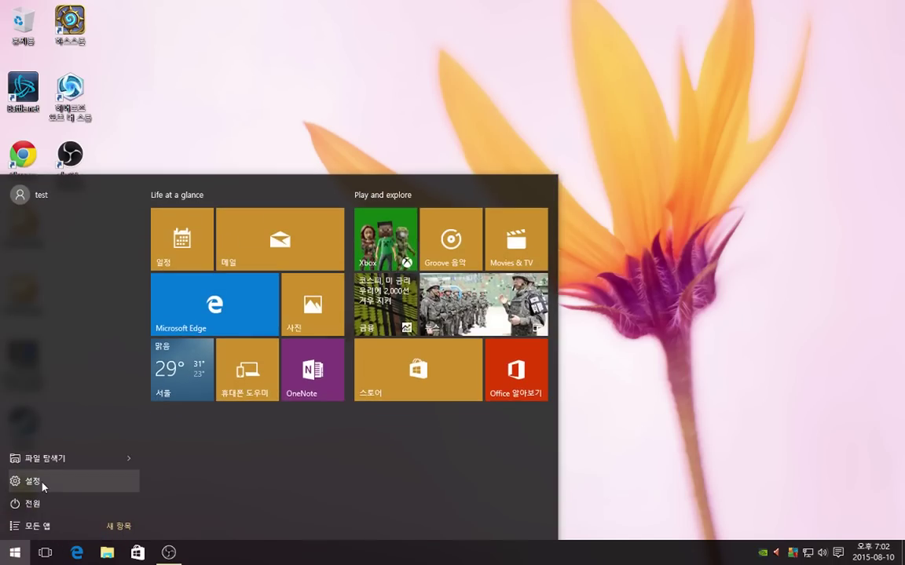
pyautogui.click(31, 481)
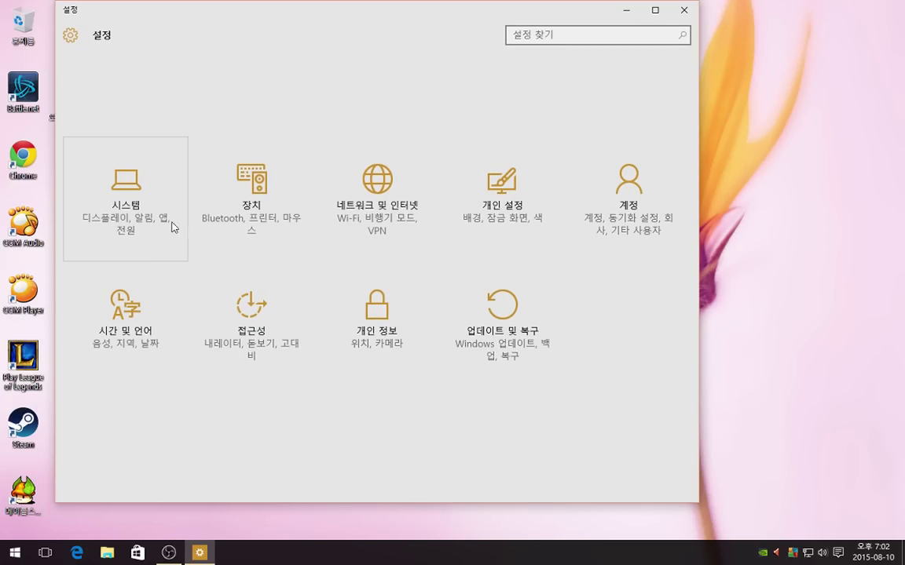
pyautogui.click(131, 204)
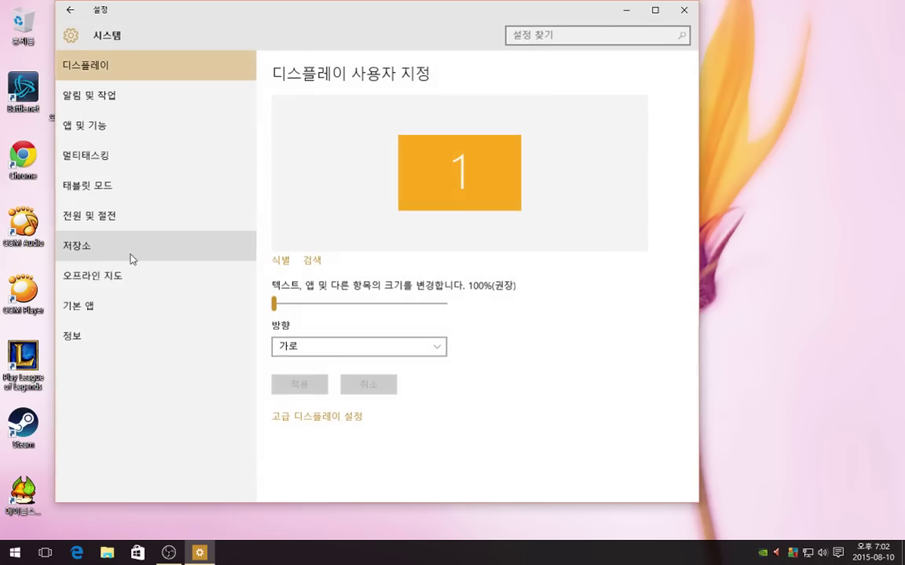
pyautogui.click(115, 306)
pyautogui.scroll(-4, 354, 280)
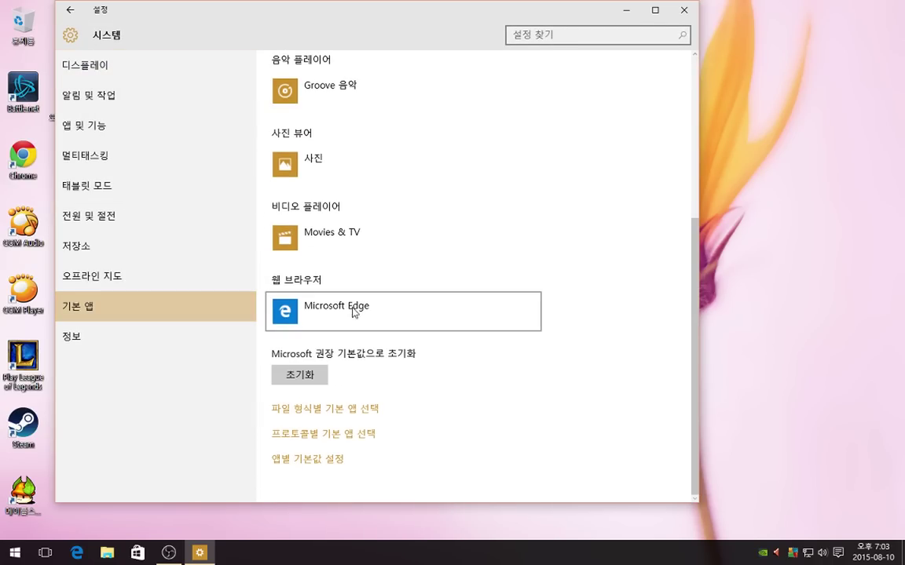
pyautogui.click(337, 307)
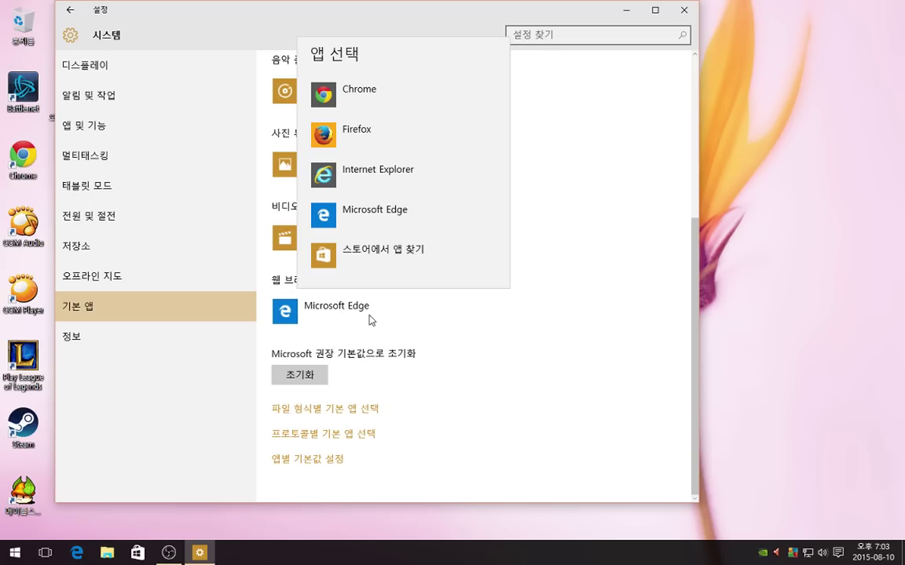
pyautogui.click(402, 177)
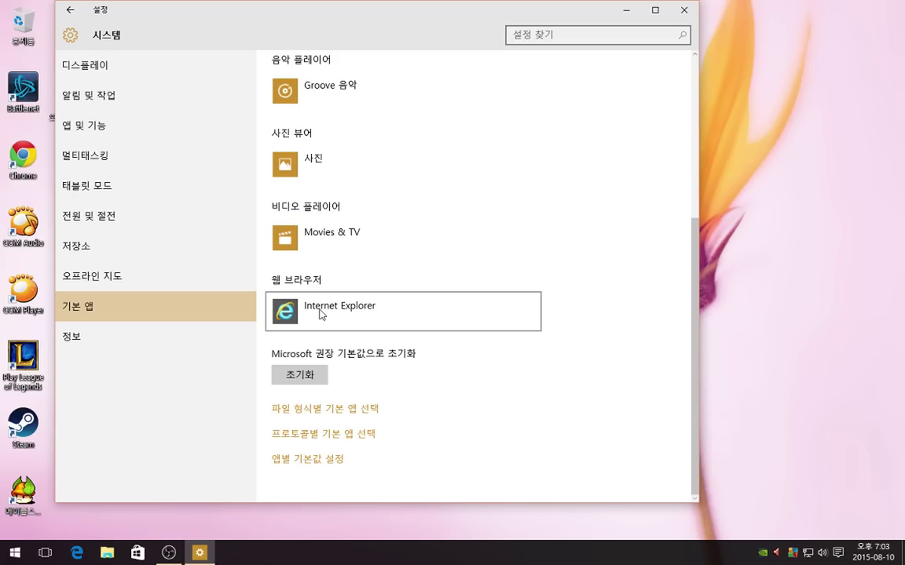
pyautogui.scroll(5, 363, 318)
pyautogui.scroll(-5, 364, 318)
pyautogui.scroll(5, 380, 324)
pyautogui.scroll(-5, 379, 321)
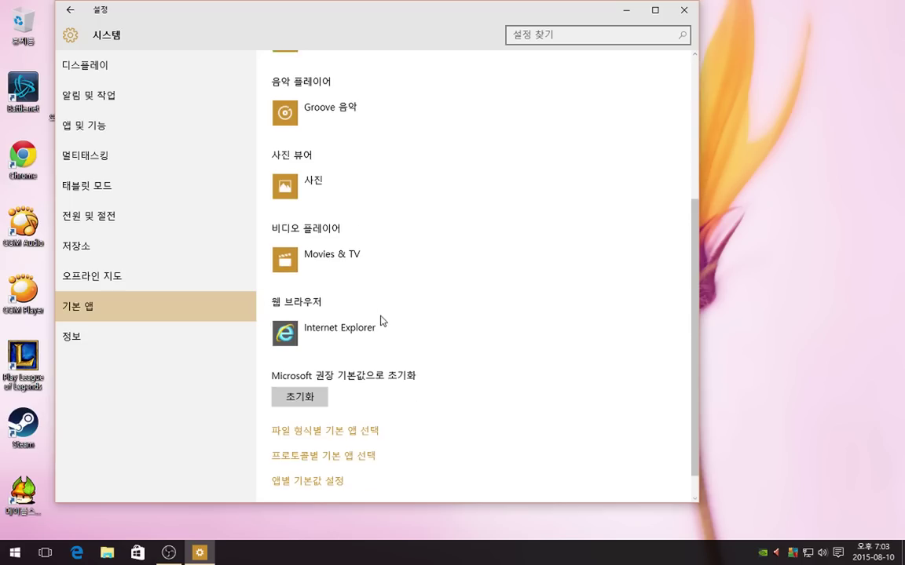
pyautogui.click(684, 10)
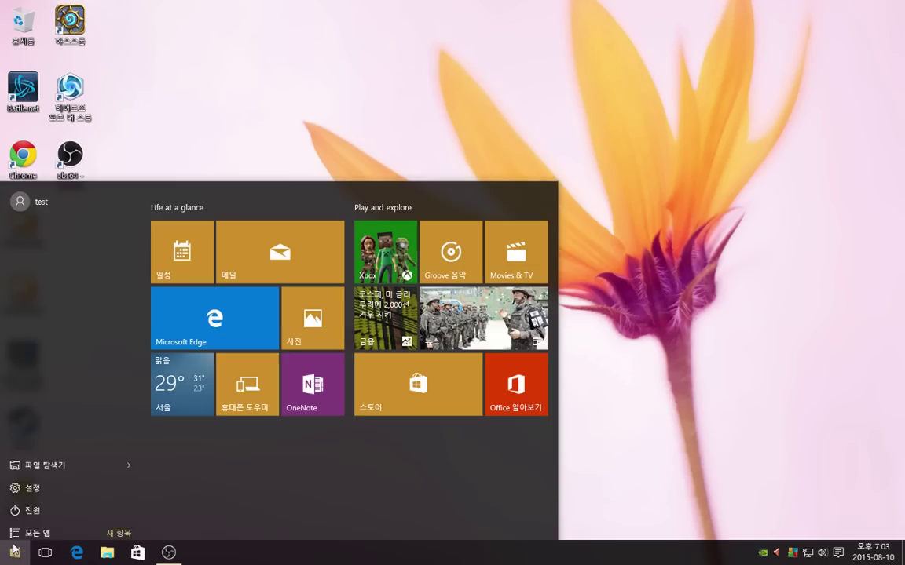
# Pin Internet Explorer from the Windows accessories folder in the all-apps list to the Start screen.
pyautogui.click(14, 552)
pyautogui.click(46, 524)
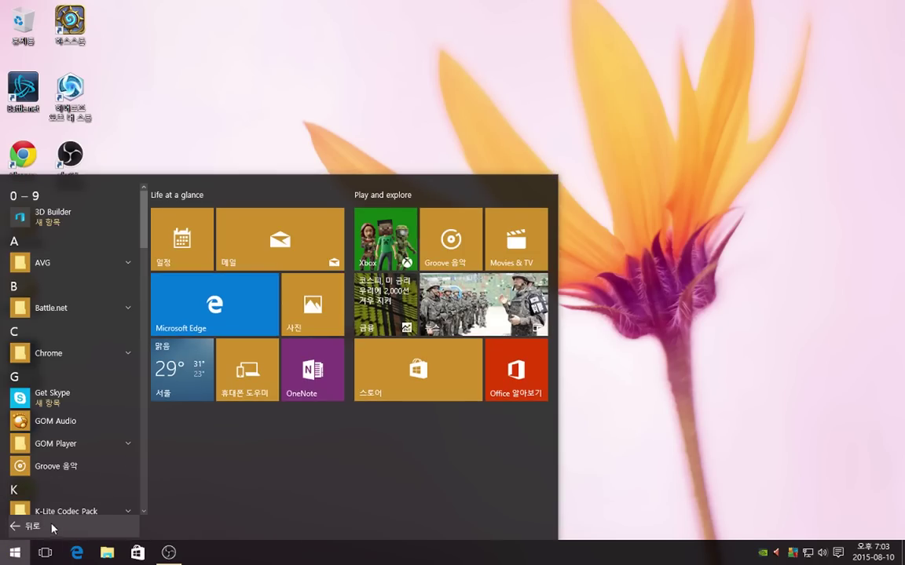
pyautogui.click(30, 528)
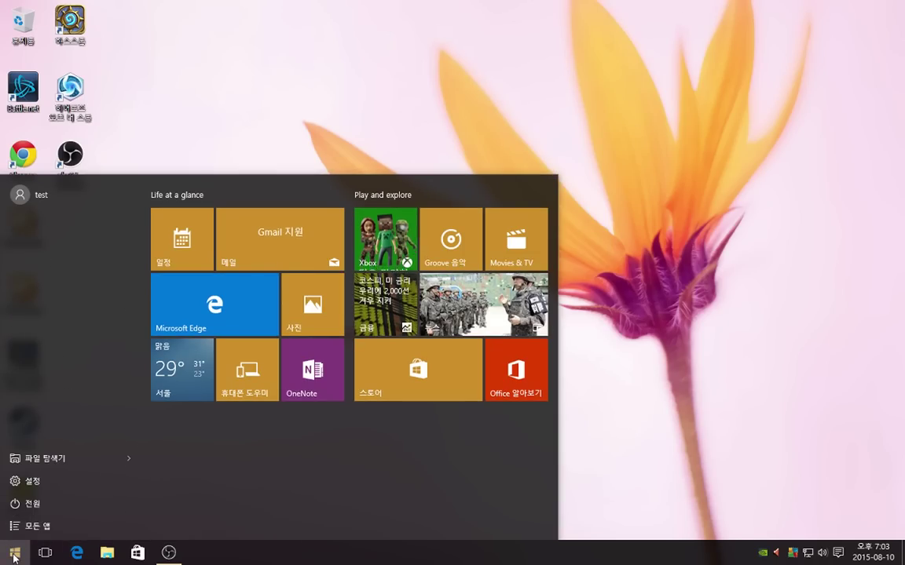
pyautogui.click(17, 526)
pyautogui.scroll(-8, 37, 347)
pyautogui.scroll(-5, 39, 403)
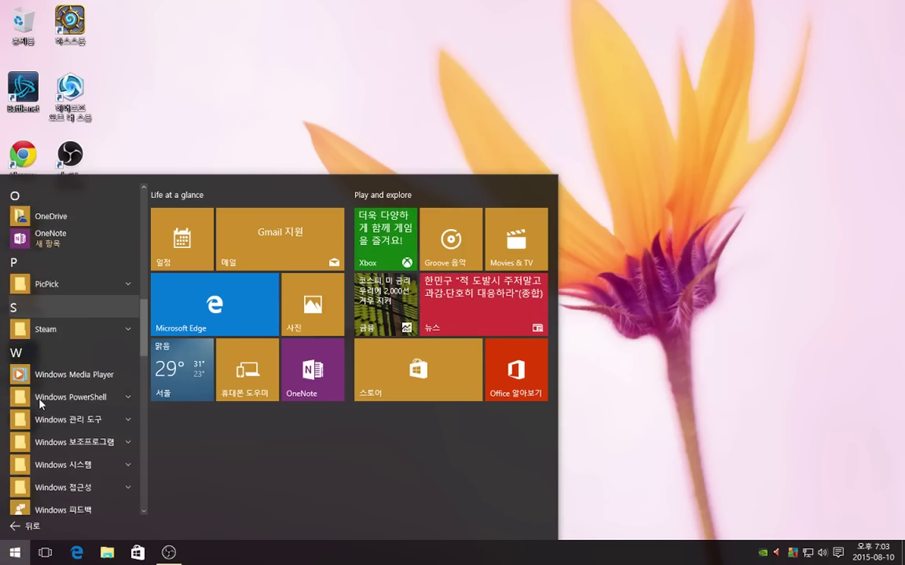
pyautogui.click(72, 379)
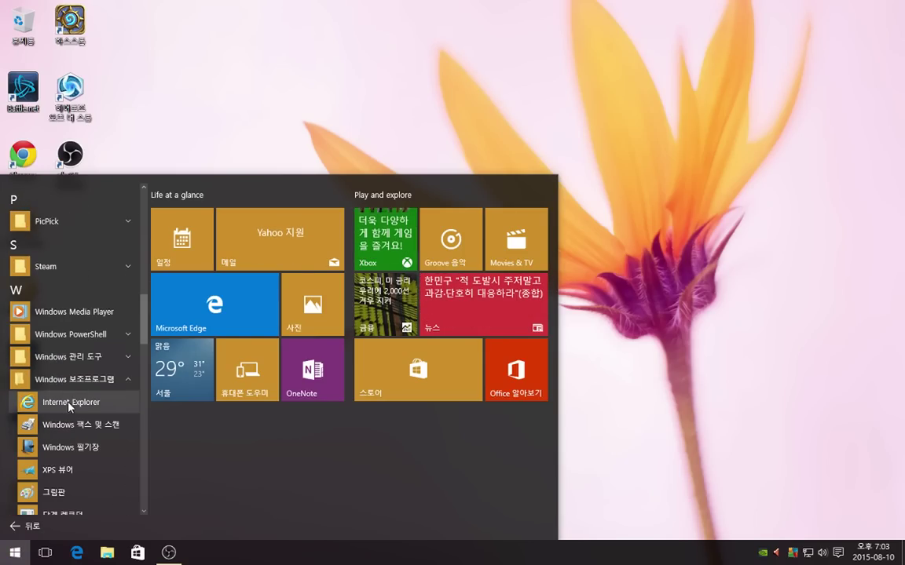
pyautogui.rightClick(69, 403)
pyautogui.click(82, 410)
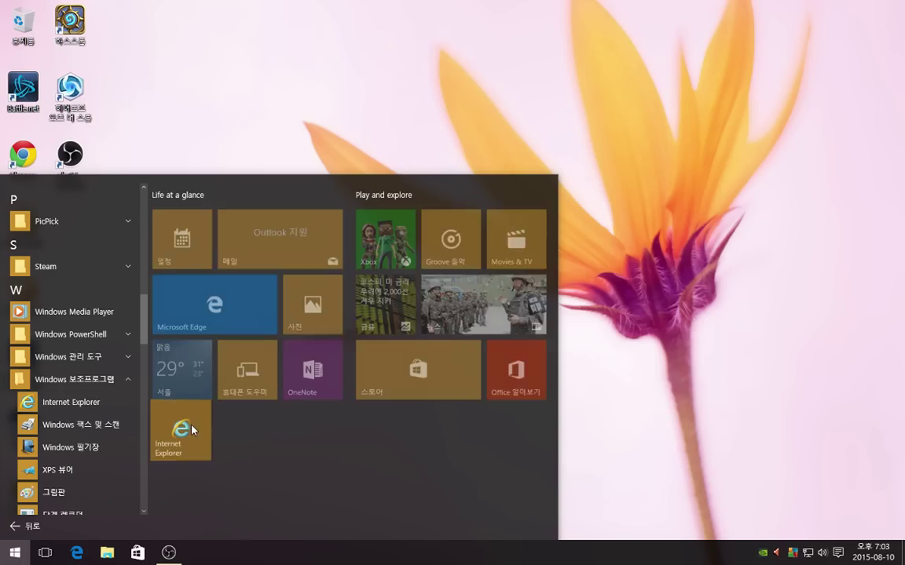
# Launch Internet Explorer from its Start tile, maximize its window, and close the extra go.microsoft.com tab.
pyautogui.click(192, 445)
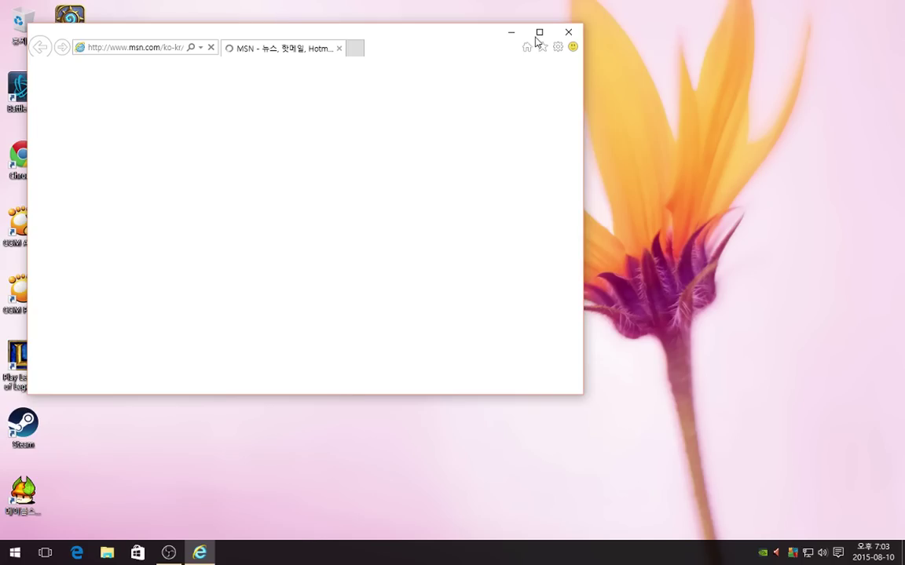
pyautogui.click(220, 171)
pyautogui.click(349, 297)
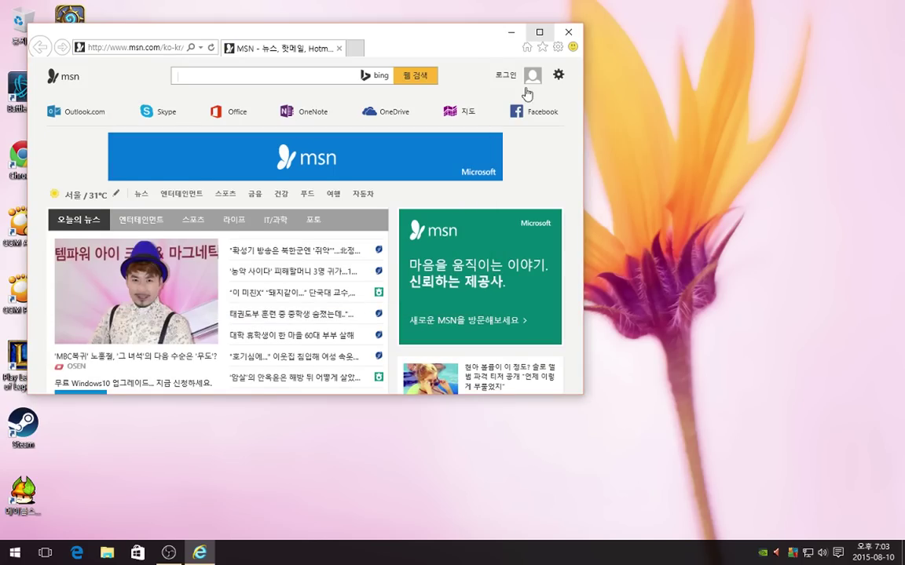
pyautogui.click(544, 33)
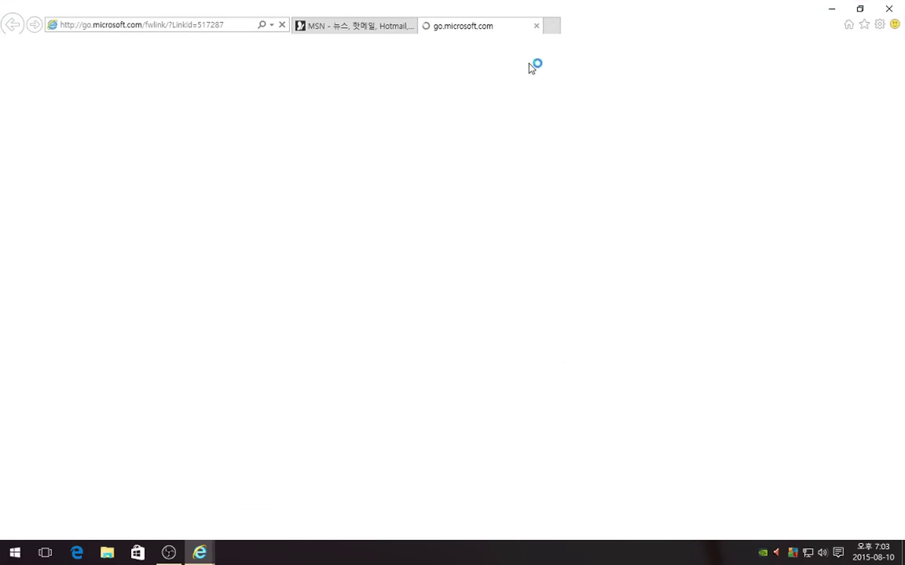
pyautogui.click(537, 27)
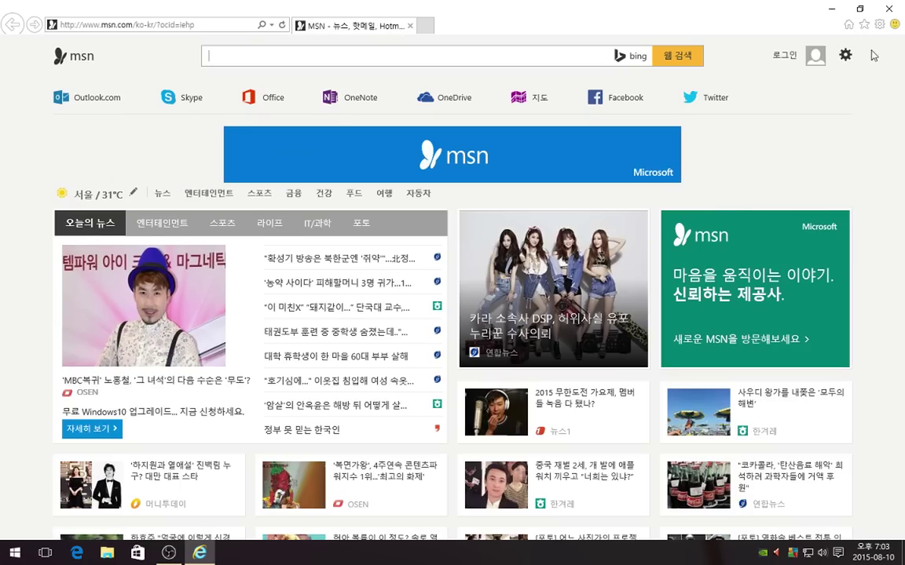
# In Internet Options, enable deleting browsing history on exit, and delete all history categories while preserving favorites website data.
pyautogui.click(881, 26)
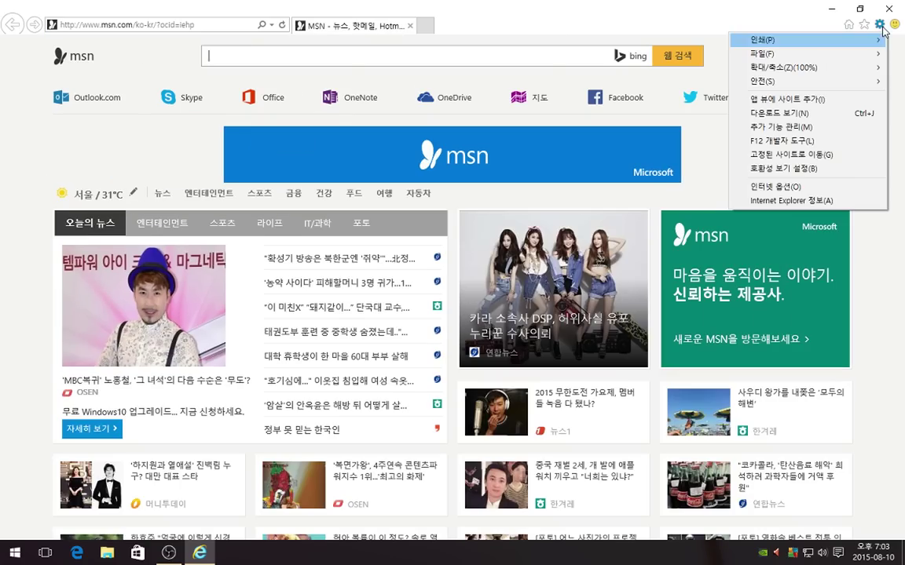
pyautogui.click(793, 187)
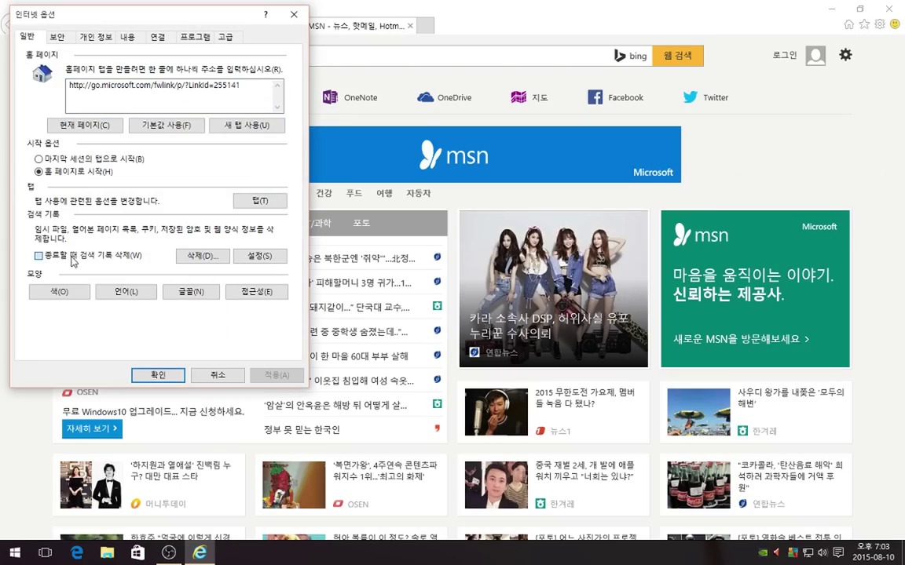
pyautogui.click(202, 256)
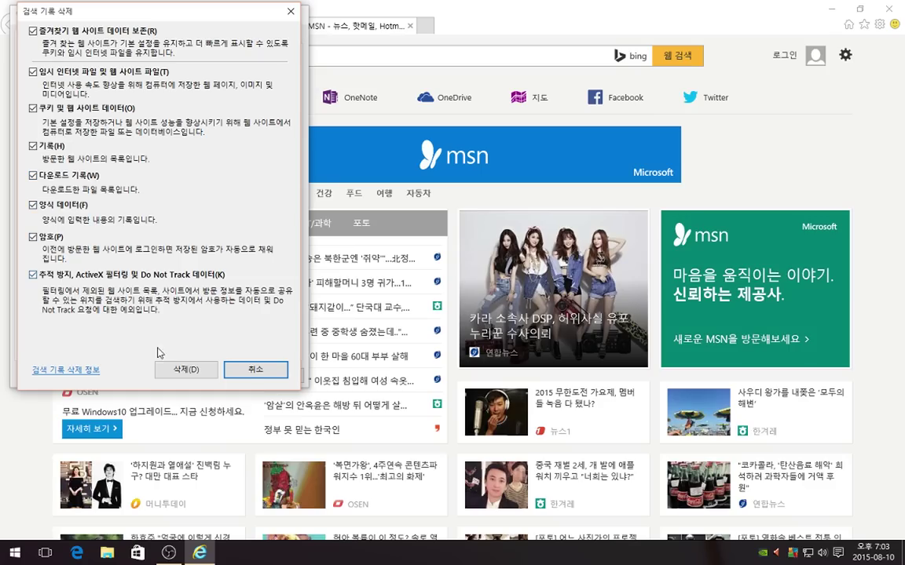
pyautogui.click(186, 369)
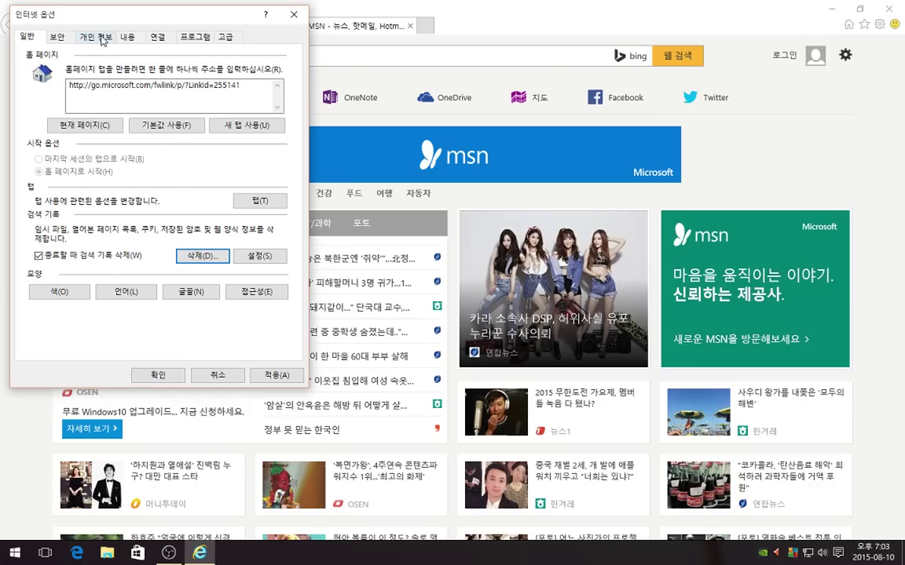
# Turn off AutoComplete for the address bar, forms, and user names and passwords on forms.
pyautogui.click(100, 38)
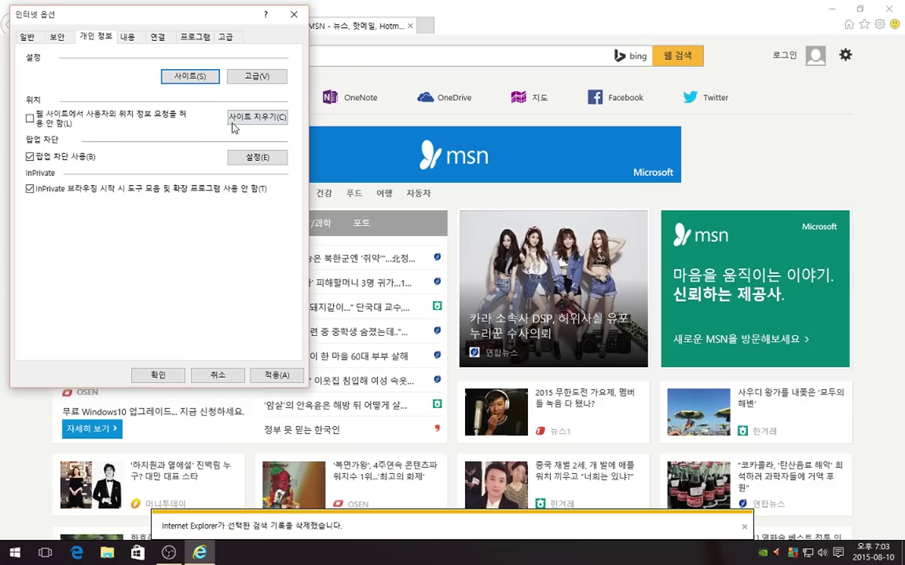
pyautogui.click(134, 39)
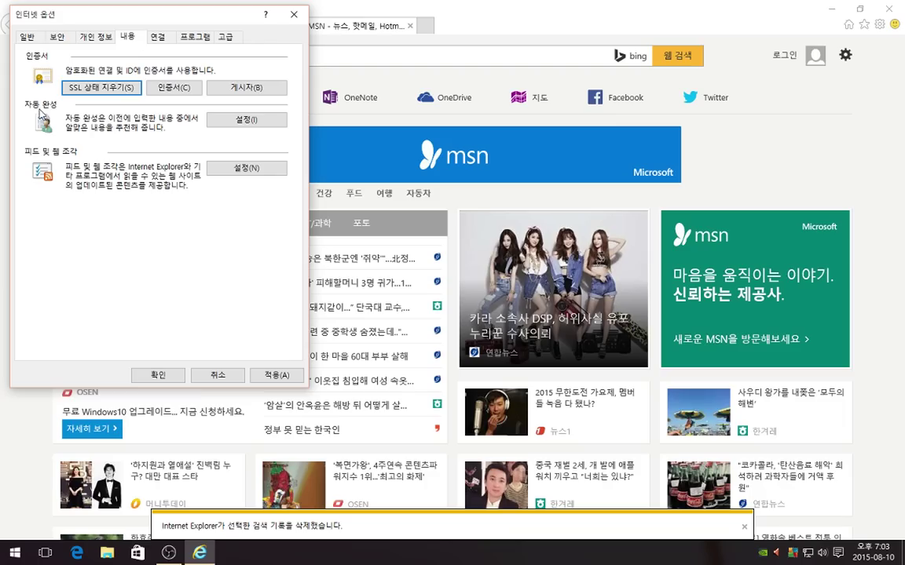
pyautogui.click(242, 119)
pyautogui.click(67, 102)
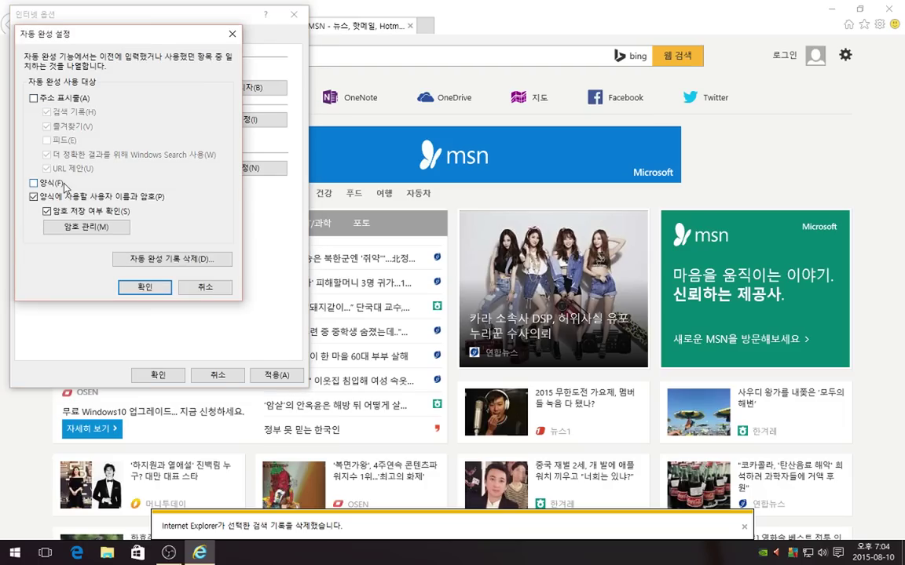
pyautogui.click(59, 197)
pyautogui.click(145, 286)
# Turn off automatic update checks for feeds and web slices and the feed reading view.
pyautogui.click(233, 168)
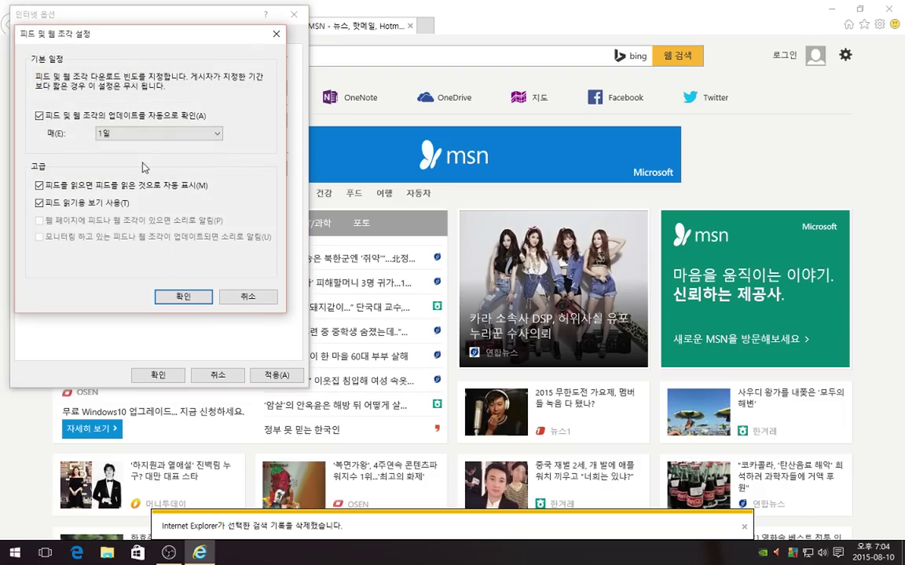
pyautogui.click(93, 117)
pyautogui.click(94, 205)
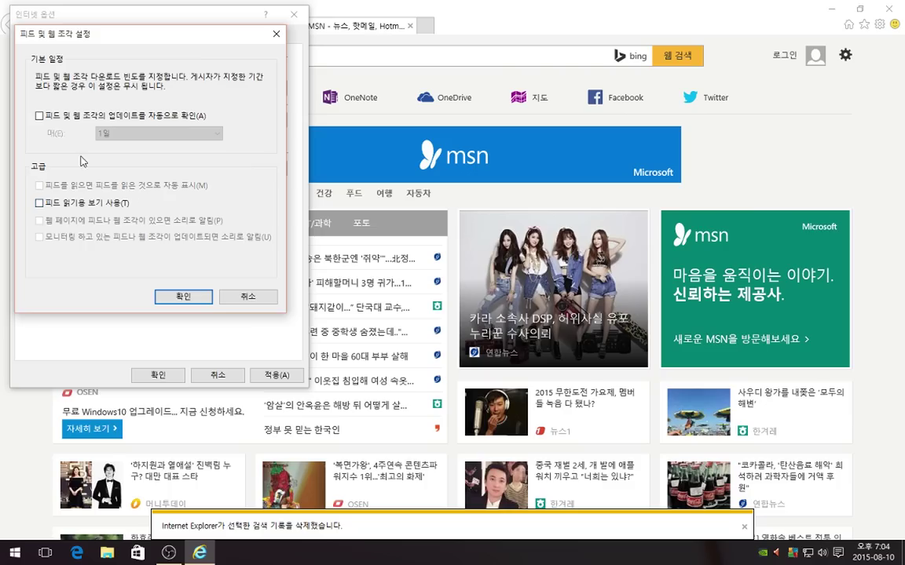
pyautogui.click(170, 296)
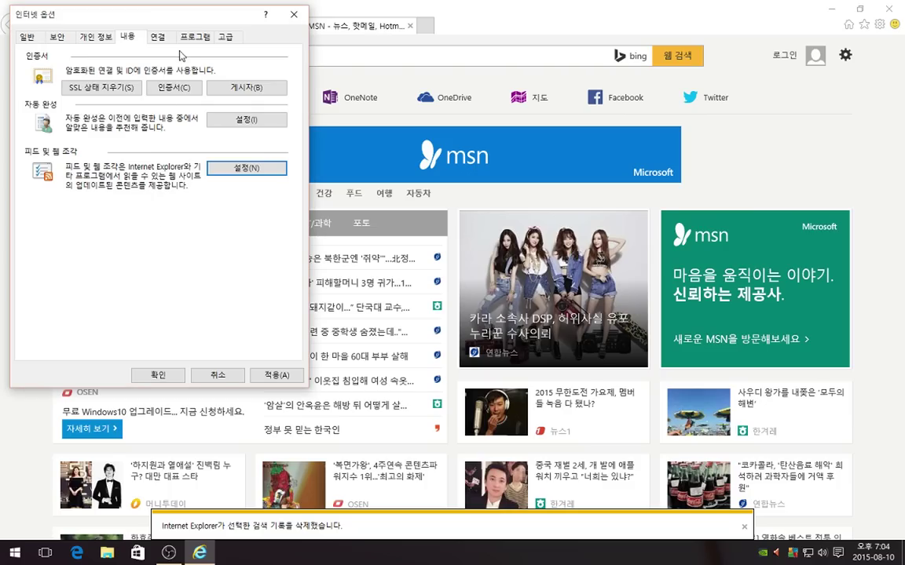
# Confirm the LAN settings with automatic detection, configuration script and proxy server all off, and accept the Internet Options changes.
pyautogui.click(158, 38)
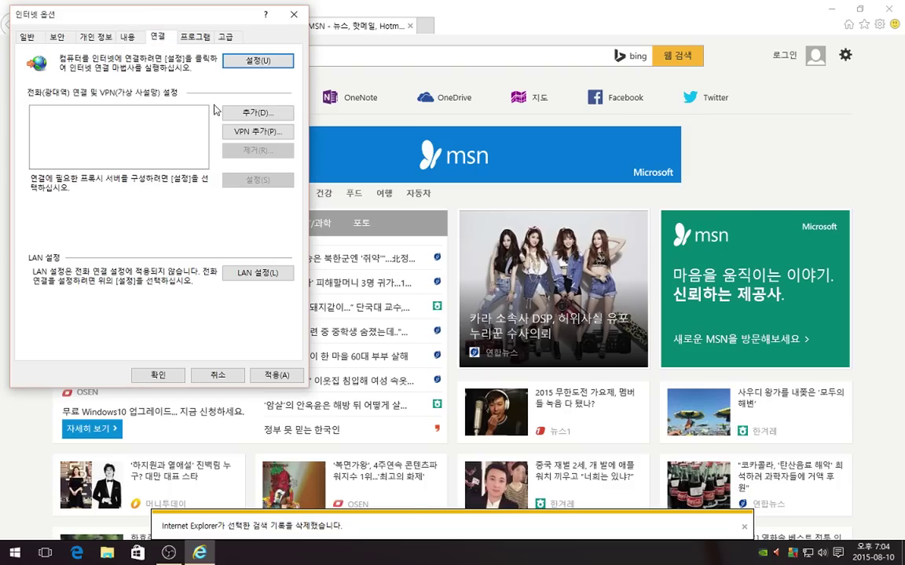
pyautogui.click(259, 272)
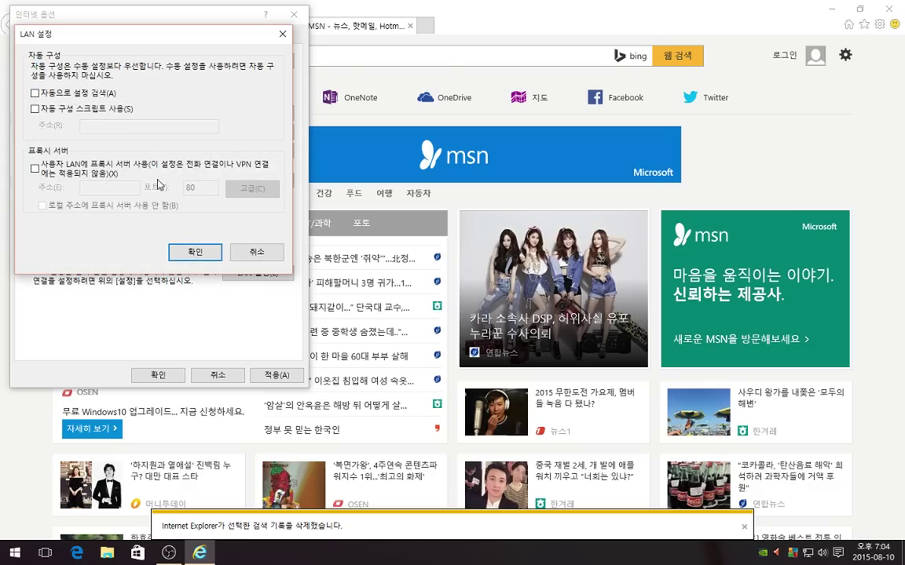
pyautogui.click(199, 253)
pyautogui.click(161, 375)
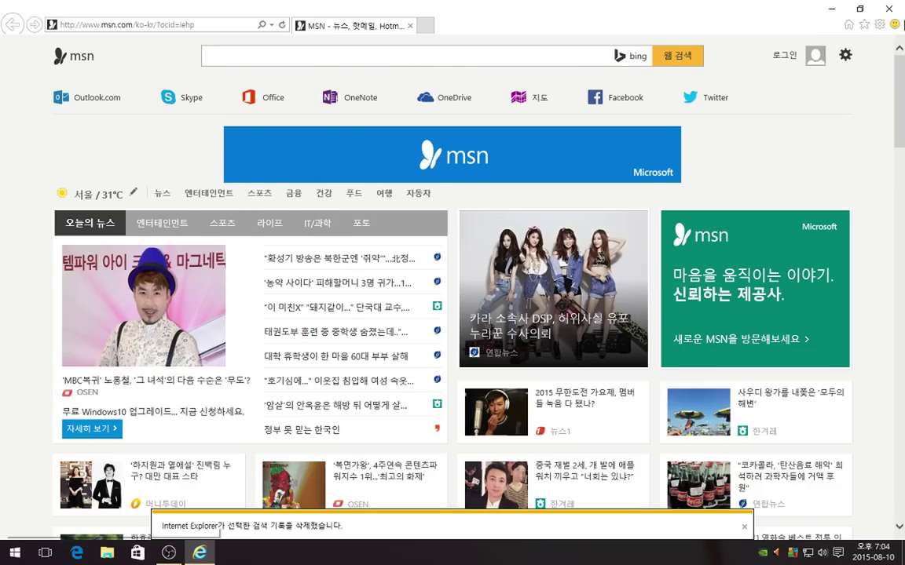
# Close Internet Explorer and unpin the Store app from the taskbar.
pyautogui.click(889, 8)
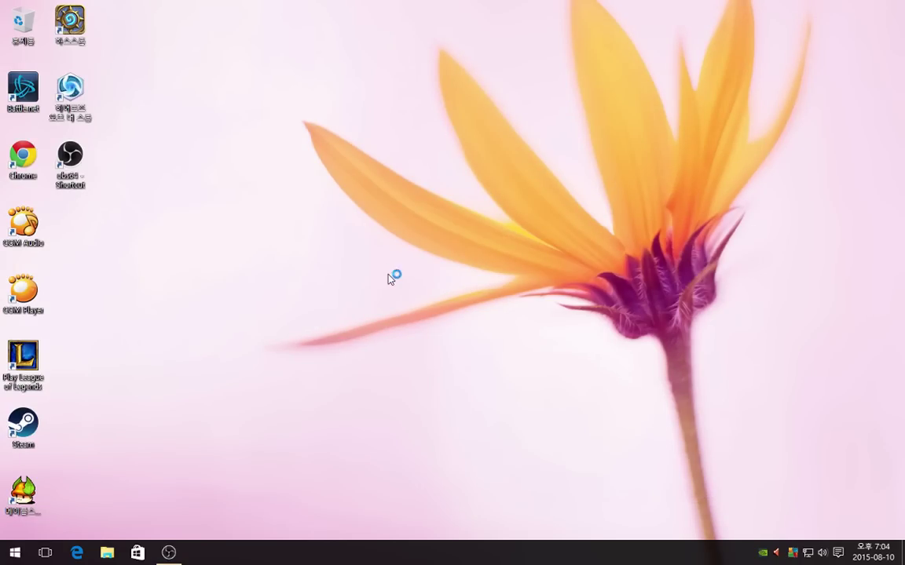
pyautogui.rightClick(130, 549)
pyautogui.click(96, 474)
# Set the Recycle Bin to remove files immediately on deletion for both local disks, and accept the properties.
pyautogui.rightClick(26, 27)
pyautogui.click(60, 110)
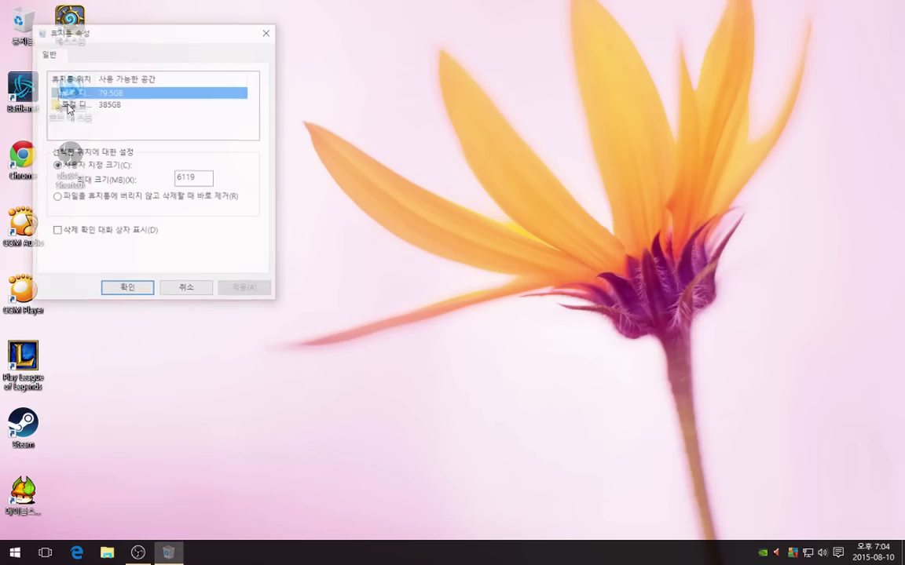
pyautogui.click(110, 196)
pyautogui.click(96, 104)
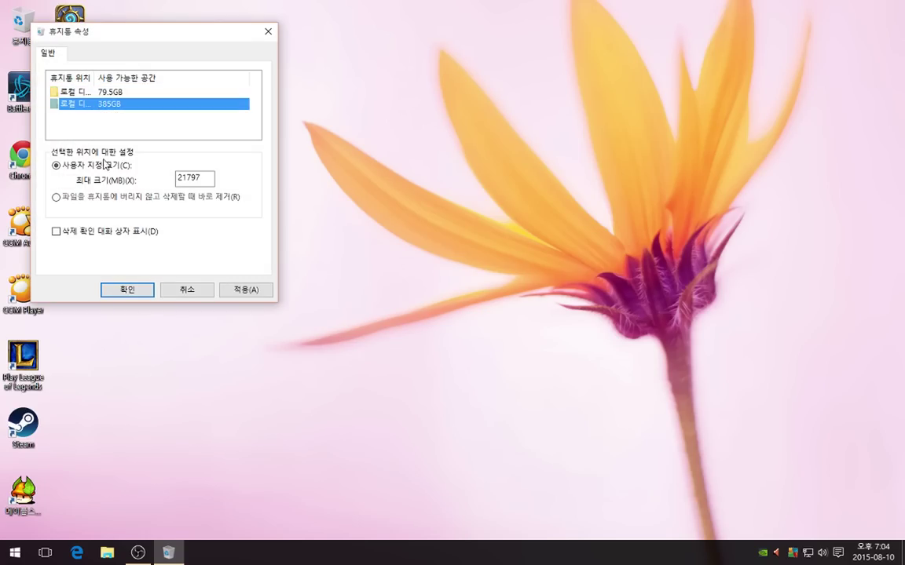
pyautogui.click(106, 196)
pyautogui.click(132, 290)
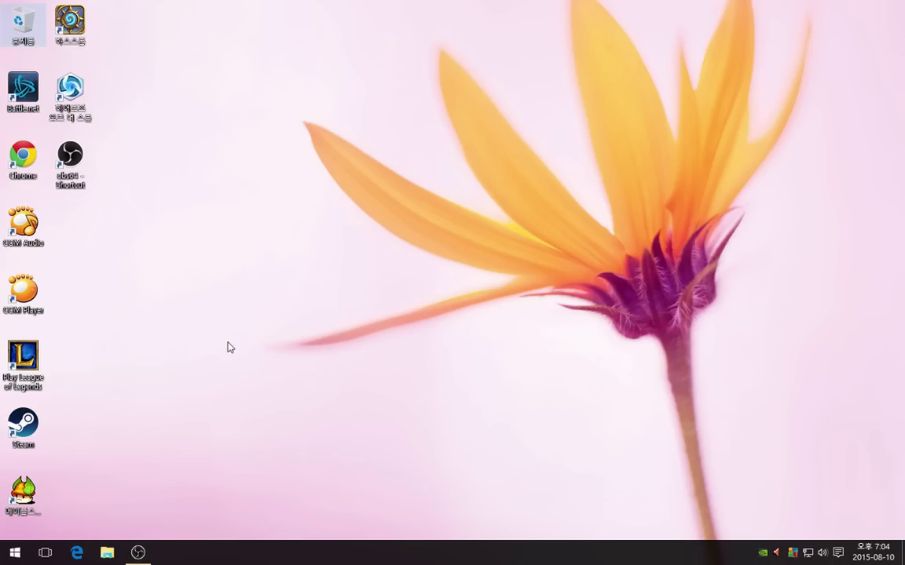
pyautogui.click(14, 554)
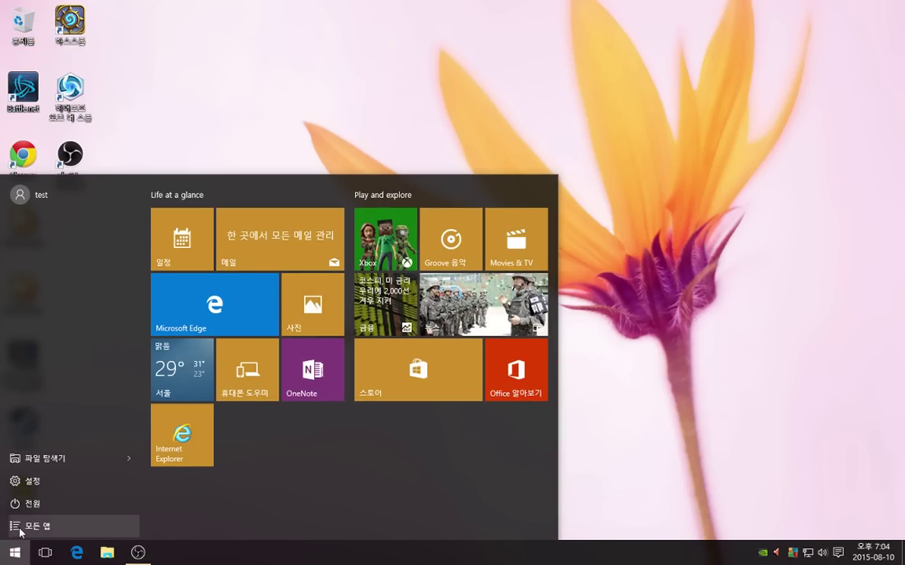
pyautogui.click(638, 431)
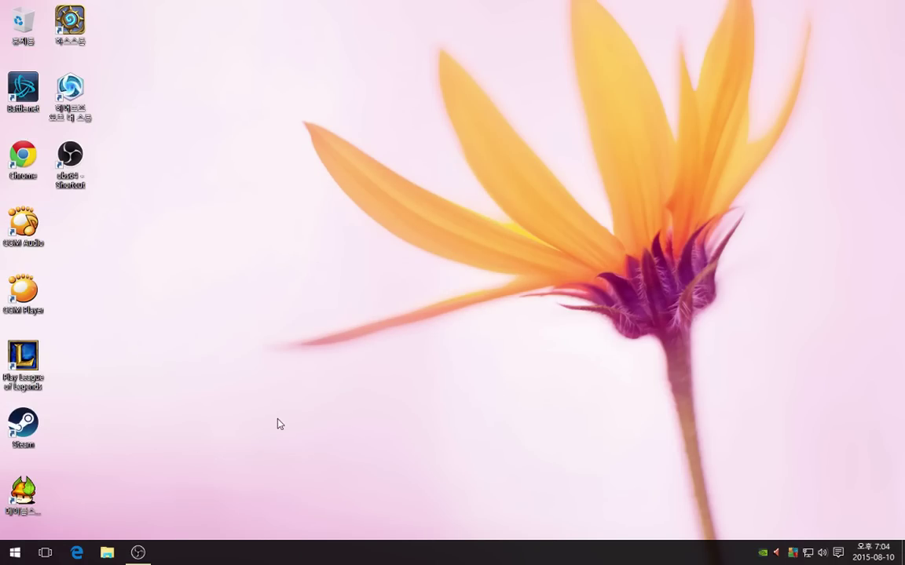
# Switch to Microsoft Edge and search the web for "avg".
pyautogui.click(77, 553)
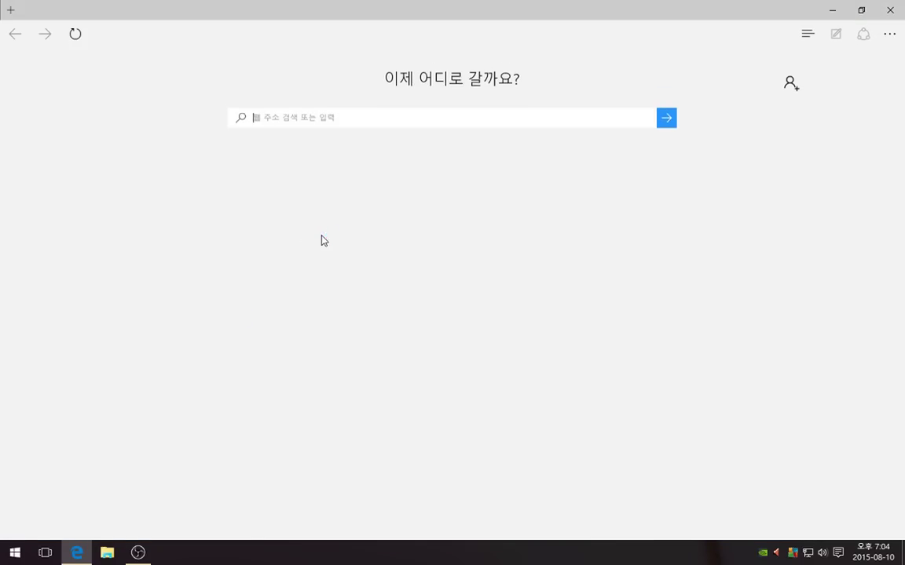
pyautogui.click(325, 121)
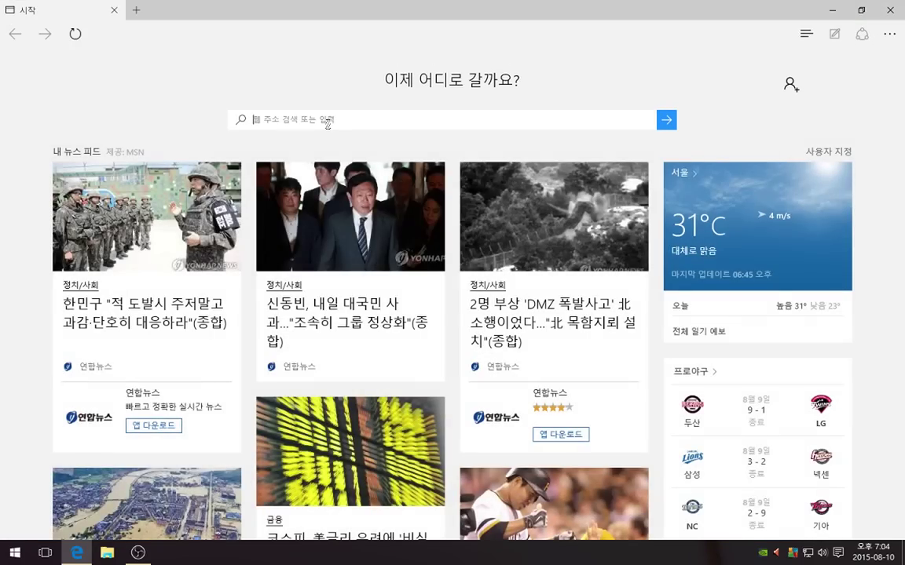
pyautogui.write('avg')
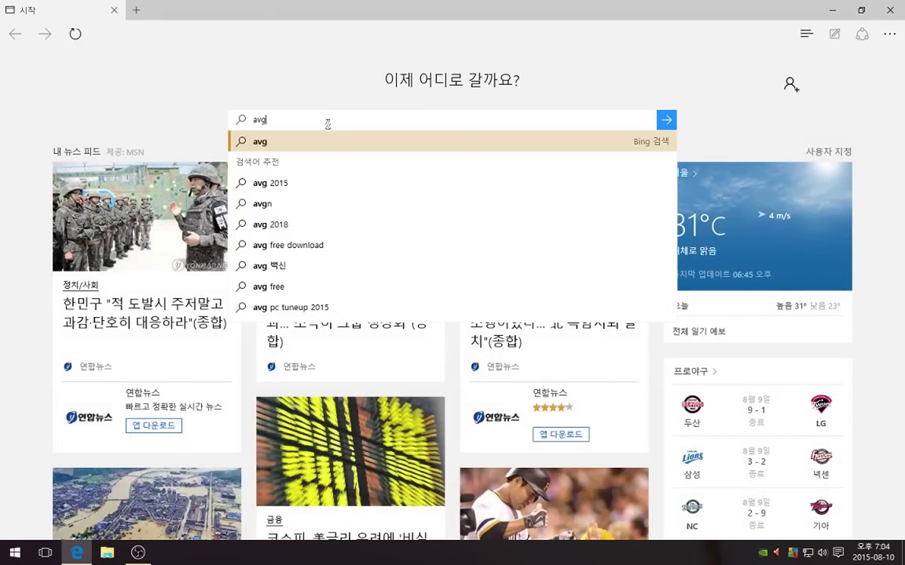
pyautogui.press('Return')
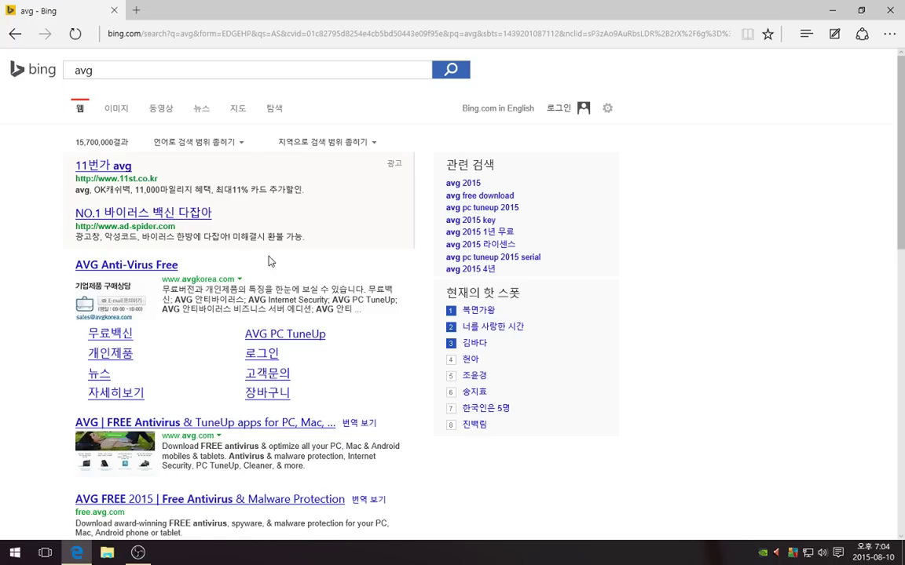
# Open the AVG Anti-Virus Free result at avgkorea.com and close the Bing search results.
pyautogui.click(77, 265)
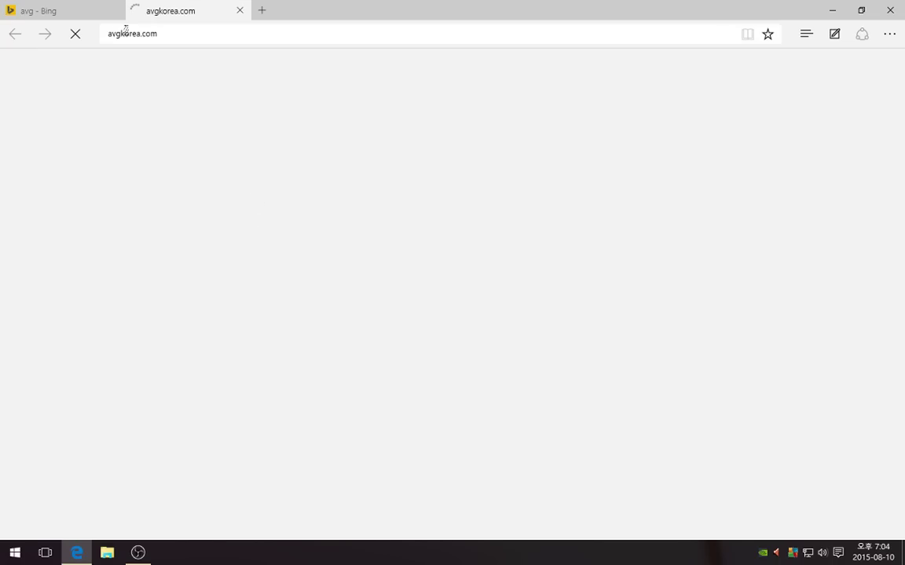
pyautogui.click(101, 15)
pyautogui.click(114, 12)
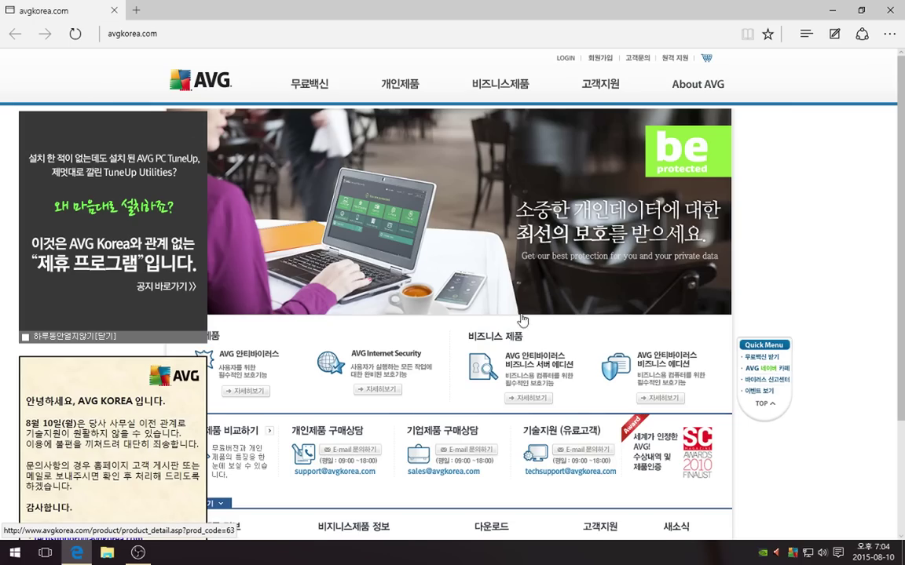
# Download the free AVG AntiVirus 2015 installer avg_free_stb_all_2015_5577_free.exe from the free antivirus page and try to run it.
pyautogui.click(305, 88)
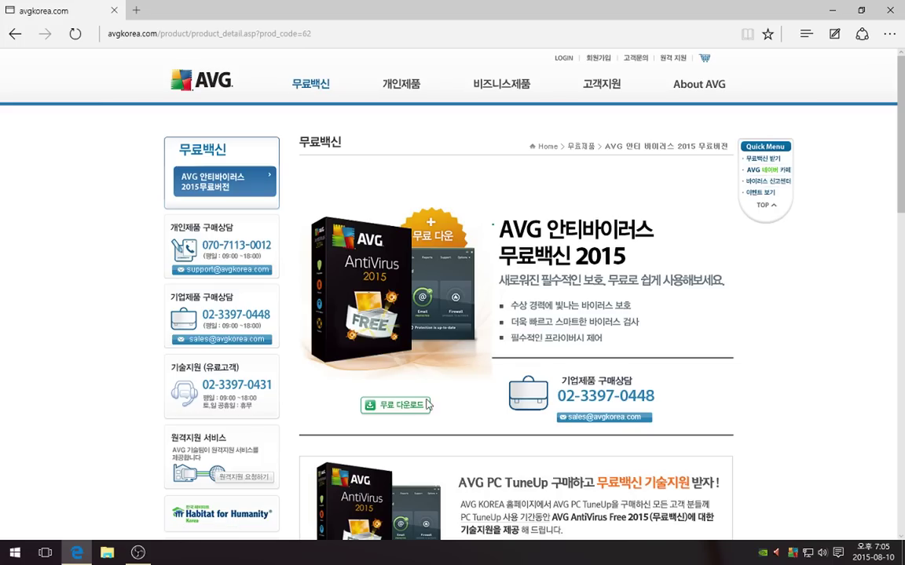
pyautogui.click(397, 413)
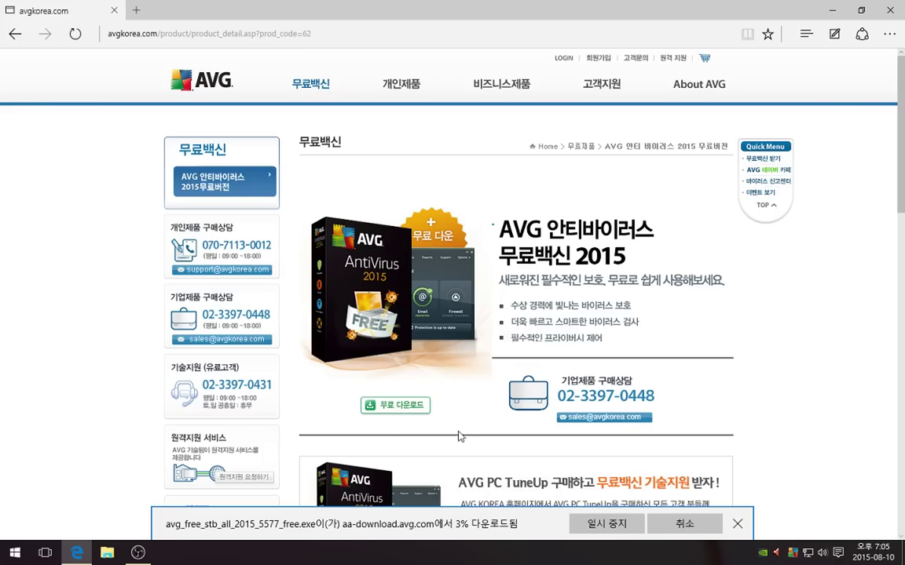
pyautogui.click(593, 528)
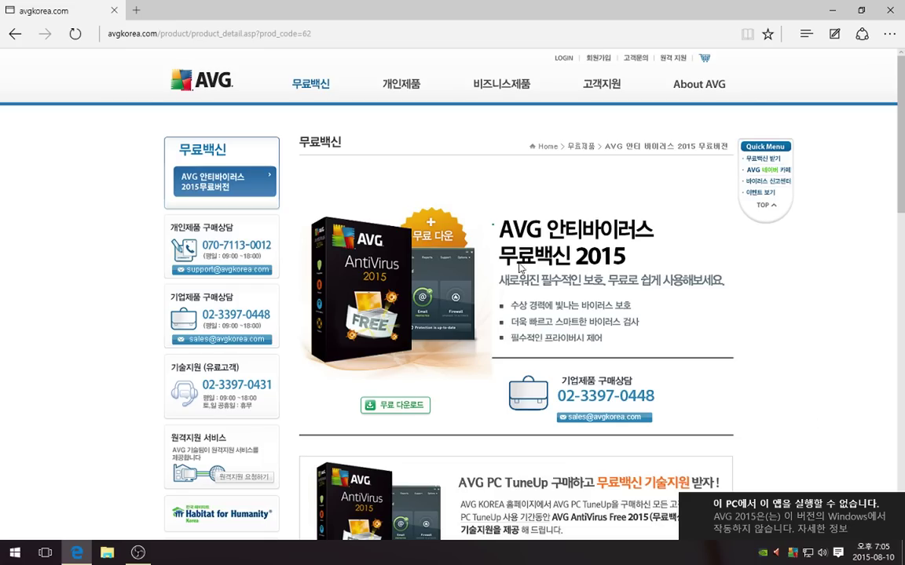
# Switch to AVG's English site and open the CNET download page for AVG AntiVirus FREE 2015.
pyautogui.scroll(-15, 797, 339)
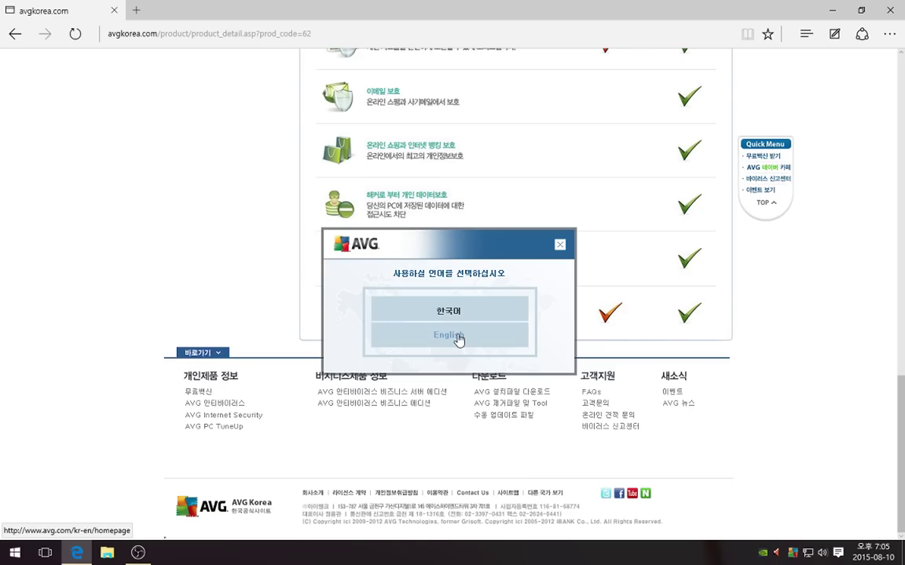
pyautogui.click(458, 339)
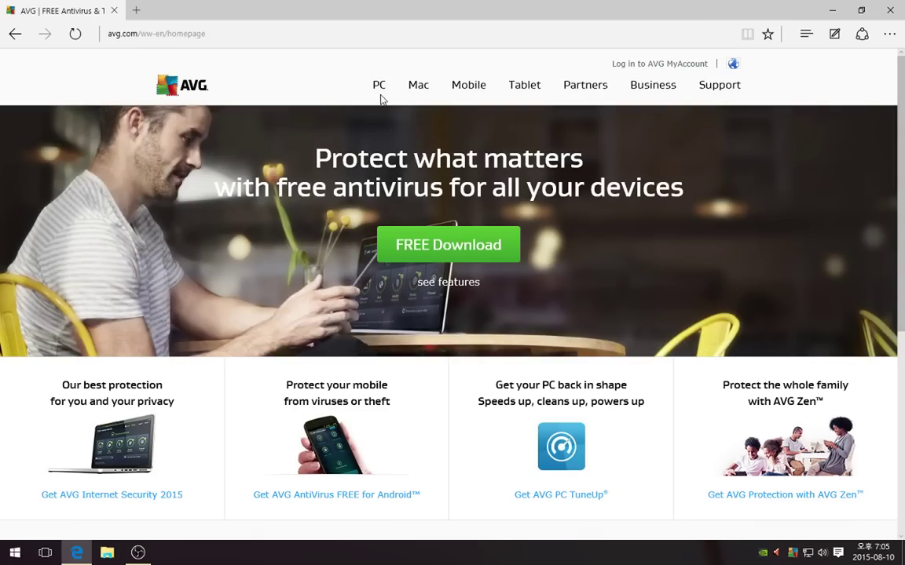
pyautogui.moveTo(380, 88)
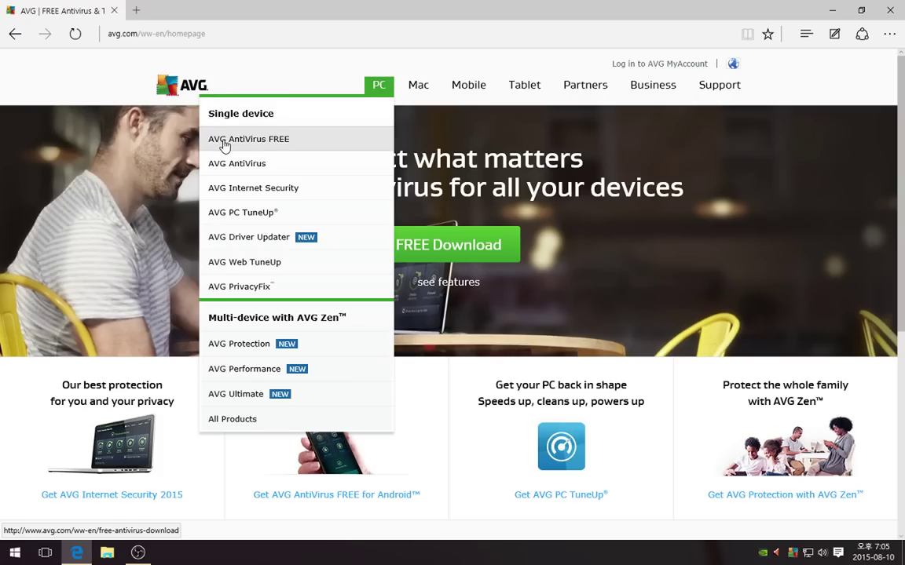
pyautogui.click(264, 144)
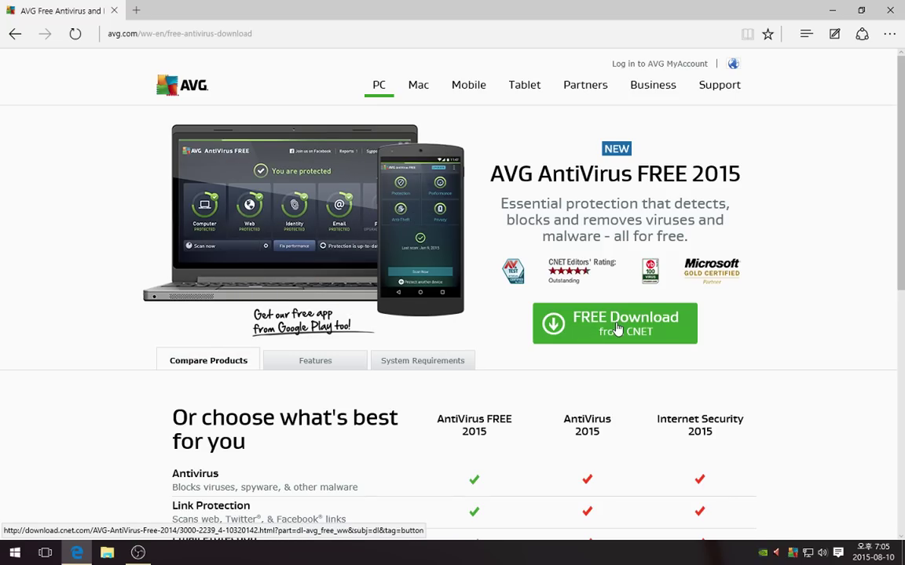
pyautogui.click(617, 330)
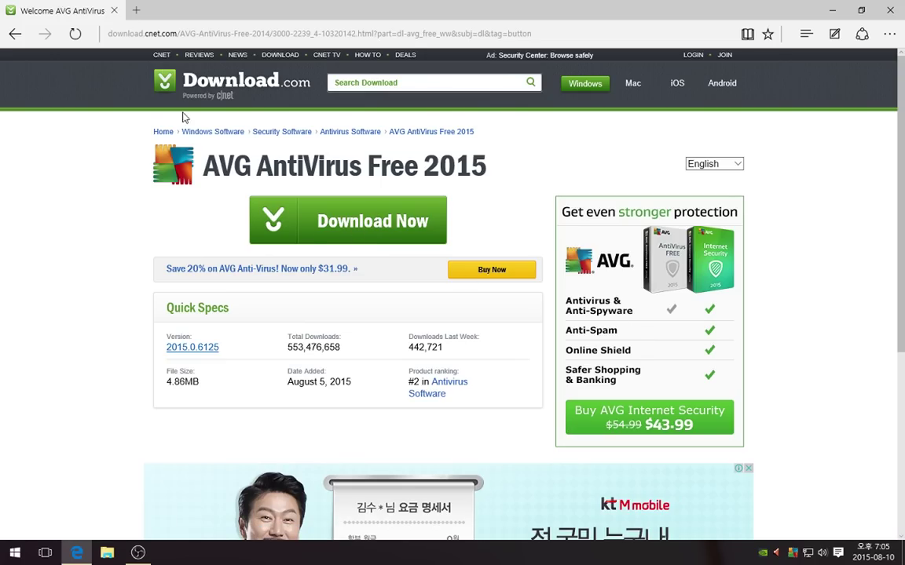
# Go to the website candan.ba.ro.
pyautogui.click(173, 35)
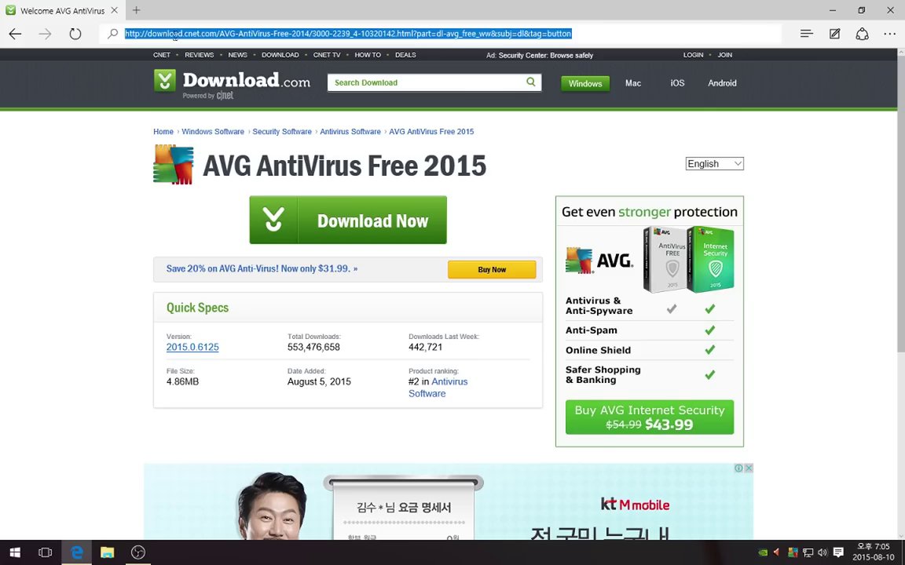
pyautogui.write('candan')
pyautogui.press('BackSpace')
pyautogui.press('BackSpace')
pyautogui.press('BackSpace')
pyautogui.press('BackSpace')
pyautogui.press('BackSpace')
pyautogui.press('BackSpace')
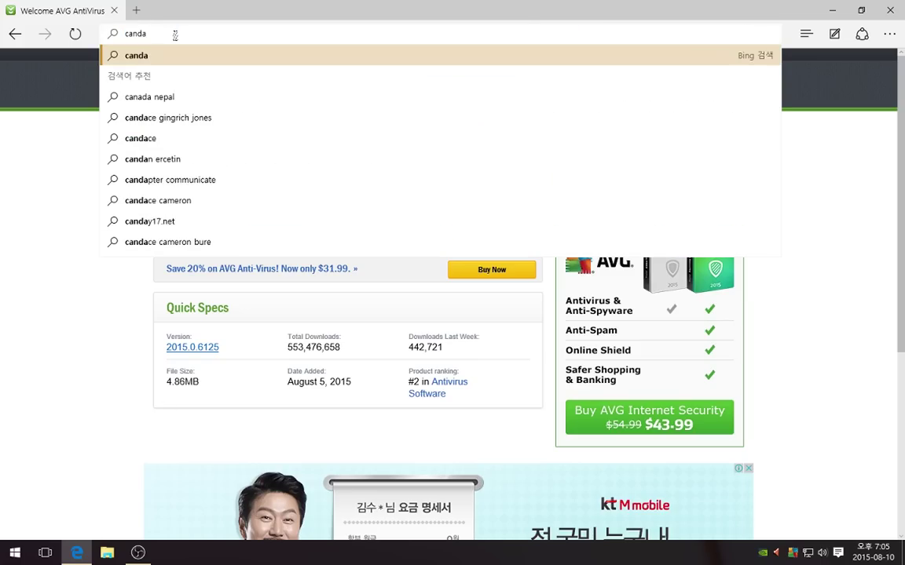
pyautogui.write('candan')
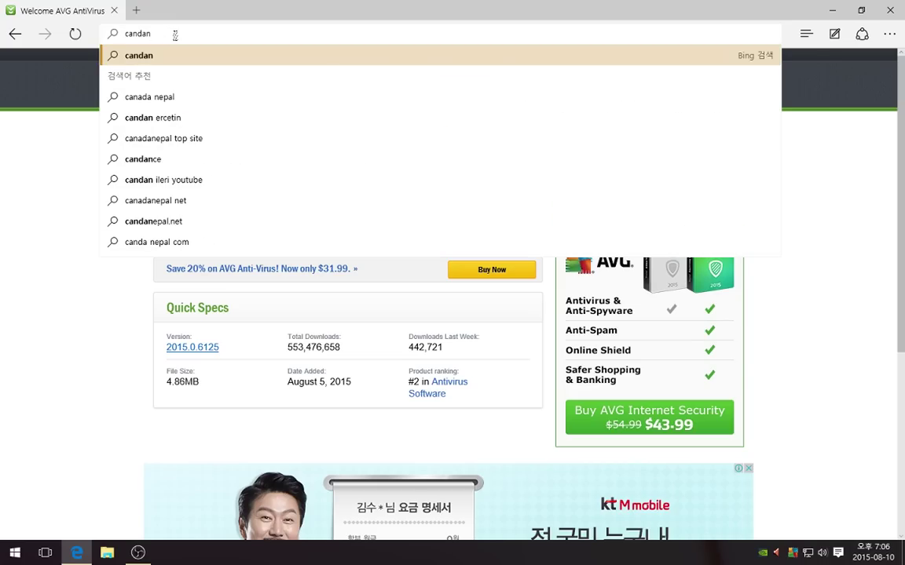
pyautogui.write('.ba.ro')
pyautogui.press('Return')
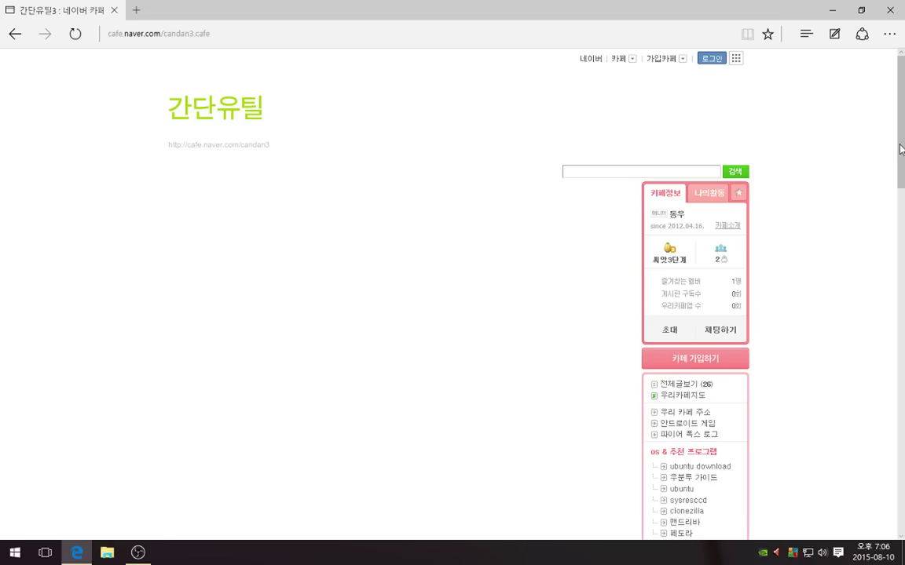
# Open the K 통합 코덱 link in the 유틸 off category and highlight the name K-Lite Codec Pack under Latest update.
pyautogui.moveTo(901, 147); pyautogui.dragTo(803, 340)
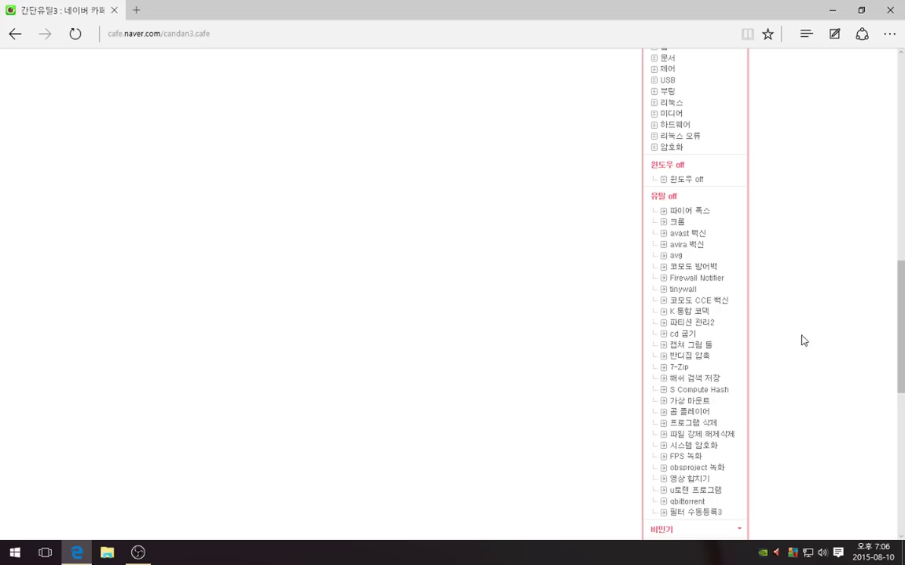
pyautogui.click(694, 311)
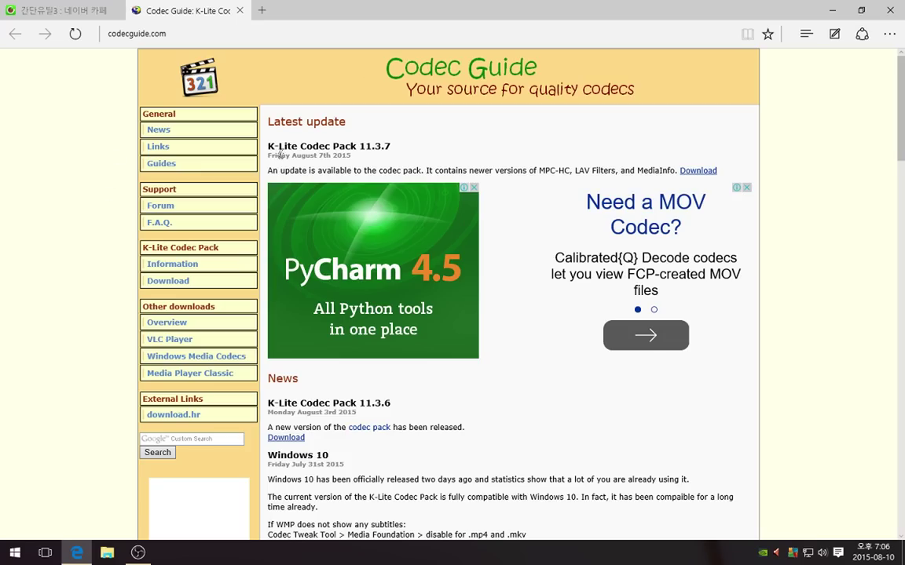
pyautogui.tripleClick(307, 148)
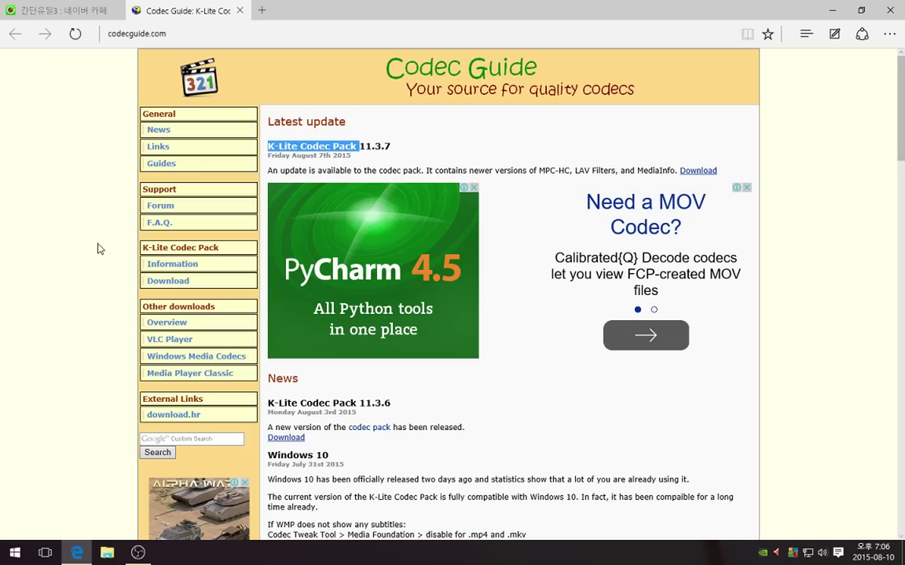
# Open the download page for the Standard variant of the K-Lite Codec Pack.
pyautogui.click(161, 283)
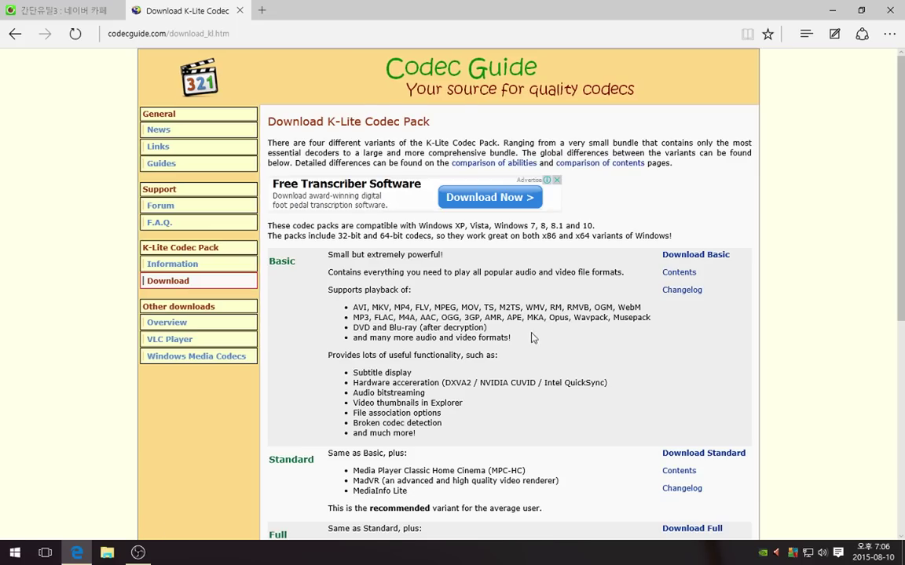
pyautogui.scroll(-4, 532, 359)
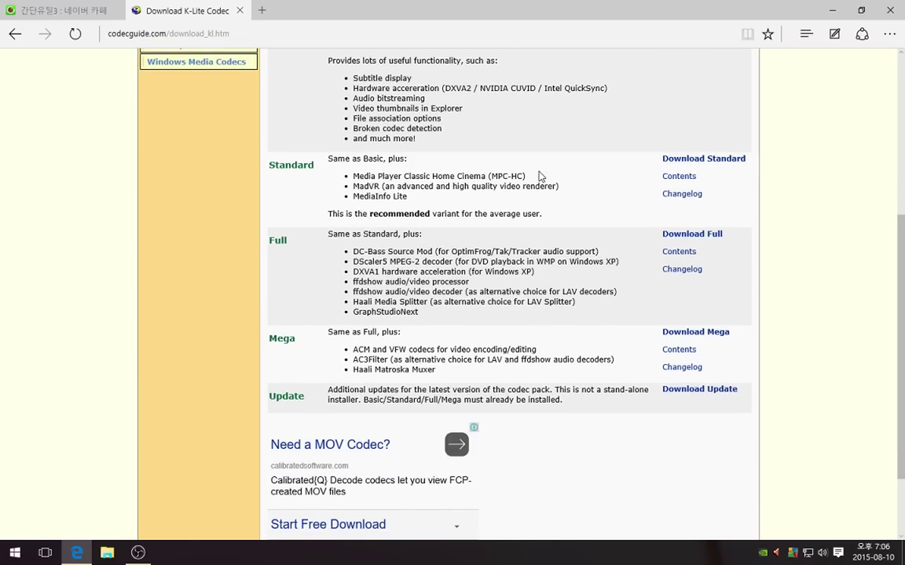
pyautogui.click(679, 163)
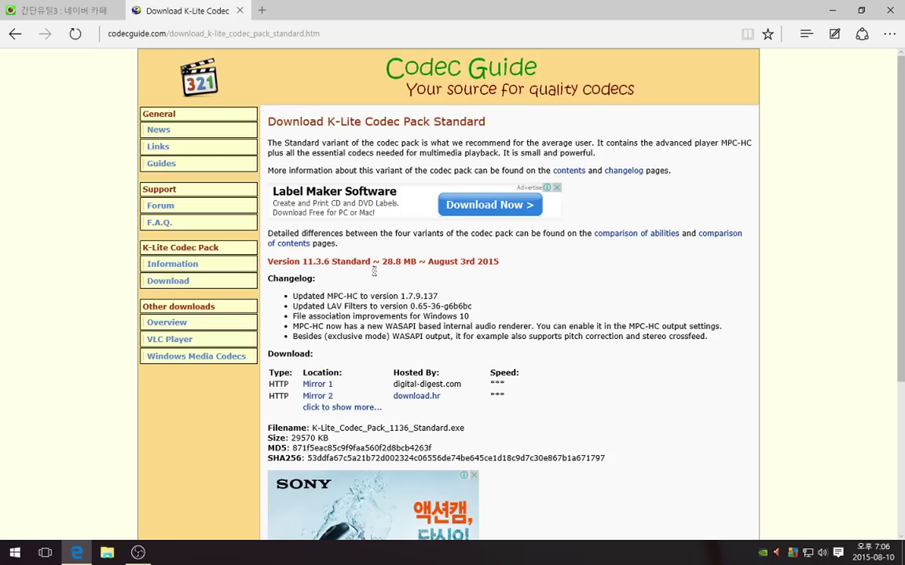
pyautogui.scroll(-1, 351, 355)
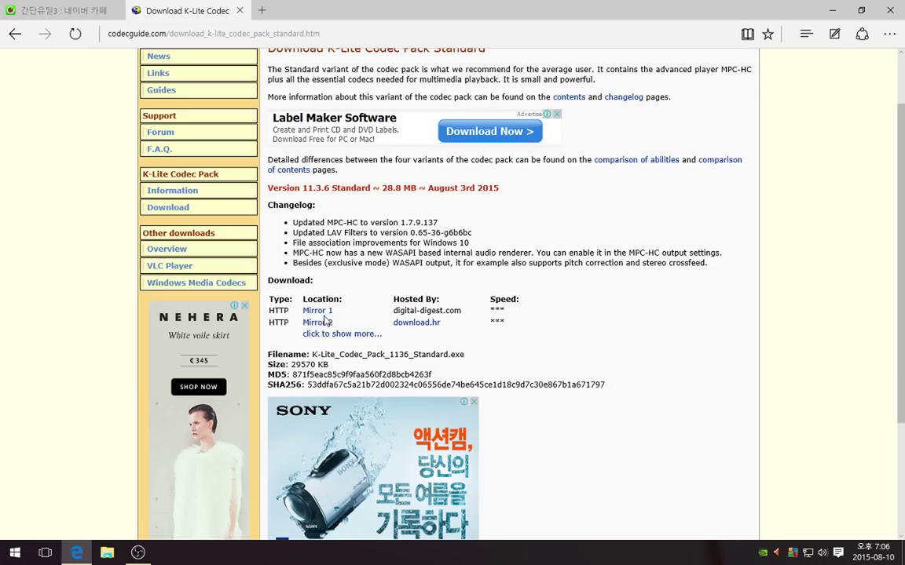
# Start downloading K-Lite_Codec_Pack_1136_Standard.exe from Mirror 1, and cancel the download.
pyautogui.click(320, 312)
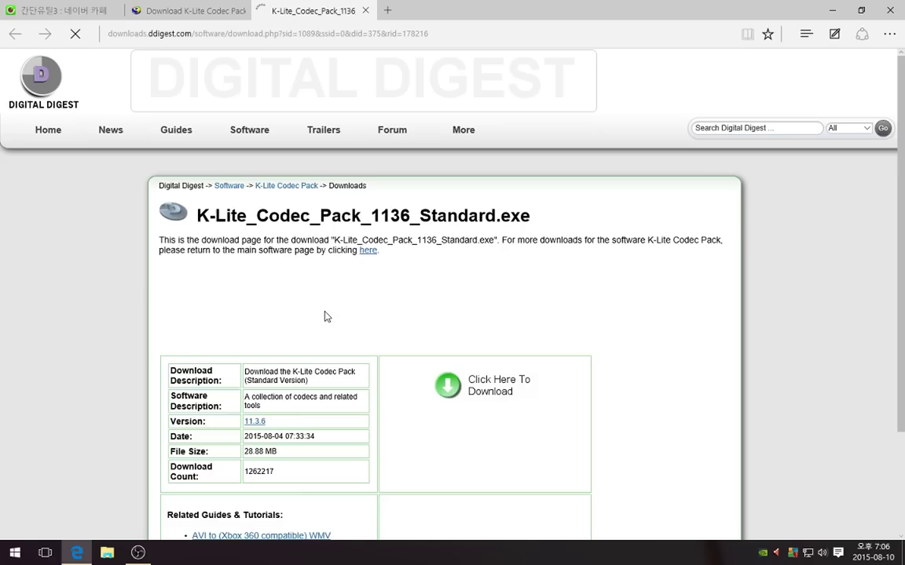
pyautogui.scroll(-1, 330, 318)
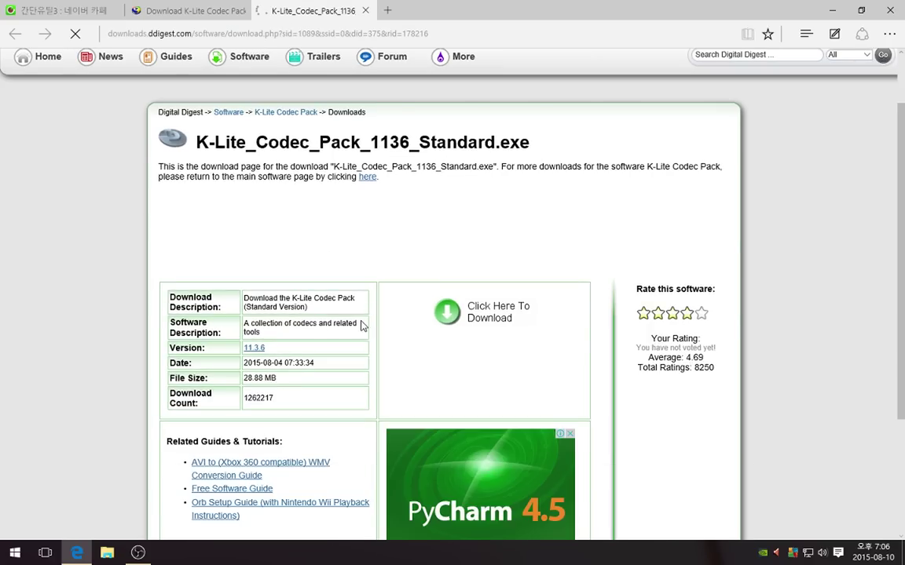
pyautogui.click(497, 312)
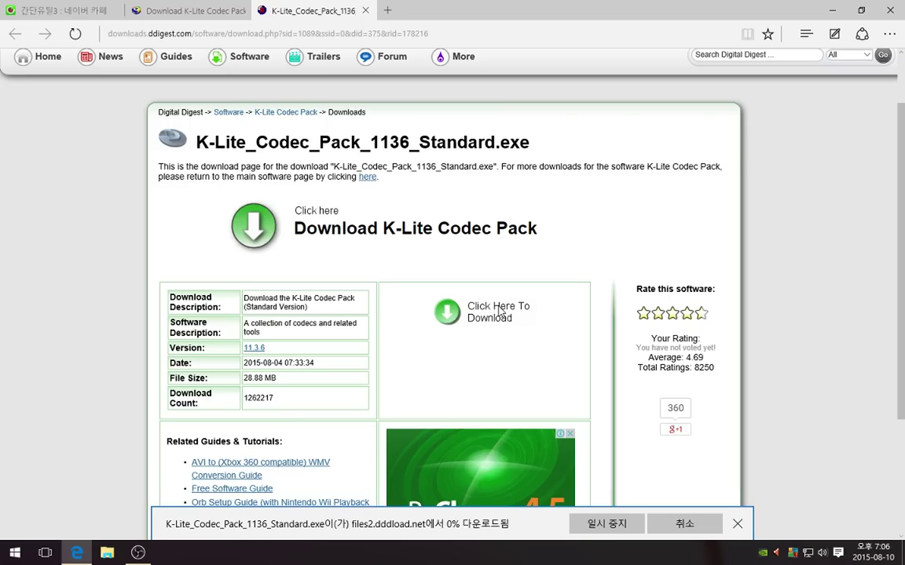
pyautogui.click(662, 527)
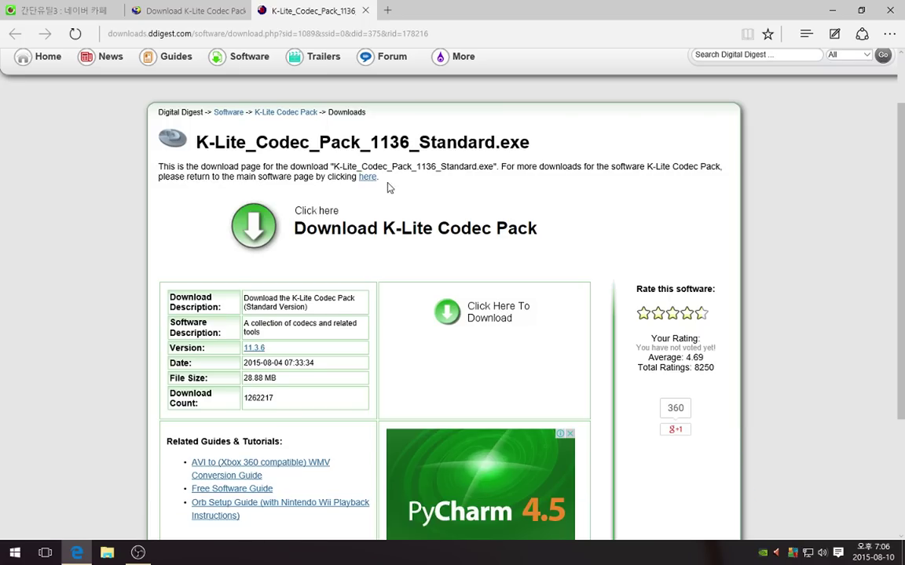
# Close the Mirror 1 download page and open Mirror 2 for the K-Lite Codec Pack Standard.
pyautogui.click(366, 11)
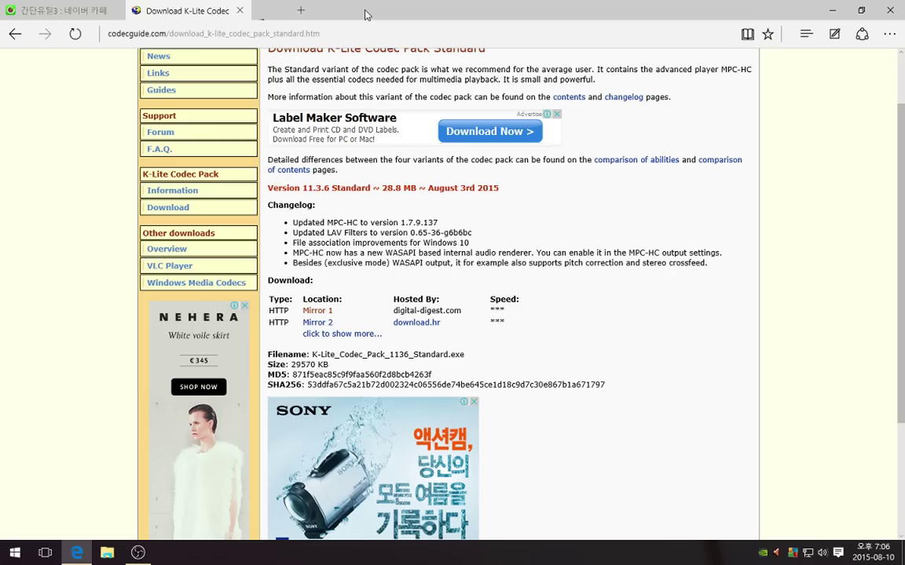
pyautogui.click(320, 325)
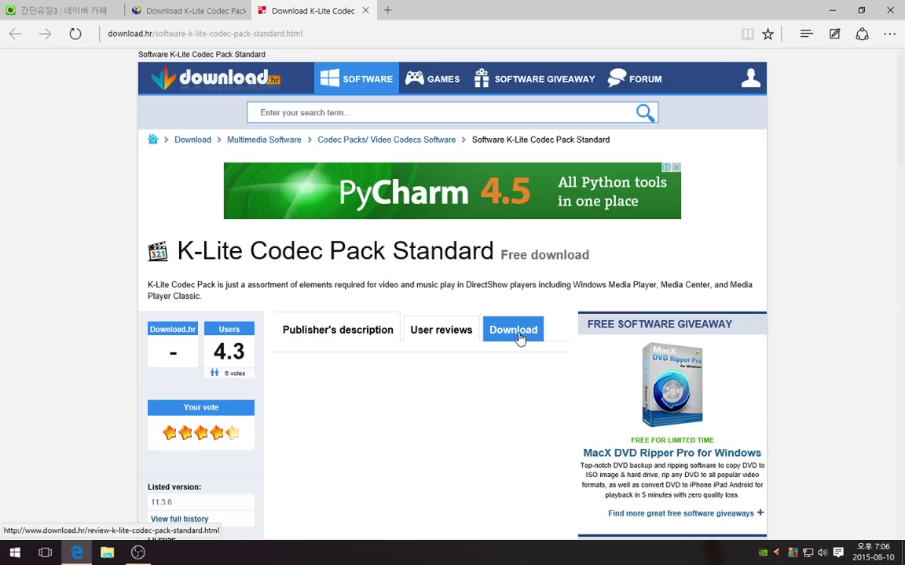
# Start a web note on the page, draw a pen box with a check mark and another with an X, and discard the note.
pyautogui.click(834, 33)
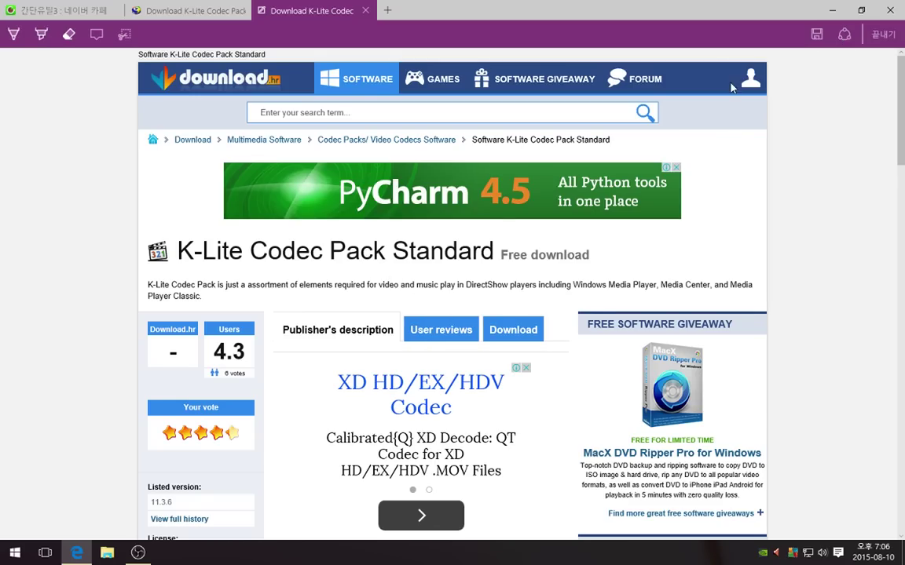
pyautogui.click(41, 34)
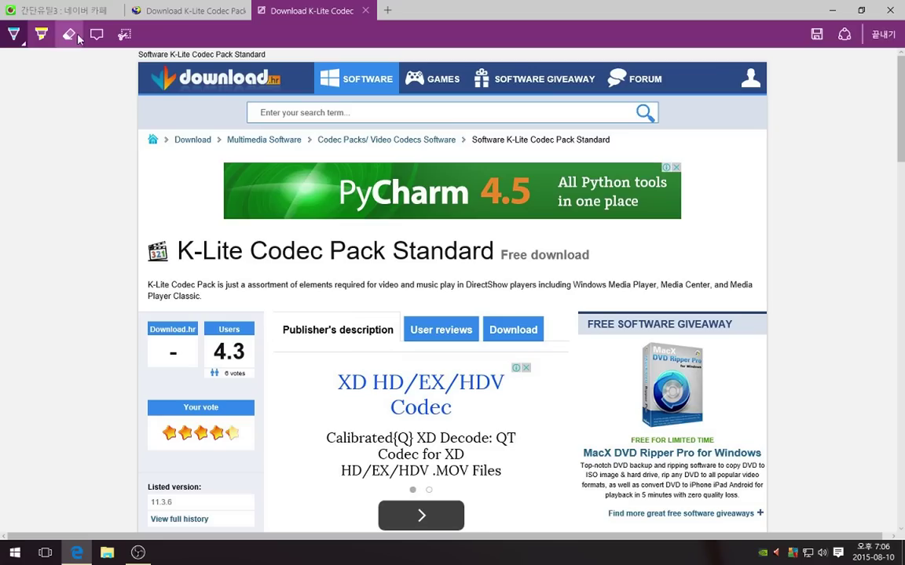
pyautogui.click(14, 35)
pyautogui.moveTo(259, 245); pyautogui.dragTo(277, 337)
pyautogui.moveTo(228, 245)
pyautogui.mouseDown()
pyautogui.moveTo(429, 244)
pyautogui.moveTo(291, 335)
pyautogui.moveTo(234, 328)
pyautogui.mouseUp()
pyautogui.moveTo(334, 210)
pyautogui.mouseDown()
pyautogui.moveTo(357, 278)
pyautogui.moveTo(424, 218)
pyautogui.mouseUp()
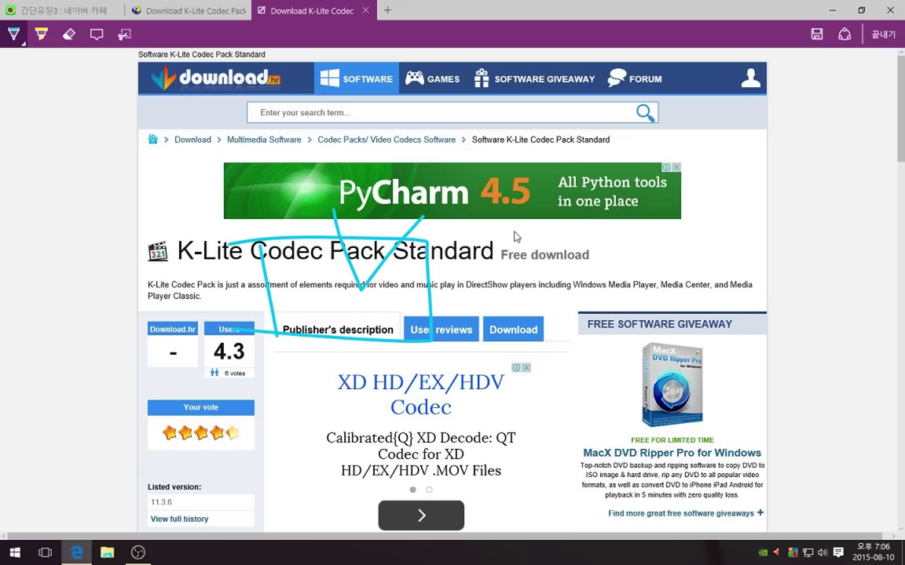
pyautogui.moveTo(494, 243)
pyautogui.mouseDown()
pyautogui.moveTo(511, 329)
pyautogui.moveTo(672, 248)
pyautogui.moveTo(680, 314)
pyautogui.mouseUp()
pyautogui.moveTo(506, 330)
pyautogui.mouseDown()
pyautogui.moveTo(672, 327)
pyautogui.moveTo(580, 399)
pyautogui.mouseUp()
pyautogui.moveTo(581, 352); pyautogui.dragTo(637, 399)
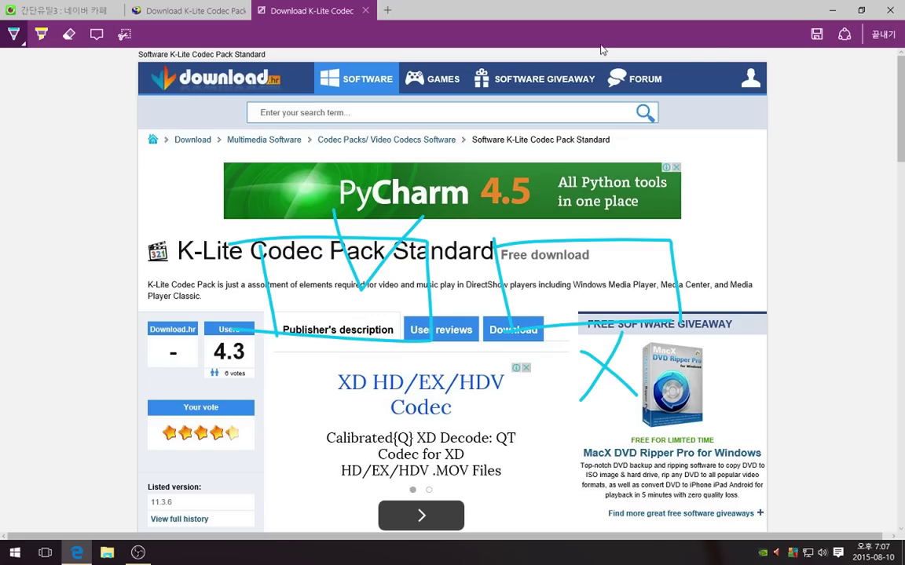
pyautogui.press('Escape')
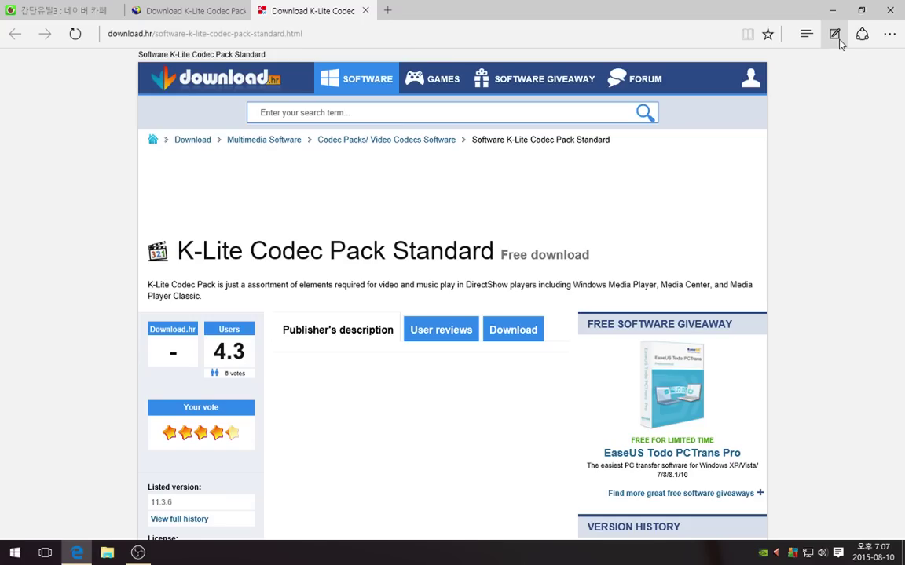
# Start a new web note and draw a light-blue pen frame around the first part of the K-Lite Codec Pack heading.
pyautogui.moveTo(171, 142)
pyautogui.mouseDown()
pyautogui.moveTo(174, 165)
pyautogui.moveTo(320, 161)
pyautogui.mouseUp()
pyautogui.click(14, 33)
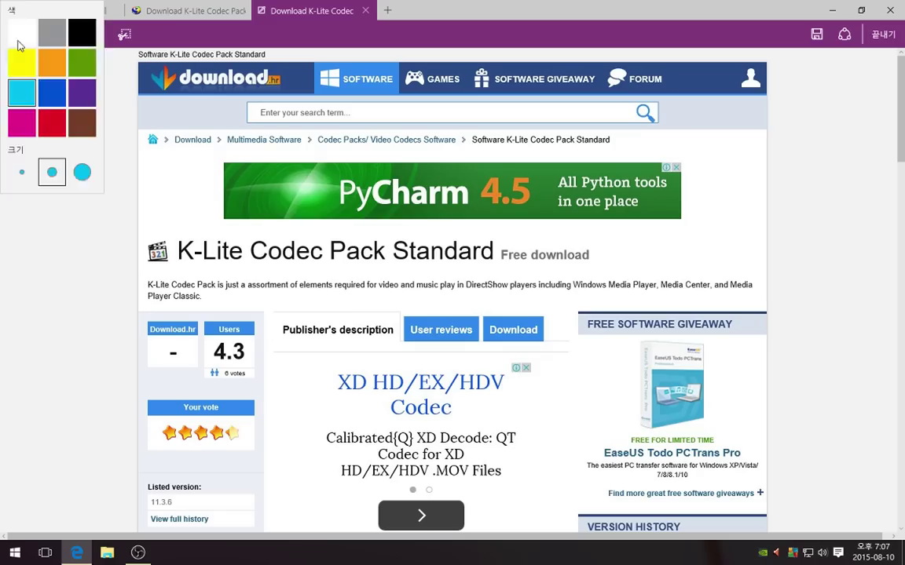
pyautogui.moveTo(122, 115); pyautogui.dragTo(138, 302)
pyautogui.moveTo(115, 167)
pyautogui.mouseDown()
pyautogui.moveTo(289, 143)
pyautogui.moveTo(191, 279)
pyautogui.moveTo(118, 281)
pyautogui.mouseUp()
# Add a comment box beside the page description, try out random text in it and erase the text.
pyautogui.click(95, 34)
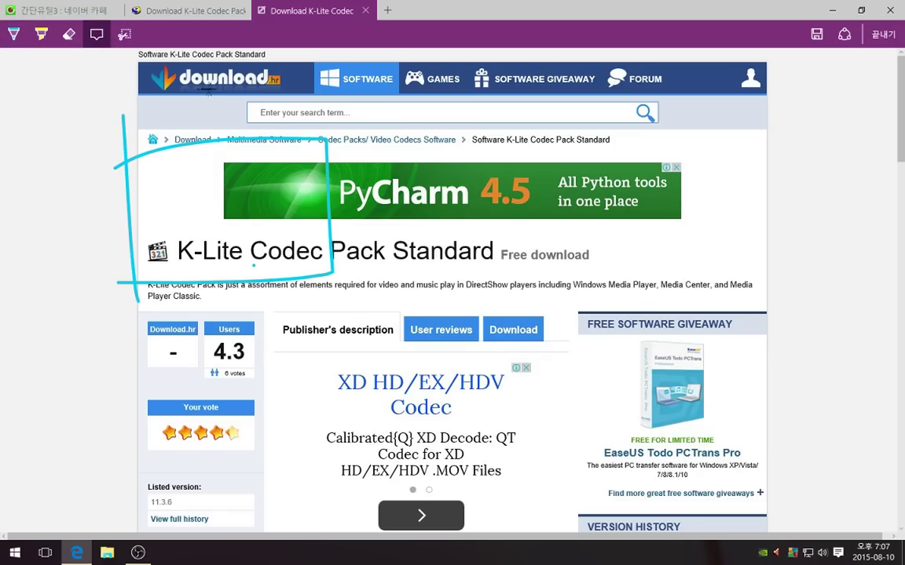
pyautogui.click(708, 273)
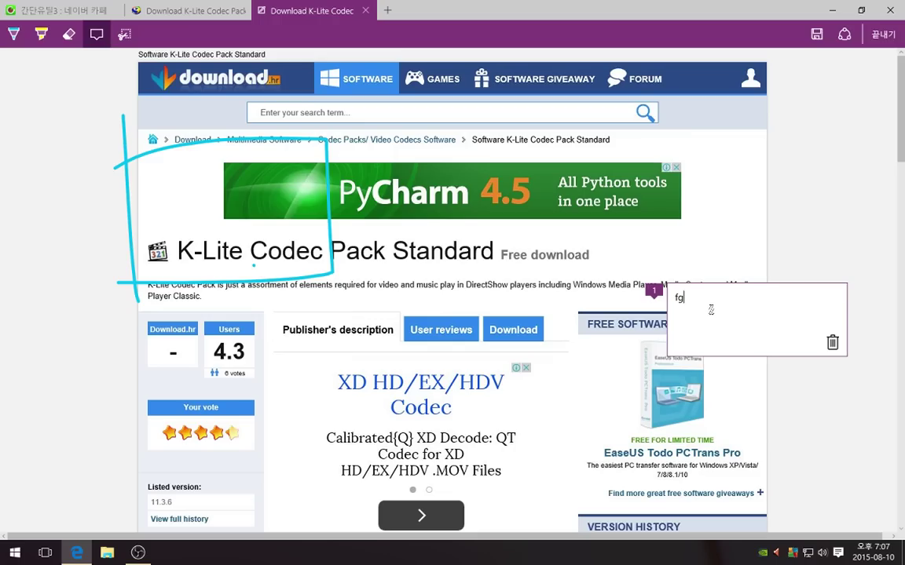
pyautogui.write('fghfghsdg')
pyautogui.press('BackSpace')
pyautogui.write('sd')
pyautogui.press('BackSpace')
pyautogui.press('BackSpace')
pyautogui.press('BackSpace')
pyautogui.press('BackSpace')
pyautogui.press('BackSpace')
pyautogui.press('BackSpace')
pyautogui.press('BackSpace')
pyautogui.press('BackSpace')
pyautogui.press('BackSpace')
pyautogui.press('BackSpace')
pyautogui.write('sgty')
pyautogui.press('BackSpace')
pyautogui.press('BackSpace')
pyautogui.press('BackSpace')
pyautogui.press('BackSpace')
pyautogui.write('sd')
pyautogui.press('BackSpace')
pyautogui.press('BackSpace')
pyautogui.press('BackSpace')
pyautogui.press('BackSpace')
pyautogui.press('BackSpace')
pyautogui.press('BackSpace')
pyautogui.press('BackSpace')
pyautogui.press('BackSpace')
pyautogui.press('BackSpace')
pyautogui.press('BackSpace')
pyautogui.press('BackSpace')
pyautogui.write('sdfsd')
# Open the region and language page (지역 및 언어) of the Windows time and language settings and select 한국어.
pyautogui.click(15, 554)
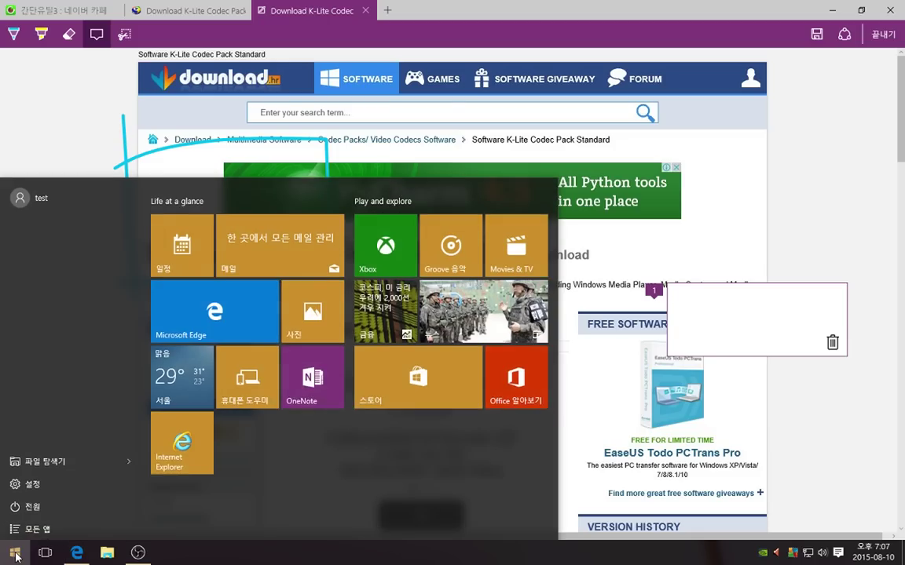
pyautogui.click(41, 485)
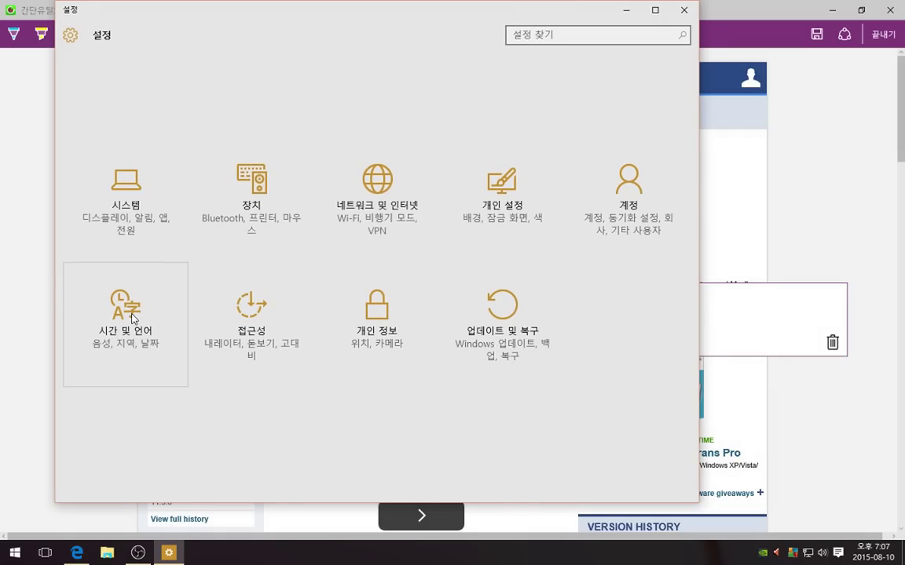
pyautogui.click(110, 291)
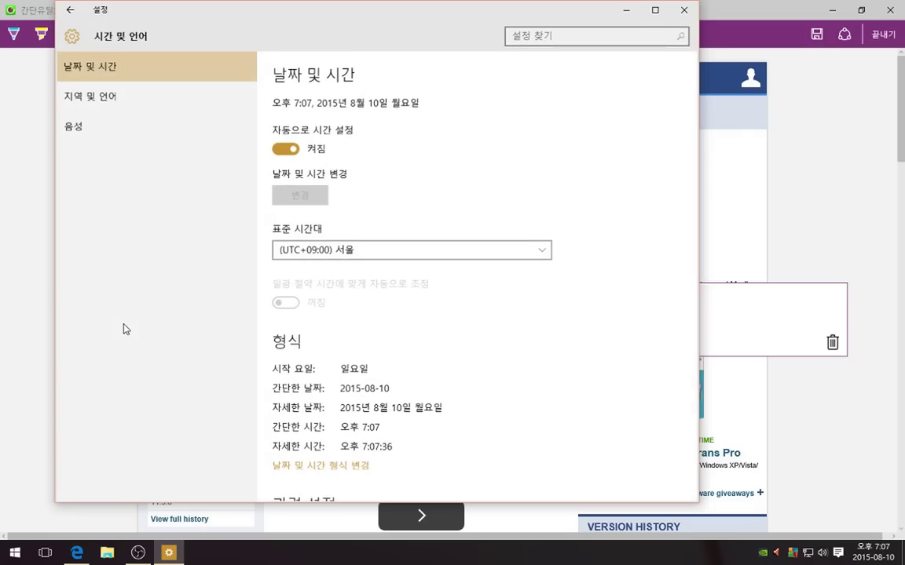
pyautogui.click(117, 96)
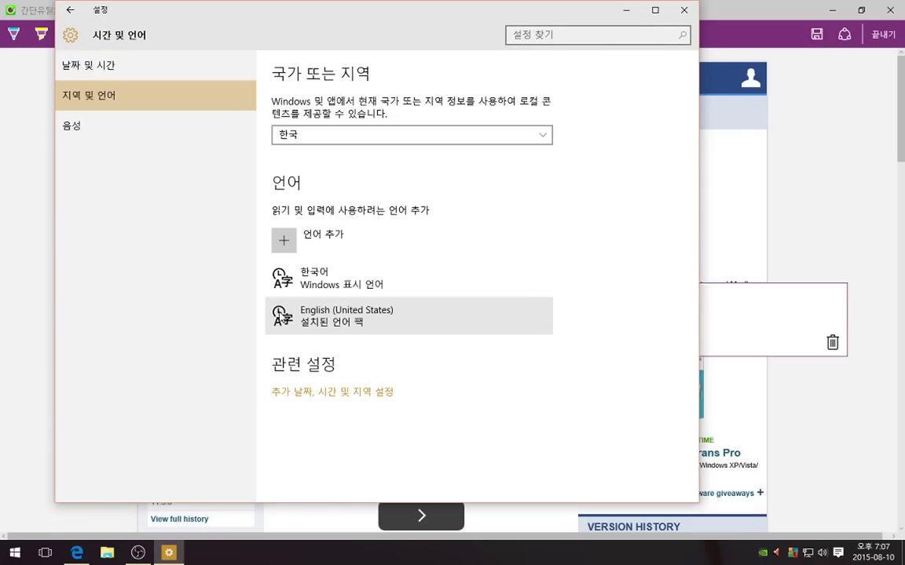
pyautogui.click(346, 282)
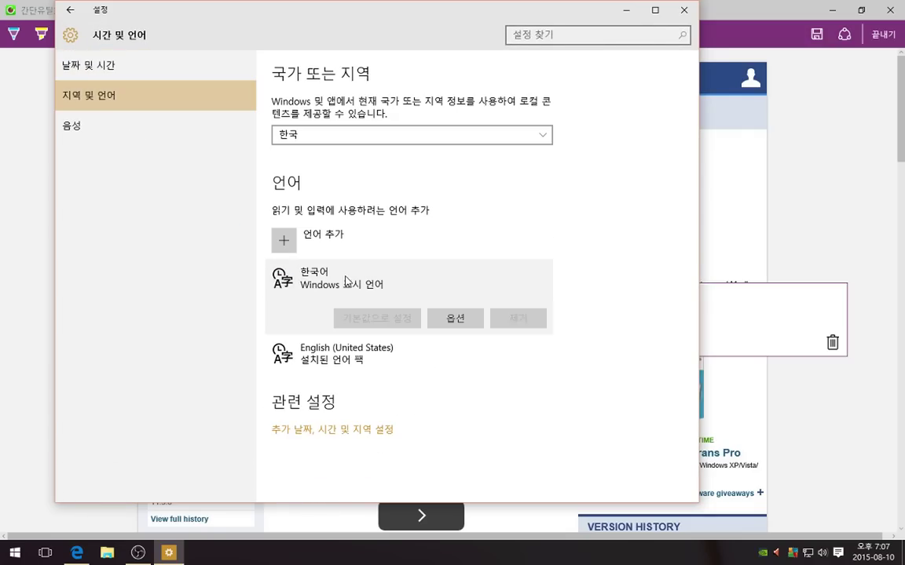
# Add the Microsoft 옛한글 keyboard to the Korean language and make it the active input method.
pyautogui.click(452, 320)
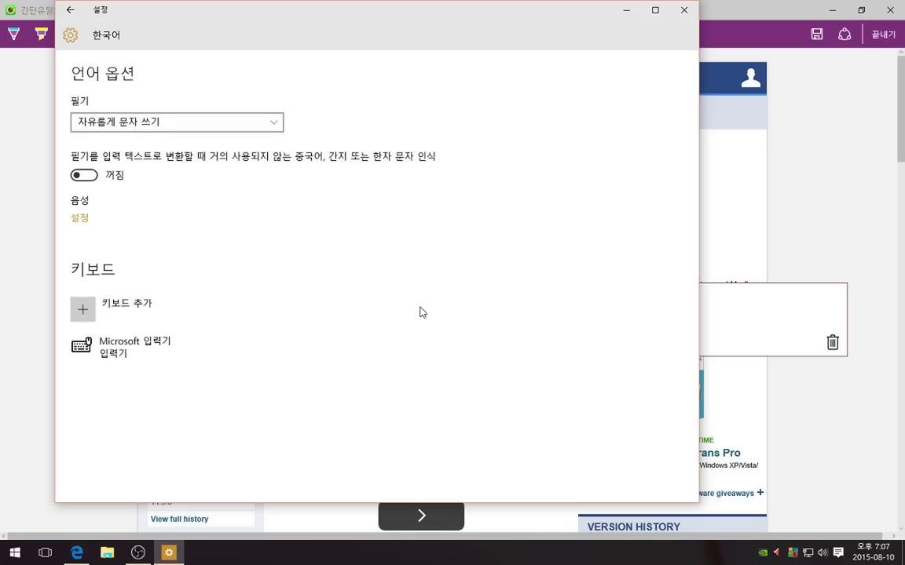
pyautogui.click(145, 305)
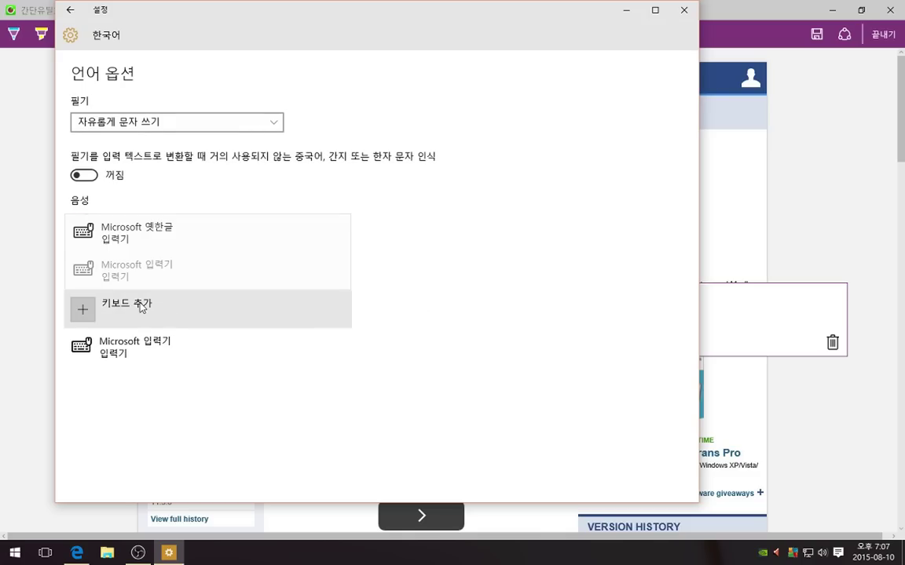
pyautogui.click(161, 233)
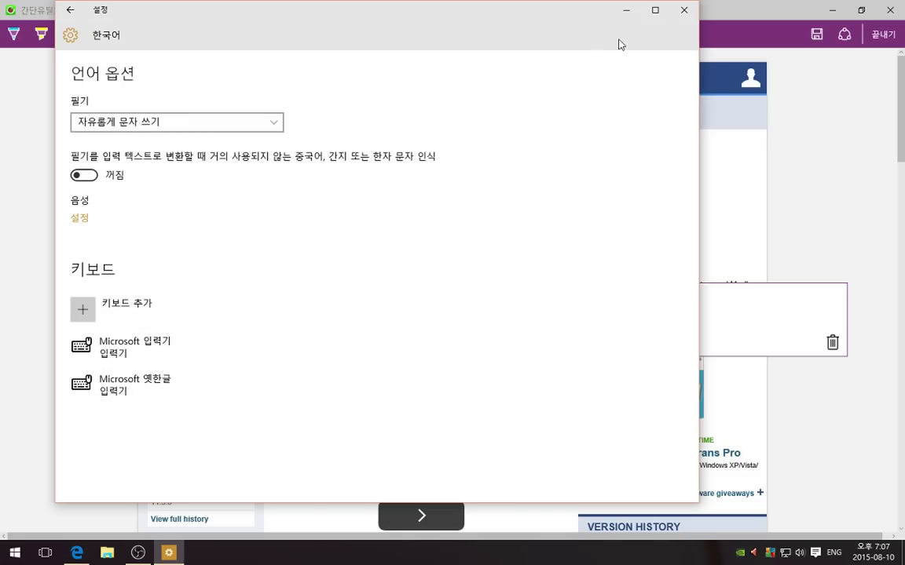
pyautogui.click(684, 10)
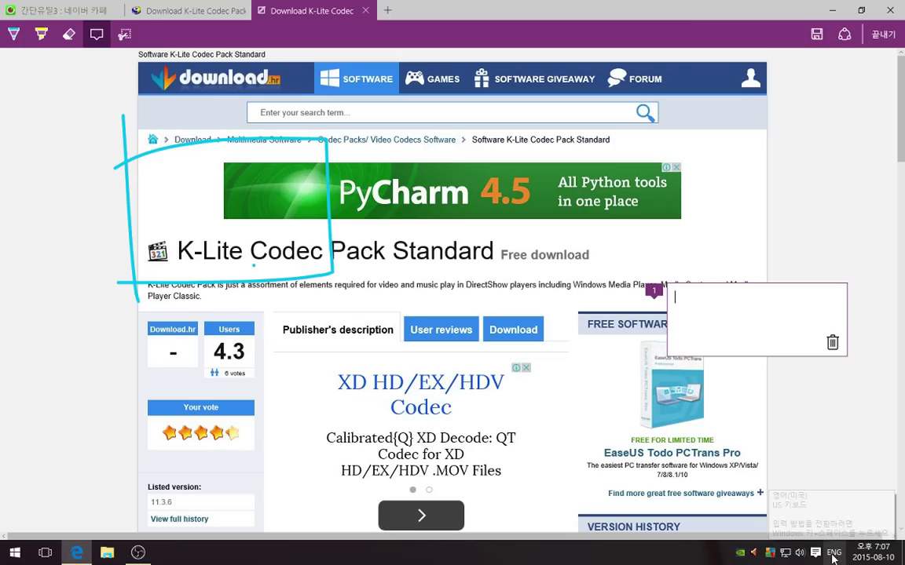
pyautogui.click(834, 554)
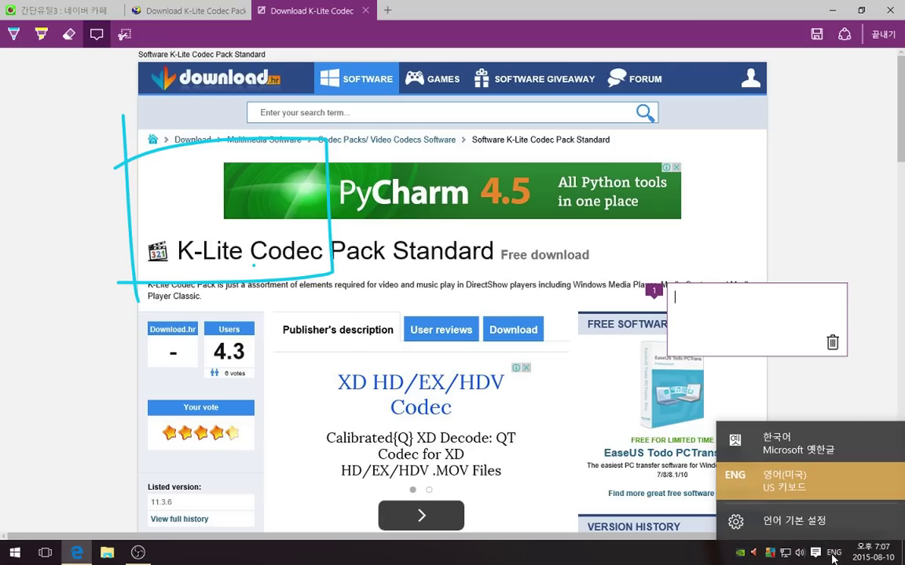
pyautogui.click(817, 450)
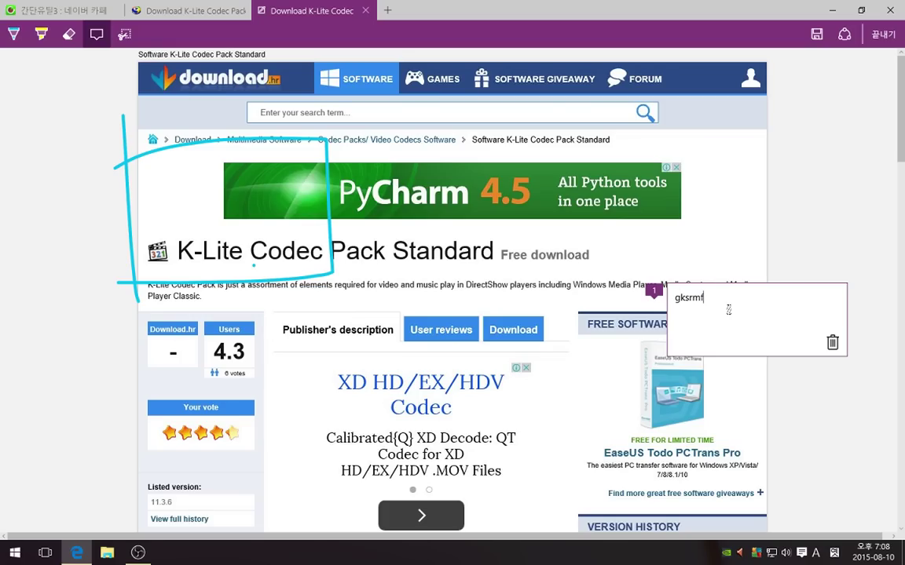
# Remove the Microsoft 입력기 keyboard from the Korean language options and add it back.
pyautogui.click(815, 553)
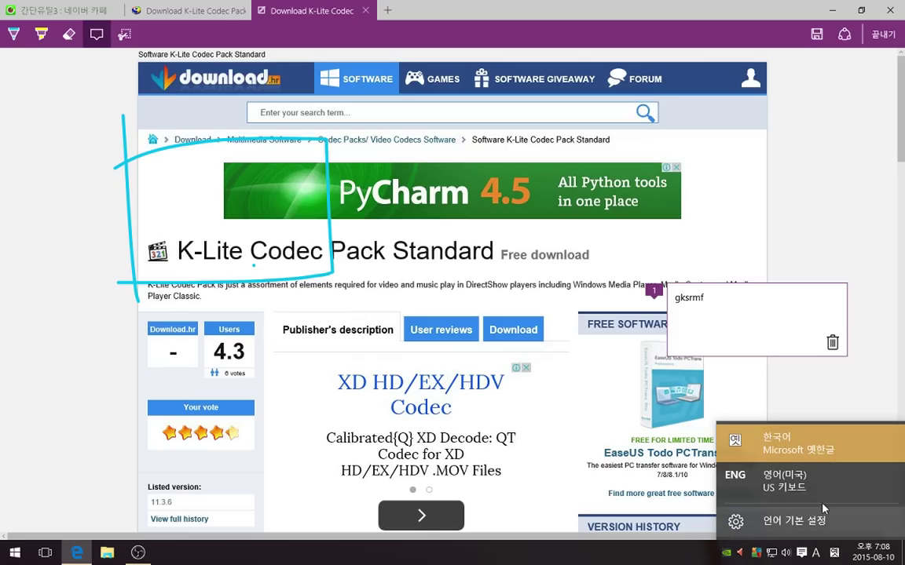
pyautogui.click(795, 521)
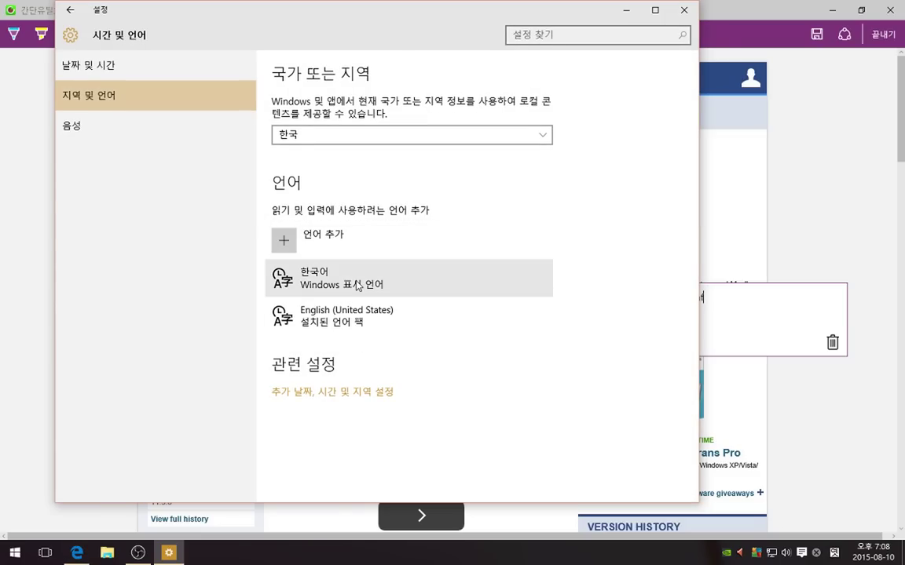
pyautogui.click(356, 285)
pyautogui.click(455, 319)
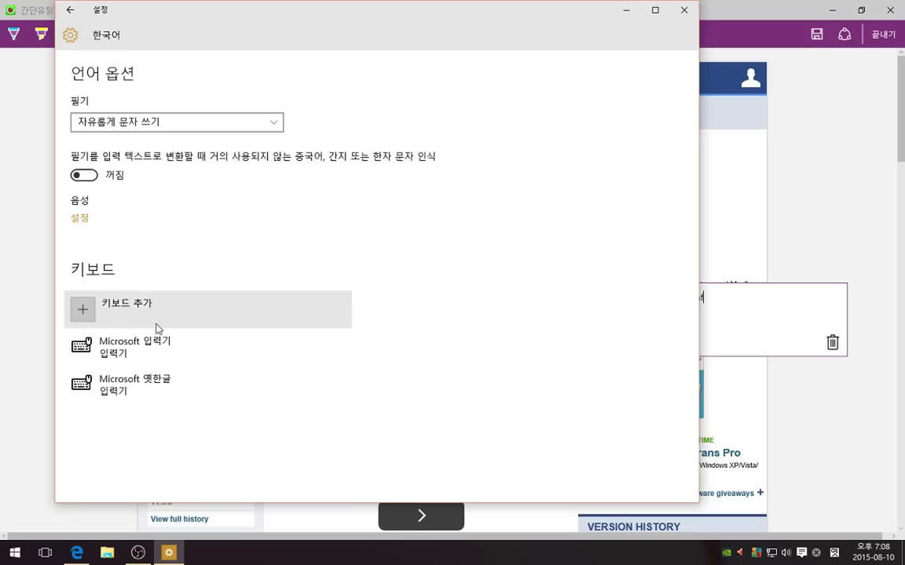
pyautogui.click(142, 354)
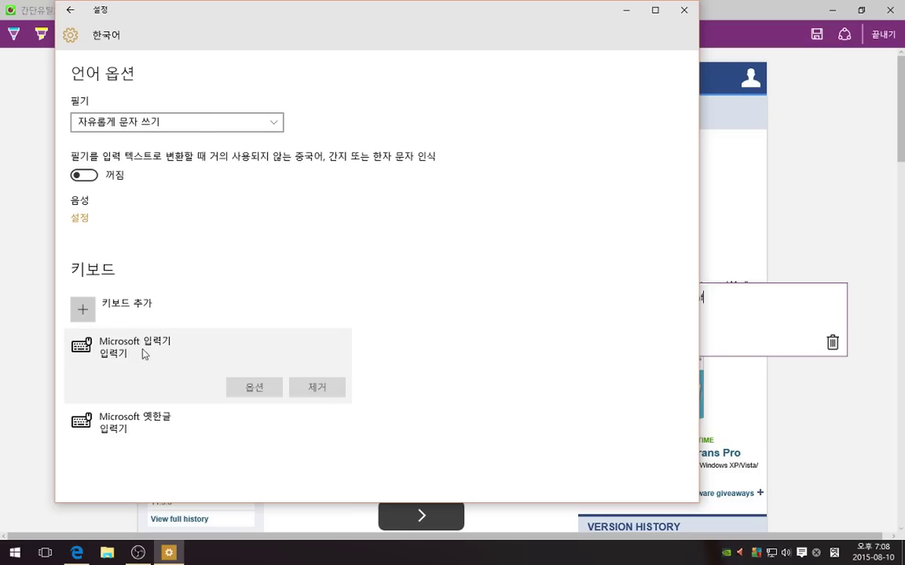
pyautogui.click(312, 383)
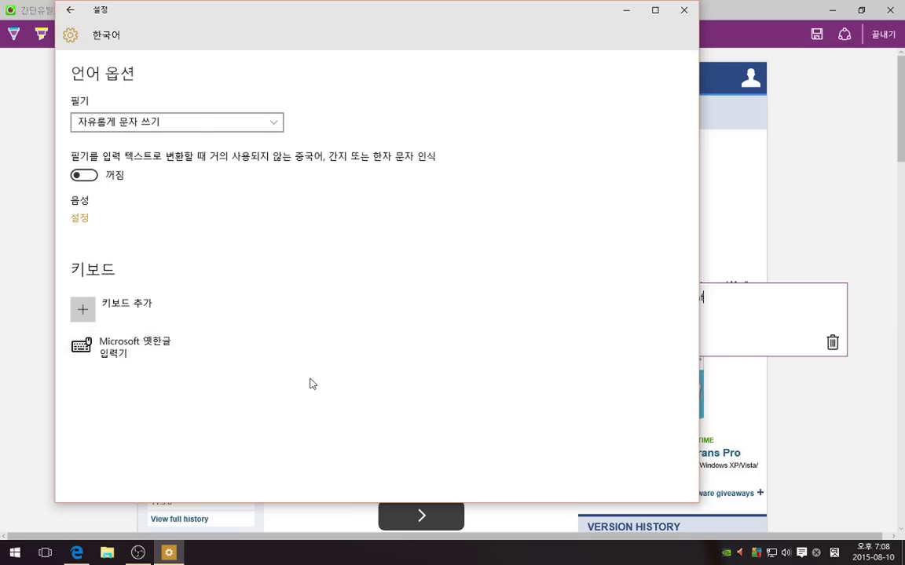
pyautogui.click(130, 309)
pyautogui.click(138, 264)
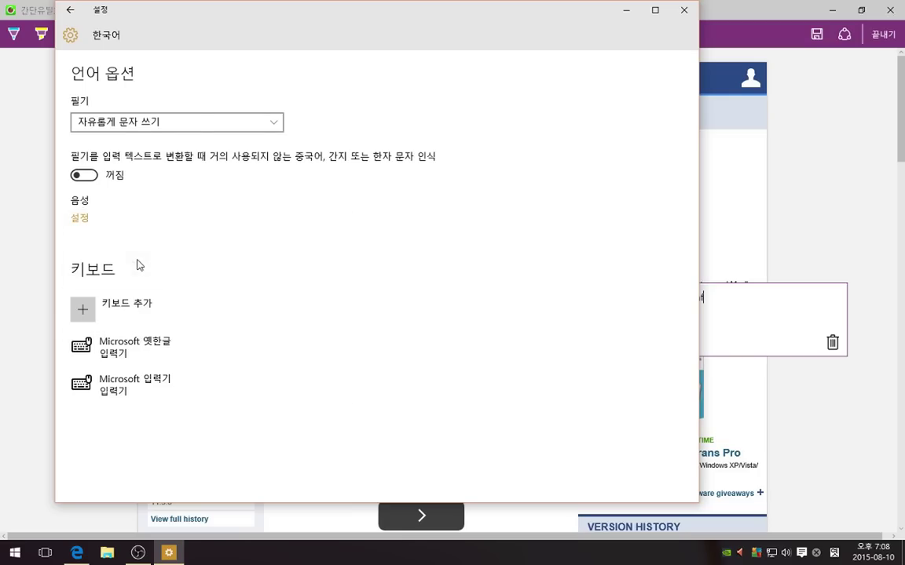
# Look at the options of the Microsoft 입력기 keyboard and close the settings window.
pyautogui.click(148, 346)
pyautogui.click(151, 423)
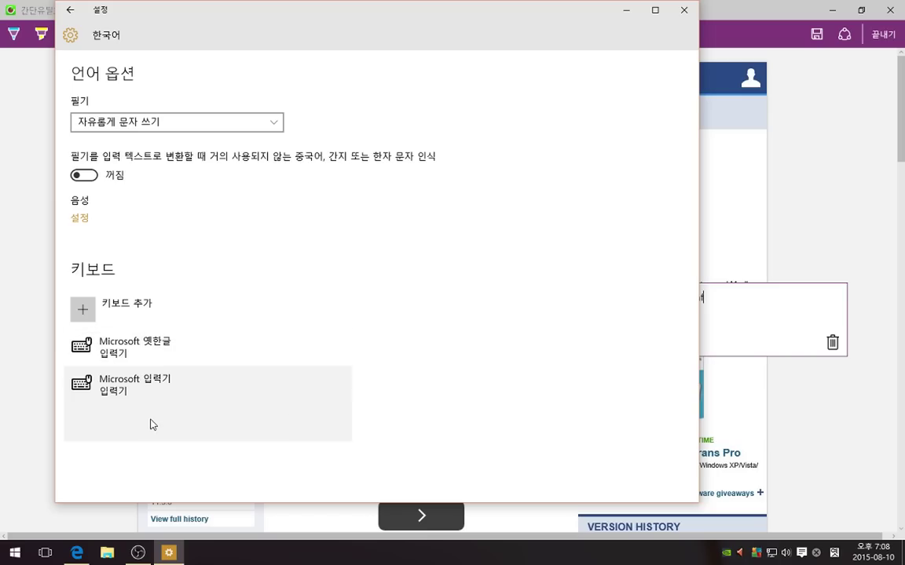
pyautogui.click(256, 425)
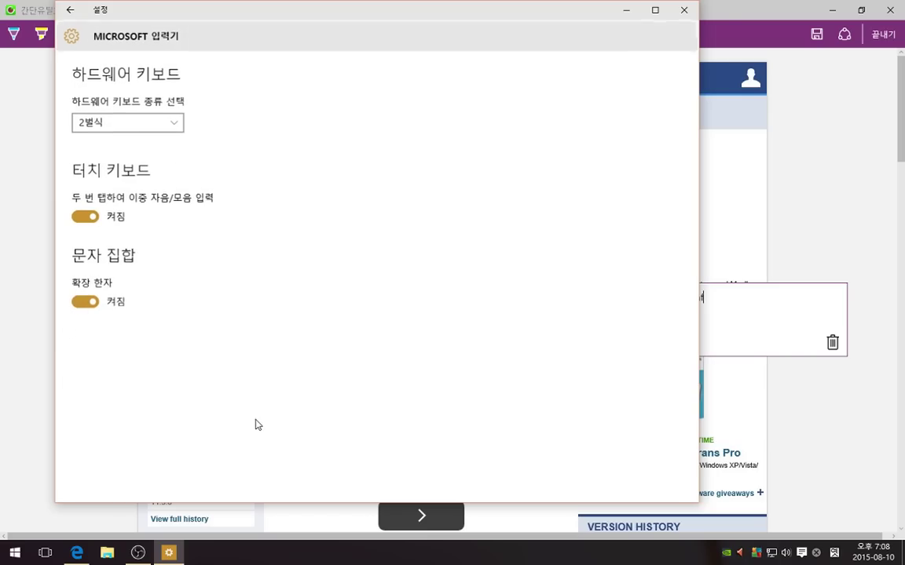
pyautogui.click(71, 10)
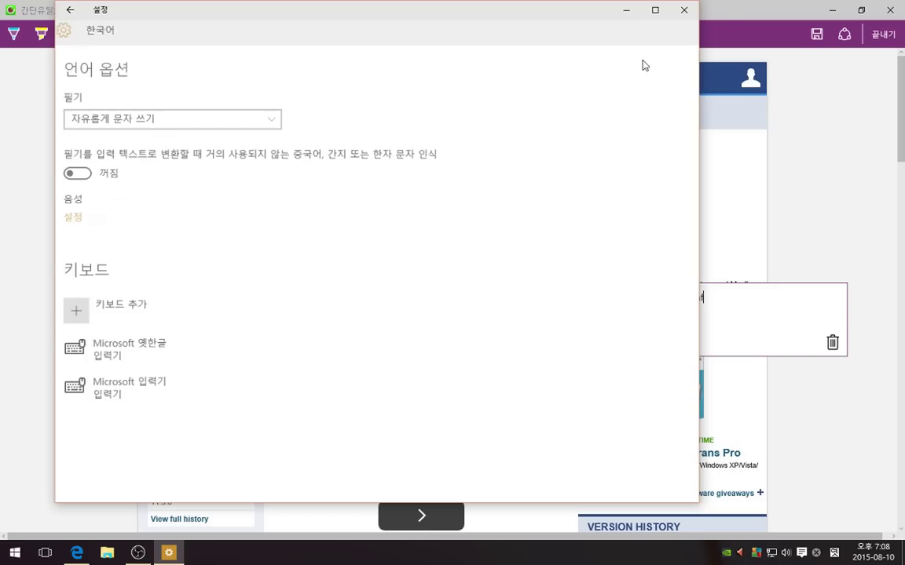
pyautogui.click(684, 10)
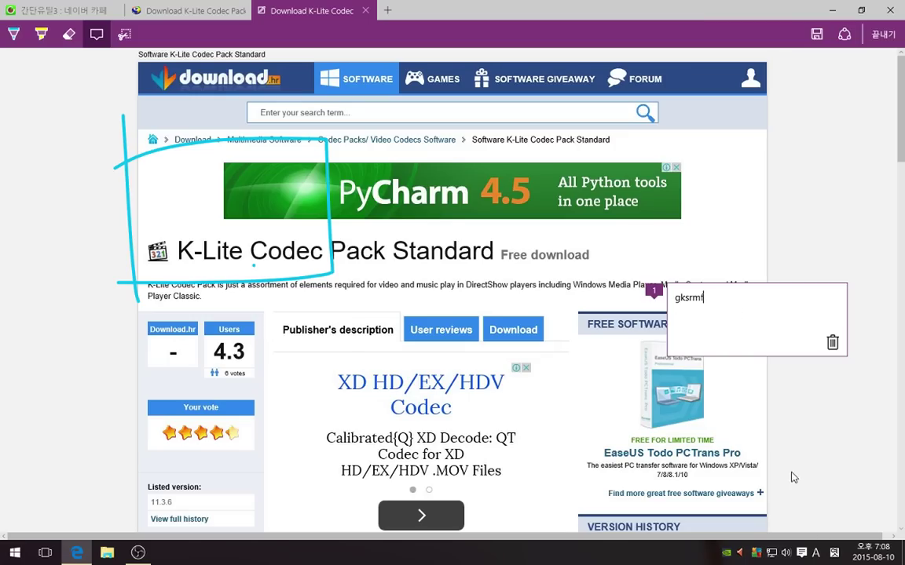
# Switch the input method to Microsoft 입력기 and replace the web note's text with "한국어 됬다.. ㅎㅎ 이런식으로 됬죠?".
pyautogui.click(815, 553)
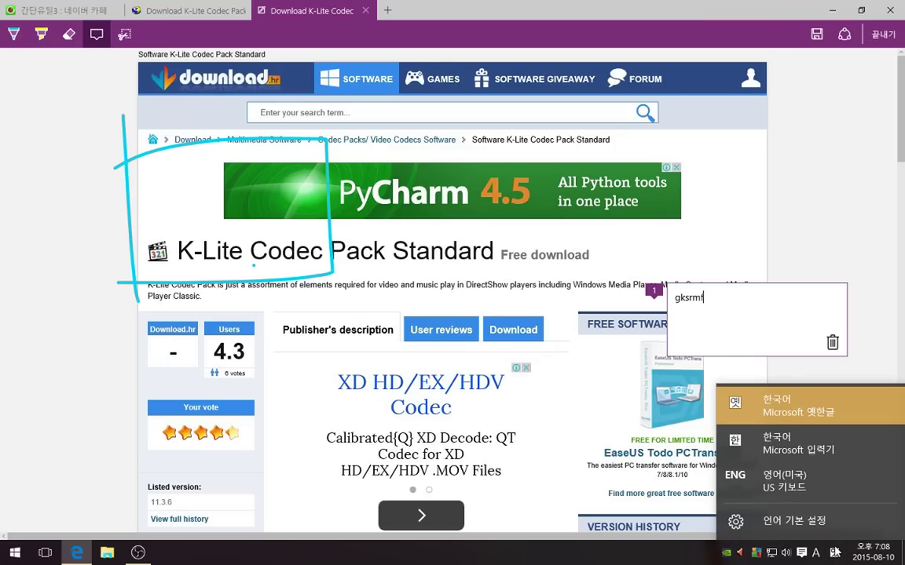
pyautogui.click(830, 450)
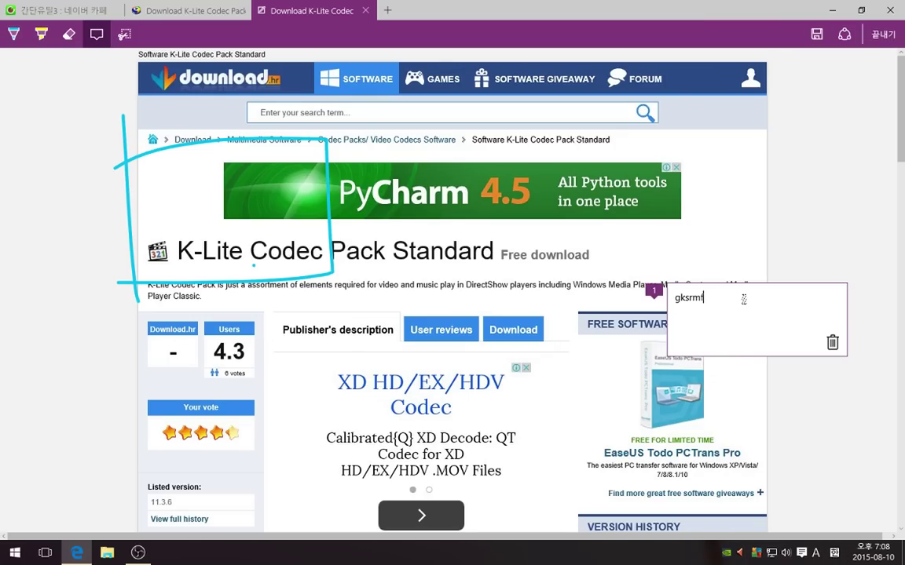
pyautogui.press('Hangul')
pyautogui.write('ㅎ')
pyautogui.press('BackSpace')
pyautogui.press('BackSpace')
pyautogui.press('BackSpace')
pyautogui.press('BackSpace')
pyautogui.press('BackSpace')
pyautogui.press('BackSpace')
pyautogui.press('BackSpace')
pyautogui.write('한국어 됐다.. ㅎㅎ 이런식으로 됬ㅈㅛ?')
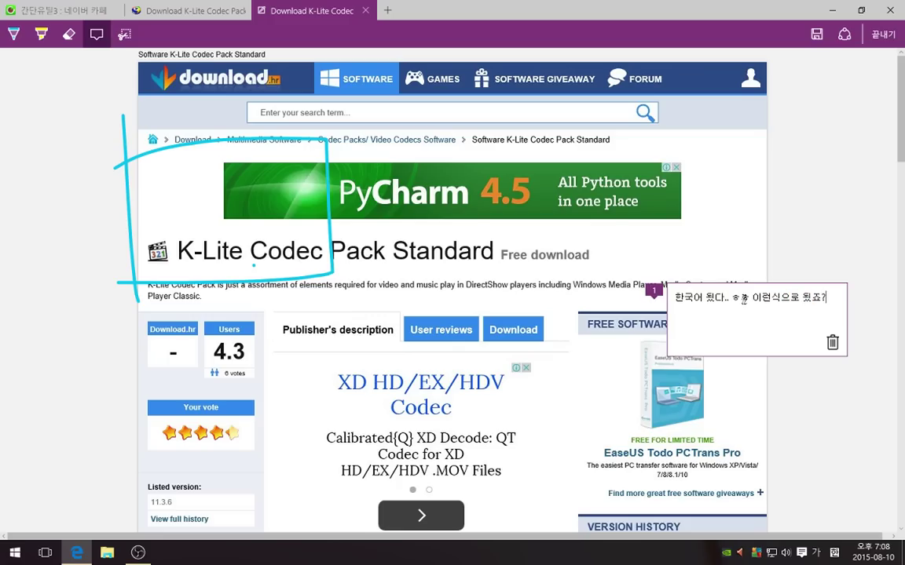
# Save the annotated K-Lite Codec Pack page to the favorites (즐겨찾기), keeping the suggested name and location.
pyautogui.click(817, 35)
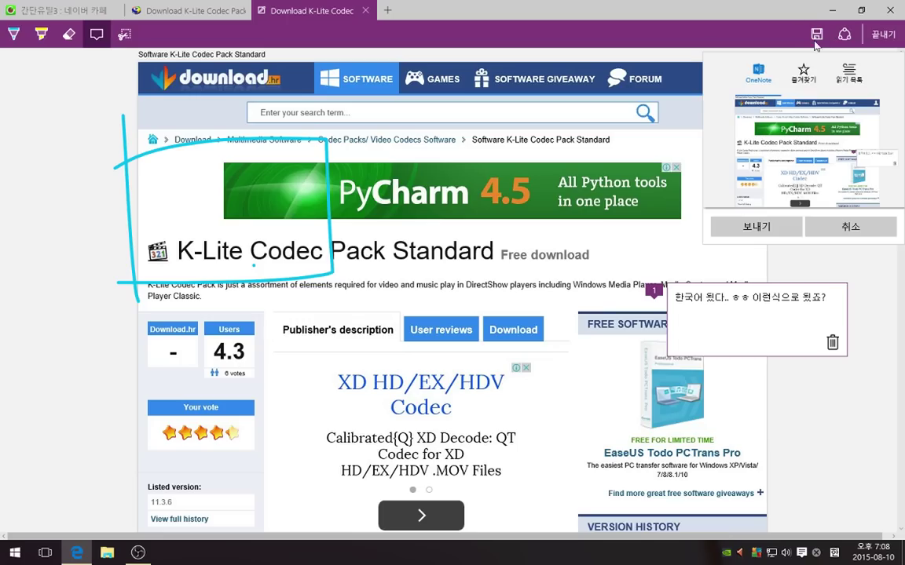
pyautogui.click(805, 75)
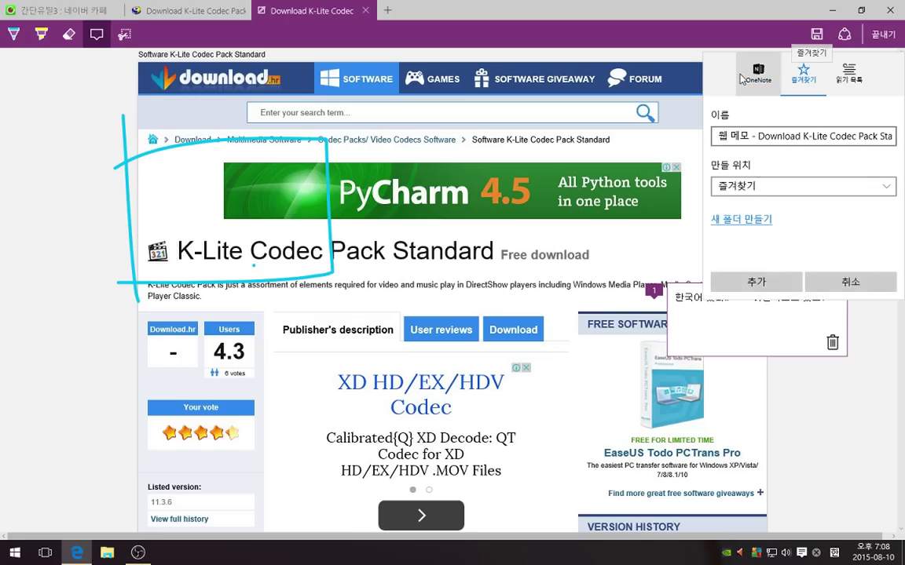
pyautogui.click(805, 74)
pyautogui.click(802, 75)
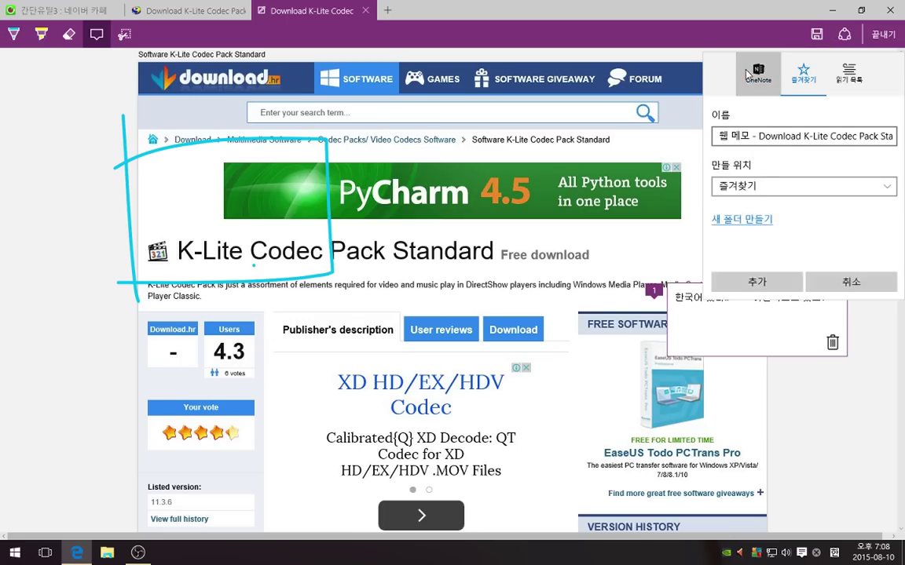
pyautogui.click(803, 74)
pyautogui.click(814, 87)
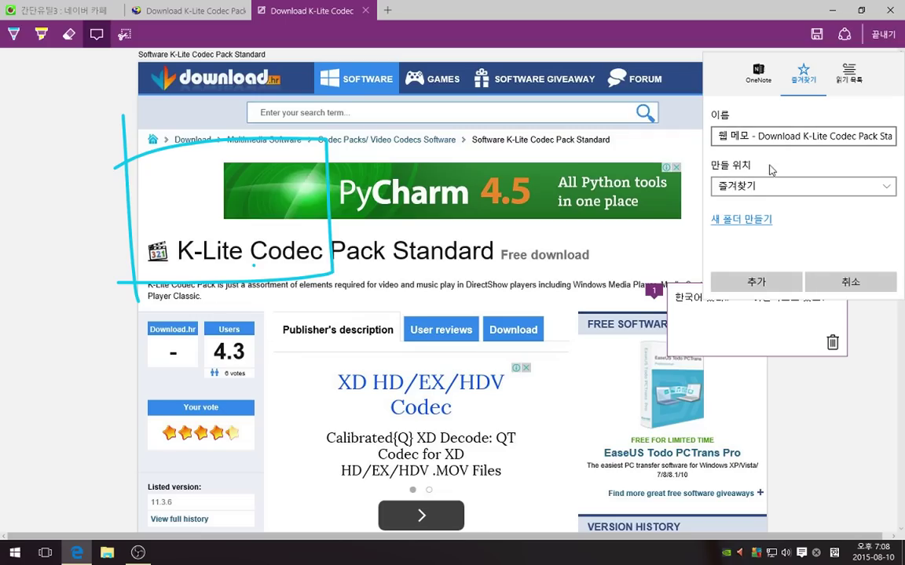
pyautogui.click(767, 283)
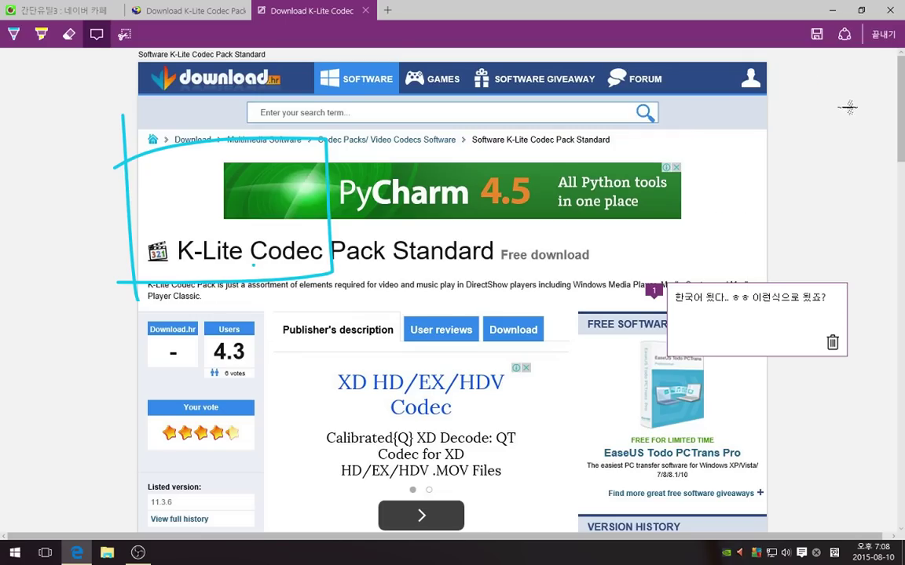
# Exit web note mode, close both K-Lite Codec Pack pages and minimize the browser.
pyautogui.click(883, 37)
pyautogui.click(809, 35)
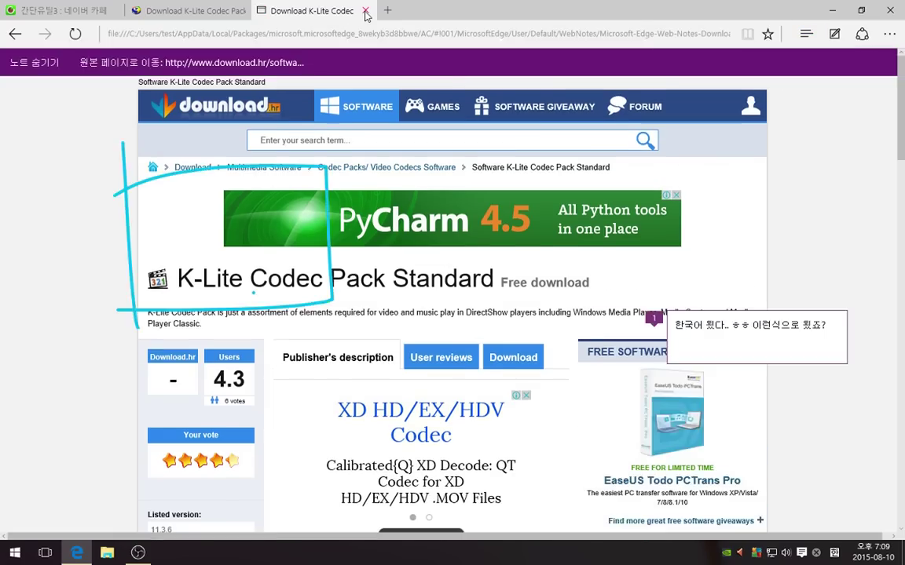
pyautogui.click(376, 11)
pyautogui.click(240, 11)
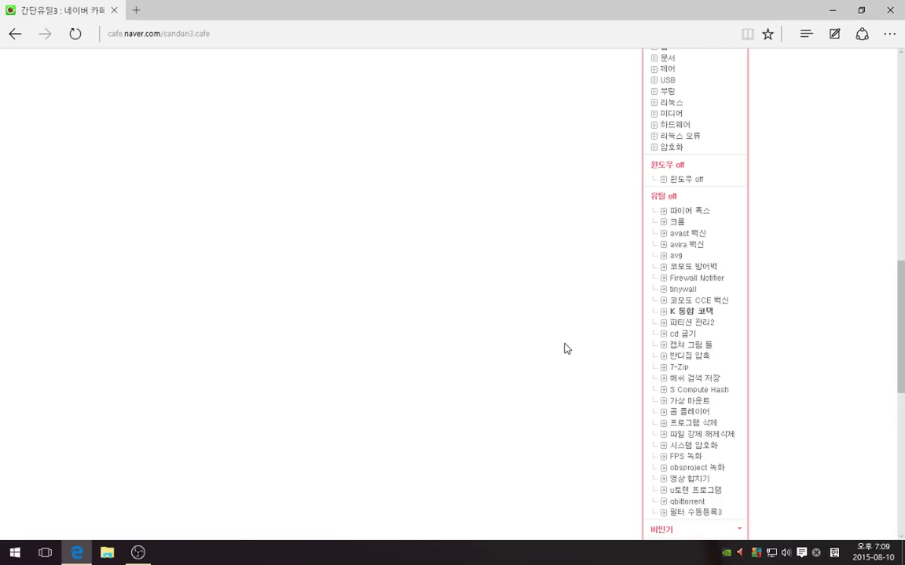
pyautogui.scroll(-3, 567, 349)
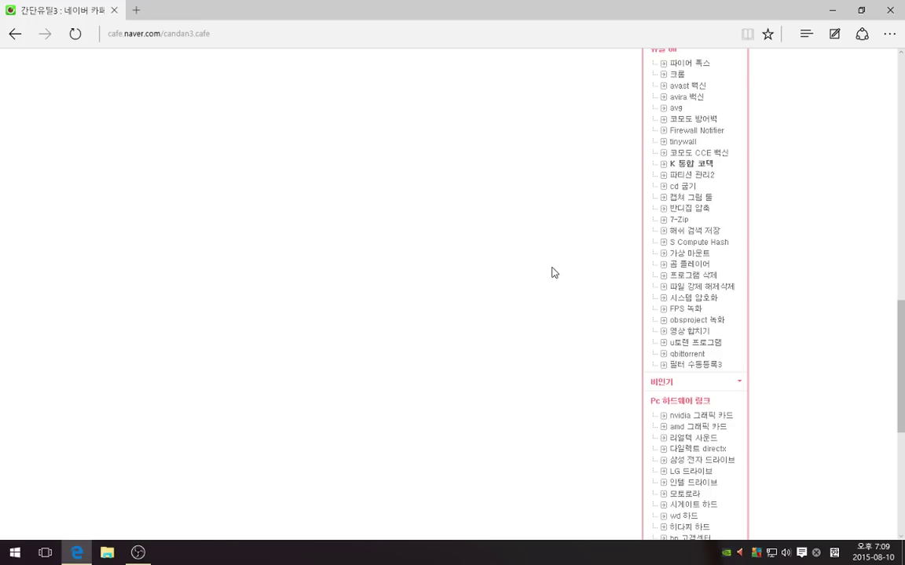
pyautogui.click(827, 11)
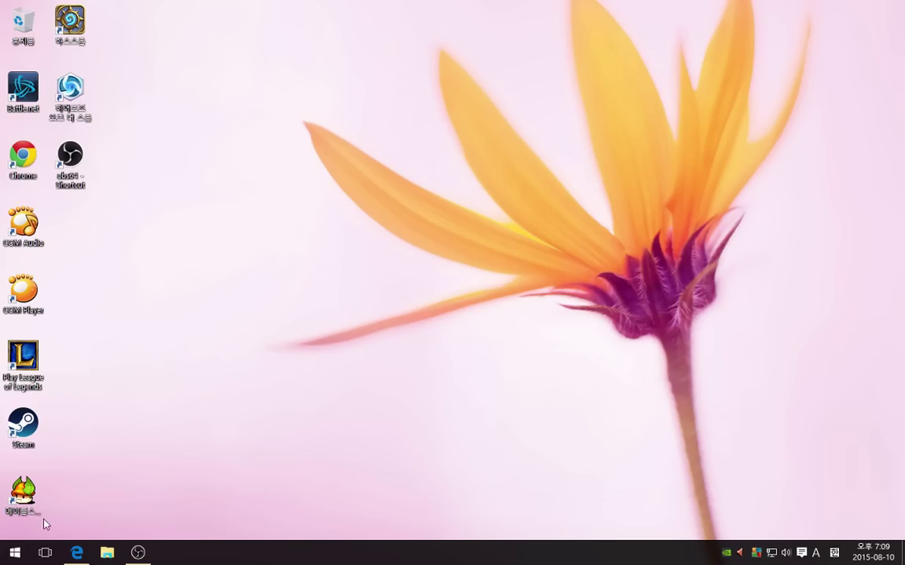
# Open the Windows settings and look through the Windows Update and System pages.
pyautogui.click(12, 555)
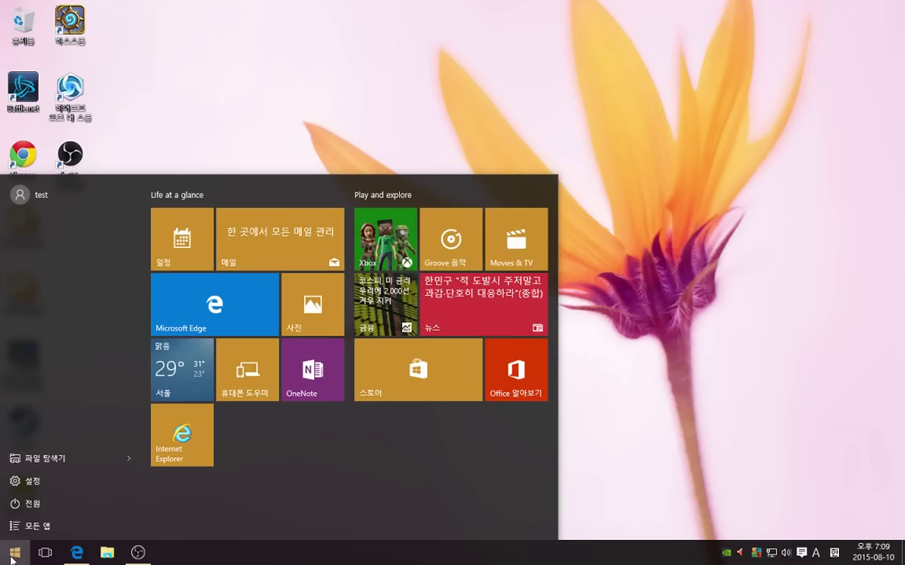
pyautogui.click(32, 481)
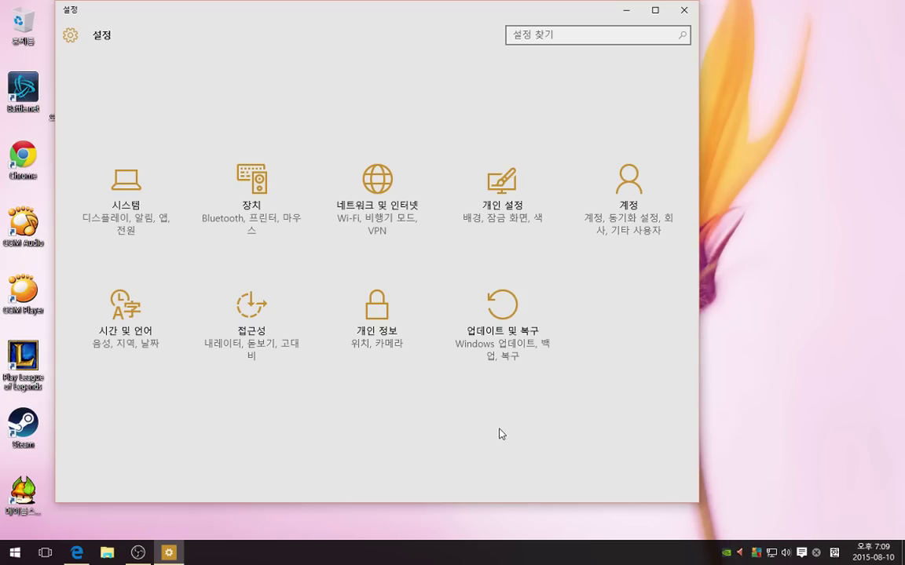
pyautogui.click(505, 343)
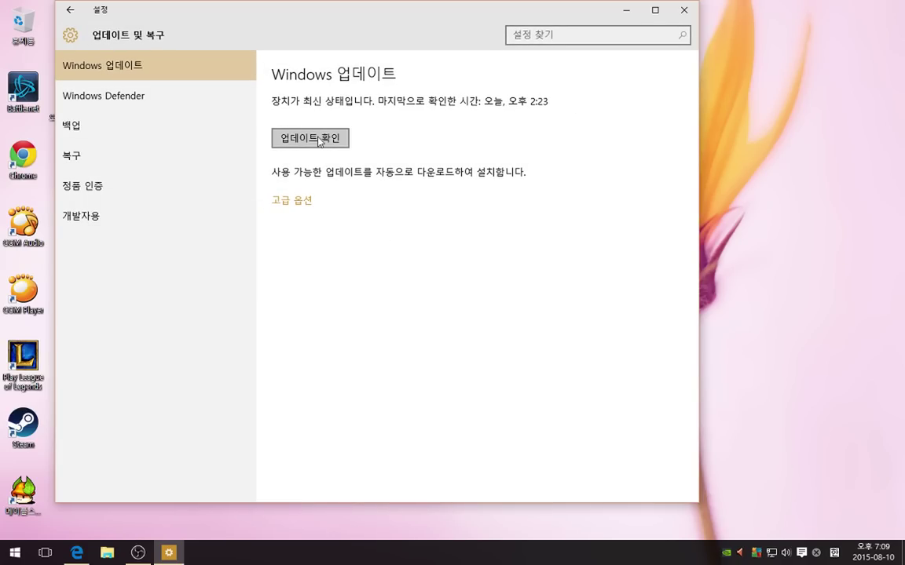
pyautogui.click(70, 10)
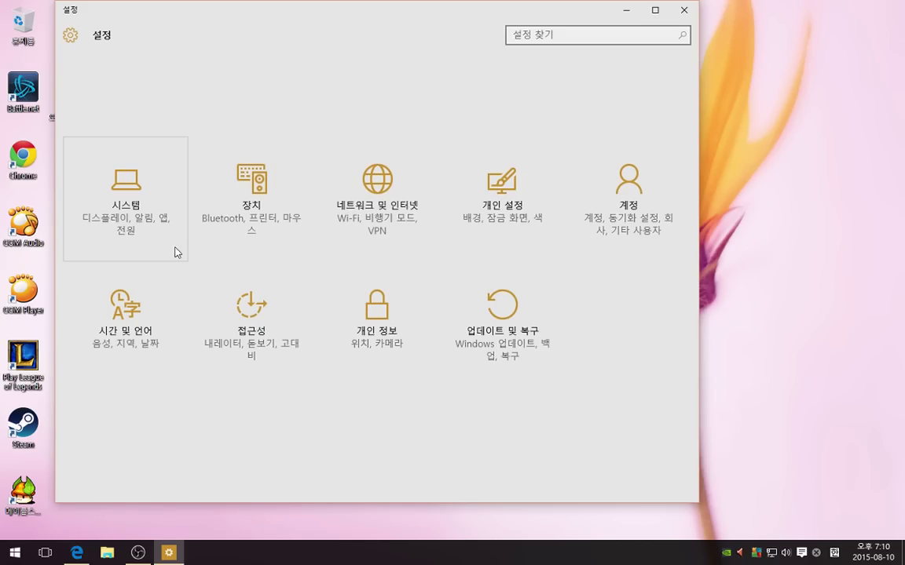
pyautogui.click(135, 212)
pyautogui.click(70, 9)
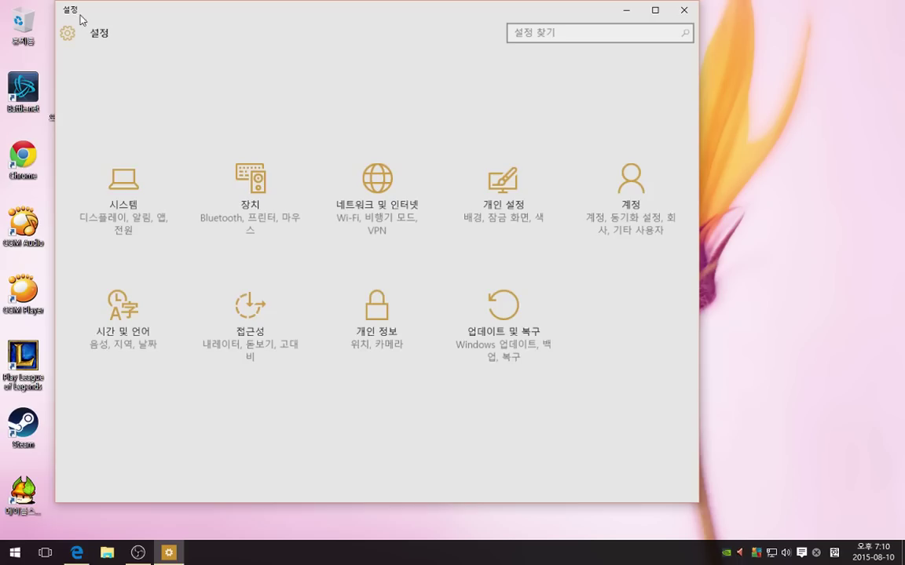
# Open the privacy settings (개인 정보) and turn off all four general (일반) privacy options.
pyautogui.click(377, 329)
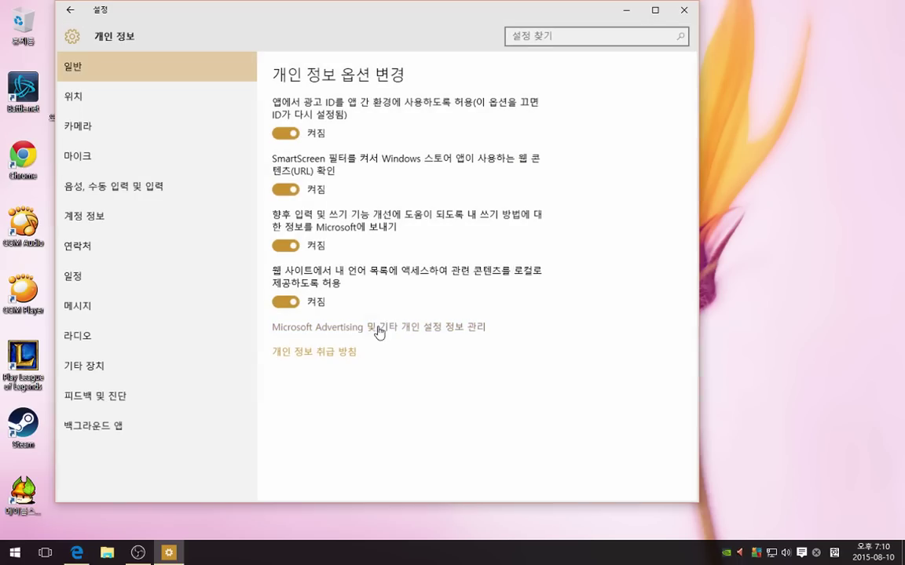
pyautogui.click(285, 132)
pyautogui.click(285, 189)
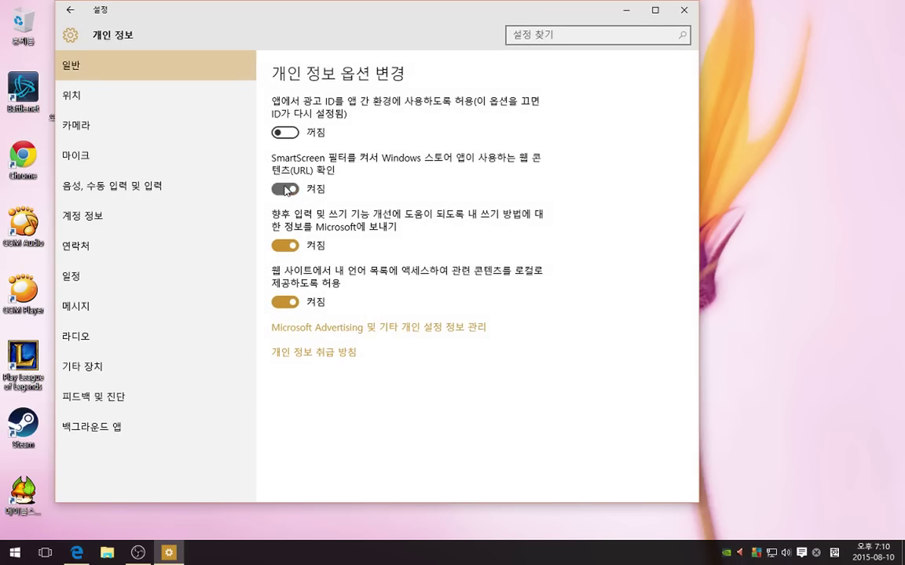
pyautogui.click(285, 245)
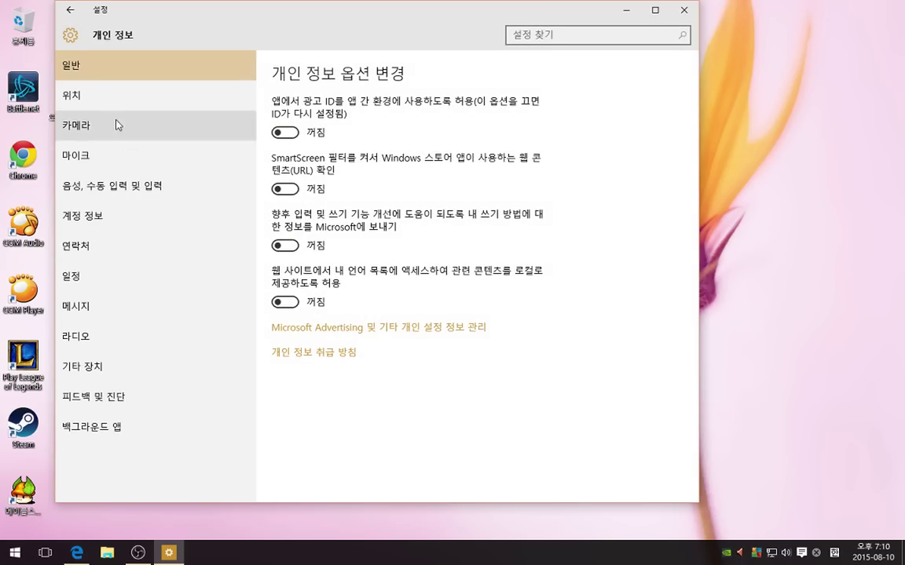
# Turn off the account's location service (위치) and app access to the camera (카메라).
pyautogui.click(86, 93)
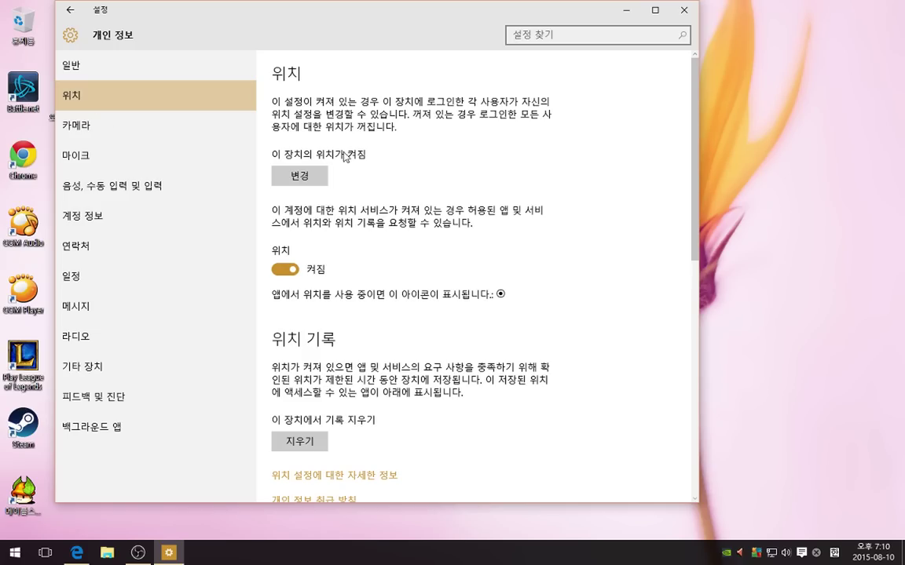
pyautogui.click(285, 269)
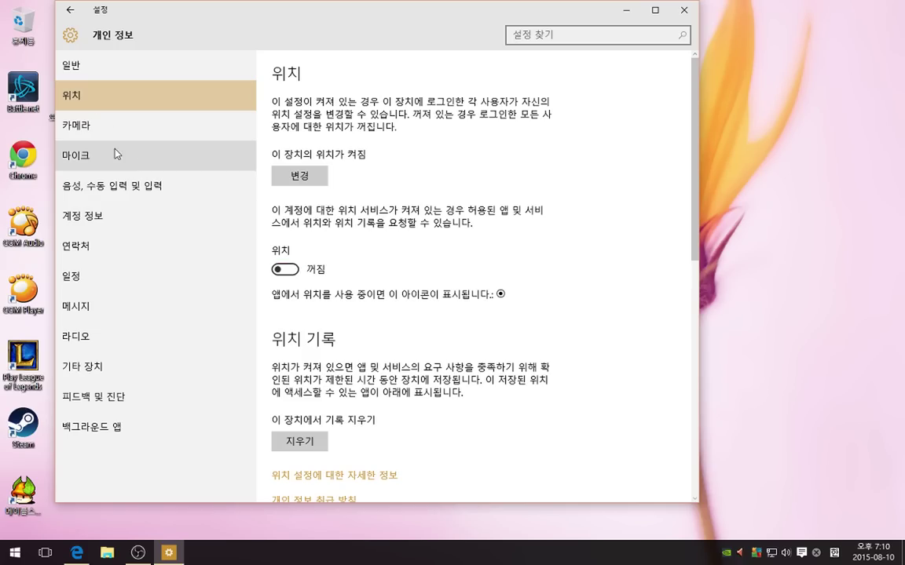
pyautogui.click(75, 133)
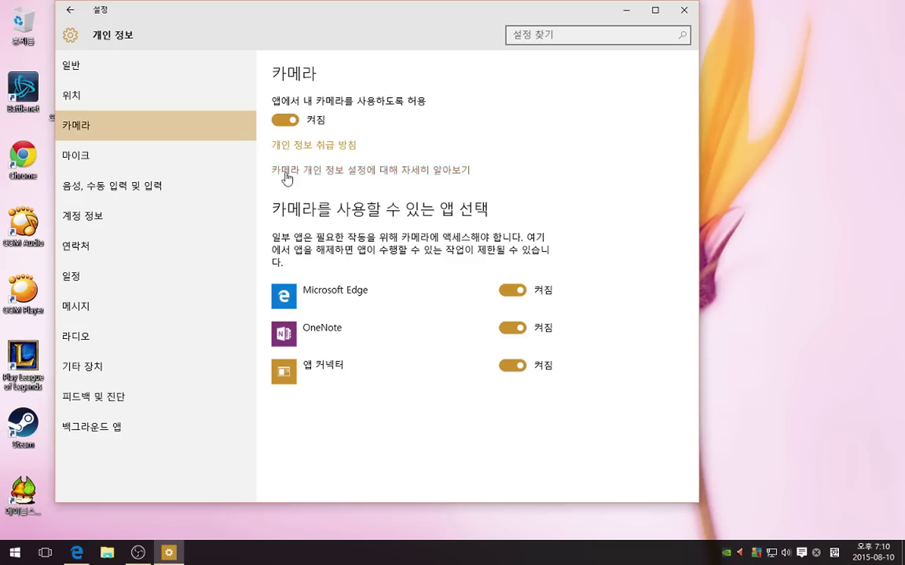
pyautogui.click(285, 120)
# Turn off app access to the microphone (마이크) and to the account information (계정 정보).
pyautogui.click(110, 157)
pyautogui.click(285, 120)
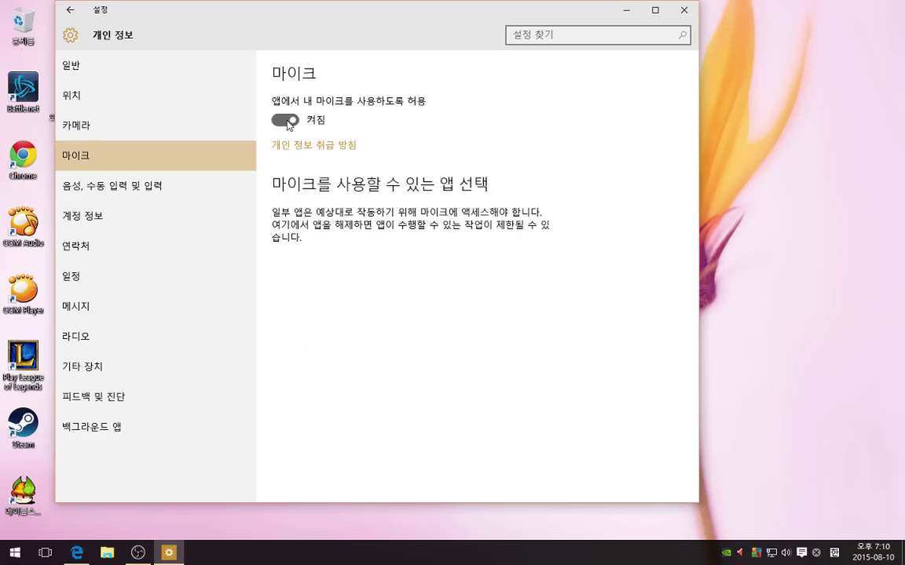
pyautogui.click(106, 191)
pyautogui.click(116, 222)
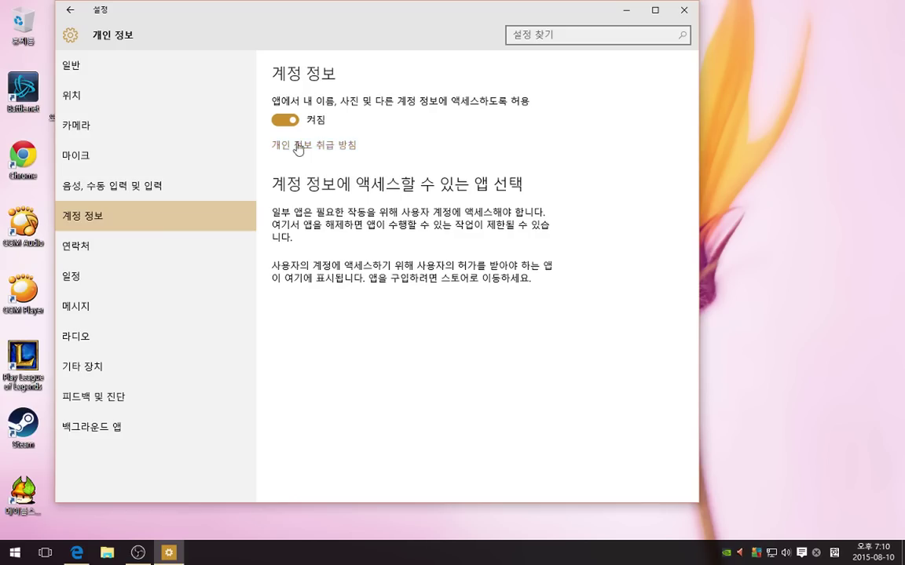
pyautogui.click(281, 119)
# Turn off contacts (연락처) access for Windows 셸 환경, 메일 및 일정 and 앱 커넥터.
pyautogui.click(131, 252)
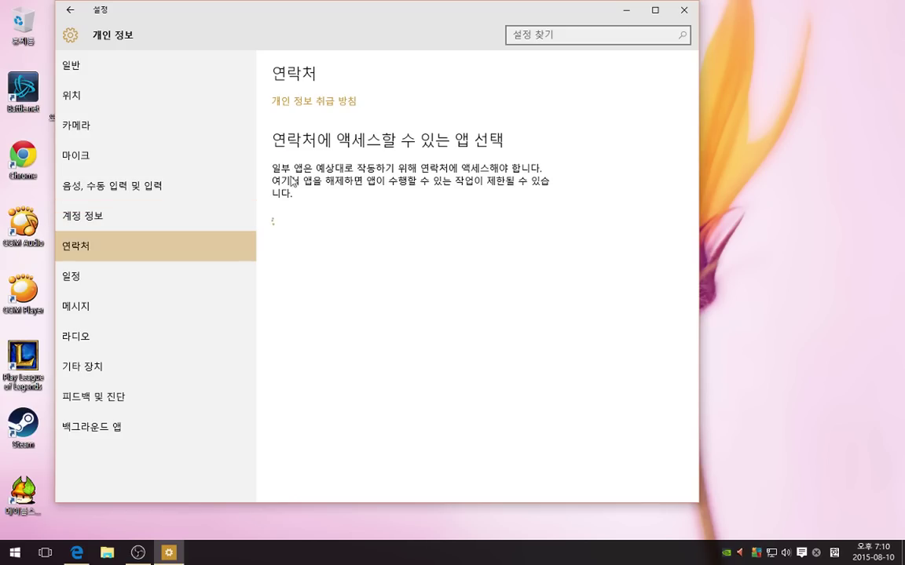
pyautogui.click(509, 222)
pyautogui.click(509, 259)
pyautogui.click(509, 297)
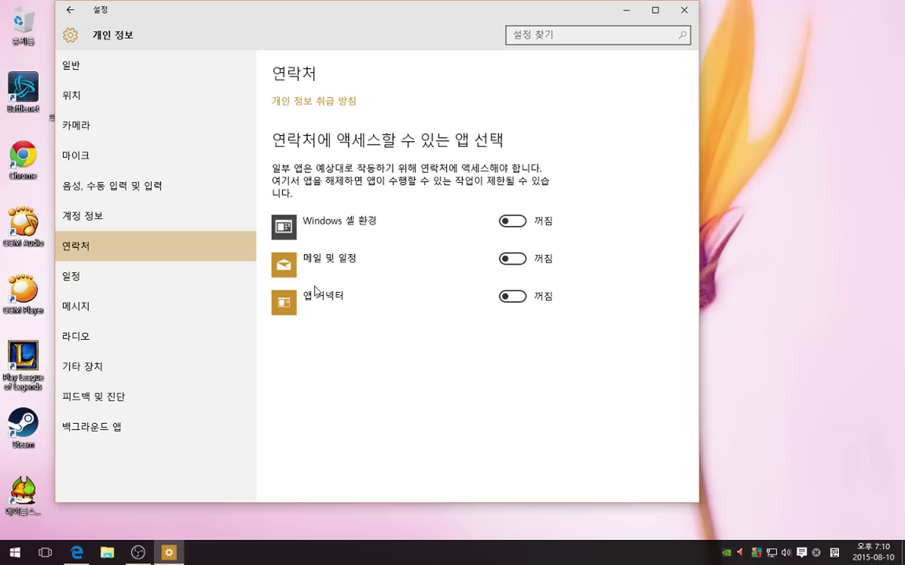
# Turn off app access to the calendar (일정), messages (메시지) and radios (라디오).
pyautogui.click(103, 277)
pyautogui.click(283, 122)
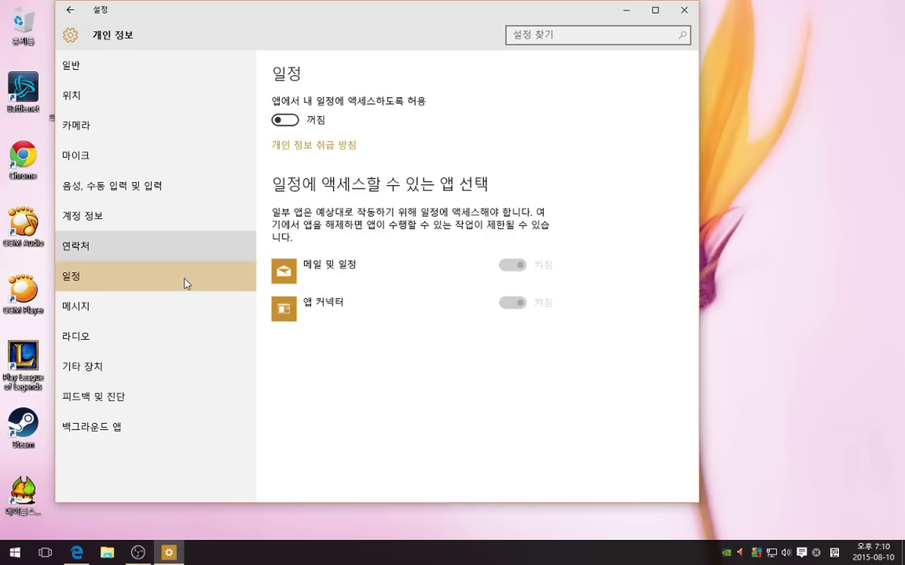
pyautogui.click(131, 308)
pyautogui.click(284, 120)
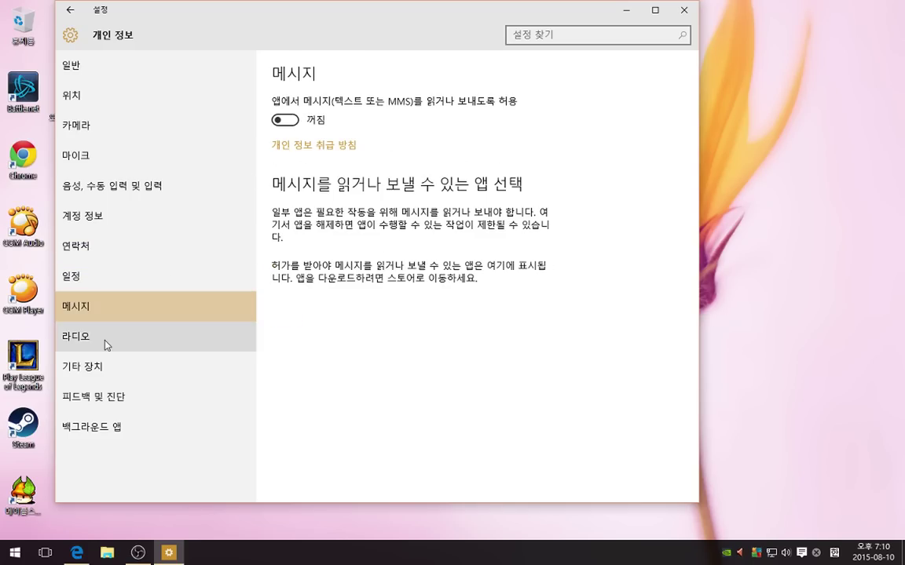
pyautogui.click(103, 339)
pyautogui.click(282, 177)
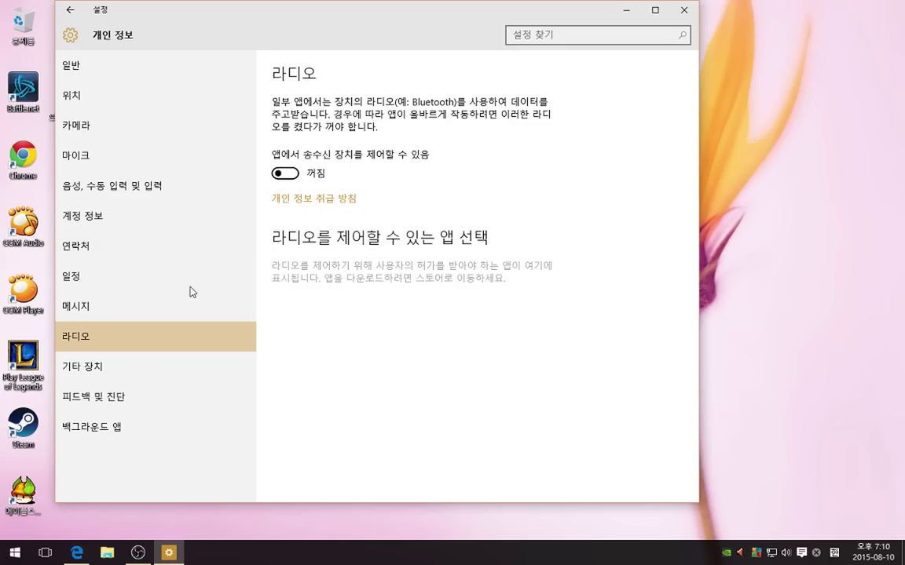
# Under other devices (기타 장치), turn off wireless device syncing and app use of the Canon PowerShot A3200 IS.
pyautogui.click(118, 367)
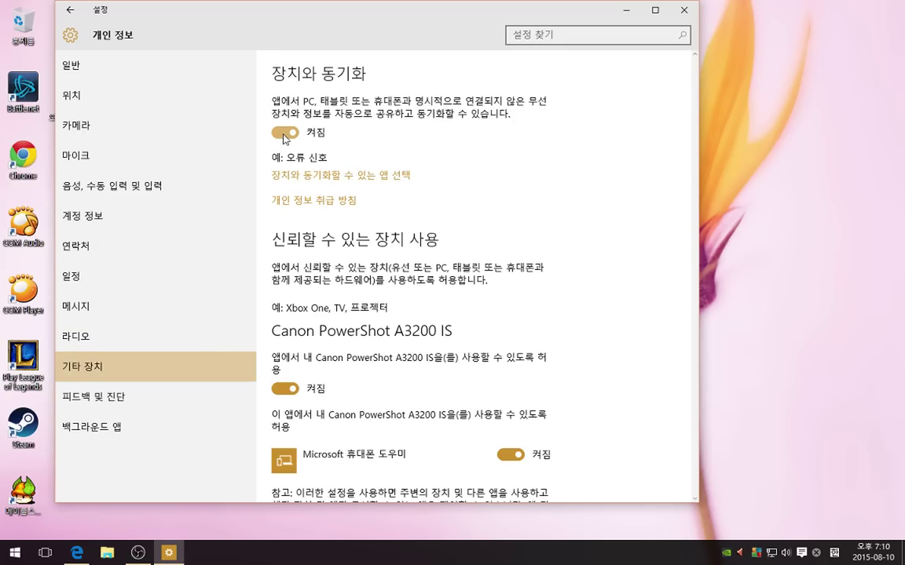
pyautogui.click(288, 390)
pyautogui.scroll(-2, 287, 391)
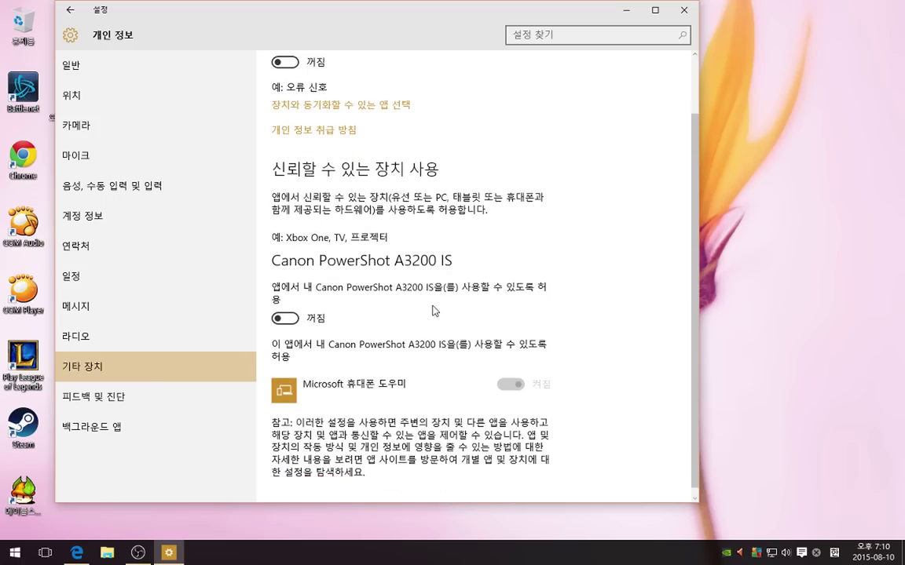
# In the background apps (백그라운드 앱), turn off Groove 음악, Microsoft Edge, Office 알아보기, OneNote and Xbox.
pyautogui.click(90, 399)
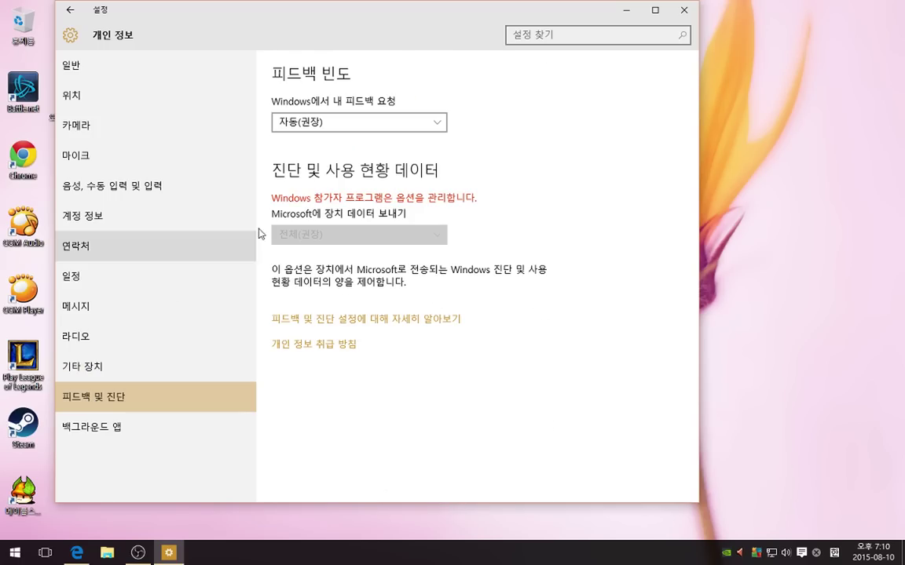
pyautogui.click(153, 428)
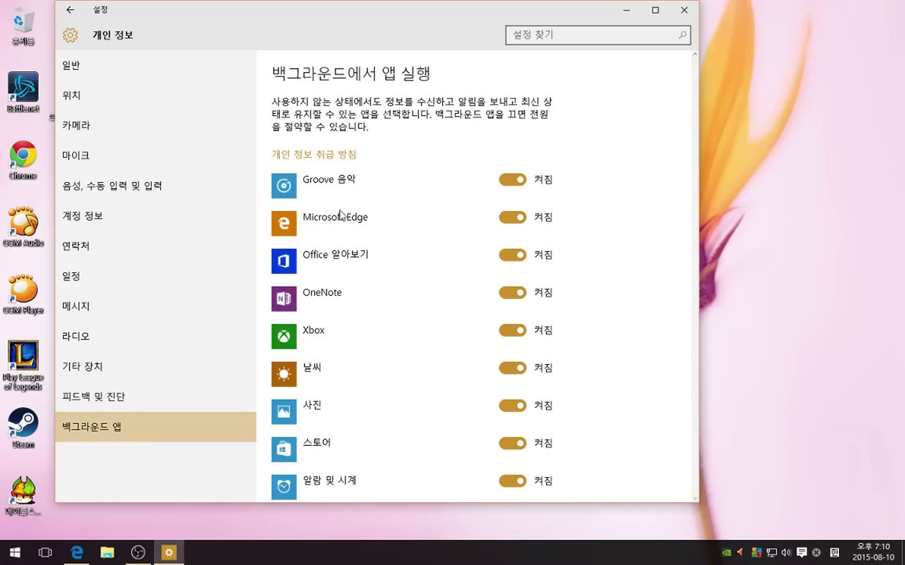
pyautogui.scroll(-5, 603, 259)
pyautogui.scroll(5, 604, 271)
pyautogui.scroll(-2, 605, 275)
pyautogui.click(511, 115)
pyautogui.click(514, 150)
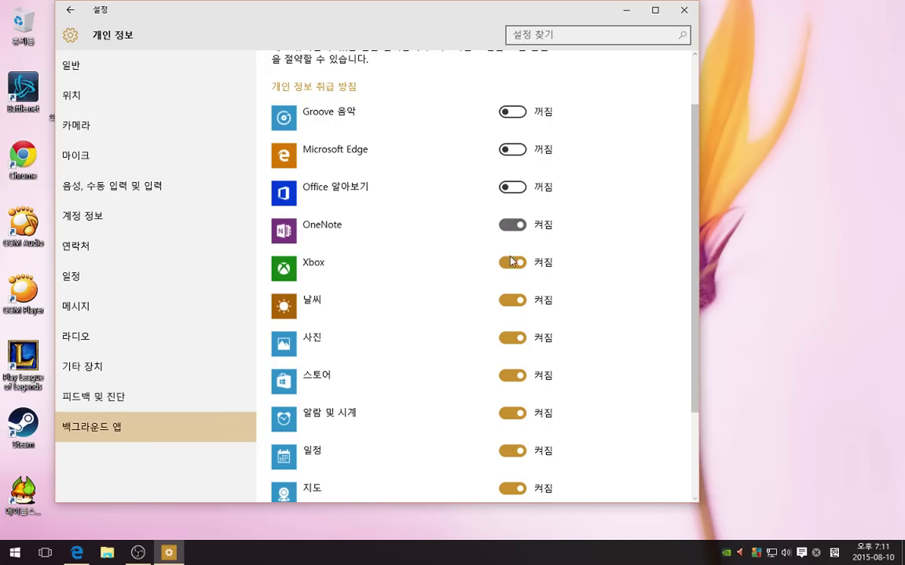
pyautogui.scroll(1, 524, 307)
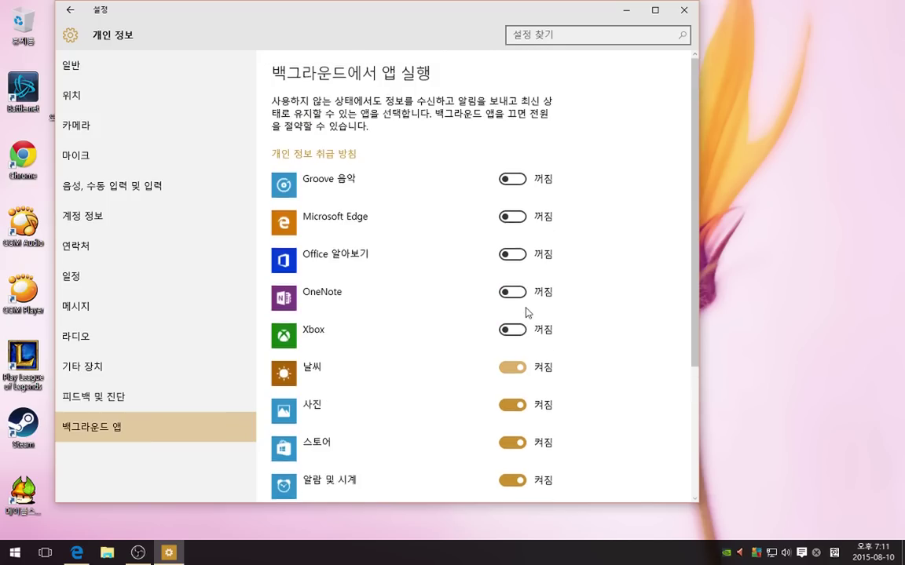
# Turn off background running for 사진, 스토어, 알람 및 시계, 일정, 지도 and 피플.
pyautogui.scroll(-3, 527, 309)
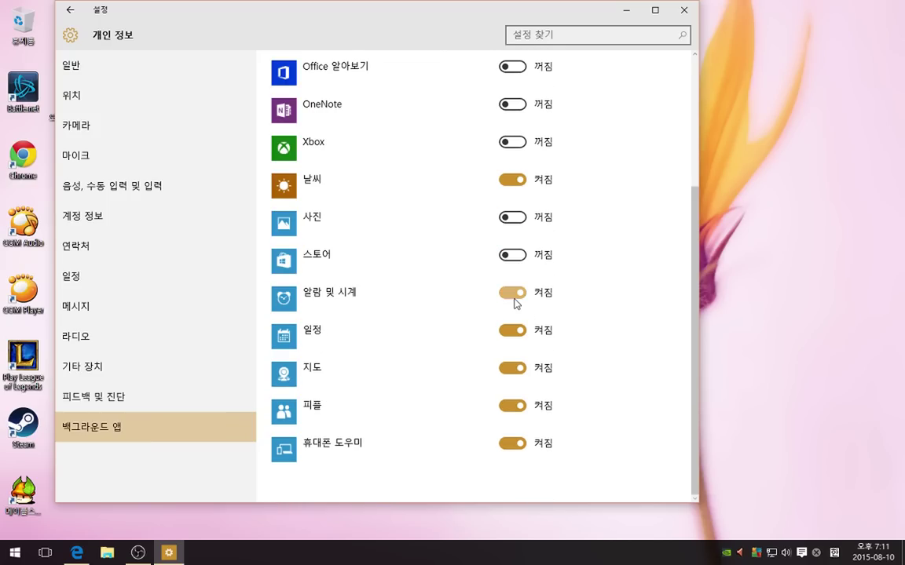
pyautogui.click(515, 331)
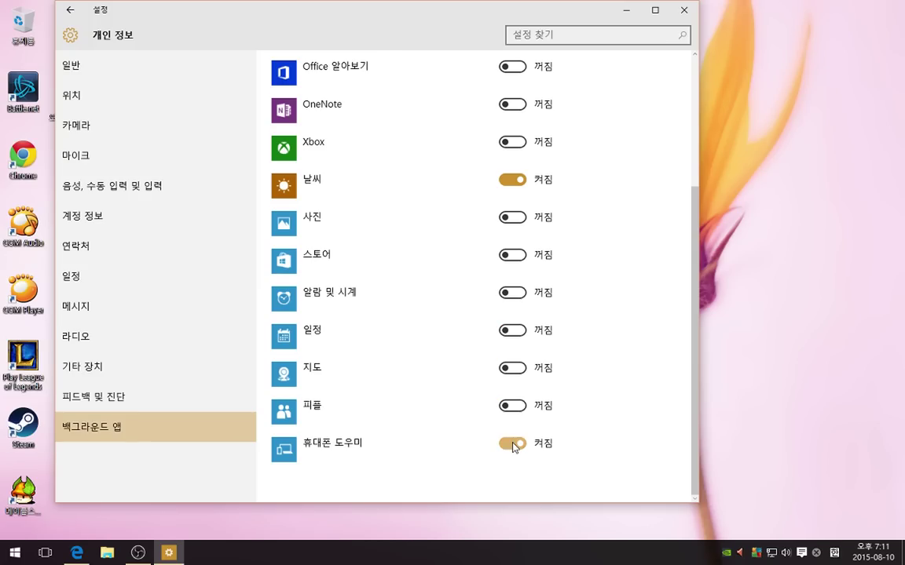
pyautogui.scroll(3, 593, 386)
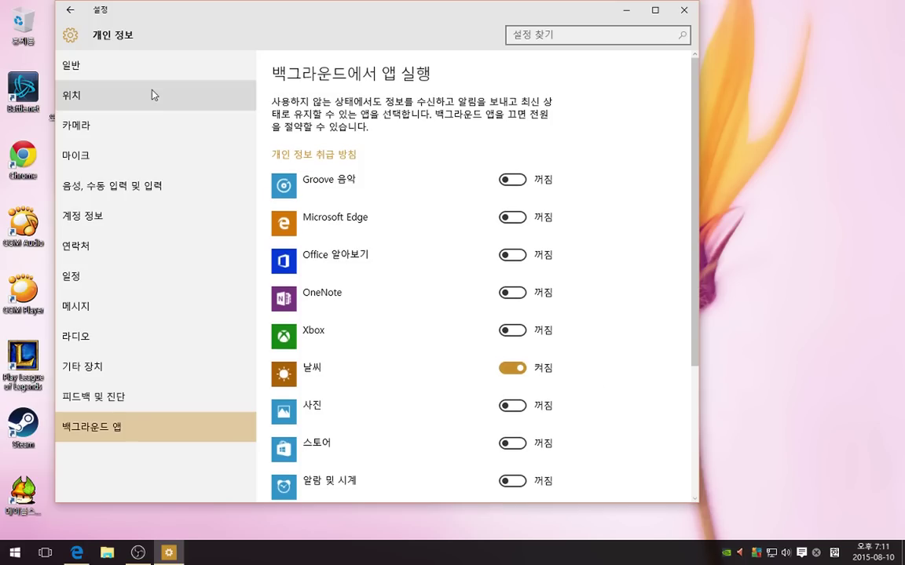
# In the personalization settings (개인 설정), set the lock screen (잠금 화면) background to the mountain lake picture.
pyautogui.click(71, 11)
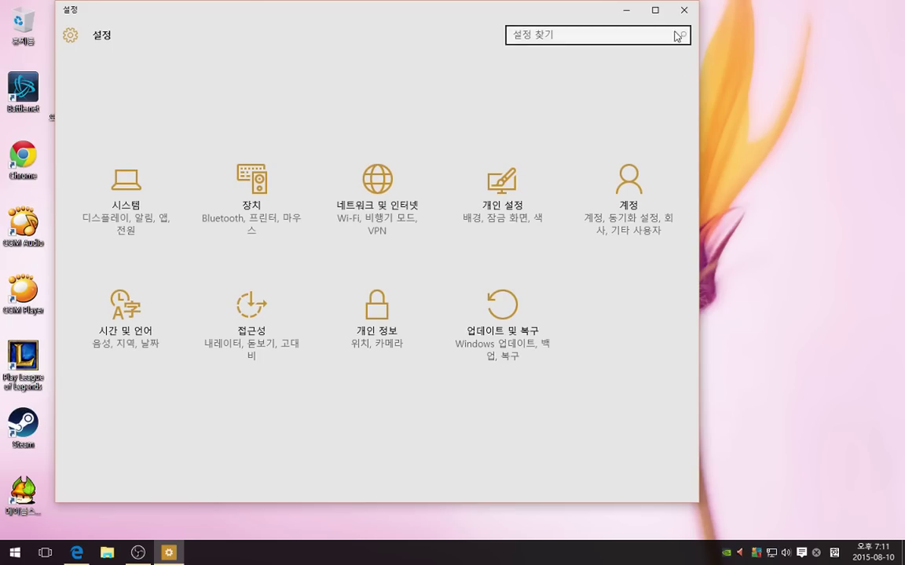
pyautogui.click(514, 192)
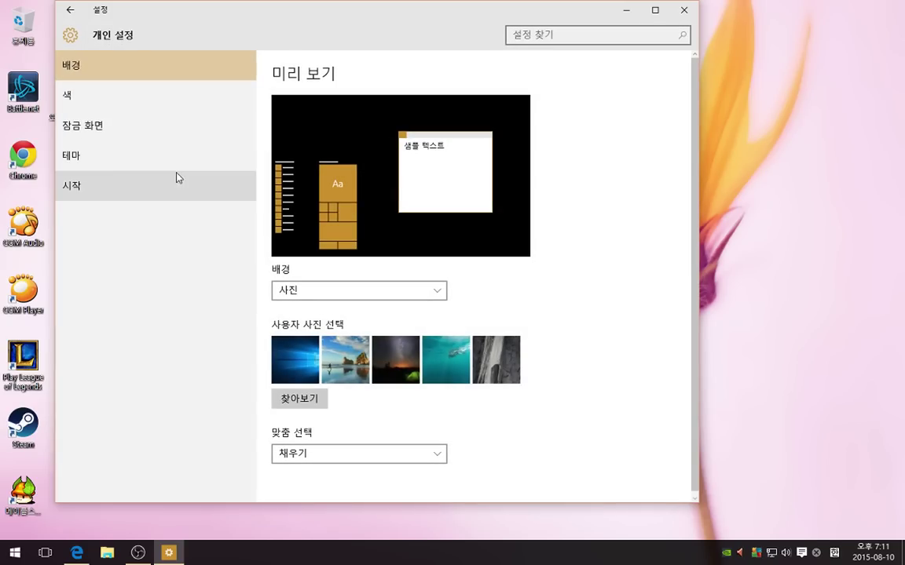
pyautogui.click(112, 137)
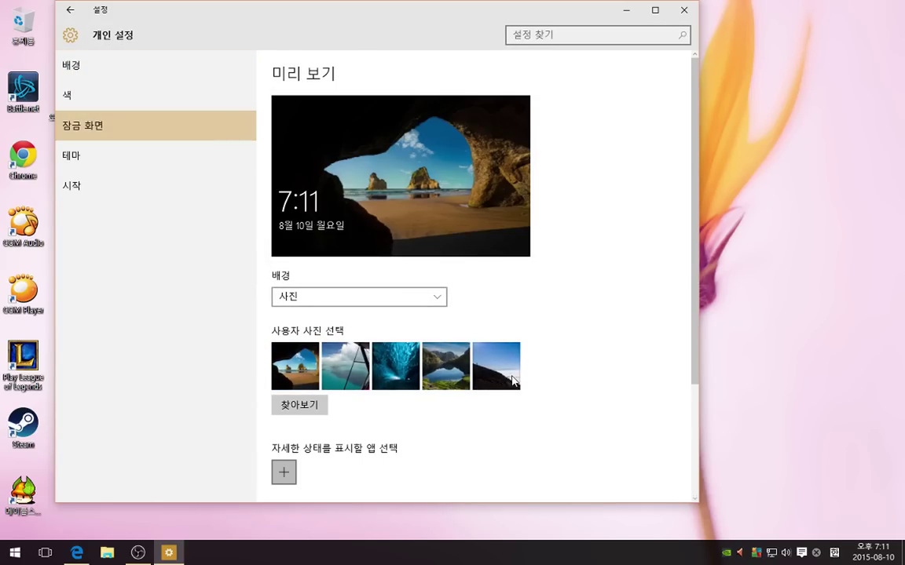
pyautogui.click(395, 374)
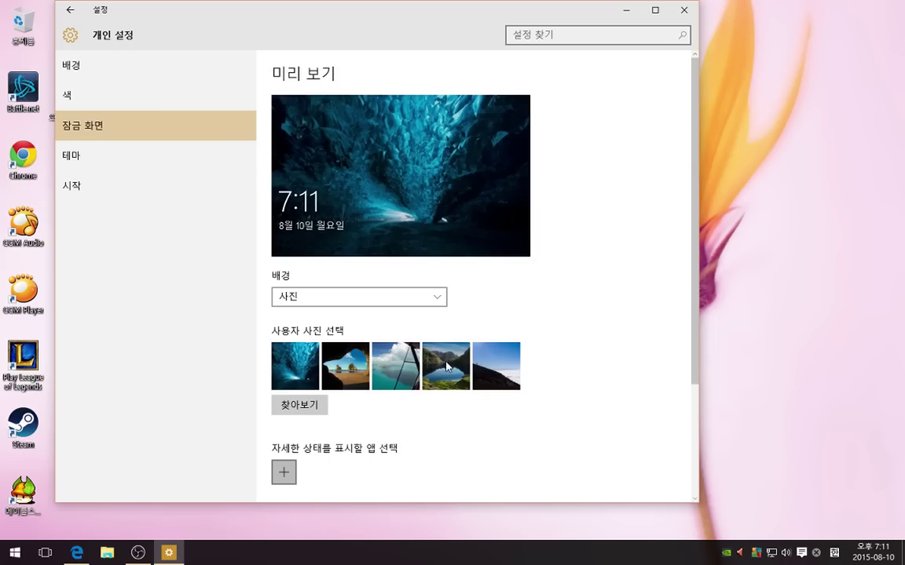
pyautogui.click(446, 367)
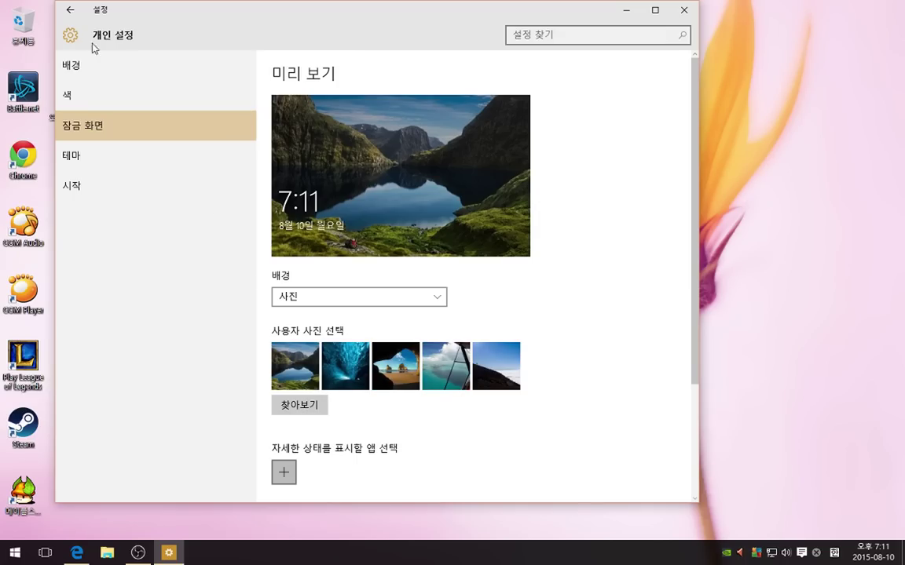
# Look at the devices (장치) settings page and close the Windows settings.
pyautogui.click(70, 9)
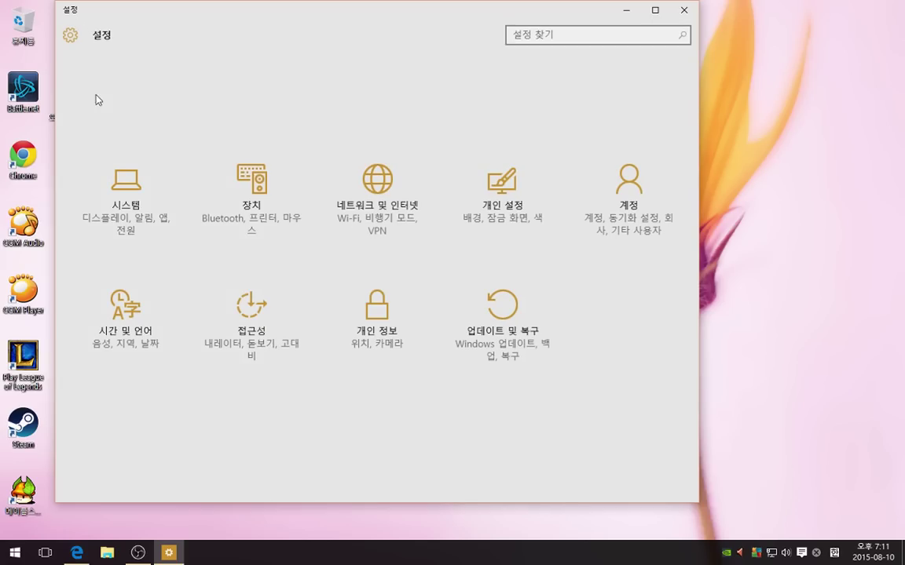
pyautogui.click(226, 196)
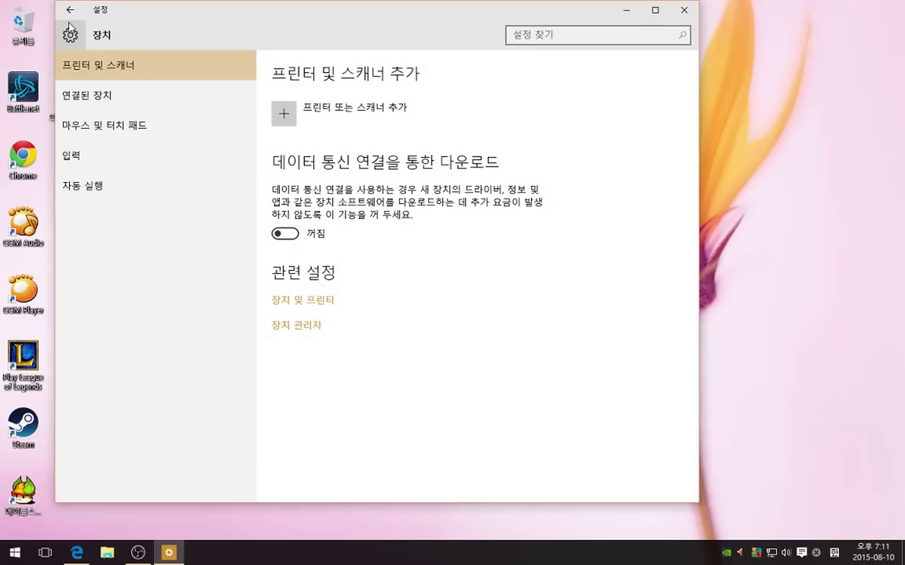
pyautogui.click(70, 11)
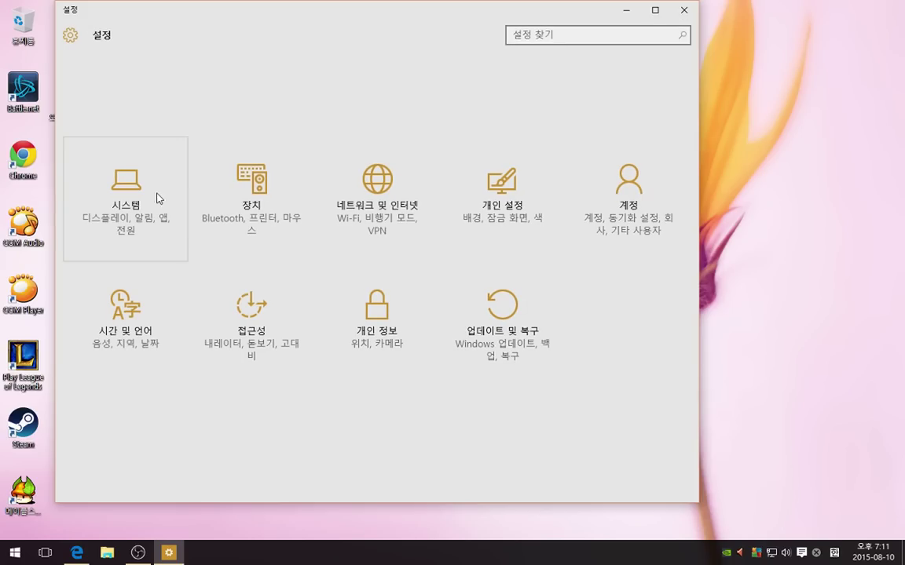
pyautogui.click(683, 10)
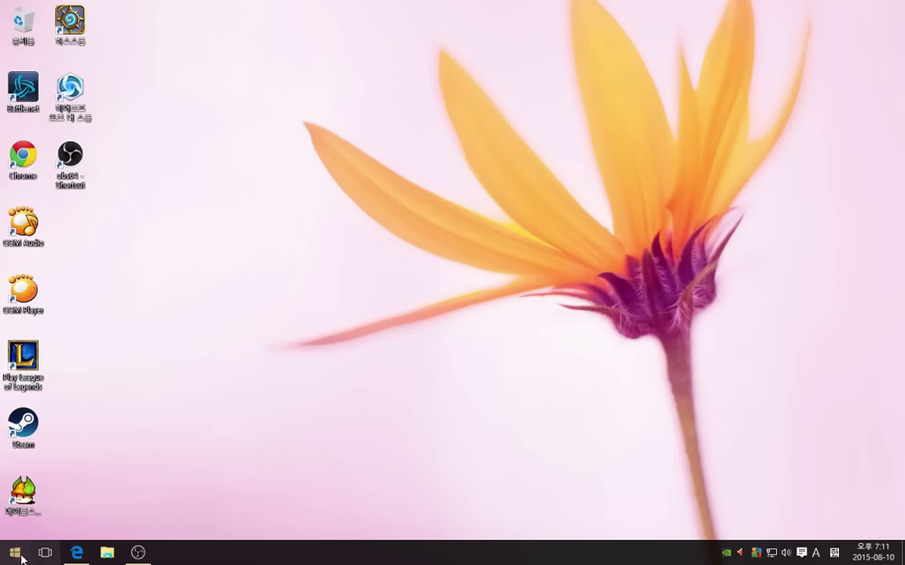
# Switch to Microsoft Edge and open naver.com, choosing to continue in Microsoft Edge (Microsoft Edge에서 계속하기).
pyautogui.click(85, 554)
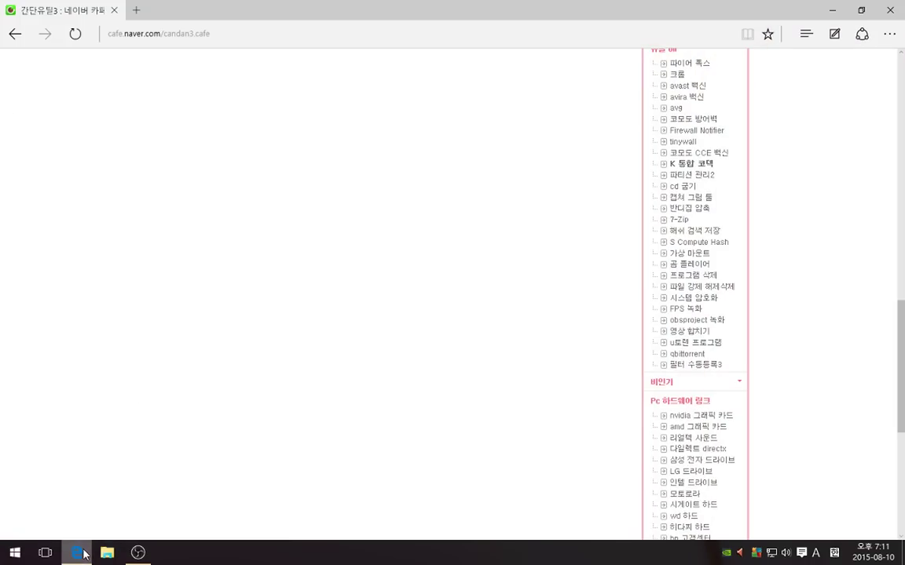
pyautogui.scroll(15, 382, 361)
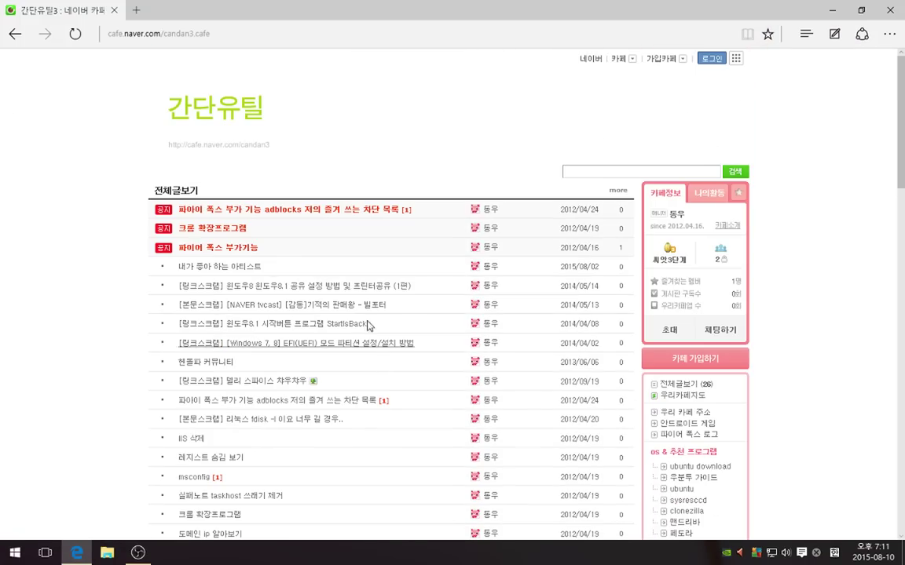
pyautogui.click(214, 34)
pyautogui.write('naverr.coi')
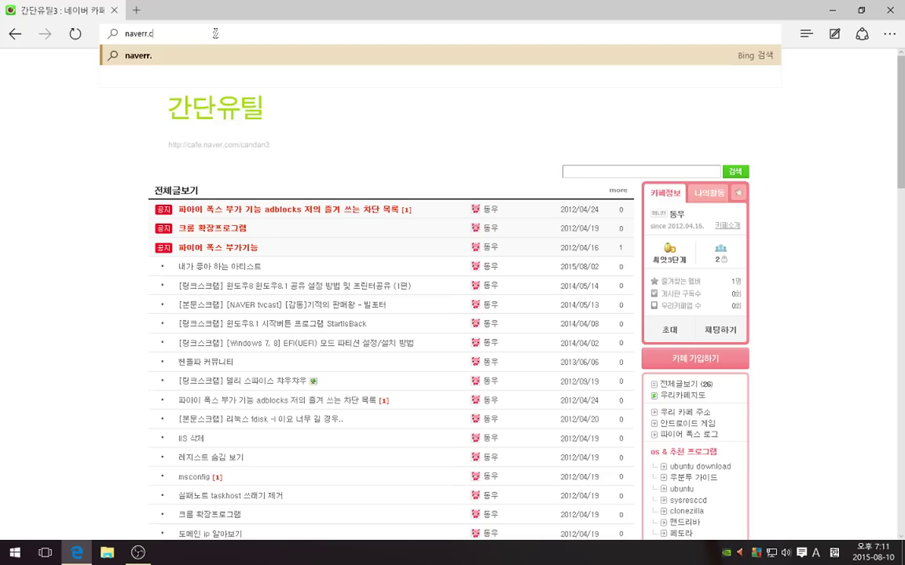
pyautogui.press('BackSpace')
pyautogui.press('BackSpace')
pyautogui.press('BackSpace')
pyautogui.press('BackSpace')
pyautogui.press('BackSpace')
pyautogui.press('BackSpace')
pyautogui.press('BackSpace')
pyautogui.press('BackSpace')
pyautogui.press('BackSpace')
pyautogui.press('BackSpace')
pyautogui.write('nave')
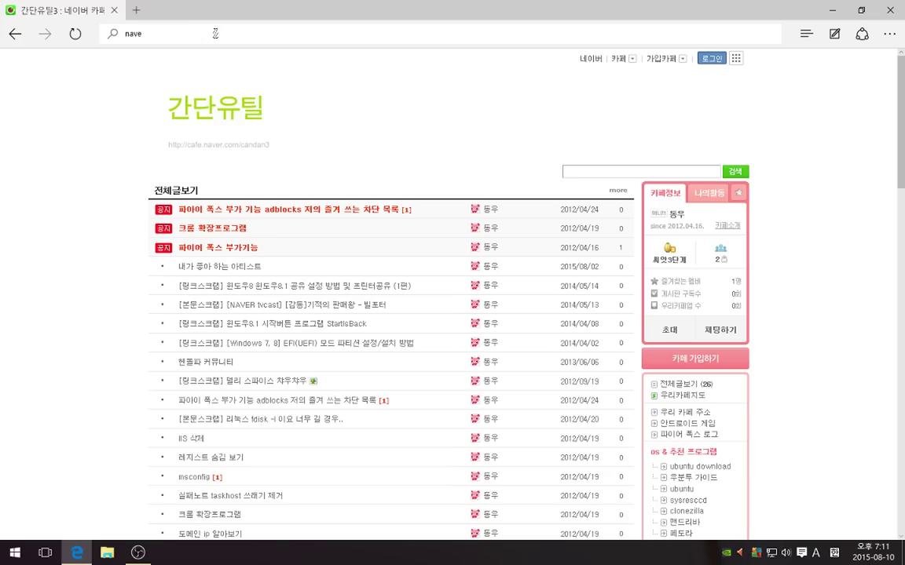
pyautogui.write('r.com')
pyautogui.press('Return')
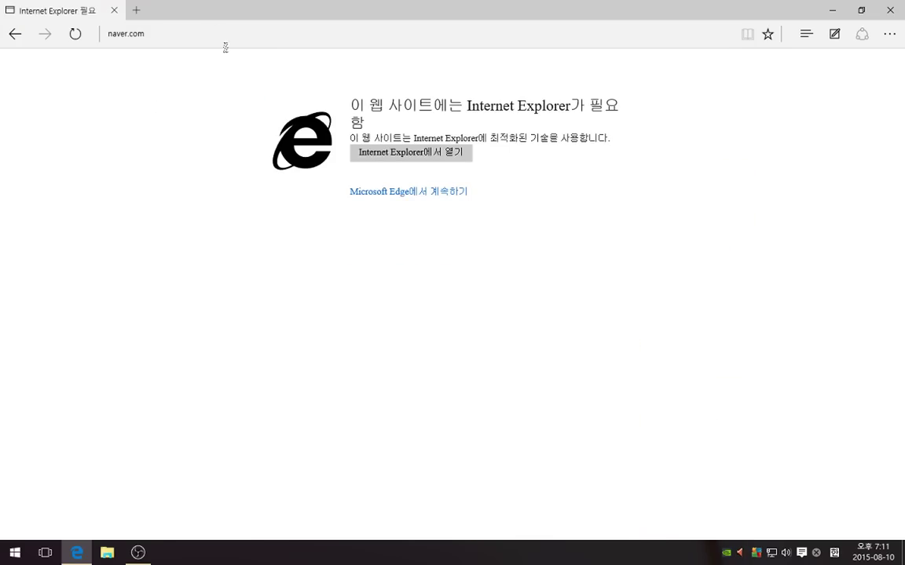
pyautogui.click(379, 193)
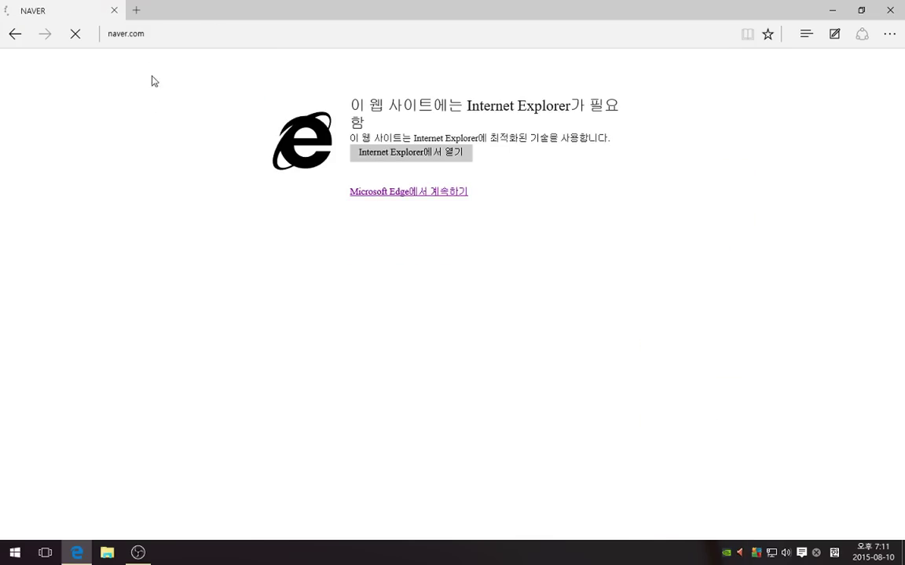
pyautogui.click(203, 35)
pyautogui.hotkey('ctrl', 'c')
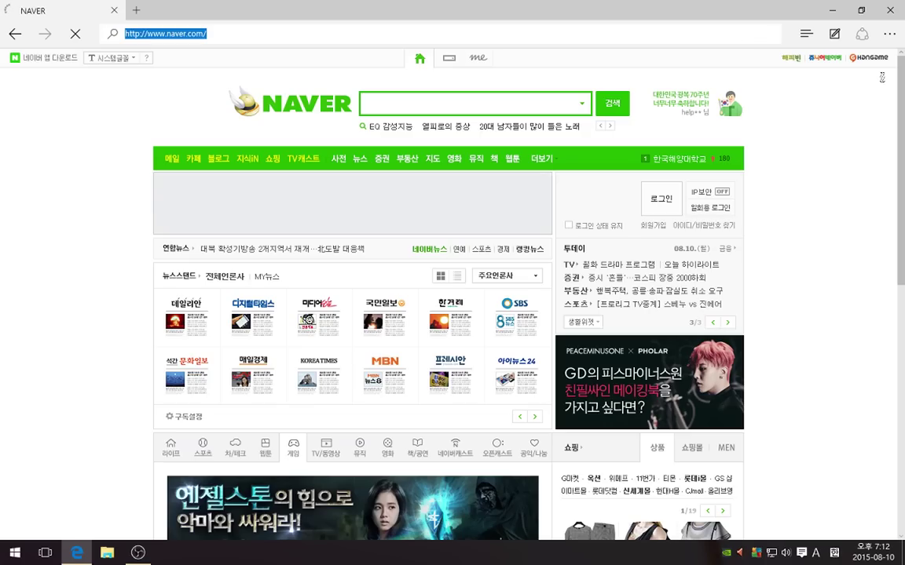
pyautogui.click(889, 34)
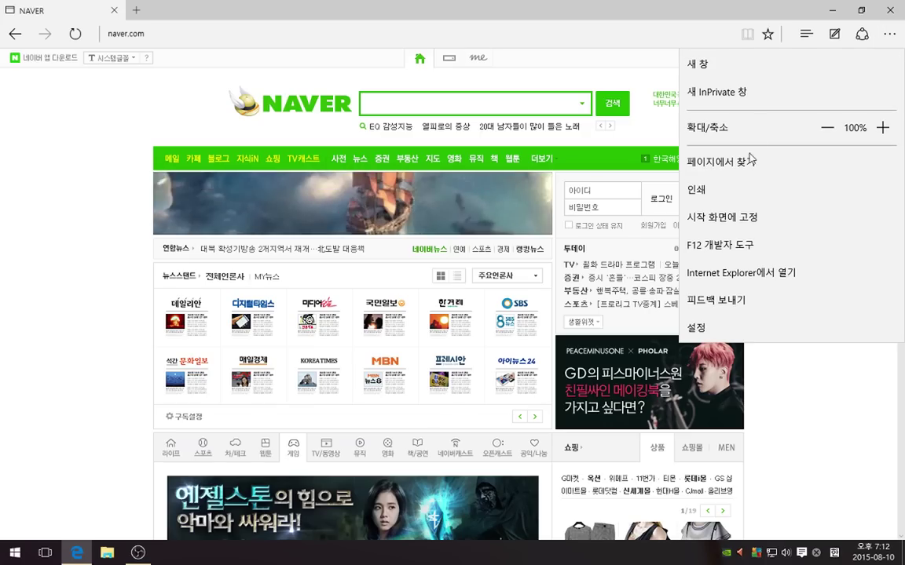
pyautogui.click(707, 326)
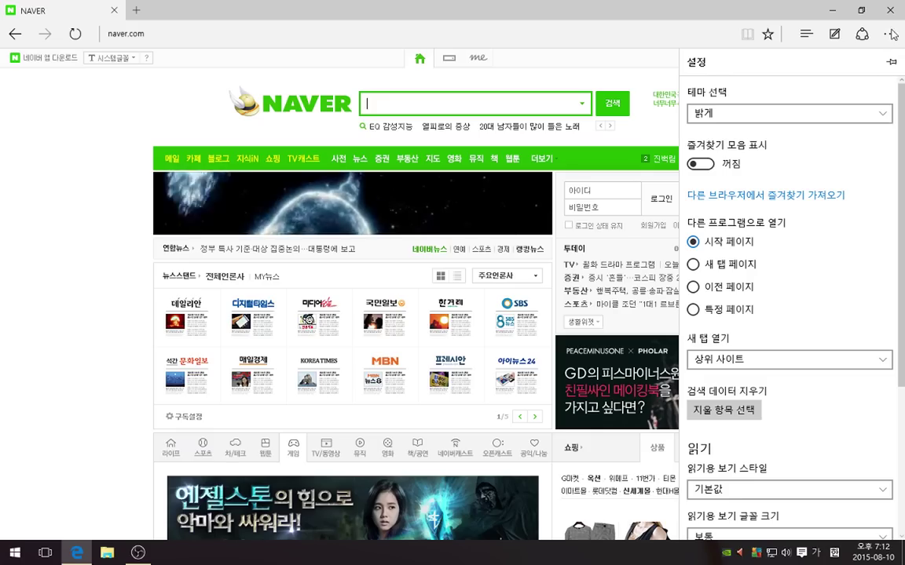
pyautogui.click(693, 310)
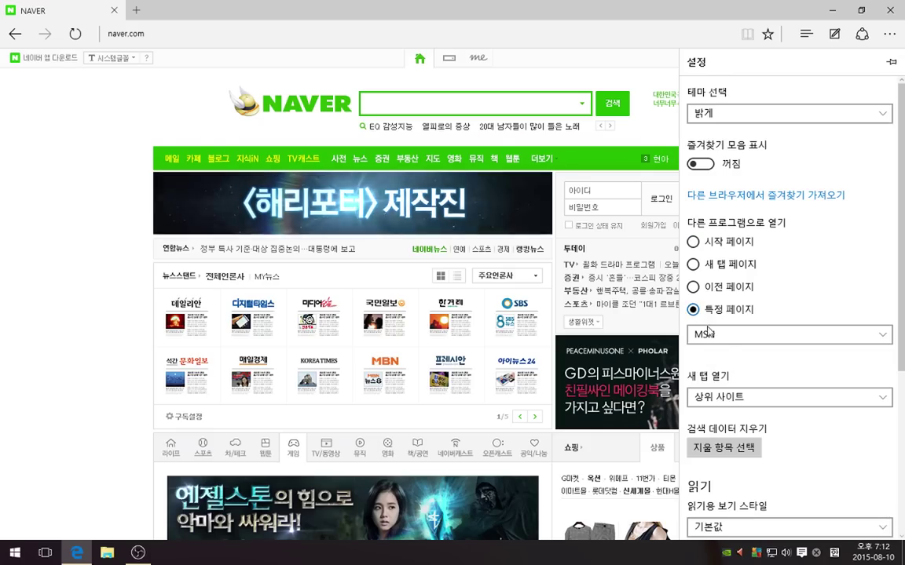
pyautogui.click(714, 334)
pyautogui.click(724, 390)
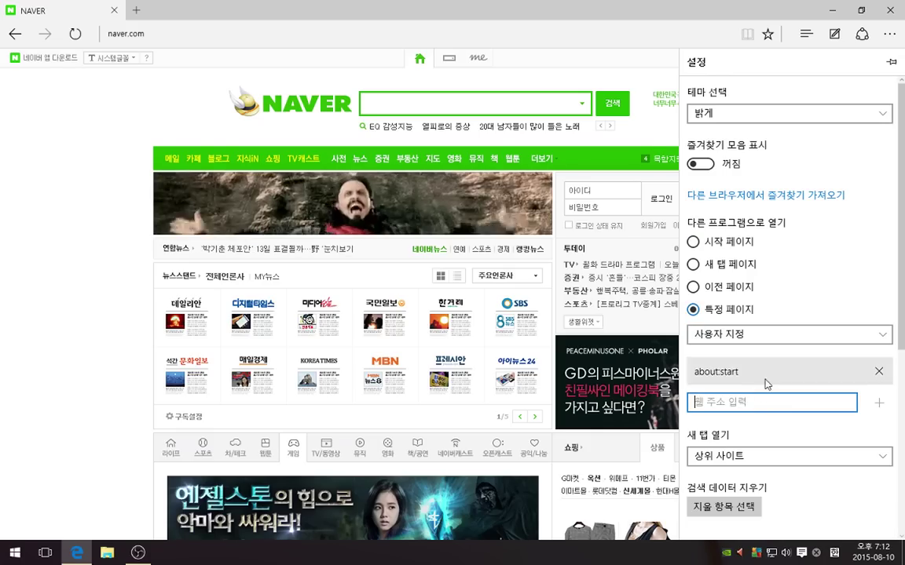
pyautogui.hotkey('ctrl', 'v')
pyautogui.click(876, 403)
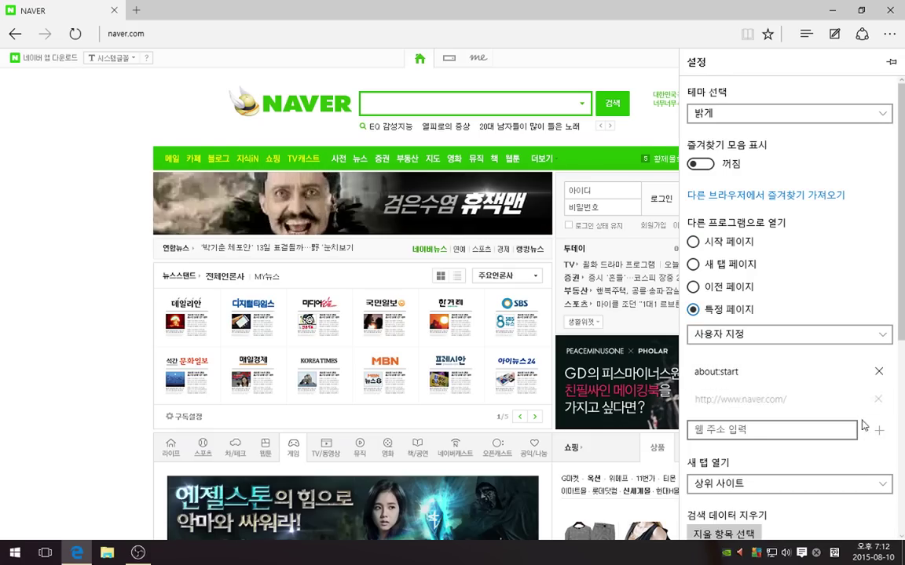
pyautogui.click(880, 370)
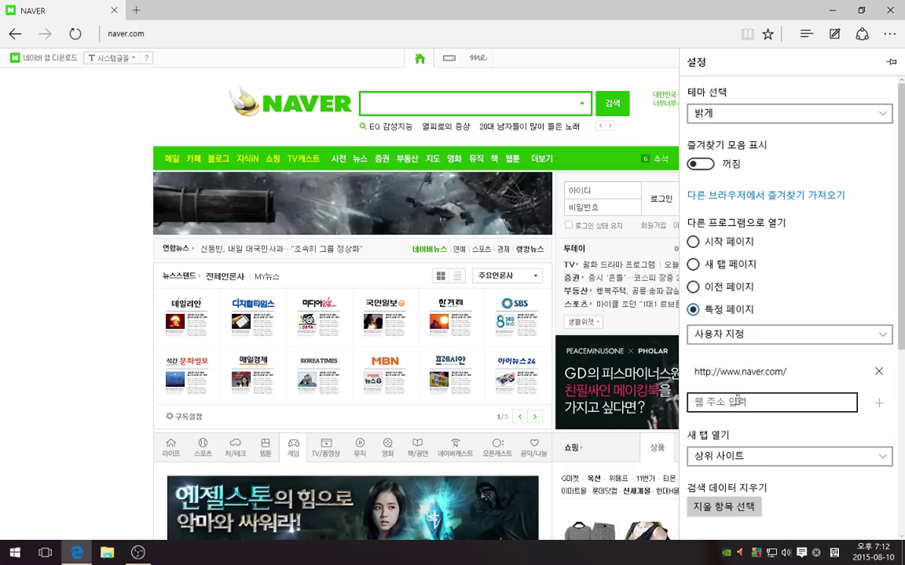
pyautogui.click(34, 194)
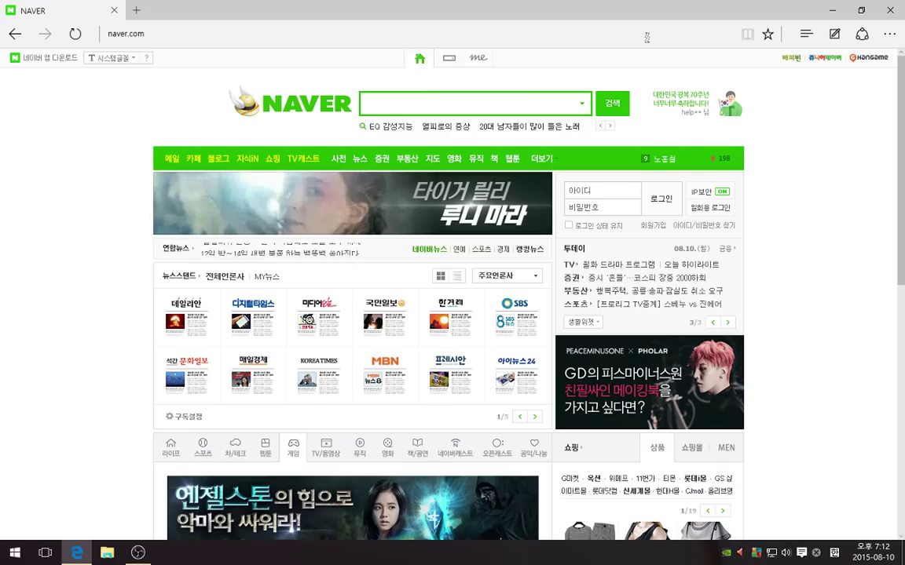
# Turn on the favorites bar display (즐겨찾기 모음 표시) in the browser settings.
pyautogui.click(889, 33)
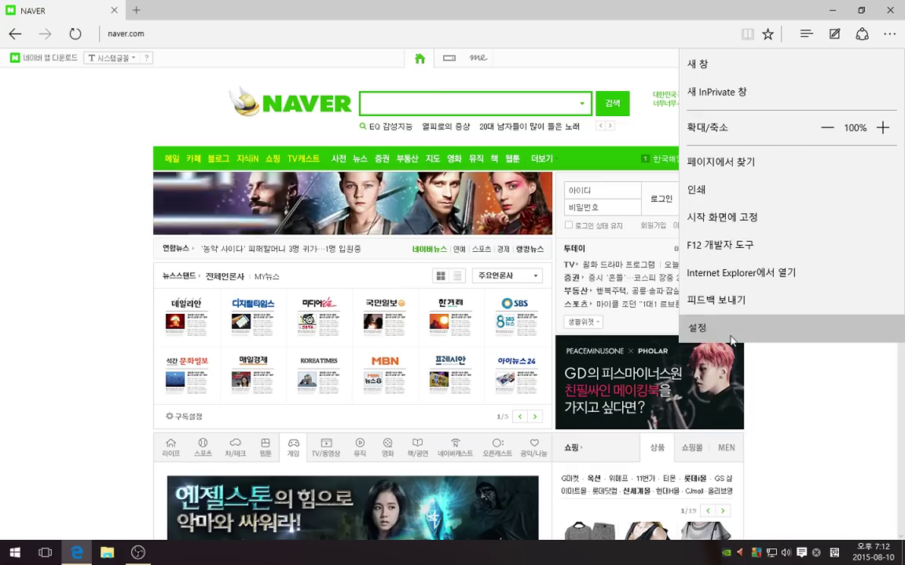
pyautogui.click(697, 328)
pyautogui.click(750, 168)
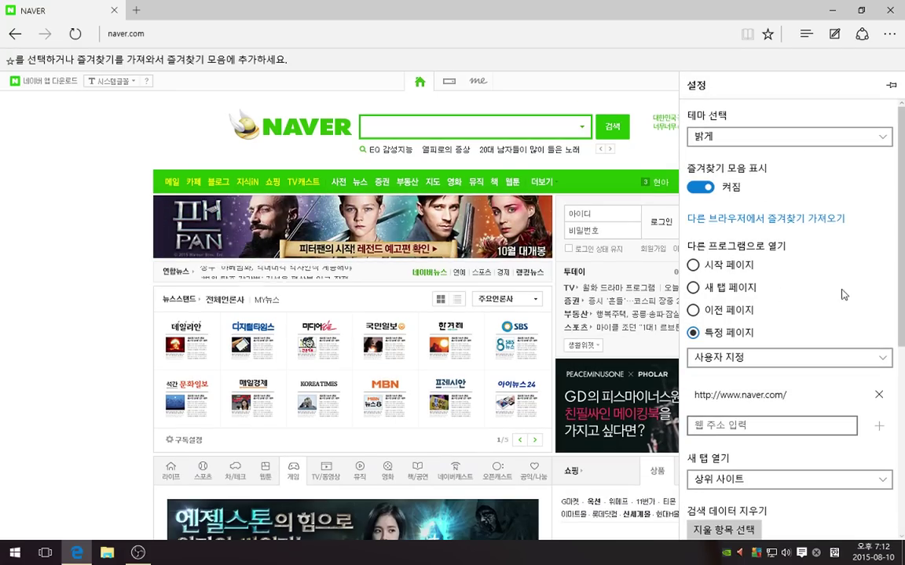
pyautogui.scroll(-8, 846, 277)
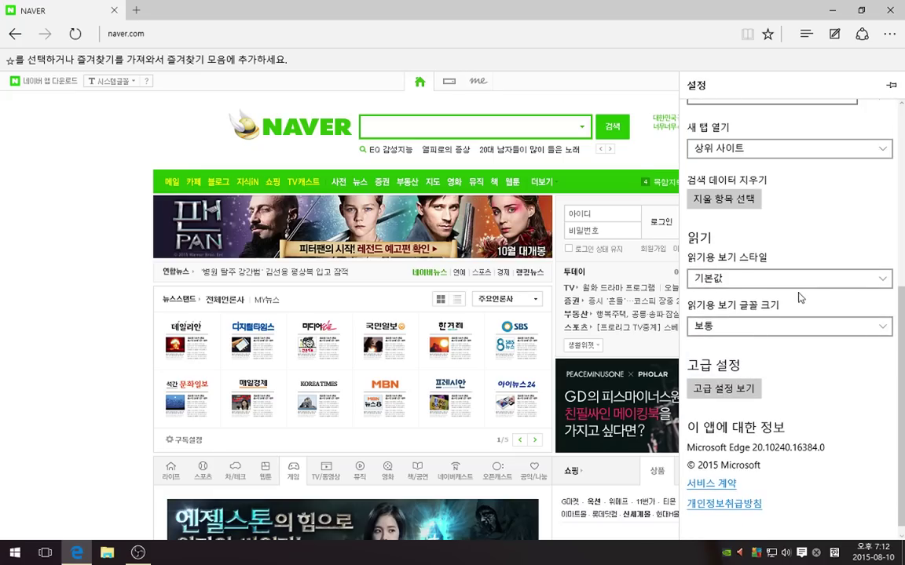
pyautogui.click(751, 382)
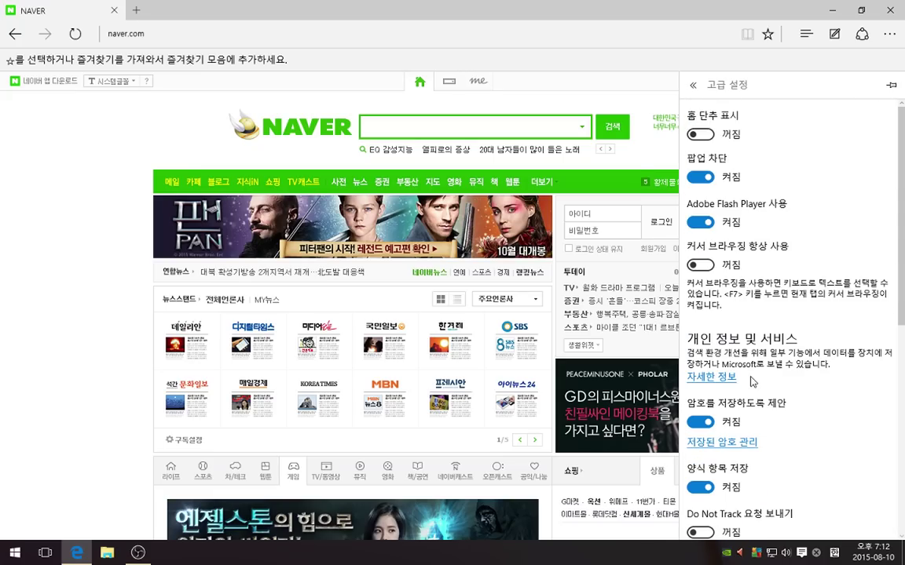
pyautogui.click(701, 135)
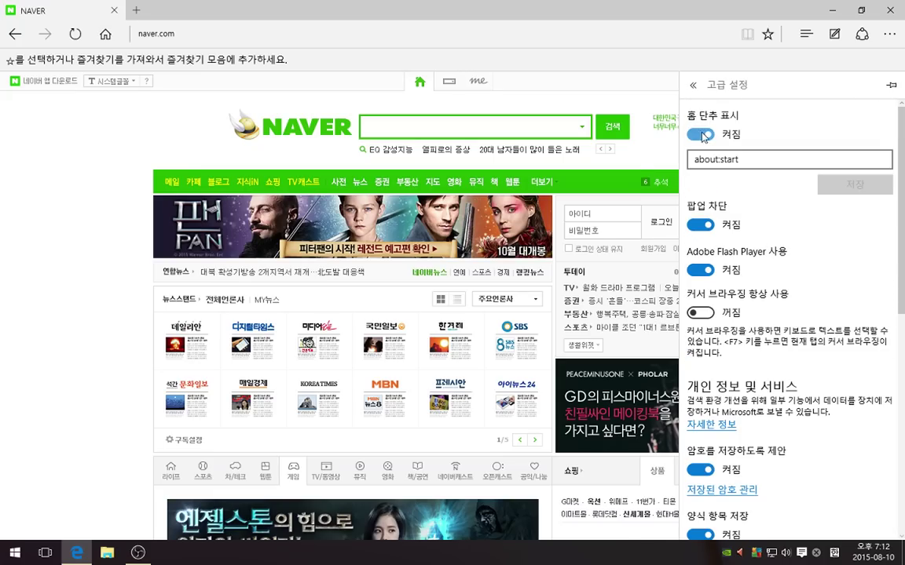
pyautogui.moveTo(761, 159); pyautogui.dragTo(699, 161)
pyautogui.hotkey('ctrl', 'v')
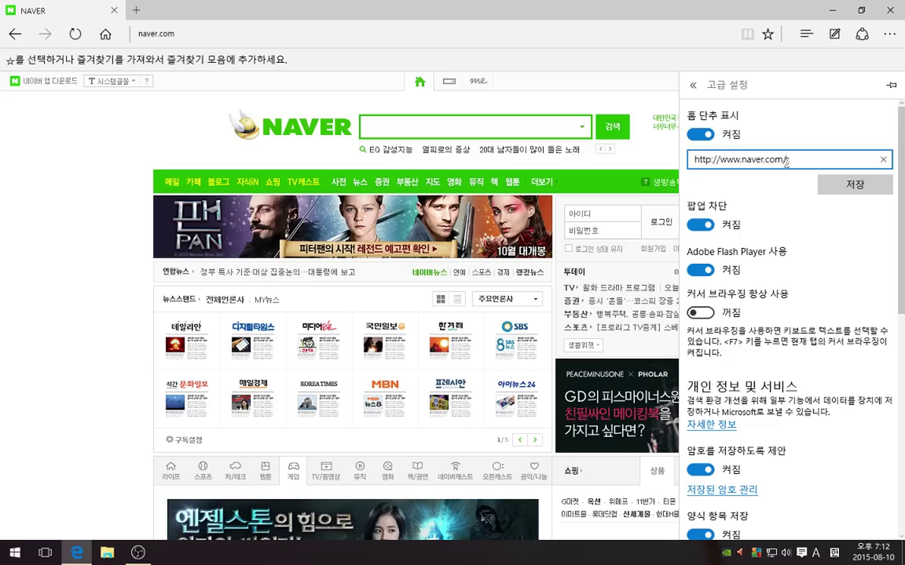
pyautogui.click(842, 186)
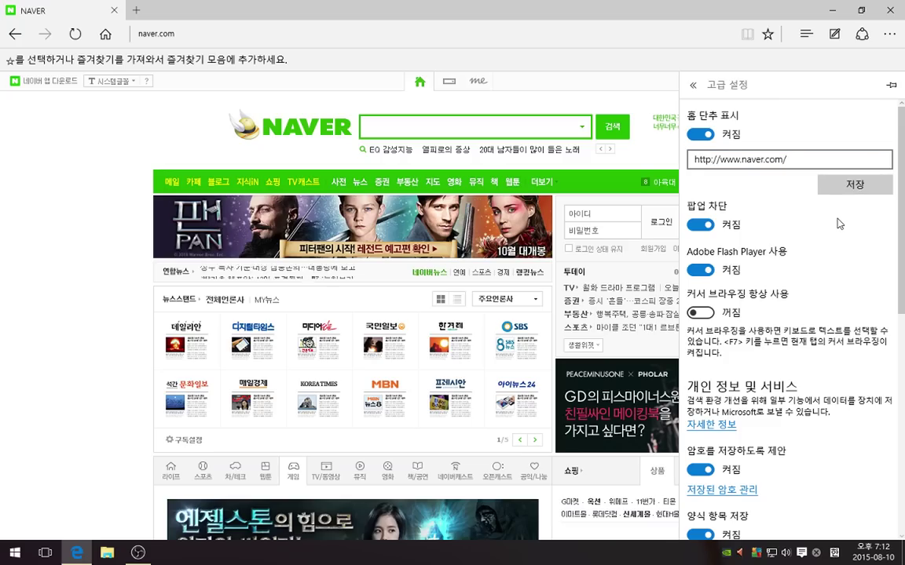
pyautogui.click(97, 176)
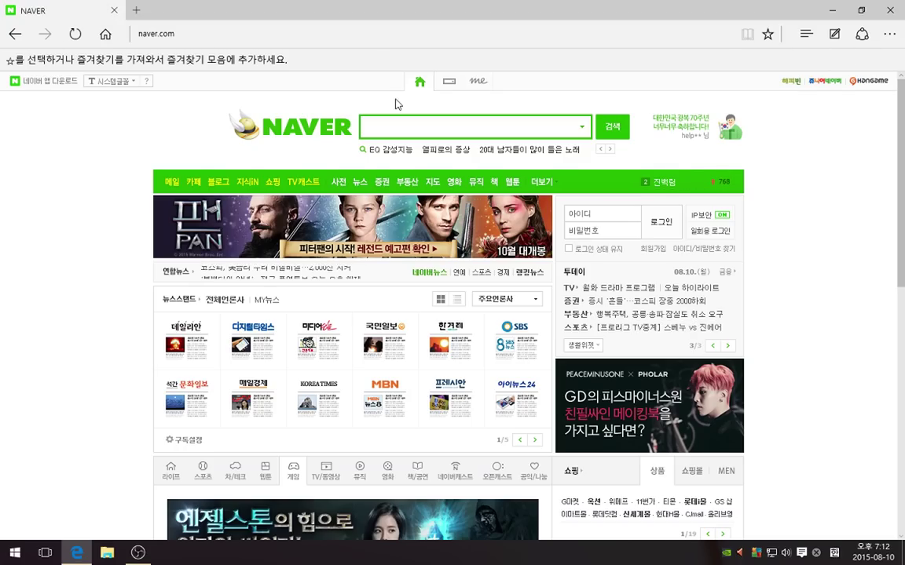
# Turn off the favorites bar display (즐겨찾기 모음 표시) in the browser settings.
pyautogui.click(889, 34)
pyautogui.click(699, 327)
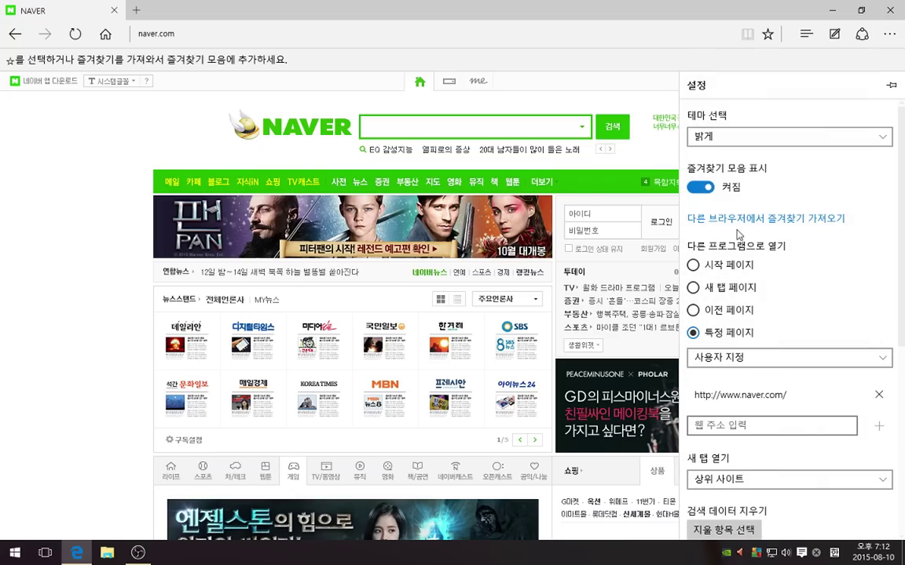
pyautogui.click(703, 187)
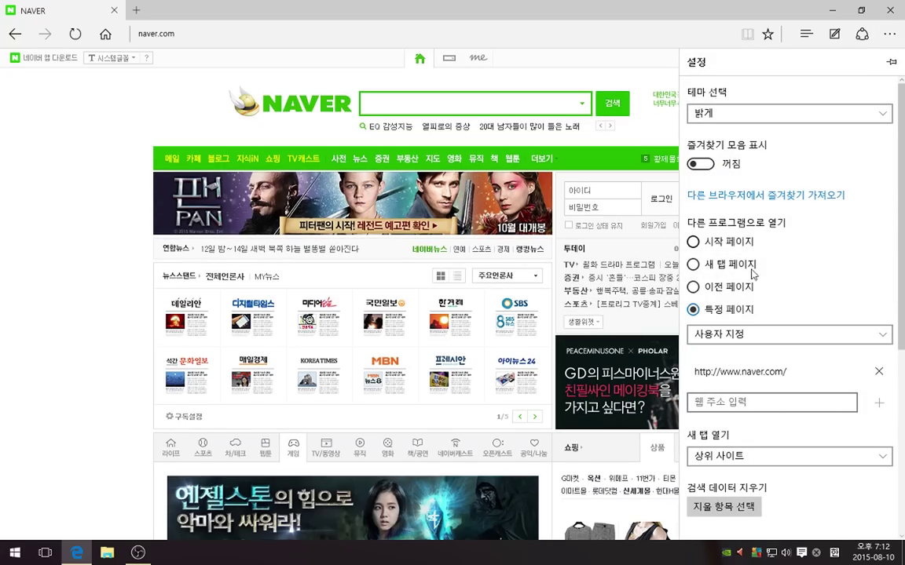
# Turn off the home button display (홈 단추 표시) in the advanced settings (고급 설정) and leave the settings.
pyautogui.scroll(-4, 754, 330)
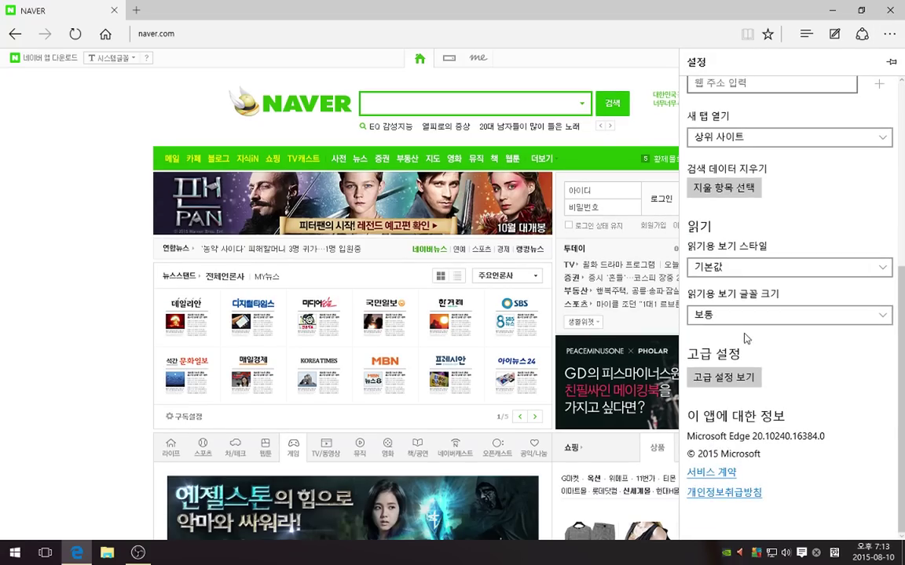
pyautogui.click(723, 377)
pyautogui.click(702, 112)
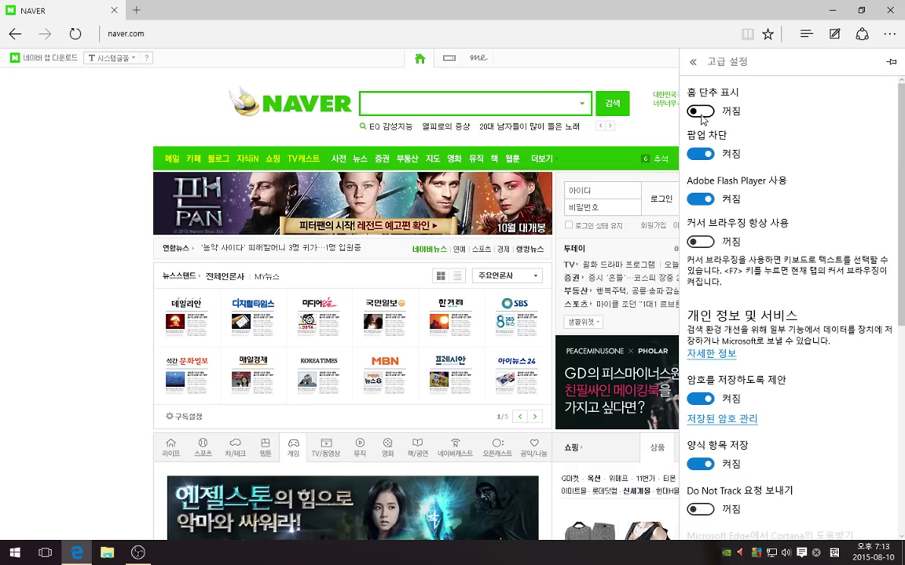
pyautogui.press('Escape')
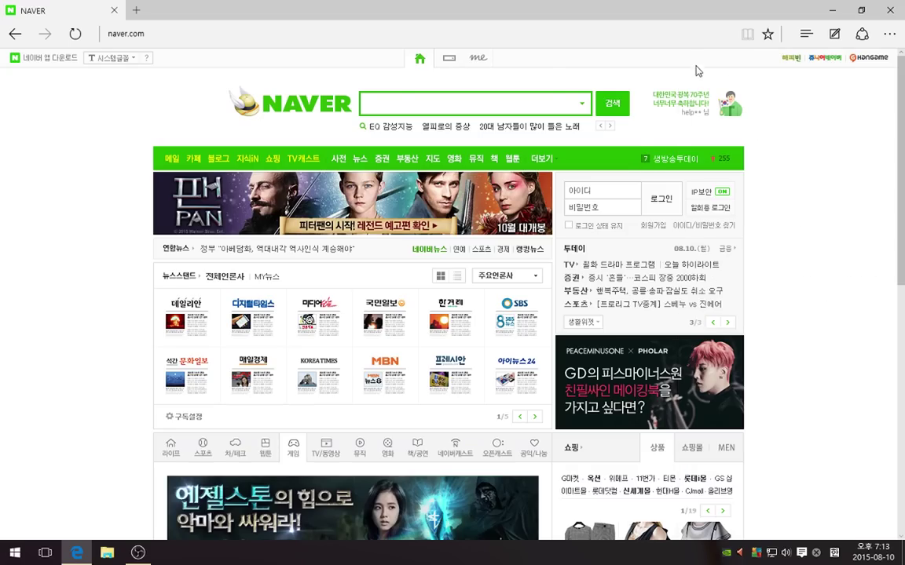
# In the browser's advanced settings (고급 설정), turn off the offer to save passwords (암호를 저장하도록 제안) and close the browser.
pyautogui.click(890, 36)
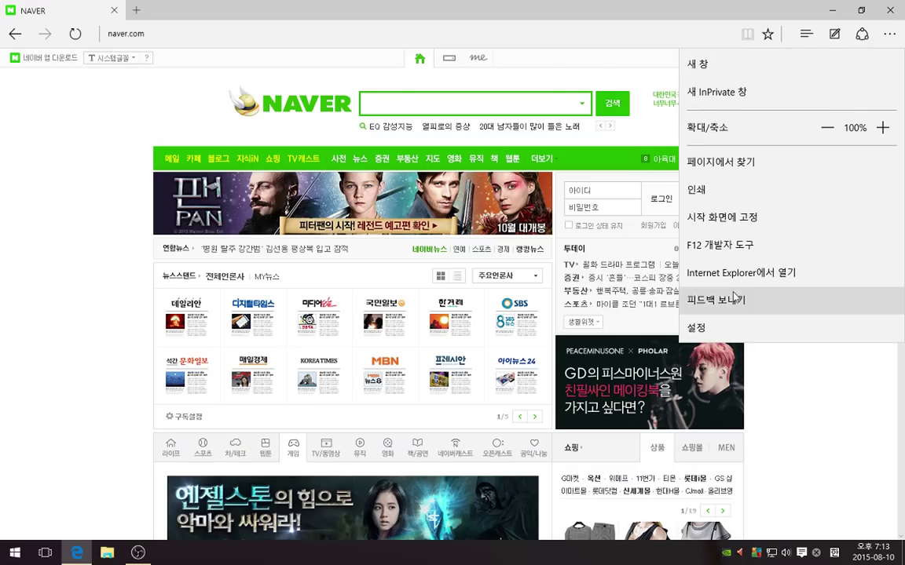
pyautogui.click(699, 320)
pyautogui.scroll(-4, 736, 409)
pyautogui.click(739, 383)
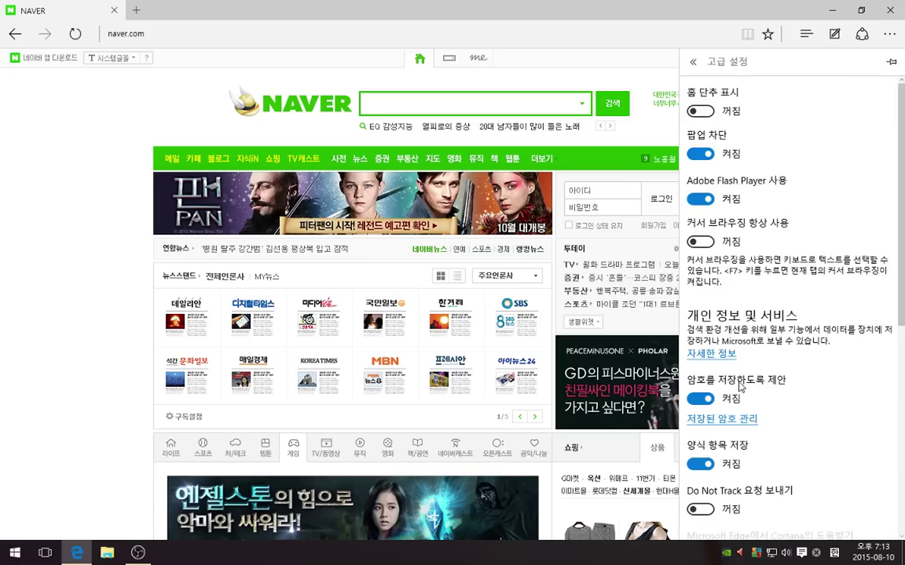
pyautogui.scroll(-8, 747, 374)
pyautogui.scroll(2, 724, 273)
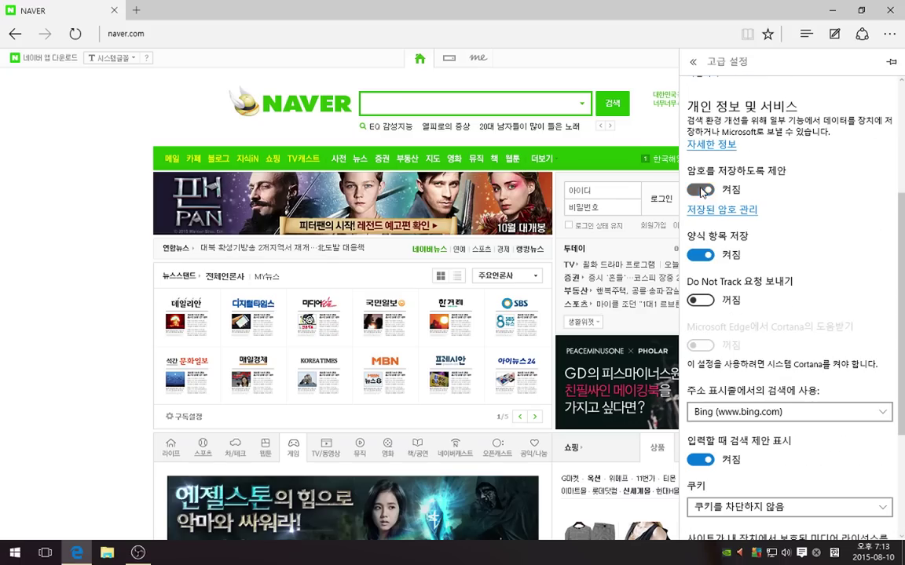
pyautogui.scroll(-4, 800, 273)
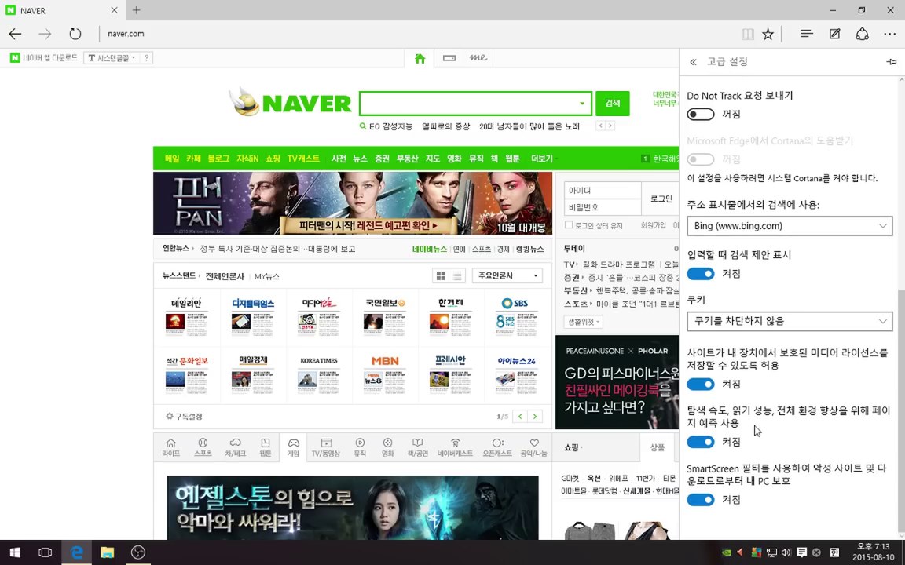
pyautogui.scroll(8, 807, 180)
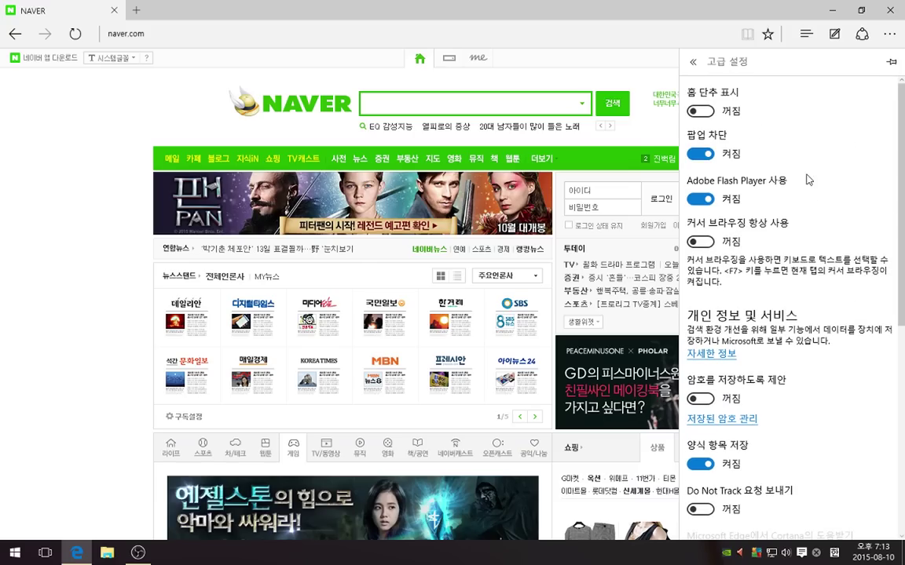
pyautogui.click(137, 233)
pyautogui.click(889, 9)
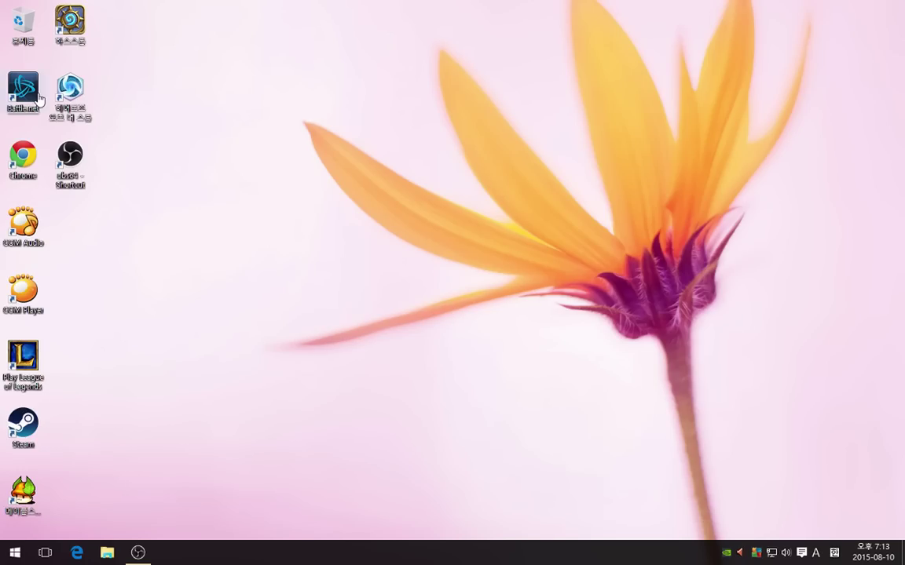
pyautogui.click(8, 557)
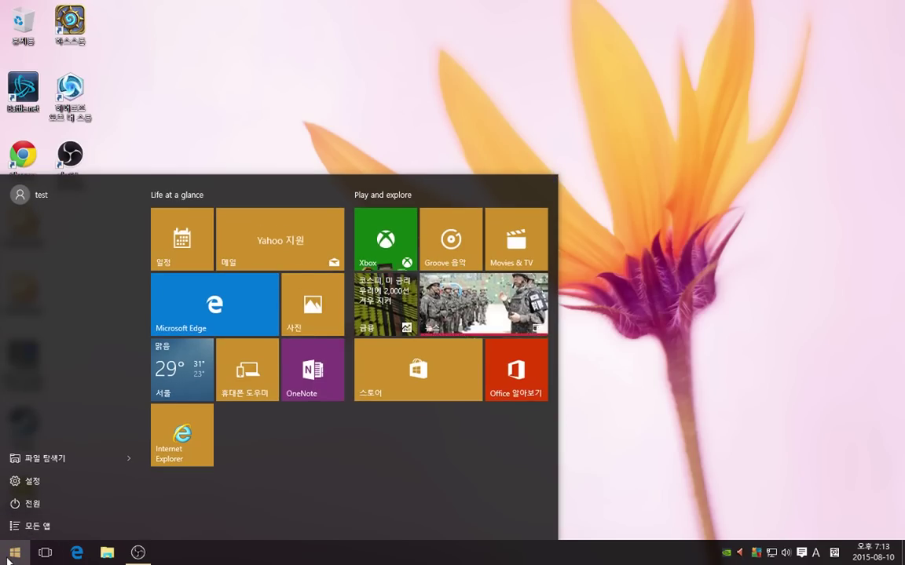
pyautogui.click(40, 481)
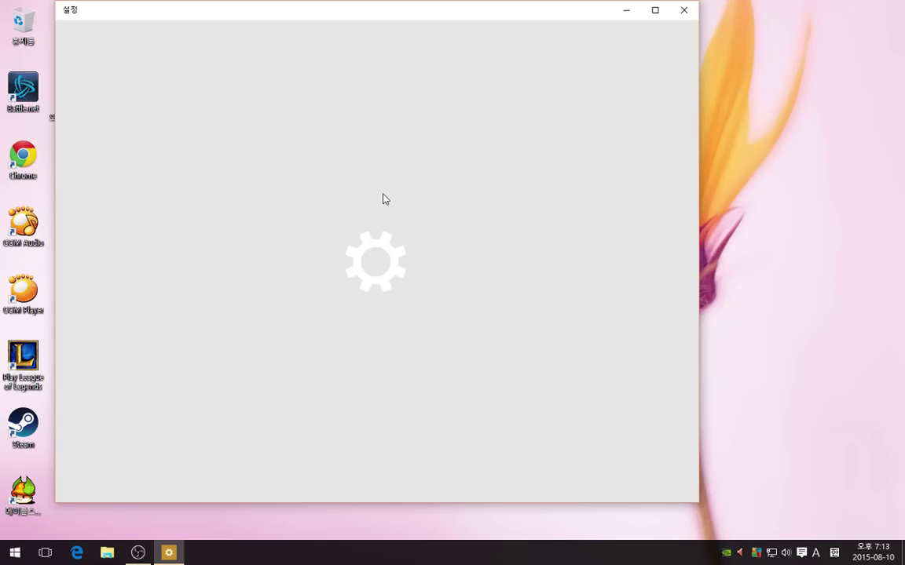
pyautogui.click(680, 15)
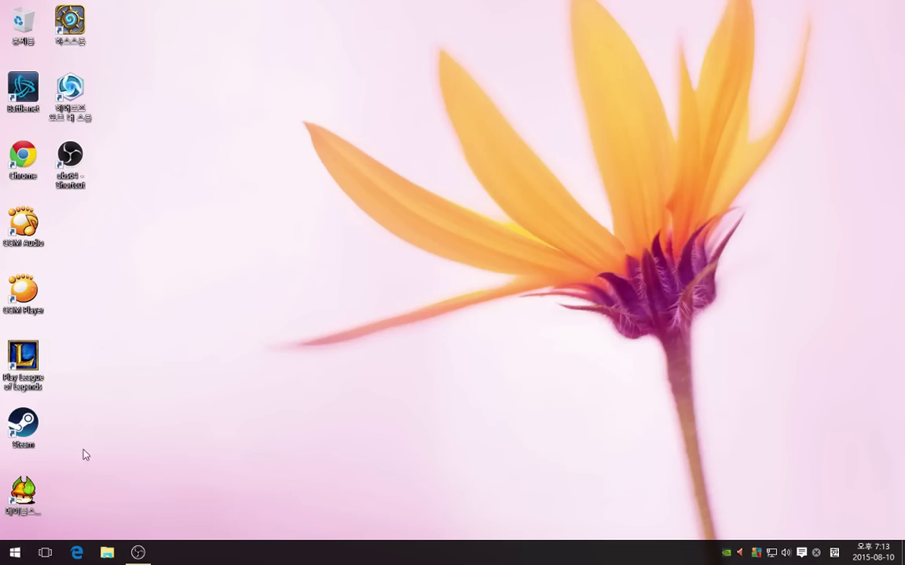
# Open the file location of 메이플스토리2 from the all apps list and go up to the Programs folder.
pyautogui.click(14, 553)
pyautogui.click(32, 530)
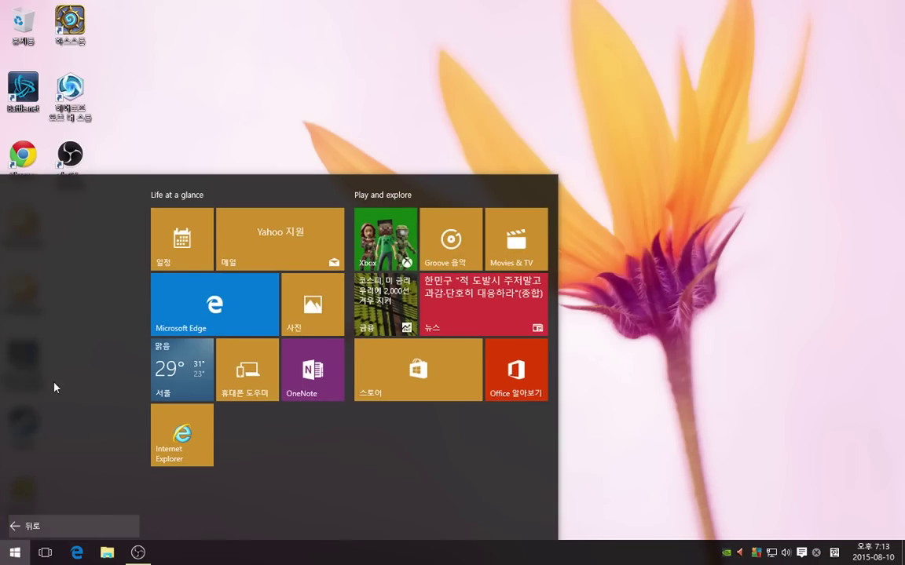
pyautogui.scroll(-3, 63, 369)
pyautogui.scroll(3, 63, 369)
pyautogui.scroll(-6, 64, 347)
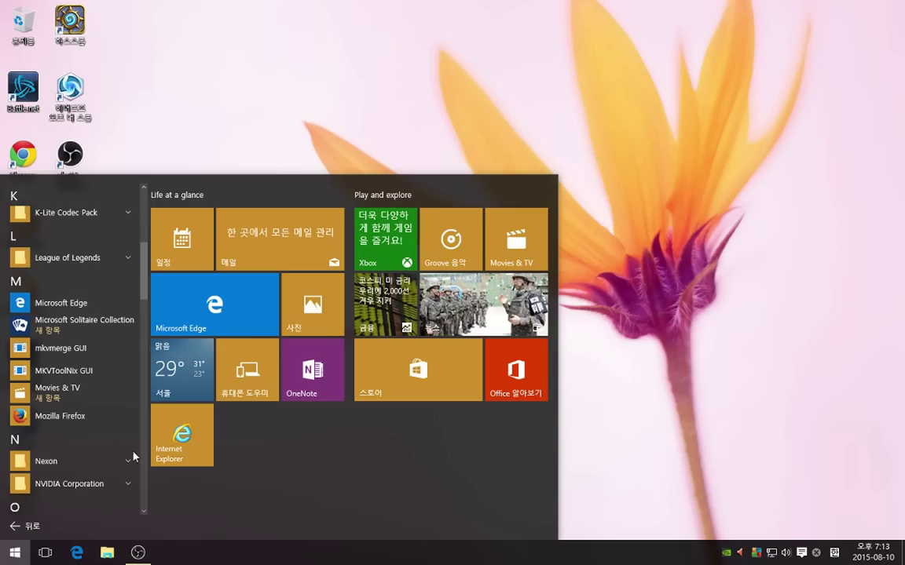
pyautogui.click(68, 459)
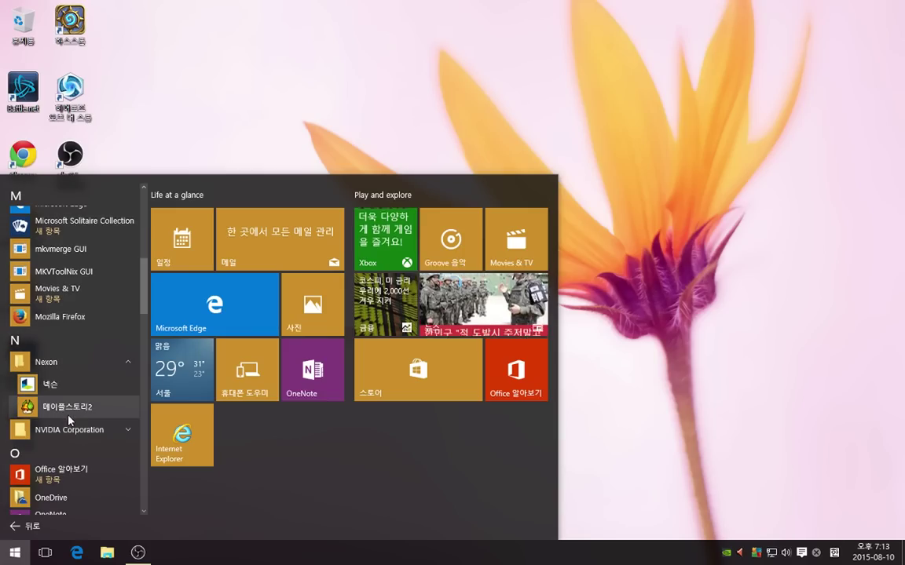
pyautogui.rightClick(70, 408)
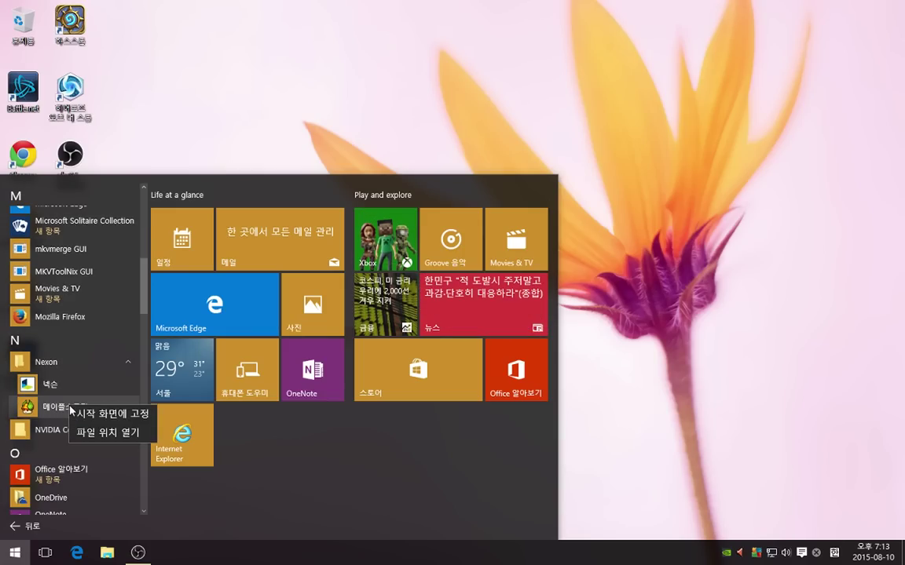
pyautogui.click(102, 432)
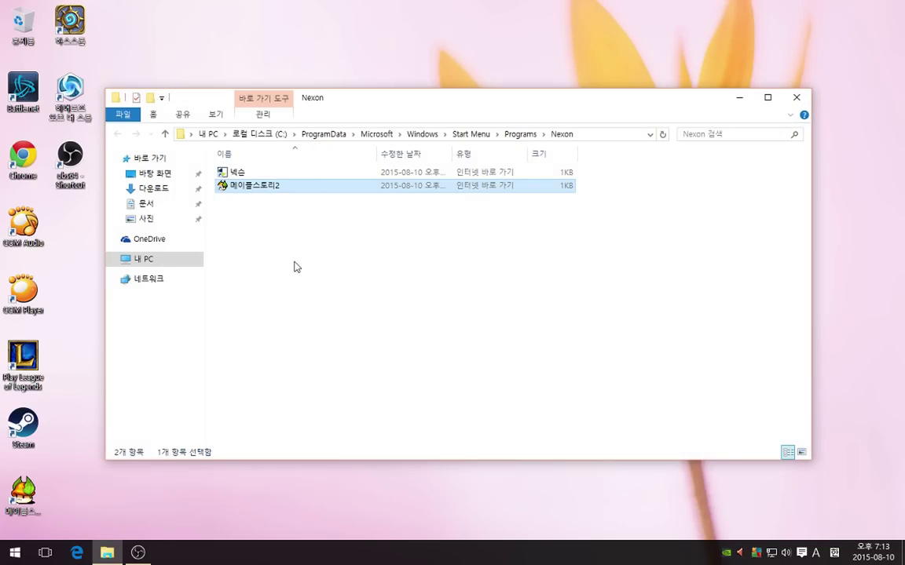
pyautogui.click(524, 134)
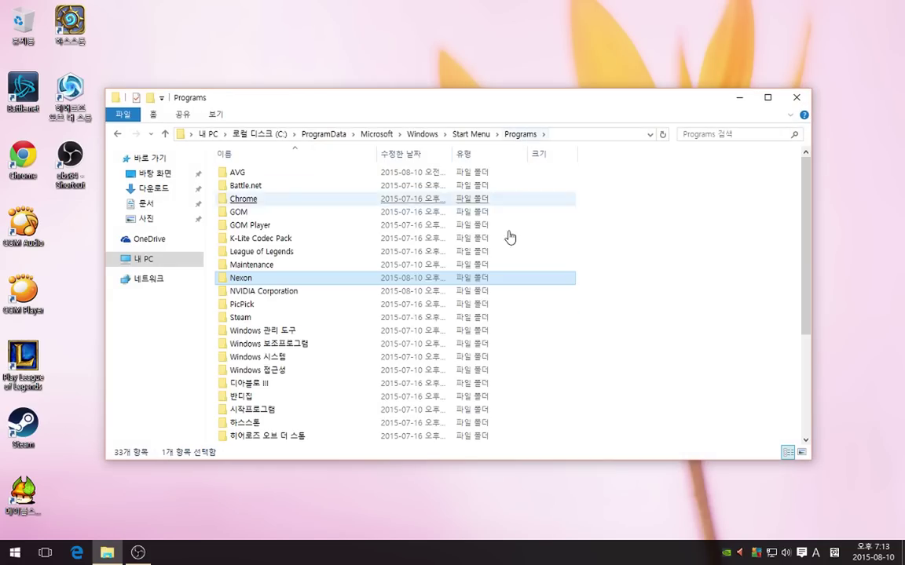
pyautogui.scroll(-4, 613, 369)
pyautogui.click(694, 382)
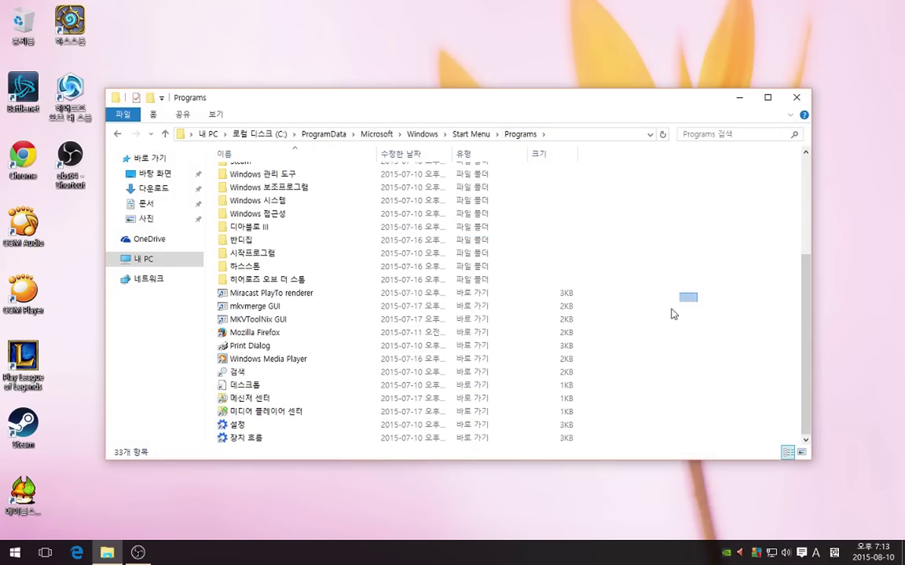
pyautogui.moveTo(678, 264); pyautogui.dragTo(646, 396)
pyautogui.moveTo(70, 154); pyautogui.dragTo(643, 369)
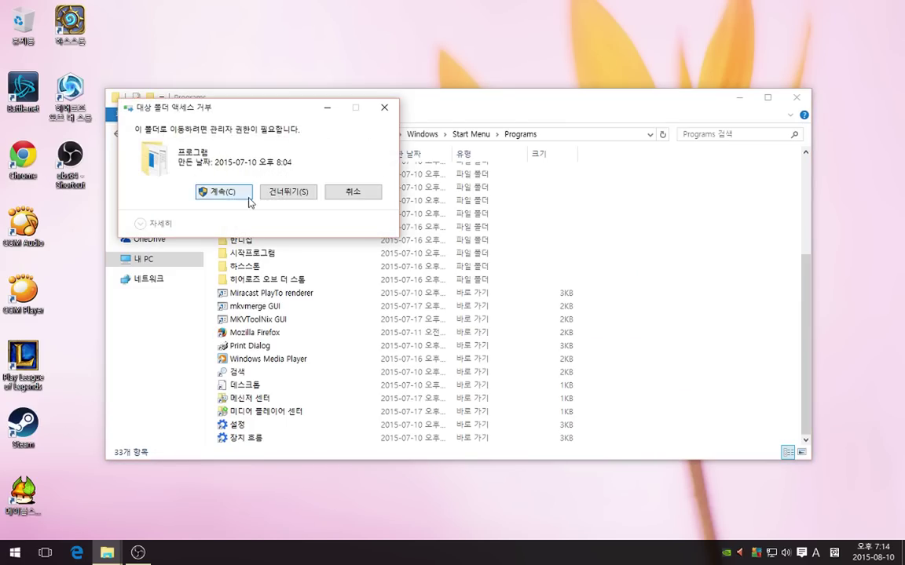
pyautogui.click(340, 194)
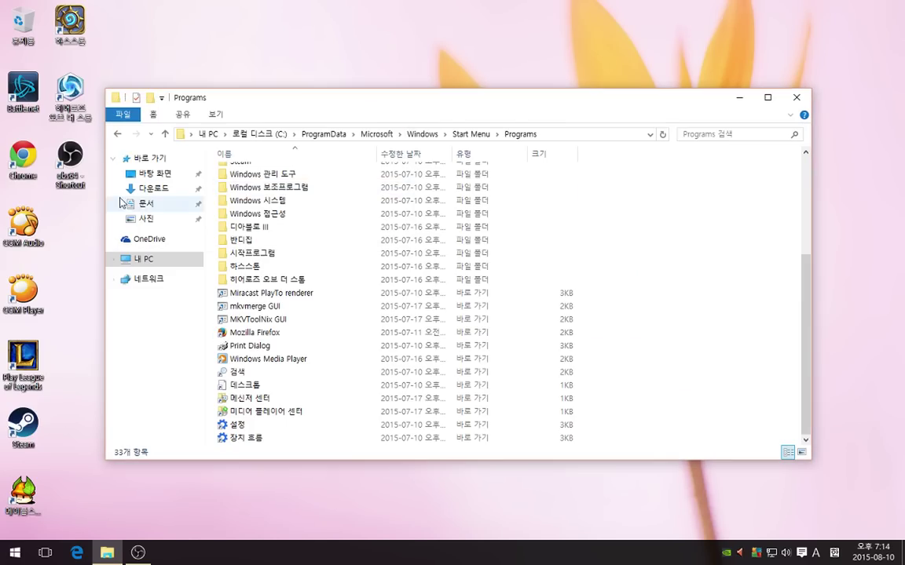
# Copy the desktop's obs64 - Shortcut into the Start Menu's Programs folder, granting administrator permission, and close the folder.
pyautogui.rightClick(69, 169)
pyautogui.click(99, 416)
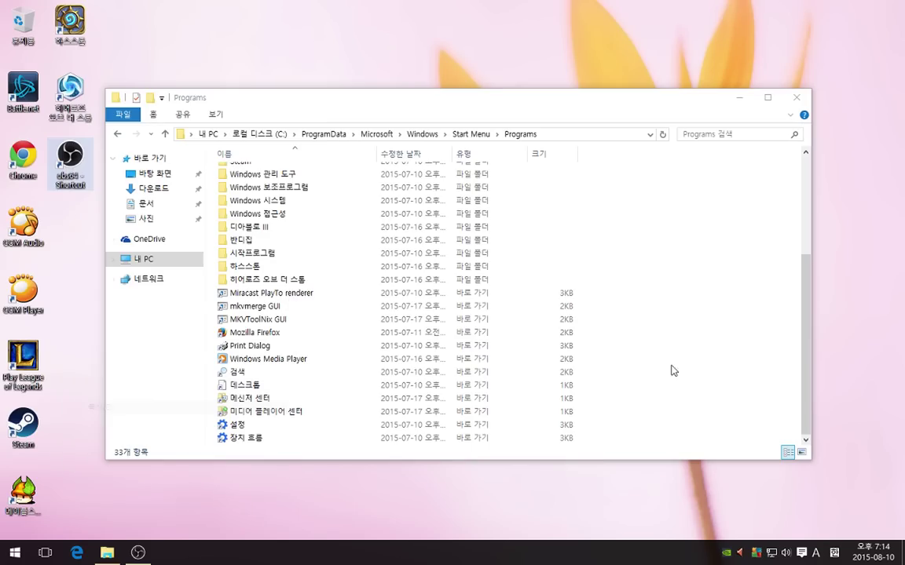
pyautogui.rightClick(680, 366)
pyautogui.click(721, 288)
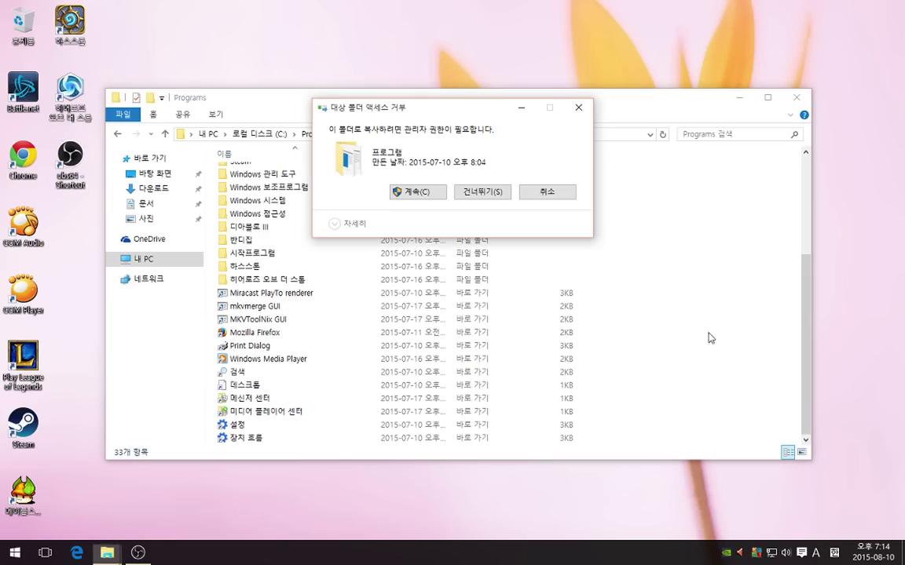
pyautogui.click(428, 195)
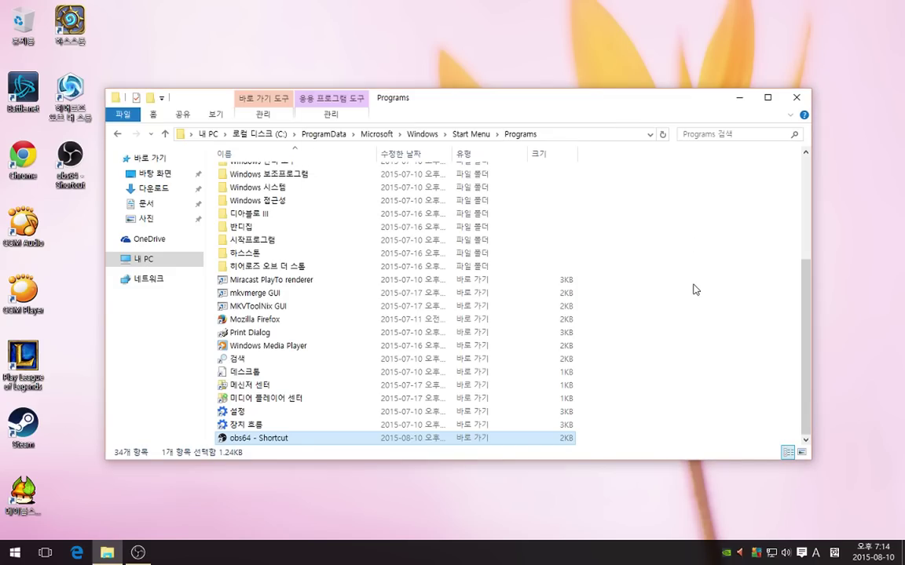
pyautogui.click(796, 98)
# Pin obs64 - Shortcut from the all apps list to Start (시작 화면에 고정).
pyautogui.click(14, 553)
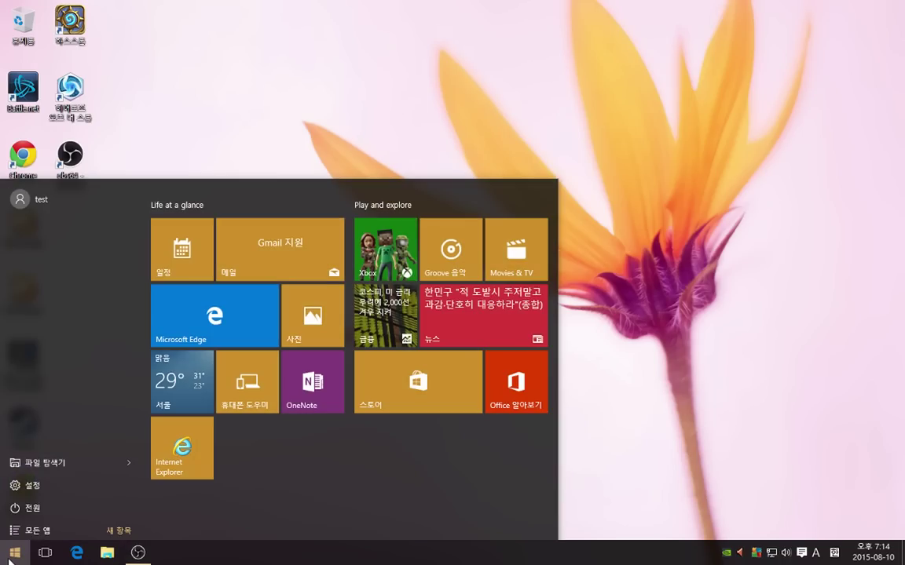
pyautogui.click(32, 530)
pyautogui.scroll(-10, 46, 330)
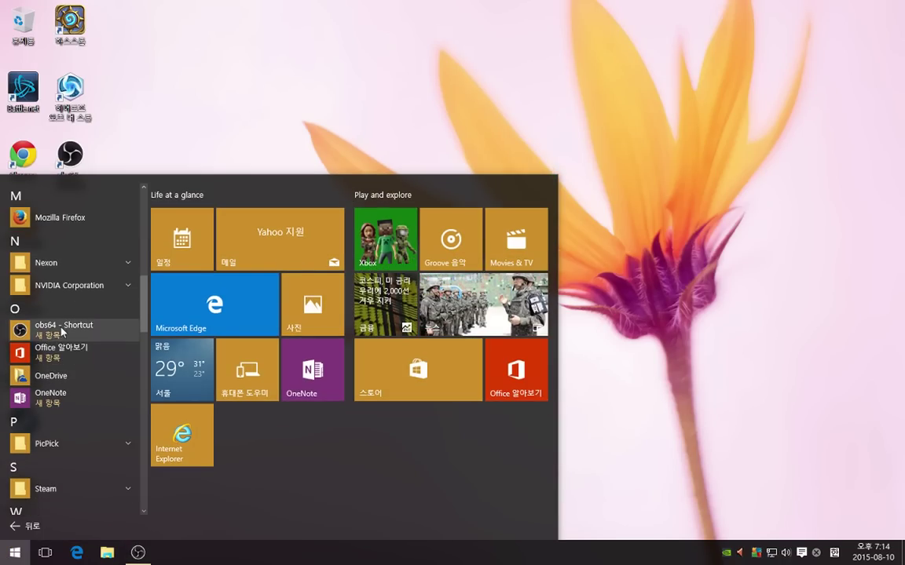
pyautogui.rightClick(58, 335)
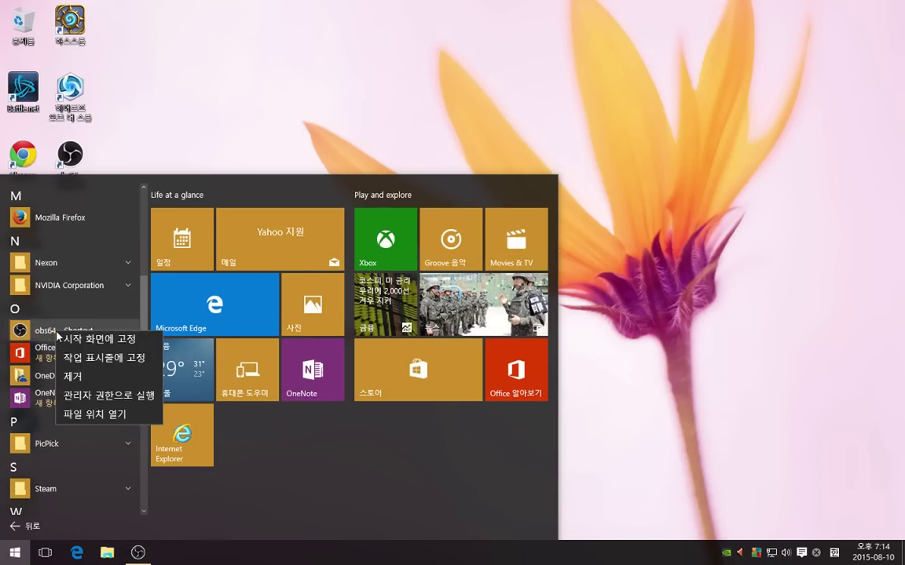
pyautogui.click(105, 339)
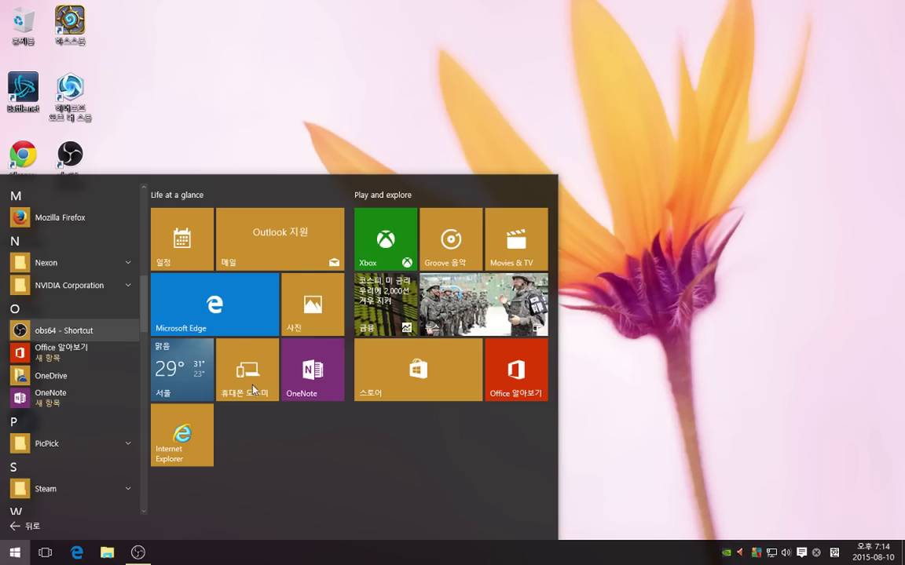
pyautogui.click(716, 351)
# Check the desktop obs64 shortcut's available actions and its tile in Start.
pyautogui.rightClick(47, 139)
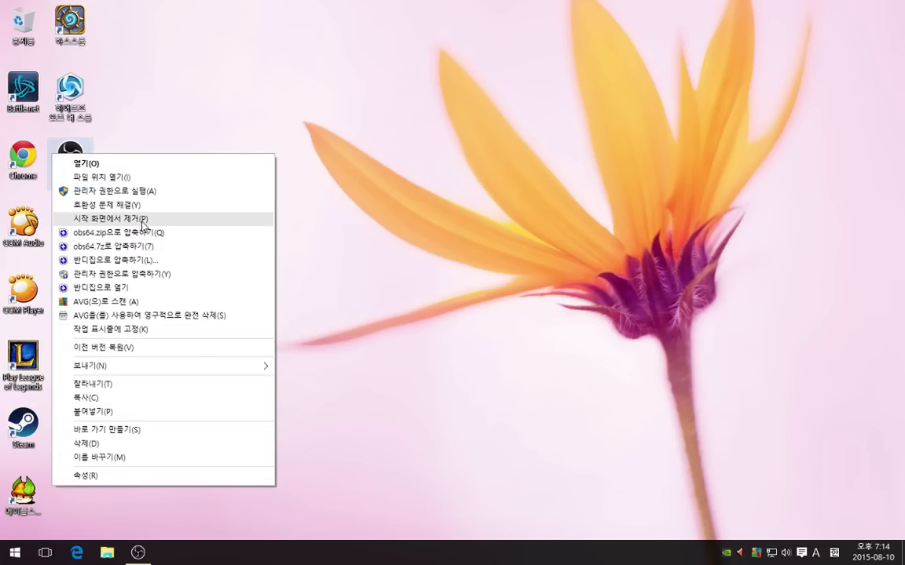
pyautogui.click(470, 318)
pyautogui.press('super')
pyautogui.moveTo(377, 479); pyautogui.dragTo(244, 437)
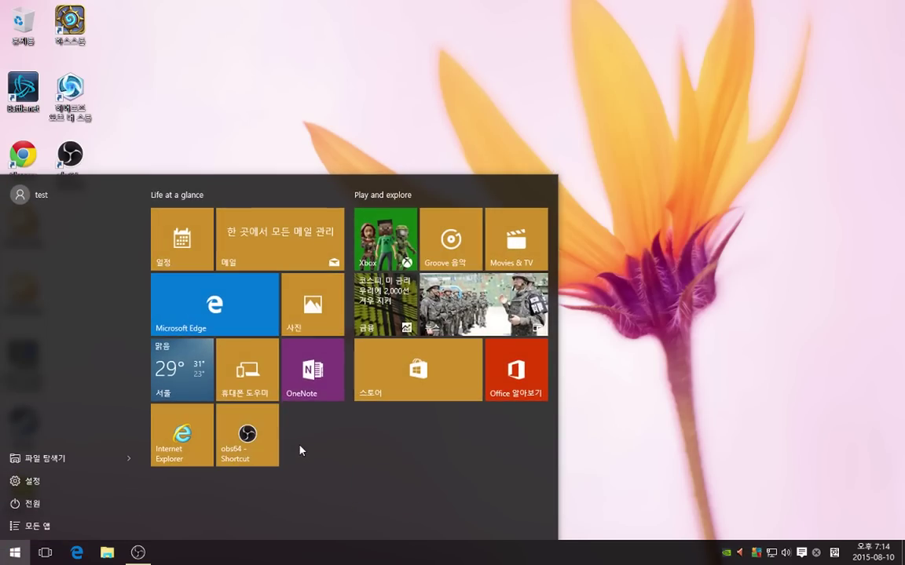
# View the O section of the all apps list through its letter index and close Start.
pyautogui.click(37, 525)
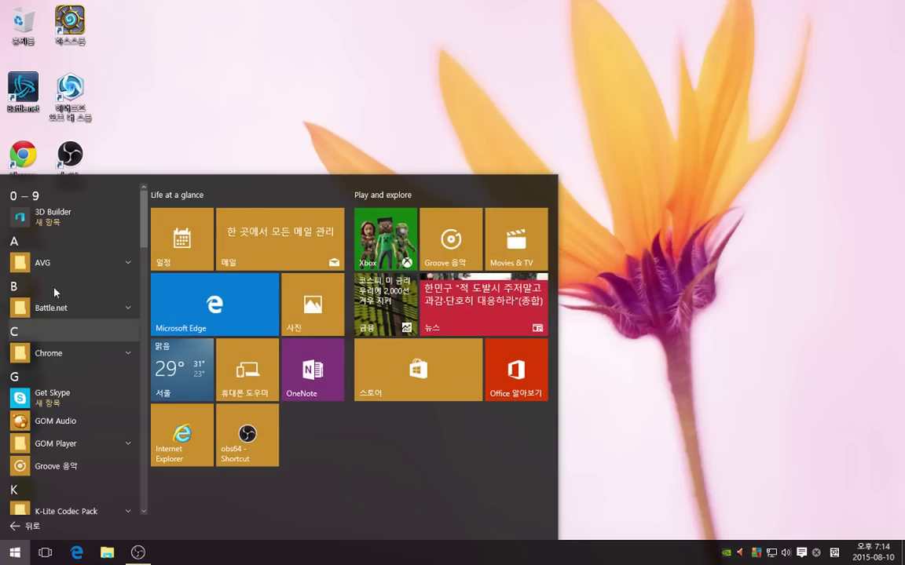
pyautogui.click(31, 196)
pyautogui.click(55, 328)
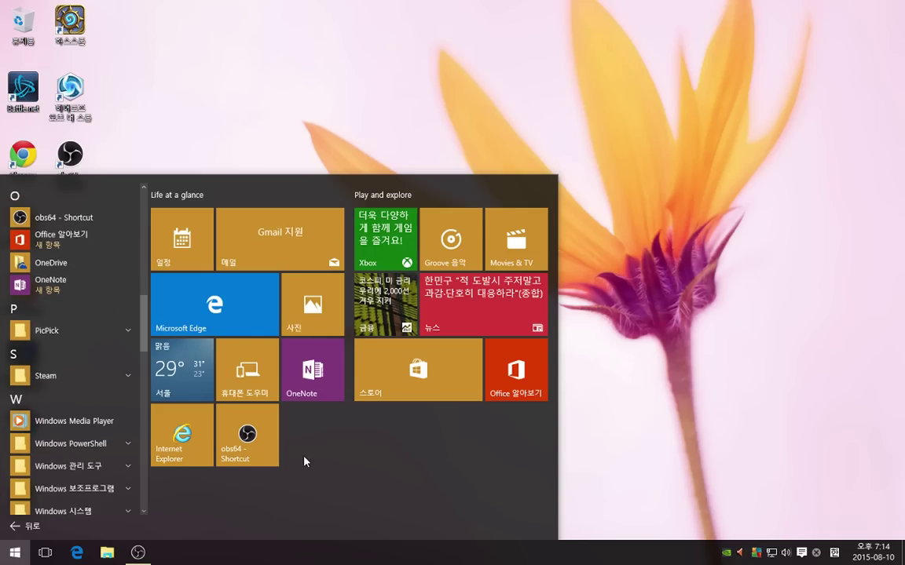
pyautogui.click(686, 418)
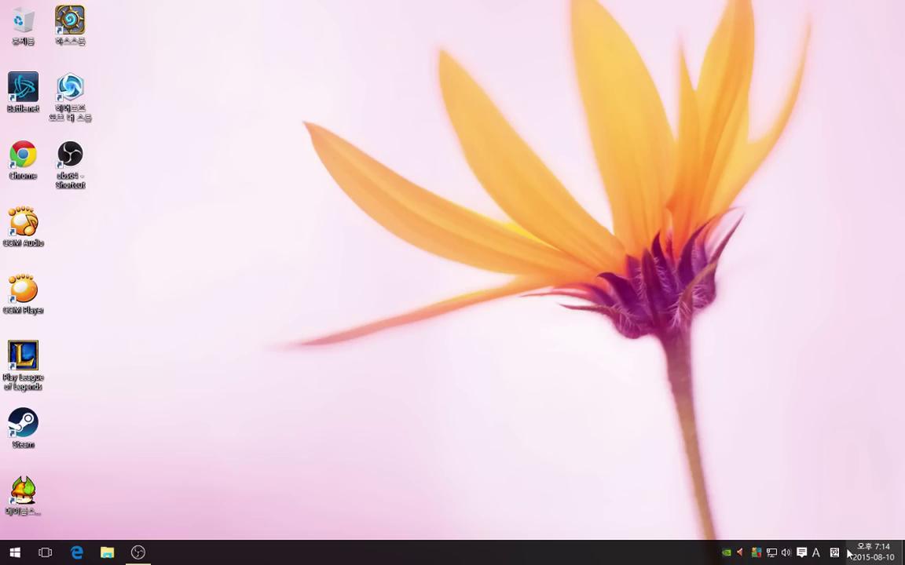
# View the taskbar calendar, and switch tablet mode (태블릿 모드) on and back off in the action center (알림 센터).
pyautogui.click(870, 557)
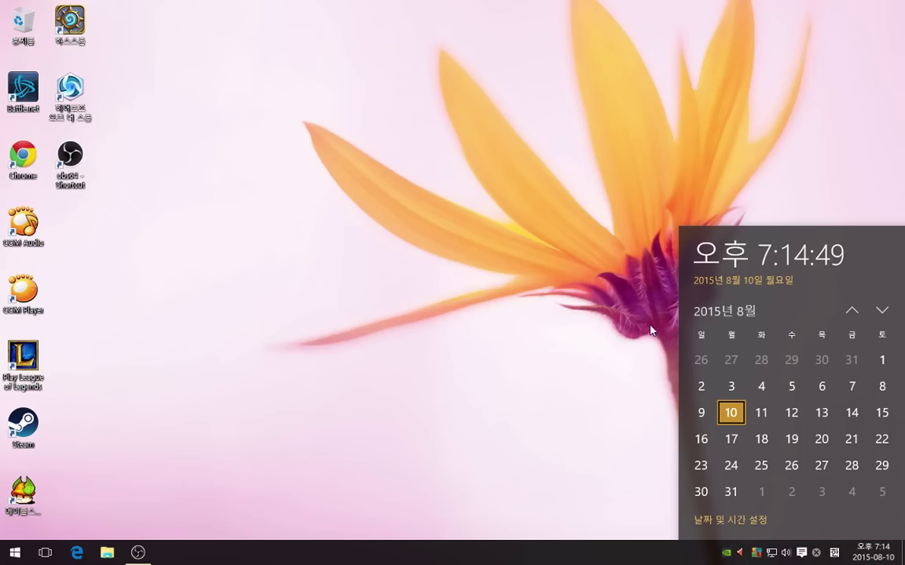
pyautogui.click(580, 404)
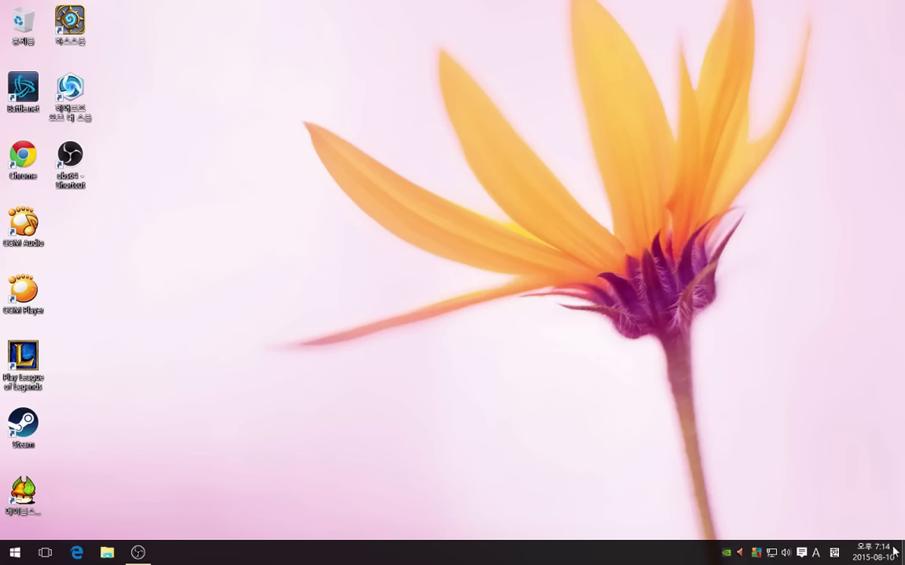
pyautogui.click(802, 553)
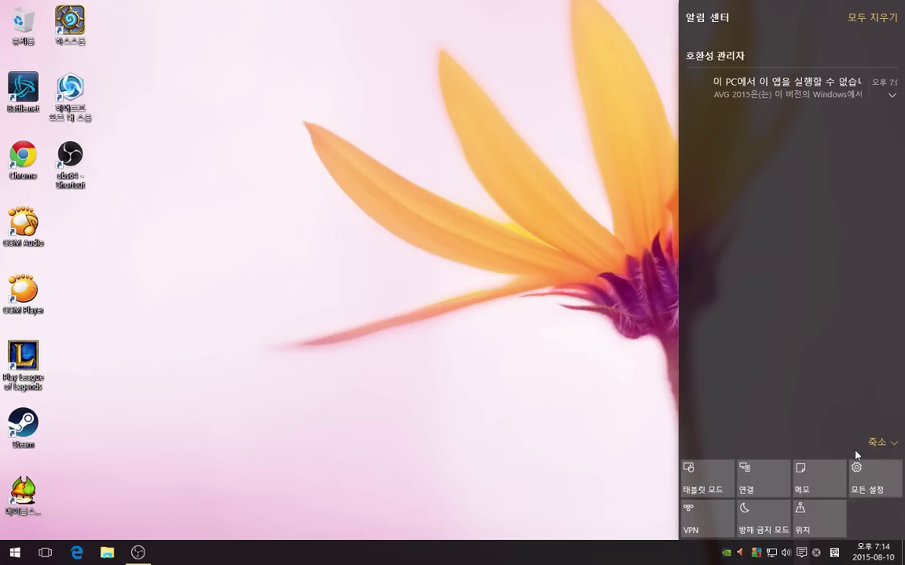
pyautogui.click(722, 483)
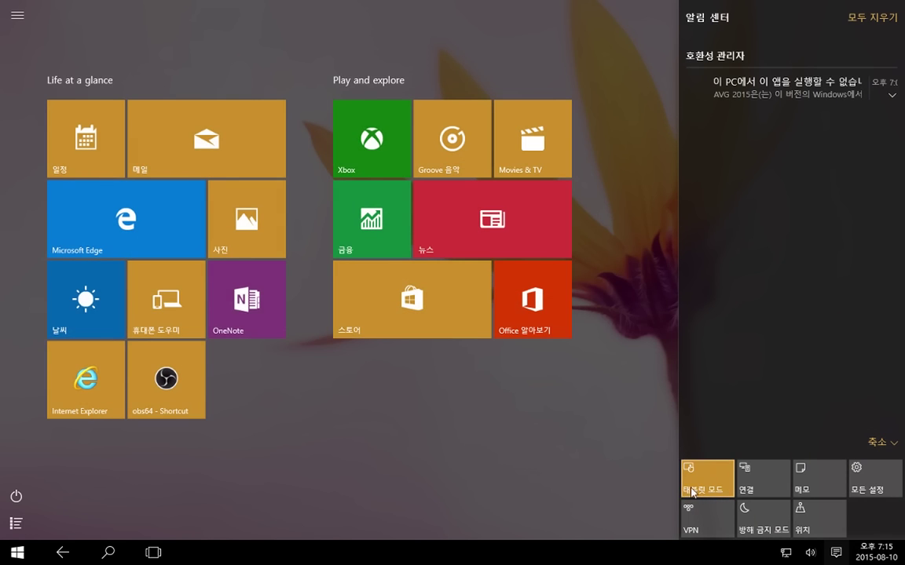
pyautogui.click(693, 477)
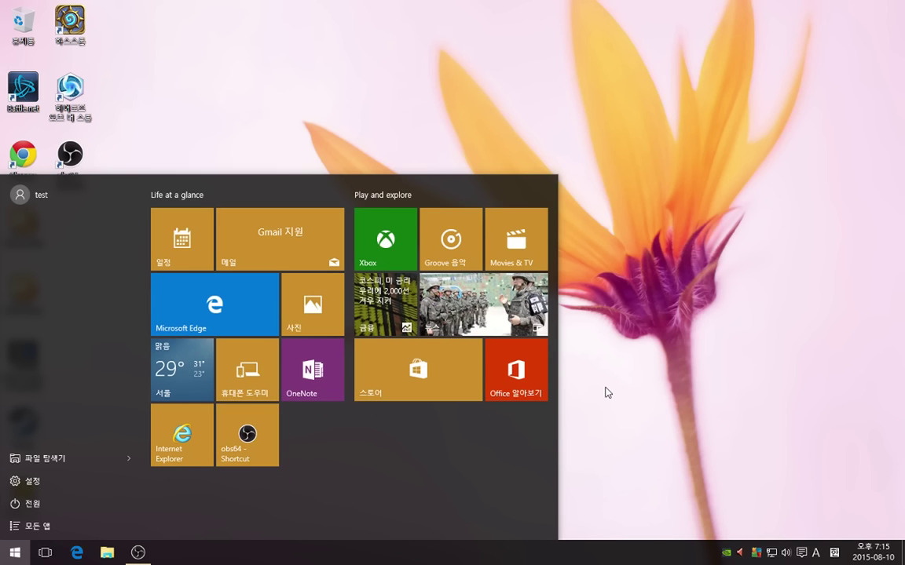
pyautogui.click(10, 552)
pyautogui.click(9, 553)
pyautogui.click(10, 556)
pyautogui.moveTo(118, 491); pyautogui.dragTo(2, 2)
pyautogui.click(243, 261)
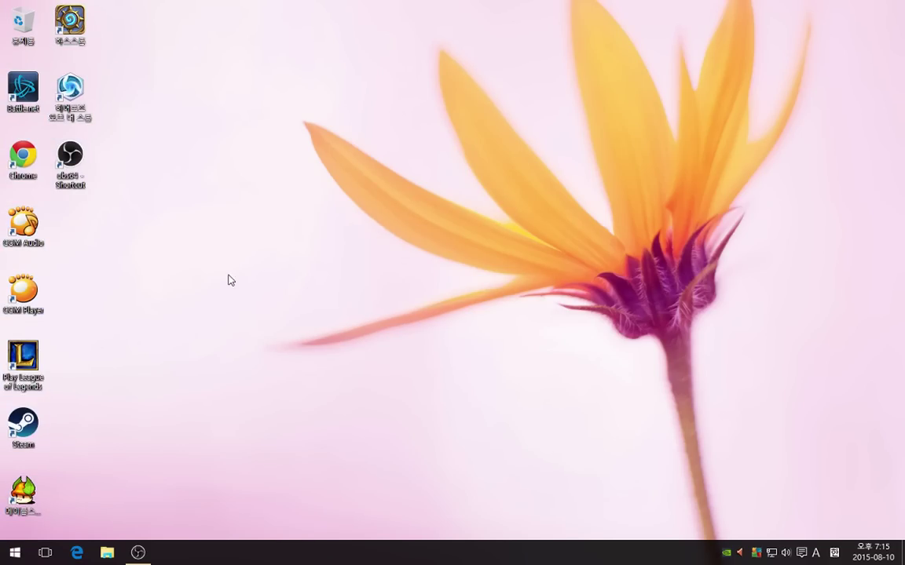
pyautogui.click(19, 551)
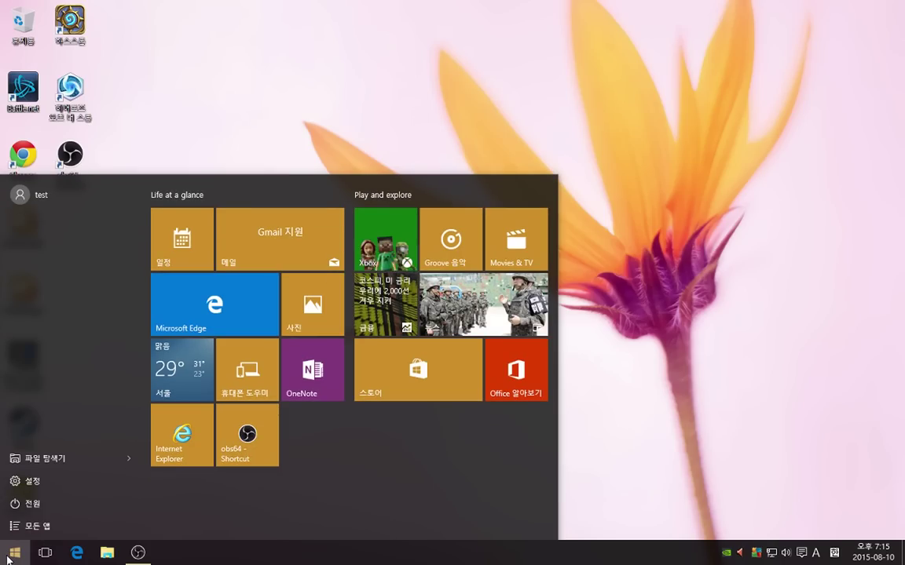
pyautogui.click(11, 554)
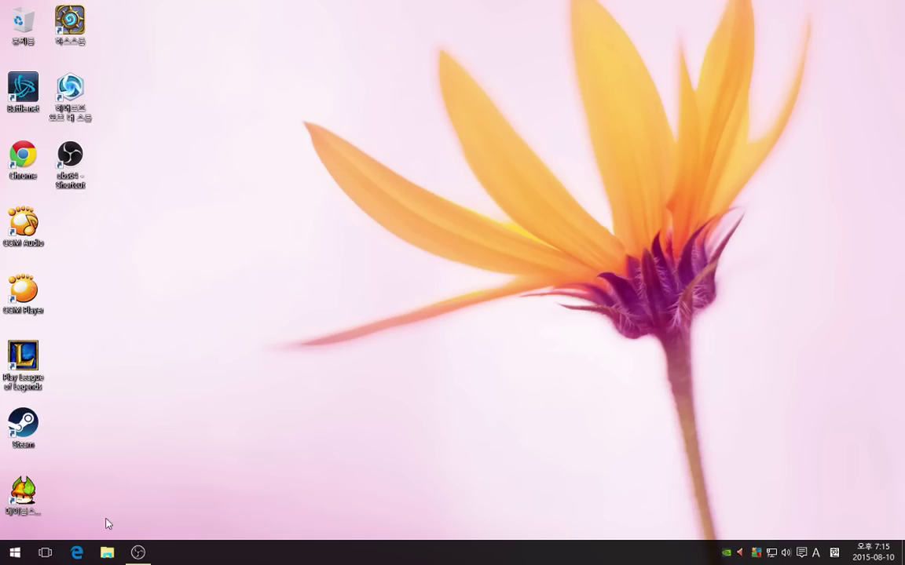
# View the contents of local disk D: in File Explorer and close the window.
pyautogui.press('super+e')
pyautogui.click(147, 264)
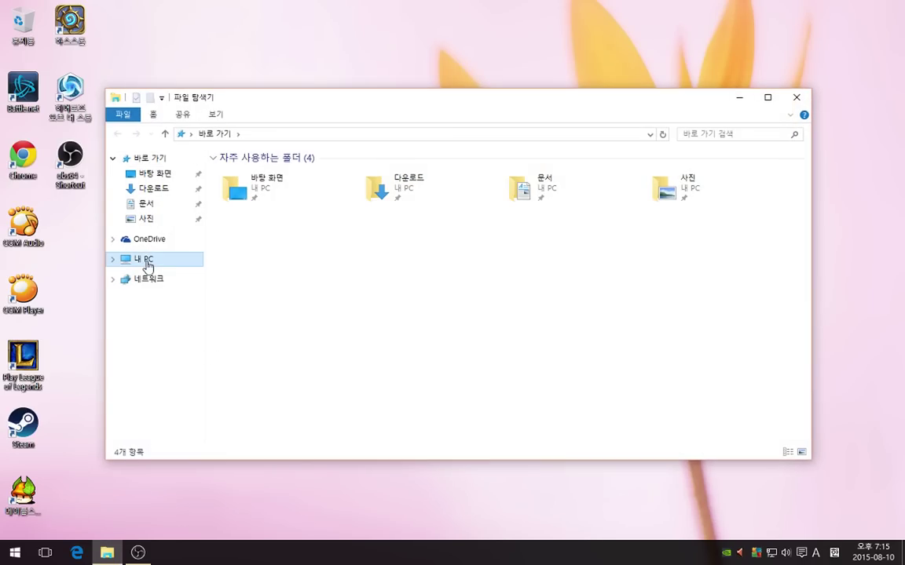
pyautogui.doubleClick(435, 280)
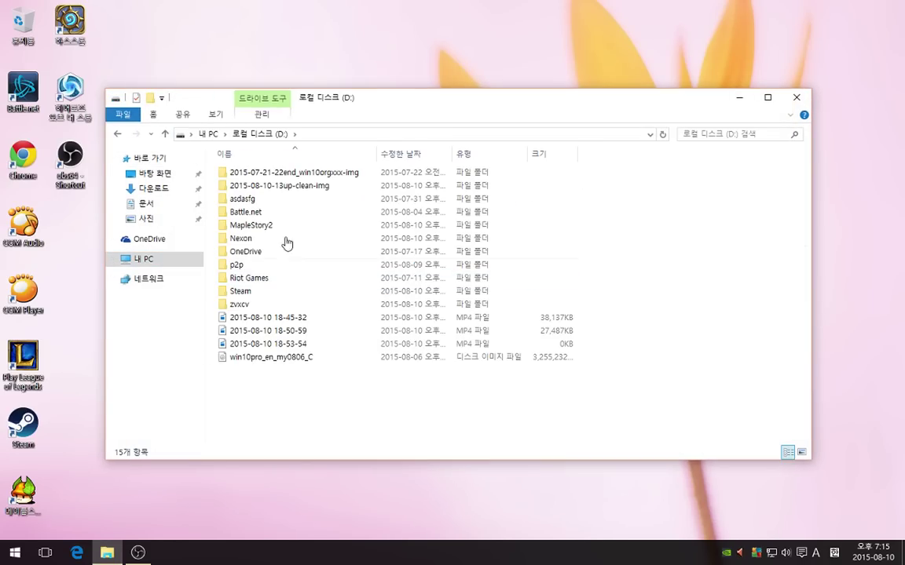
pyautogui.click(797, 98)
# Open Microsoft Edge, search for "rnrnf,", open the Google result and close the Bing results tab.
pyautogui.click(77, 554)
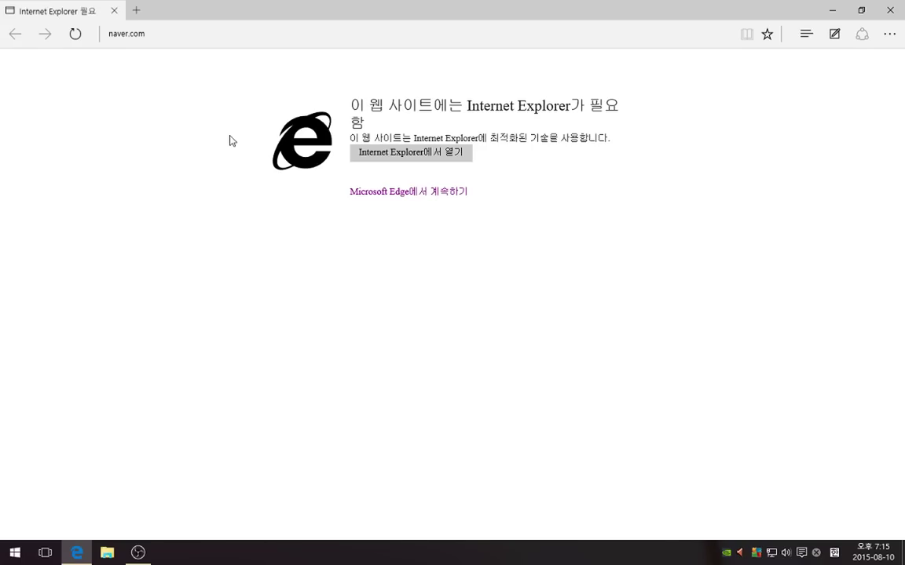
pyautogui.click(148, 35)
pyautogui.write('rnrnf,')
pyautogui.press('Return')
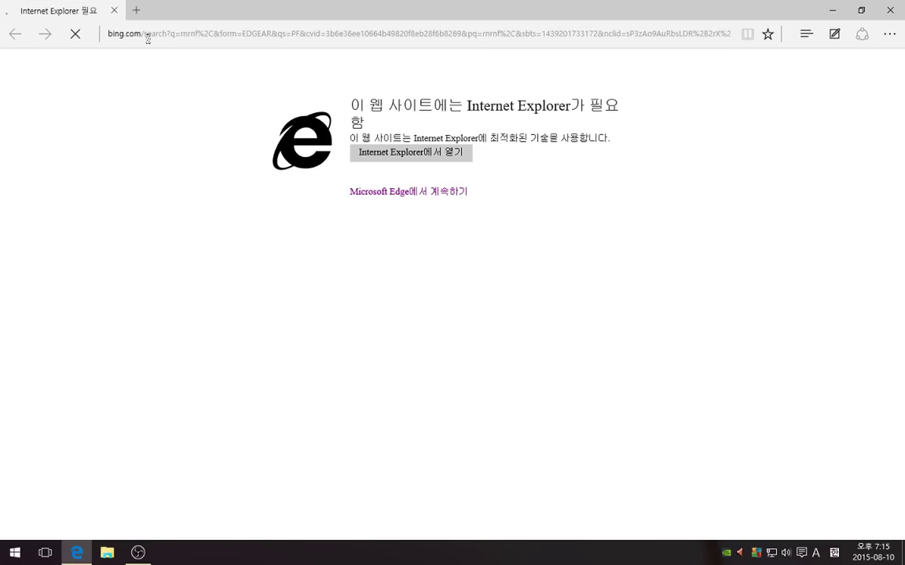
pyautogui.click(95, 197)
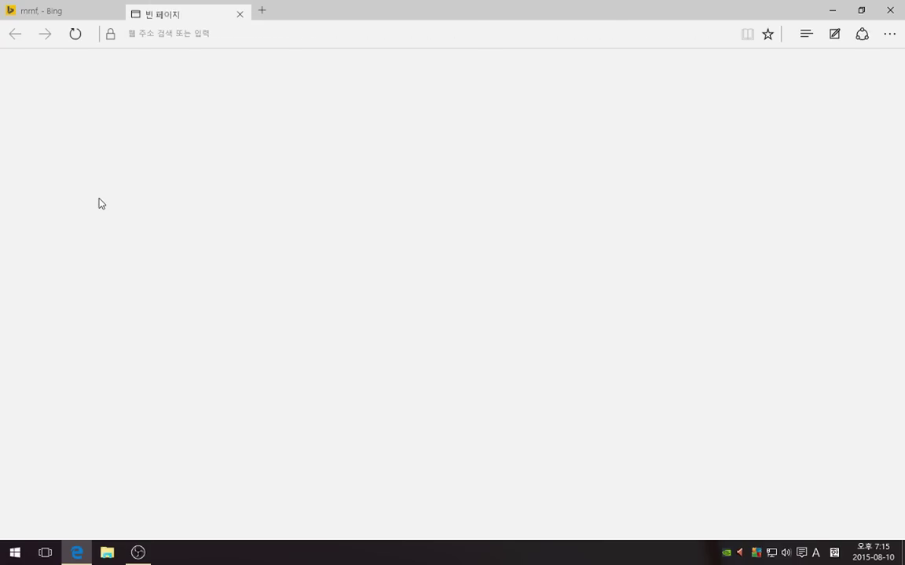
pyautogui.click(106, 17)
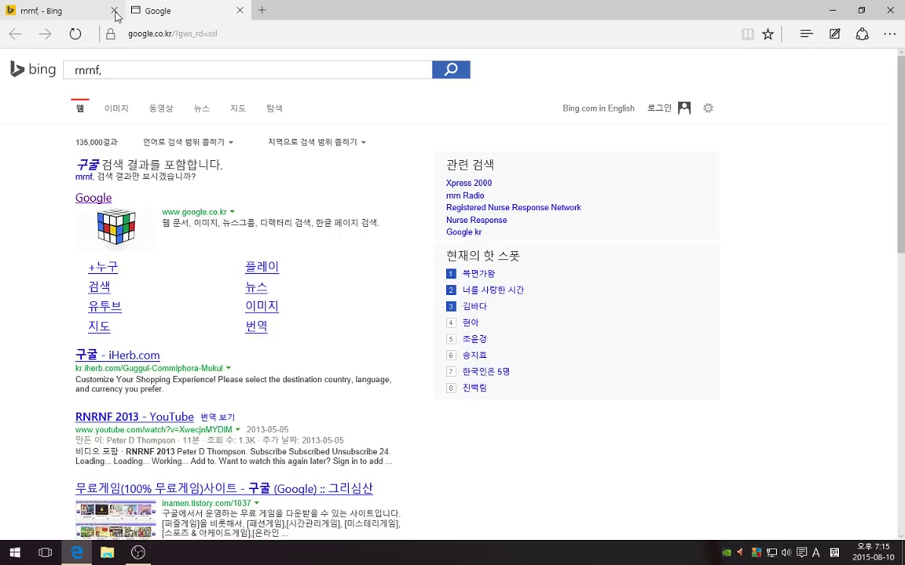
pyautogui.click(114, 11)
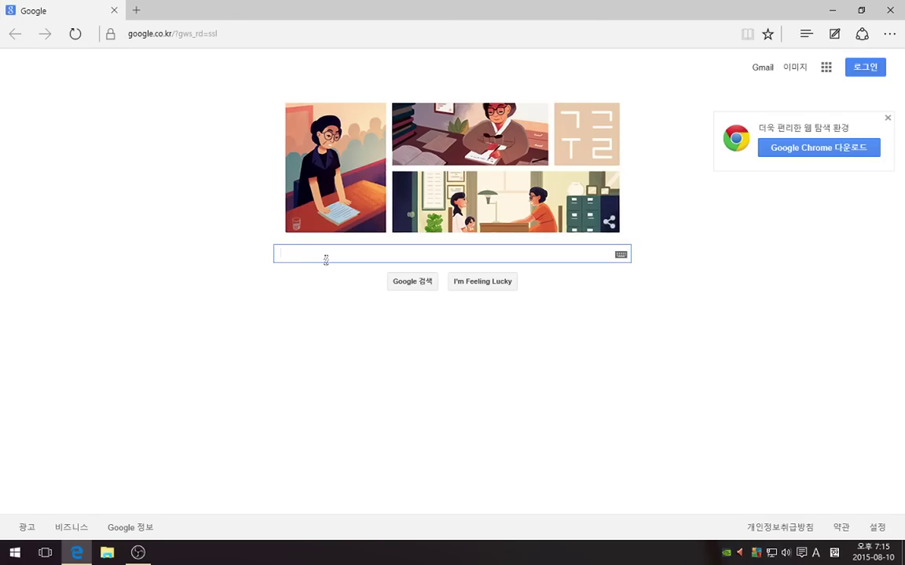
# Search Google for "windows10 download" and open Microsoft's Windows 10 download page (Windows 10 다운로드 페이지).
pyautogui.write('windows10 do')
pyautogui.press('Down')
pyautogui.press('Return')
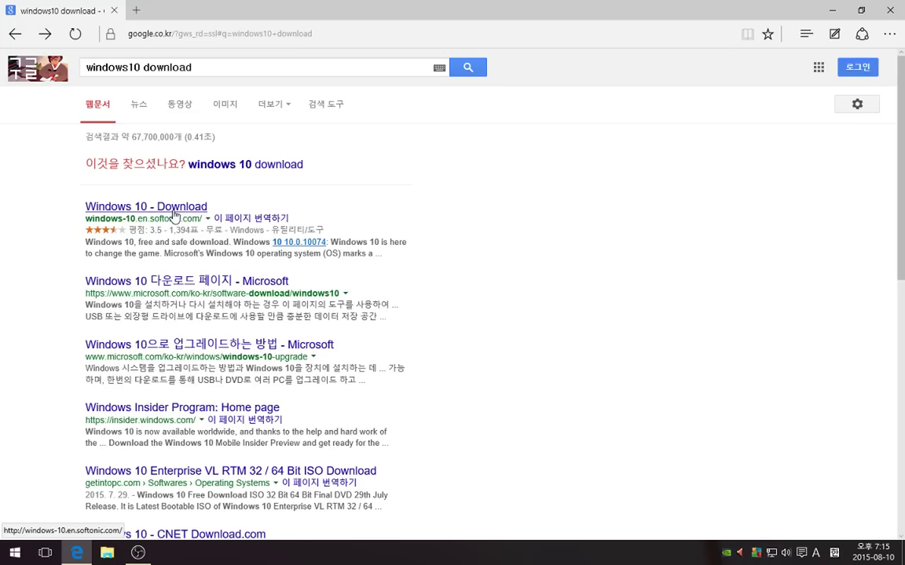
pyautogui.click(179, 281)
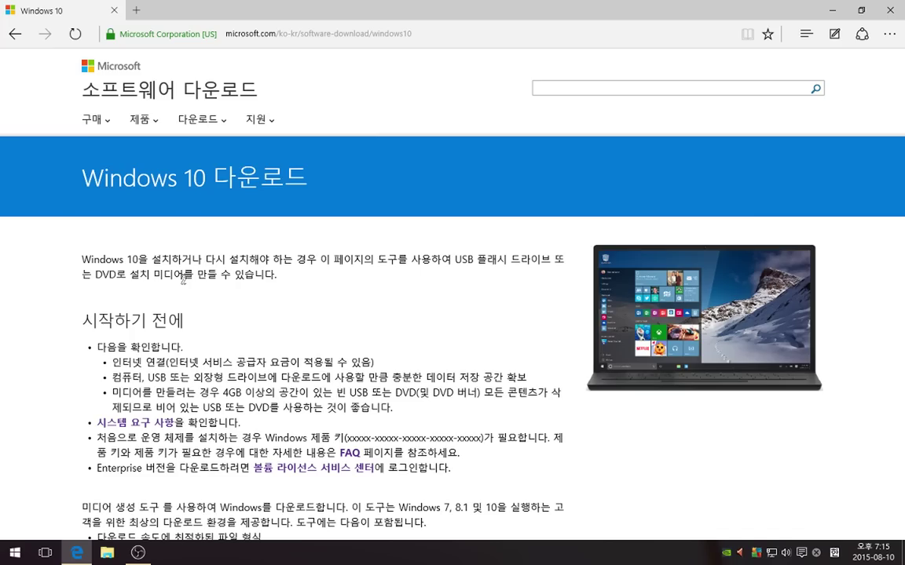
# Download the 64-bit media creation tool (지금 도구 다운로드(64비트 버전)) and run it.
pyautogui.scroll(-5, 183, 279)
pyautogui.scroll(3, 228, 347)
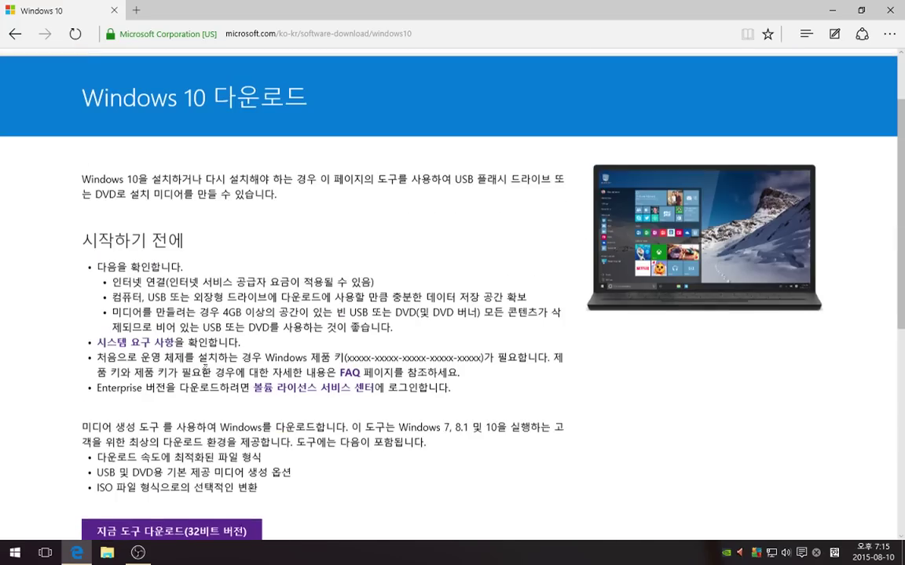
pyautogui.scroll(-3, 228, 347)
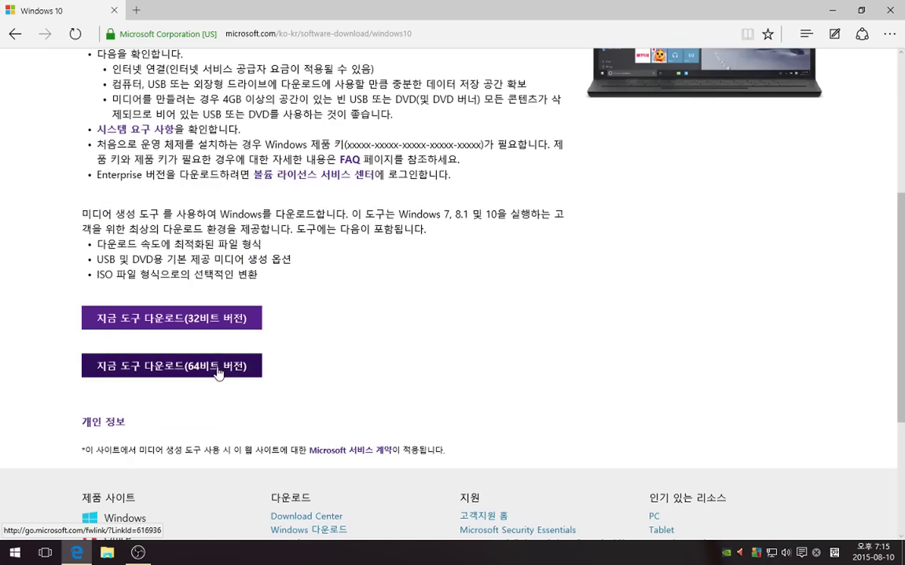
pyautogui.click(218, 373)
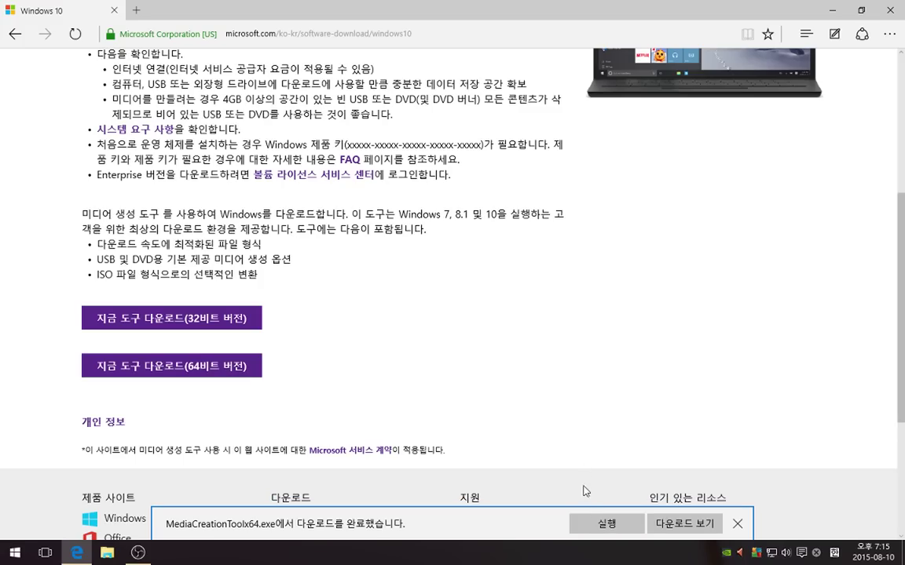
pyautogui.click(597, 521)
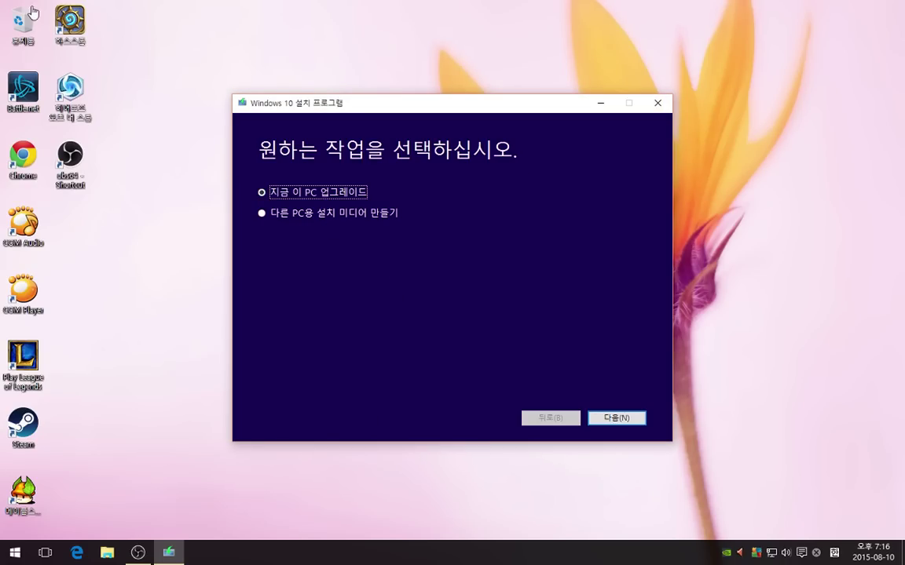
# Choose to create installation media for another PC, with language 한국어, edition Windows 10 Pro K and architecture 64-bit (x64).
pyautogui.click(290, 215)
pyautogui.click(601, 417)
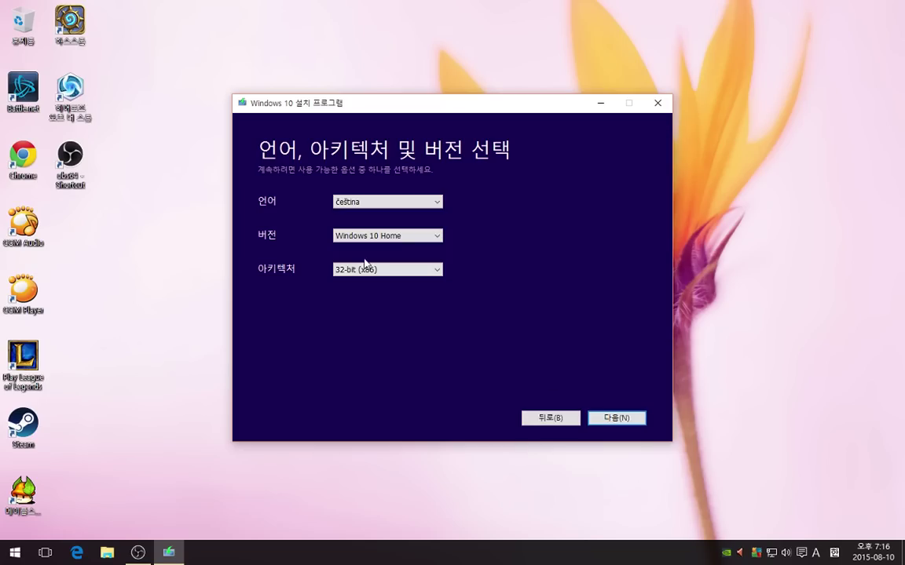
pyautogui.click(419, 202)
pyautogui.scroll(-3, 391, 372)
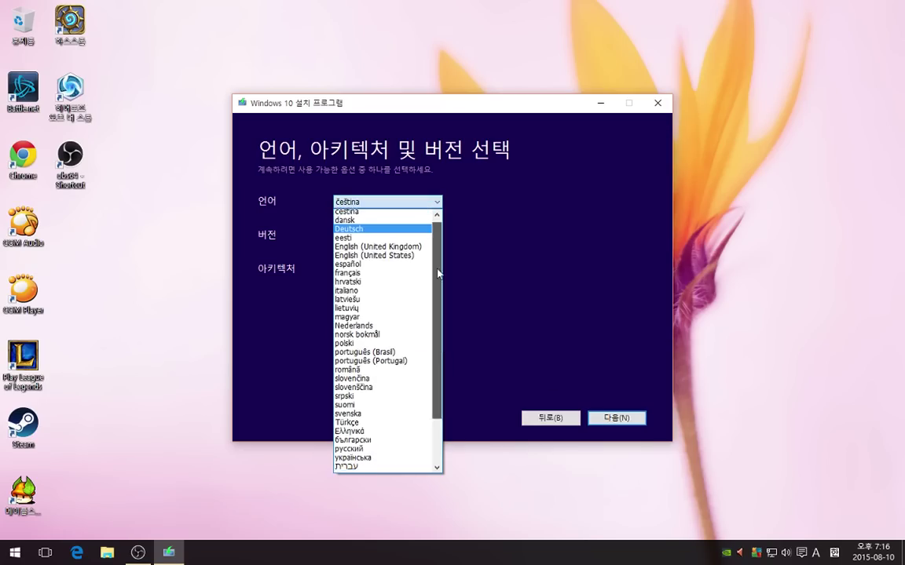
pyautogui.click(357, 468)
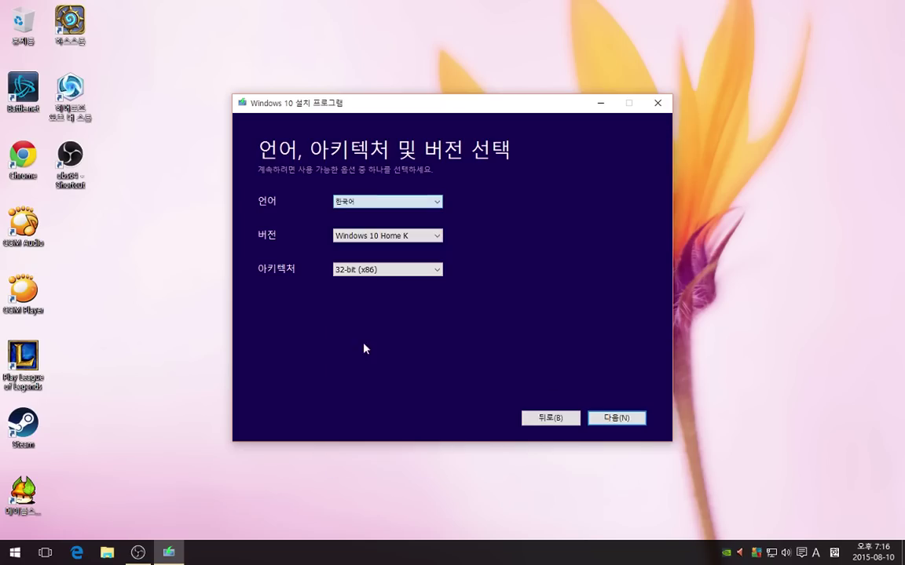
pyautogui.click(403, 237)
pyautogui.click(403, 267)
pyautogui.click(403, 268)
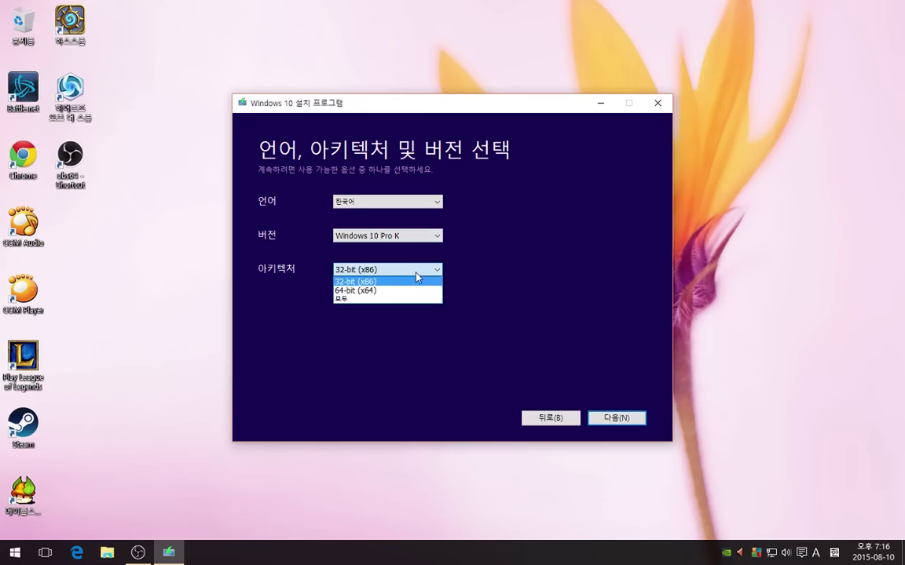
pyautogui.click(392, 285)
# Check this PC's Windows edition and system type in the System (시스템) window and close it.
pyautogui.press('super+x')
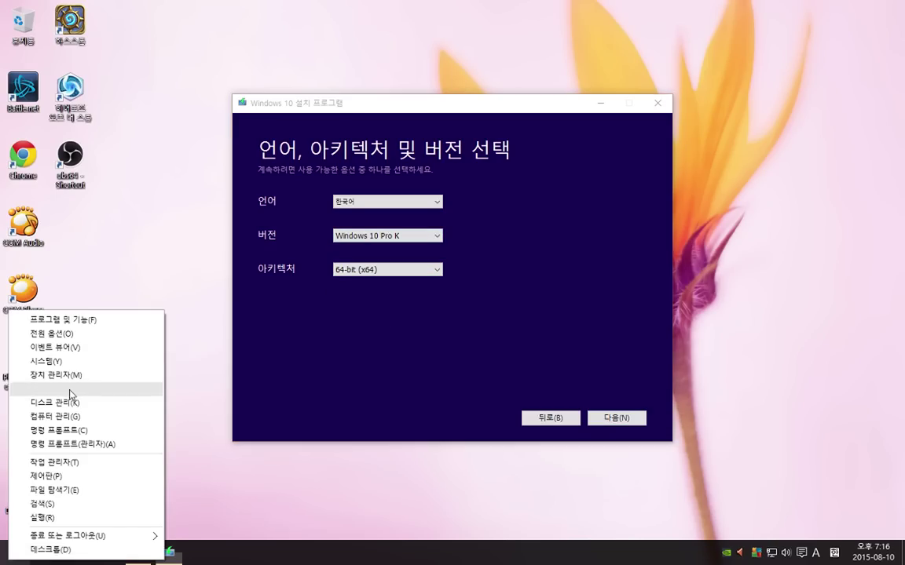
pyautogui.click(68, 334)
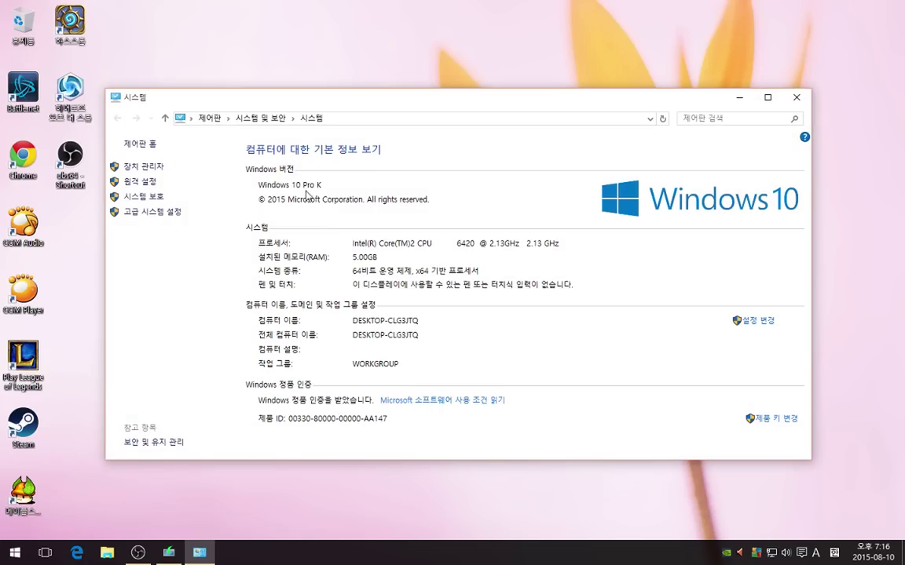
pyautogui.click(797, 98)
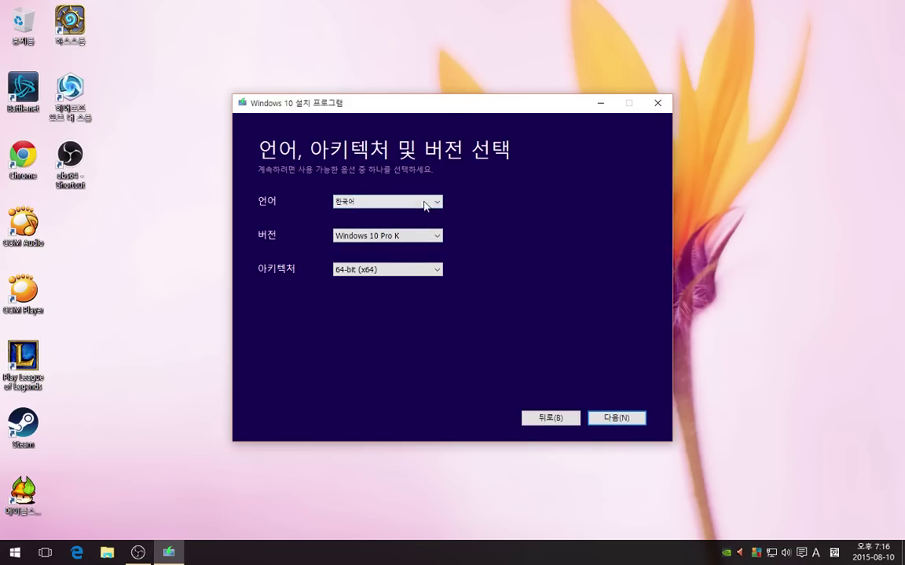
# Accept the language and edition options, choose ISO 파일 as the media, and exit the Windows 10 setup program.
pyautogui.click(609, 418)
pyautogui.click(284, 237)
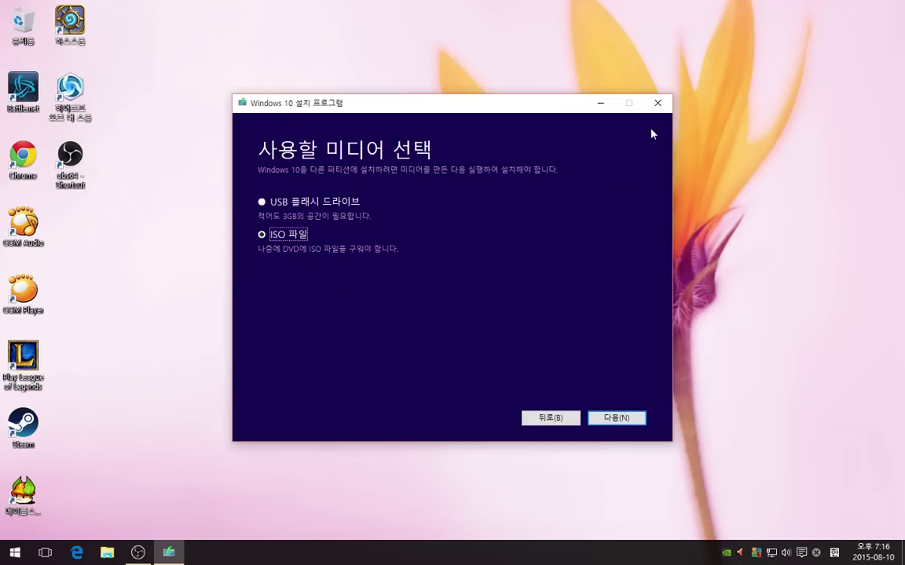
pyautogui.click(657, 105)
pyautogui.click(434, 322)
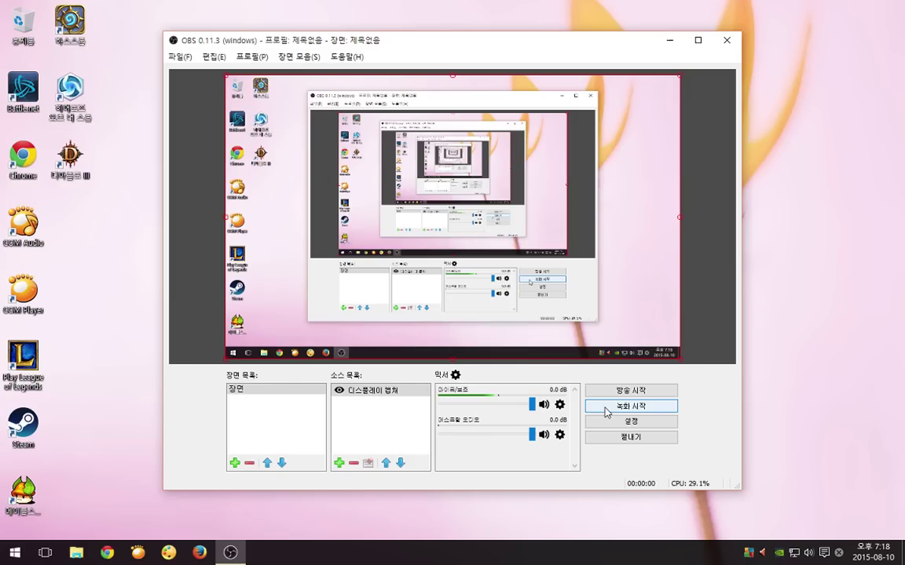
# Start a recording (녹화 시작) in OBS and minimize its window.
pyautogui.click(637, 407)
pyautogui.click(670, 47)
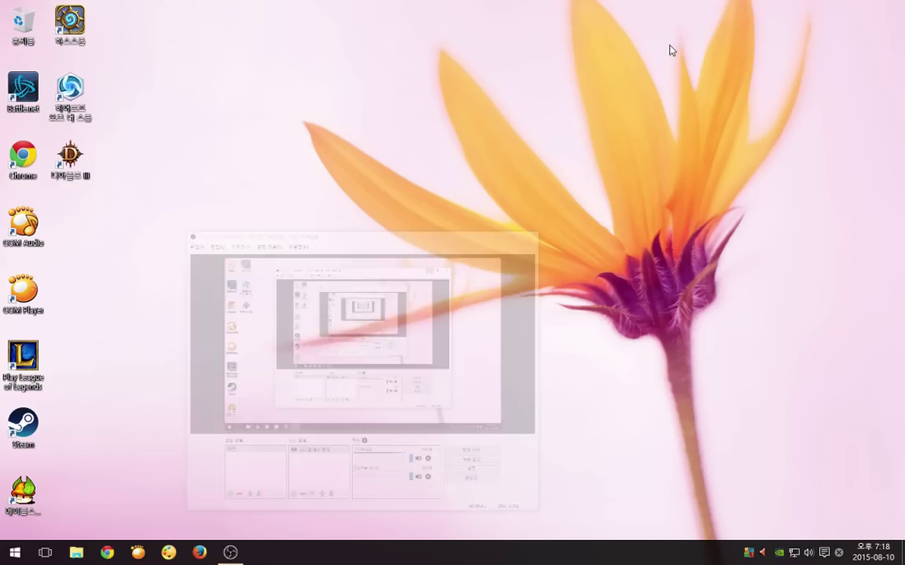
# View the Start menu's tiles and the Start button's system shortcut menu.
pyautogui.click(14, 555)
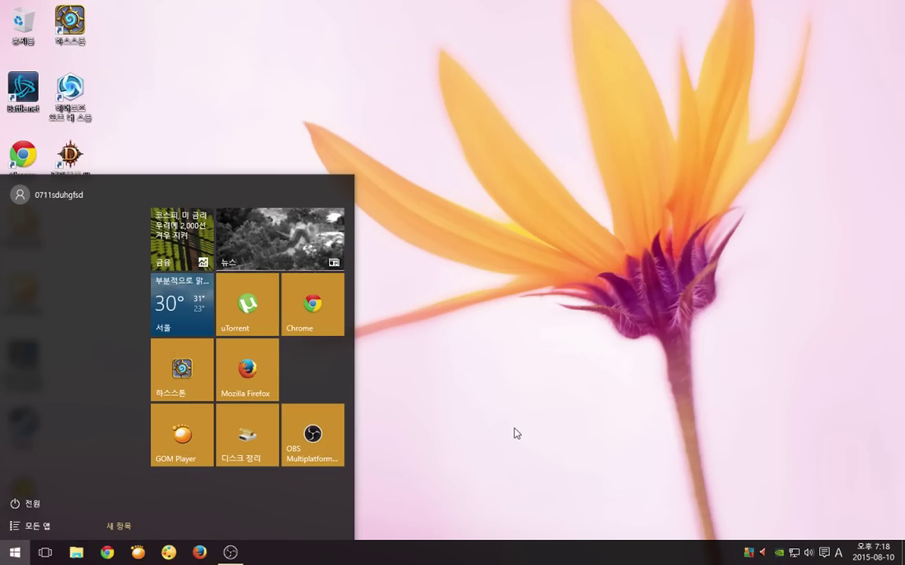
pyautogui.click(516, 432)
pyautogui.click(12, 554)
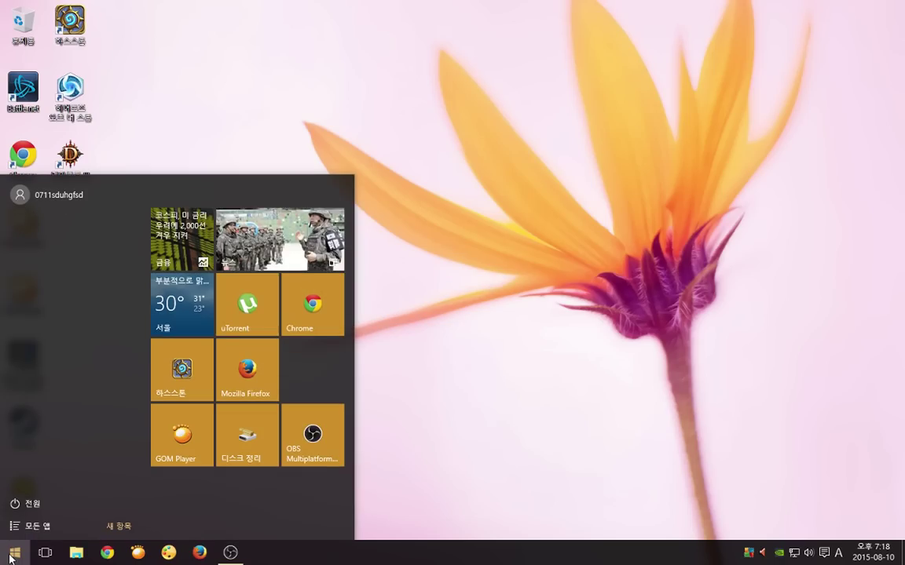
pyautogui.click(507, 406)
pyautogui.rightClick(14, 554)
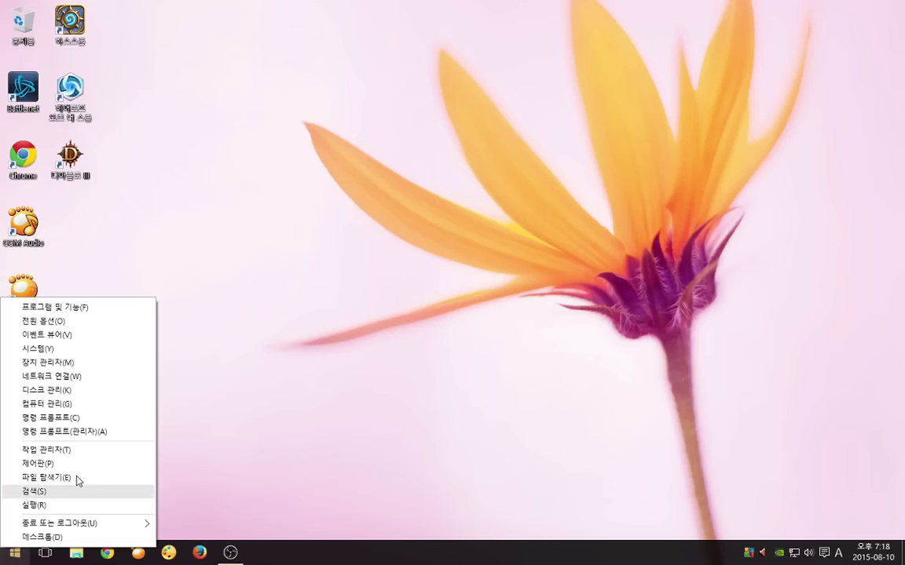
pyautogui.click(75, 479)
# Browse the all apps (모든 앱) list in Start and close it.
pyautogui.click(14, 554)
pyautogui.click(36, 528)
pyautogui.scroll(-10, 50, 436)
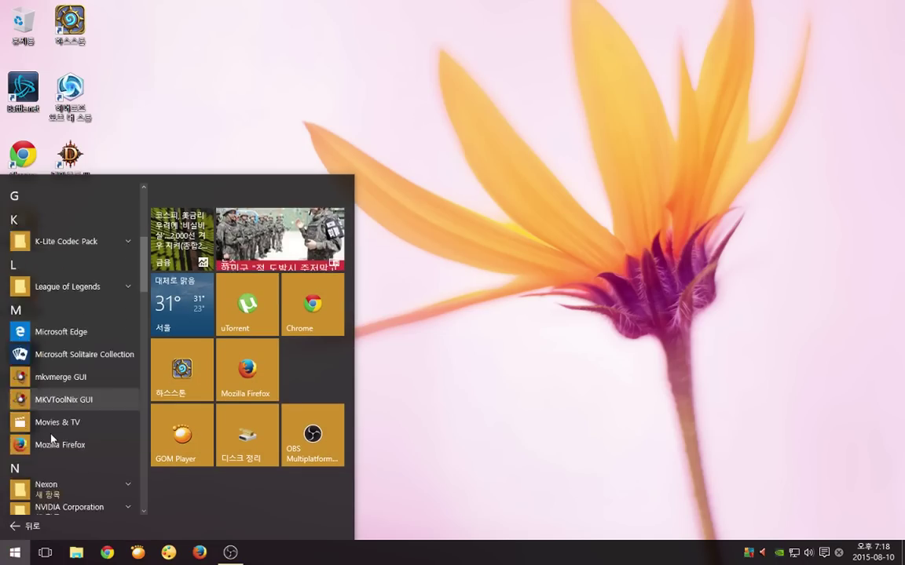
pyautogui.scroll(10, 50, 436)
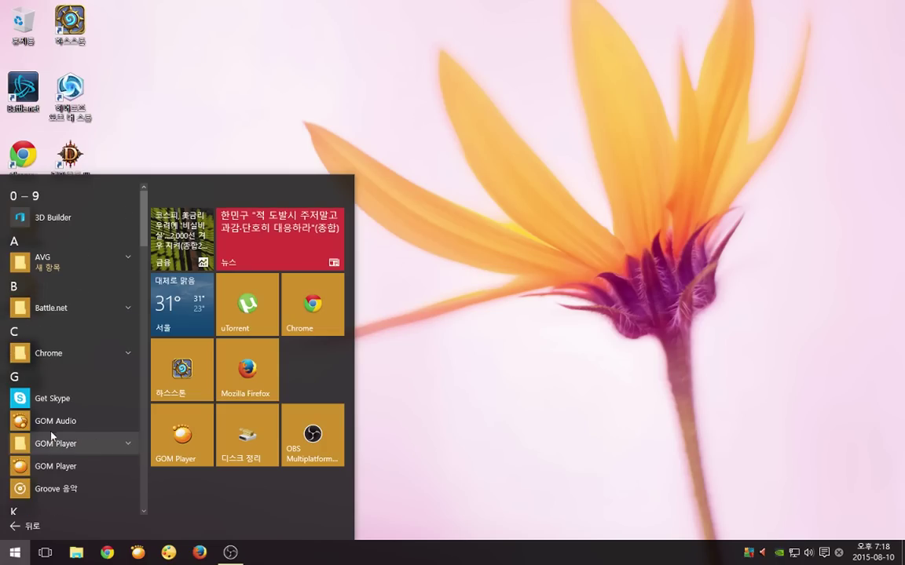
pyautogui.click(584, 243)
# Delete the local account test and its data under family and other users (가족 및 다른 사용자), and close Settings.
pyautogui.click(14, 554)
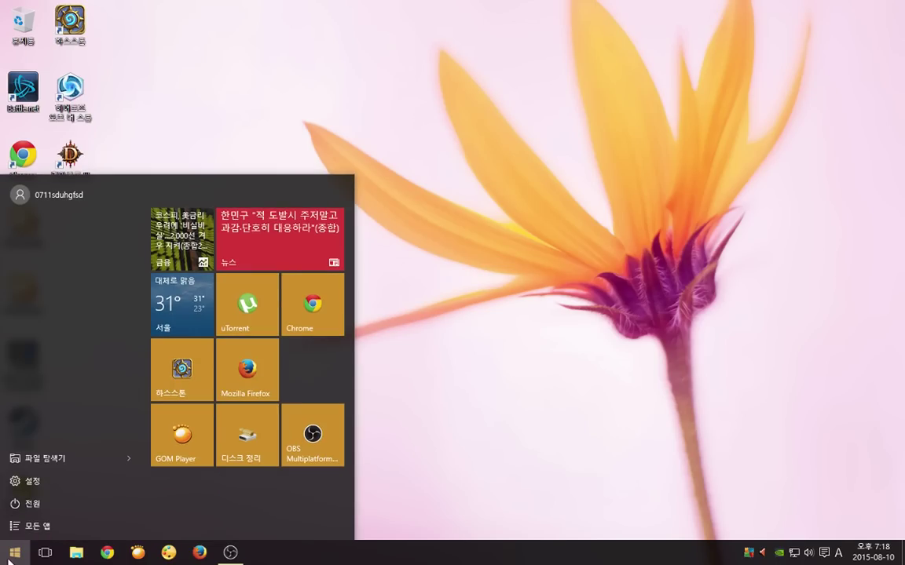
pyautogui.click(45, 482)
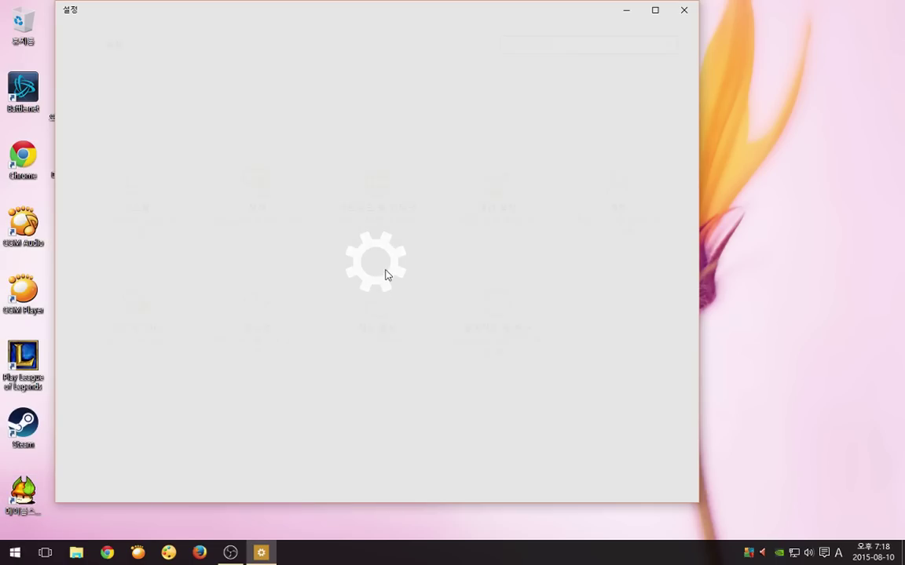
pyautogui.click(623, 206)
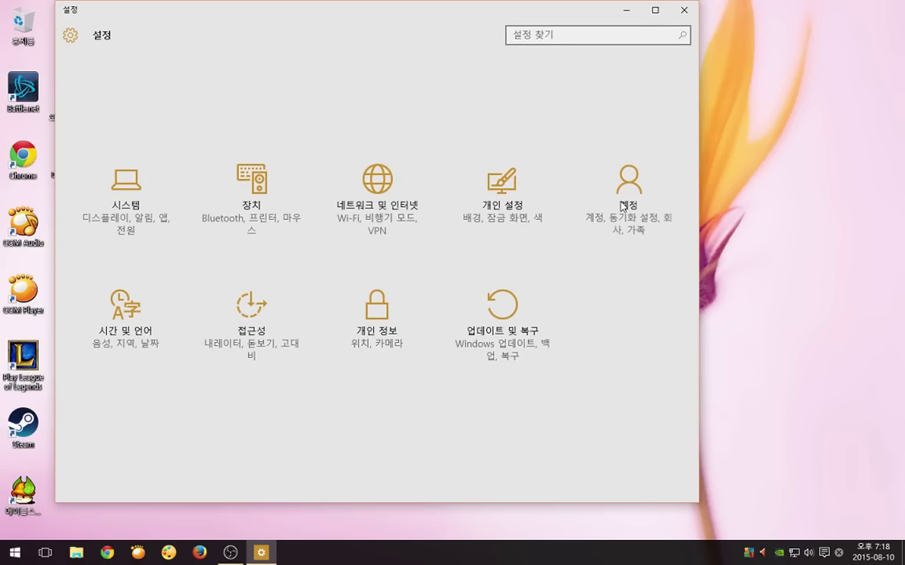
pyautogui.click(145, 155)
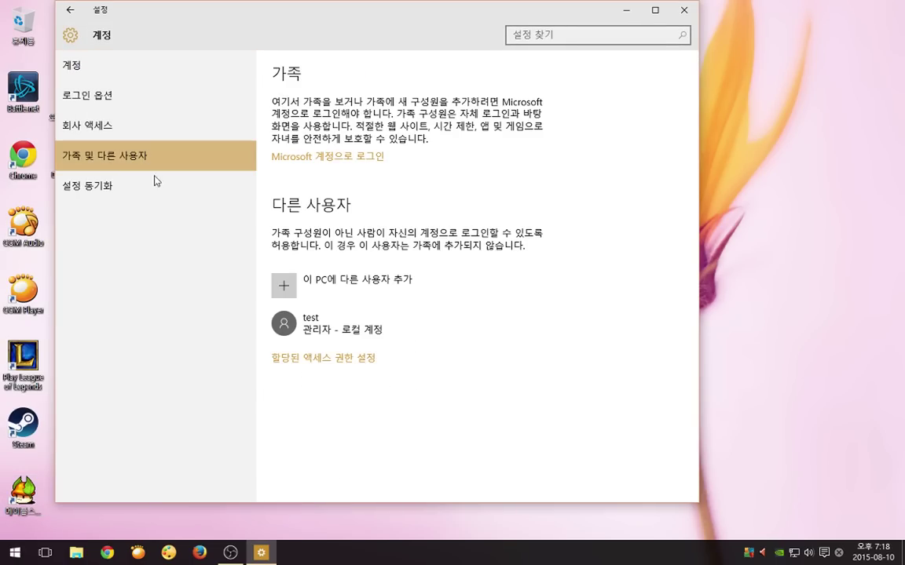
pyautogui.click(335, 325)
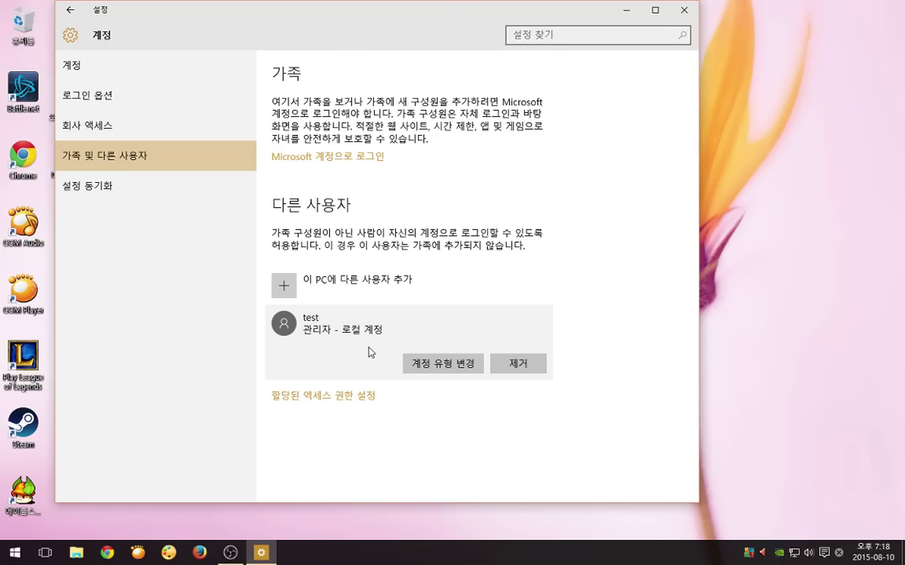
pyautogui.click(399, 289)
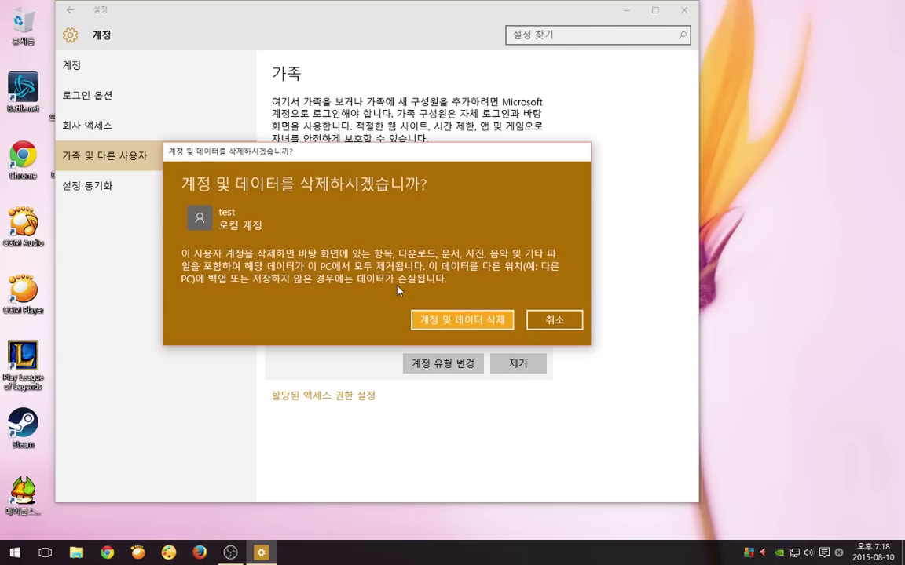
pyautogui.click(447, 320)
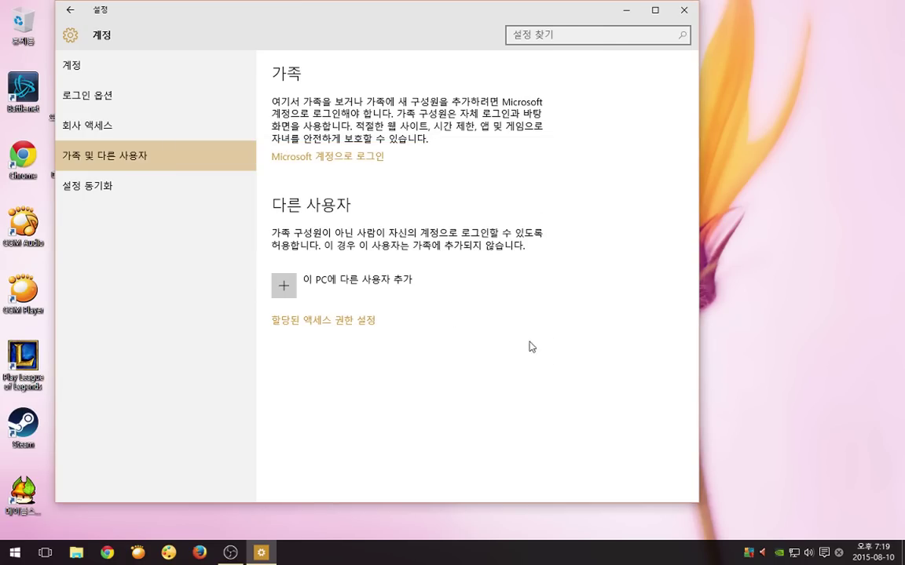
pyautogui.click(681, 13)
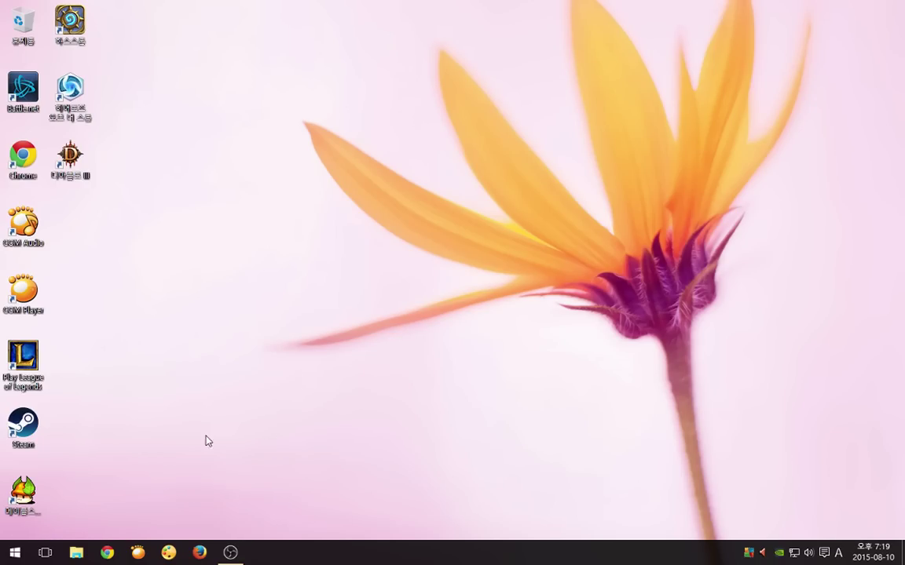
# Browse the Start menu's all apps (모든 앱) list through its Latin and Korean sections and back to the M entries.
pyautogui.click(14, 552)
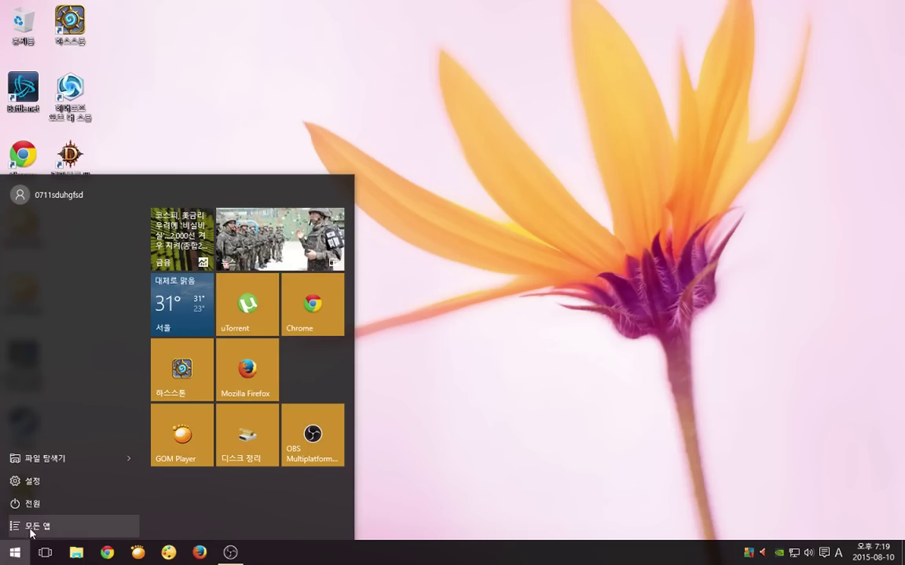
pyautogui.click(31, 526)
pyautogui.scroll(-3, 58, 419)
pyautogui.scroll(-3, 60, 416)
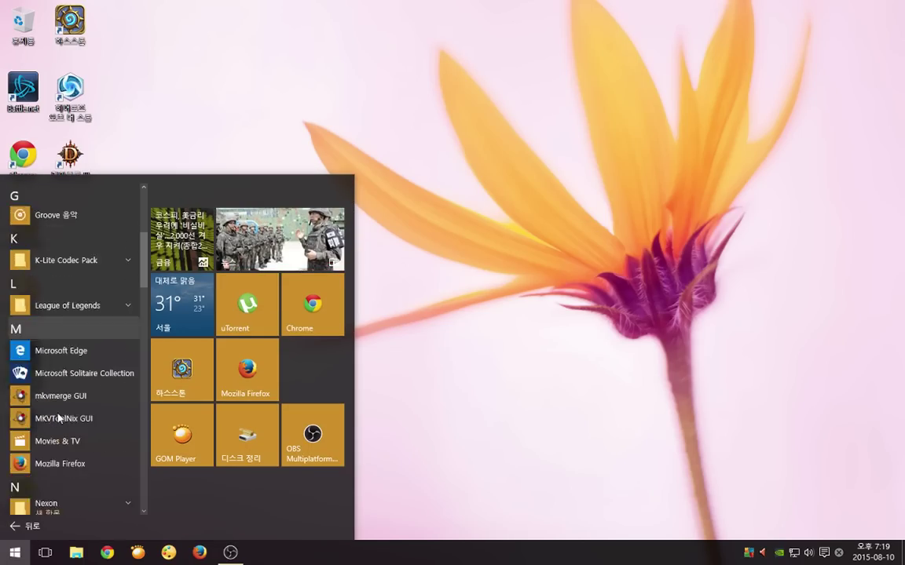
pyautogui.scroll(-2, 78, 346)
pyautogui.scroll(-10, 85, 360)
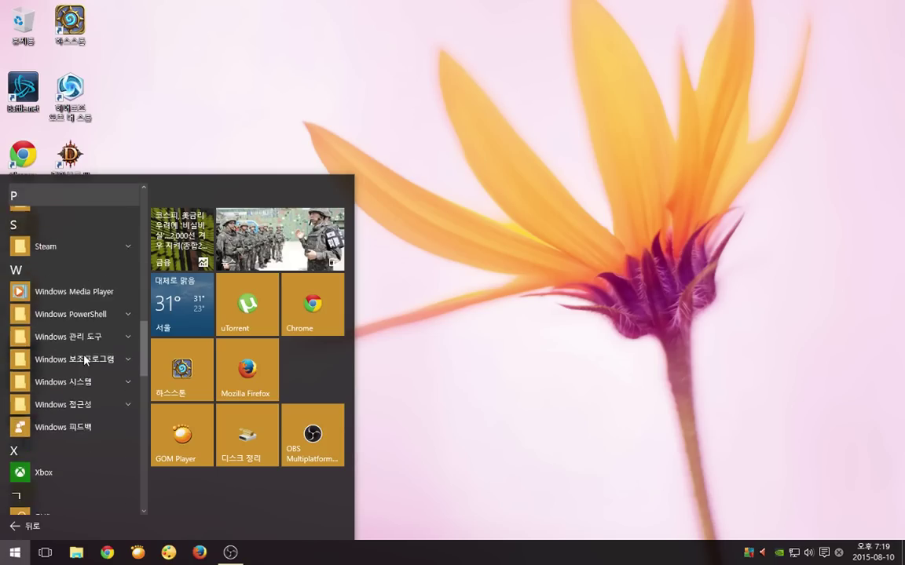
pyautogui.scroll(-10, 52, 377)
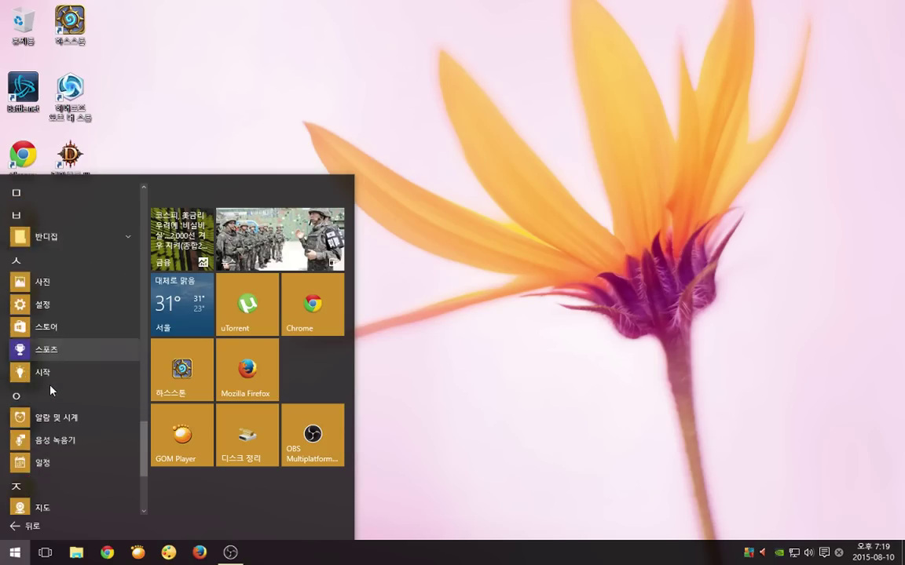
pyautogui.scroll(7, 53, 388)
pyautogui.scroll(12, 53, 386)
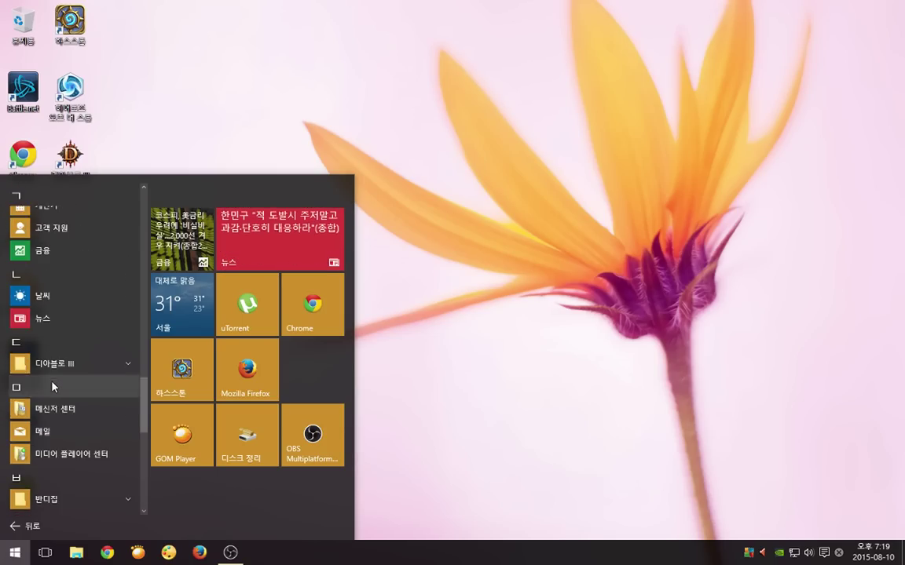
pyautogui.scroll(8, 51, 385)
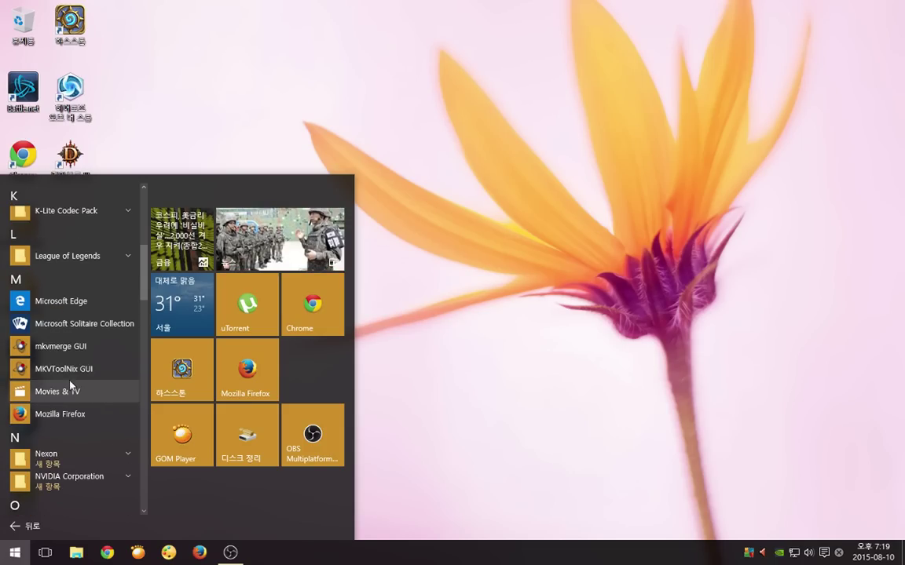
# Open the file location of the MKVToolNix GUI entry and look through the Start Menu Programs folder.
pyautogui.rightClick(74, 369)
pyautogui.click(110, 445)
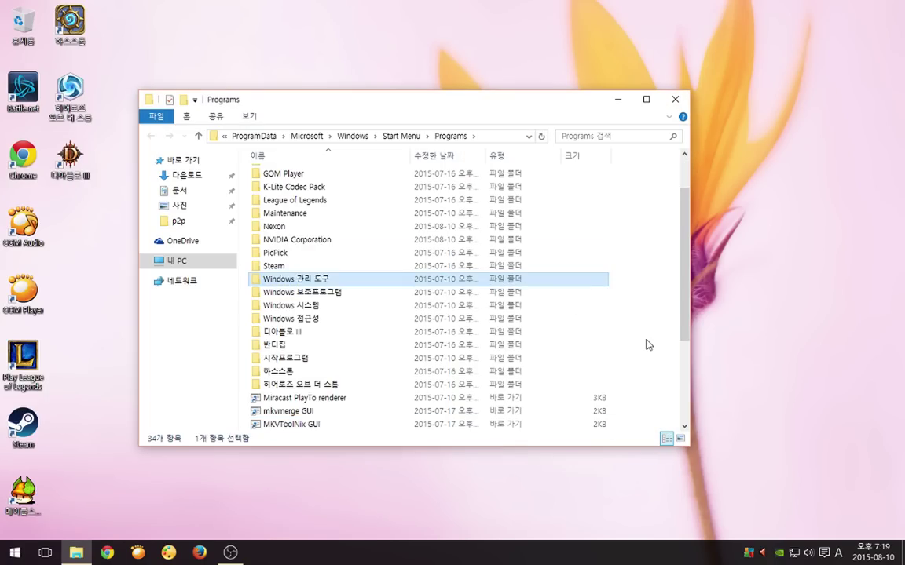
pyautogui.scroll(-3, 640, 334)
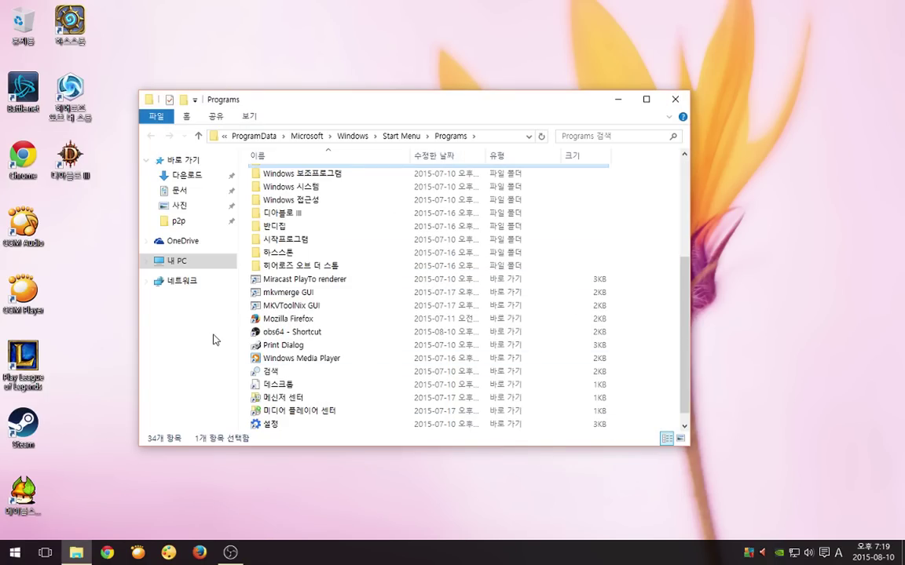
# Open C:\Program Files (x86) in a second File Explorer window and move it off the Programs folder's file list.
pyautogui.press('super+e')
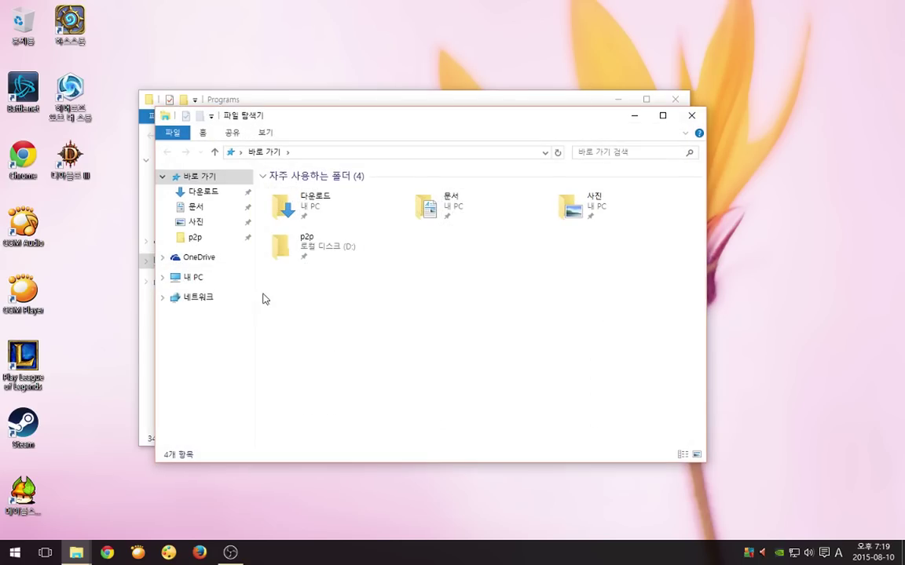
pyautogui.click(197, 278)
pyautogui.click(326, 322)
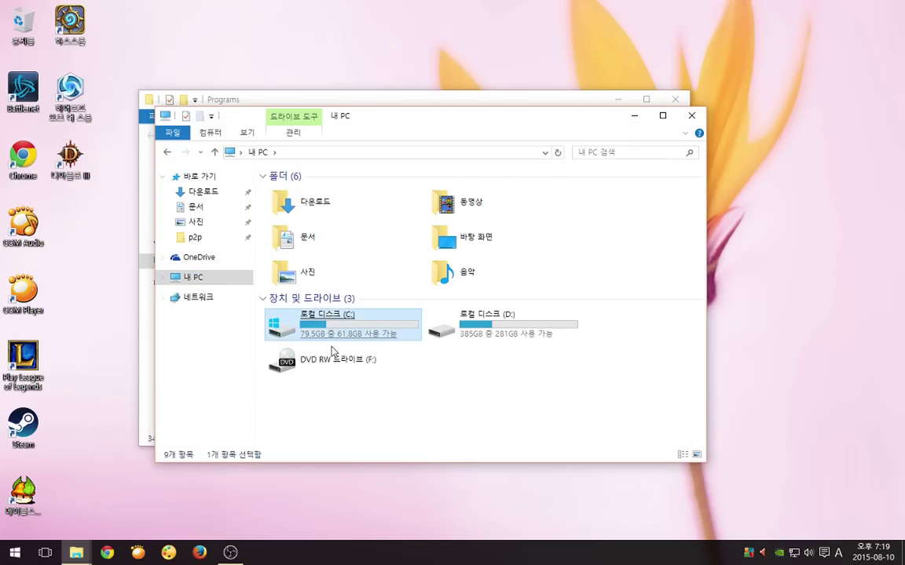
pyautogui.doubleClick(336, 326)
pyautogui.doubleClick(314, 244)
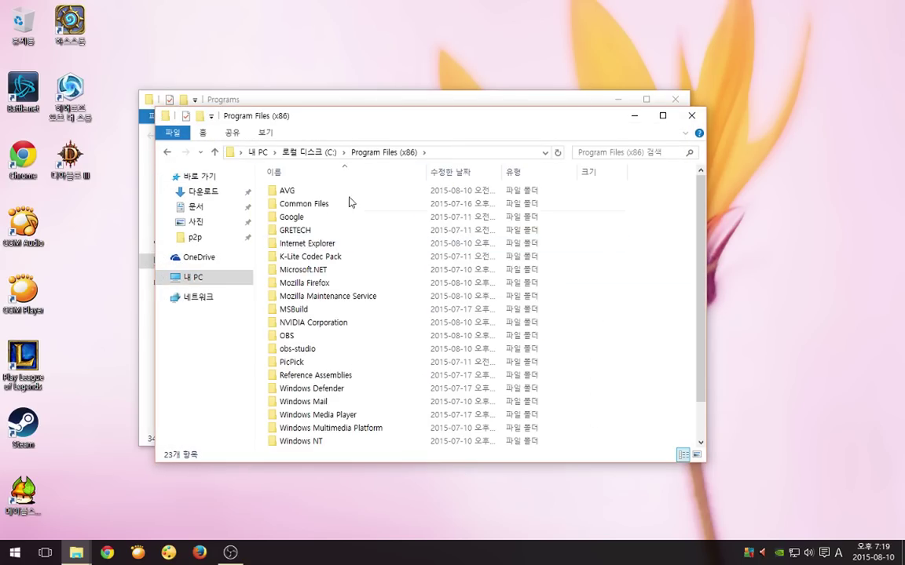
pyautogui.moveTo(438, 133); pyautogui.dragTo(680, 144)
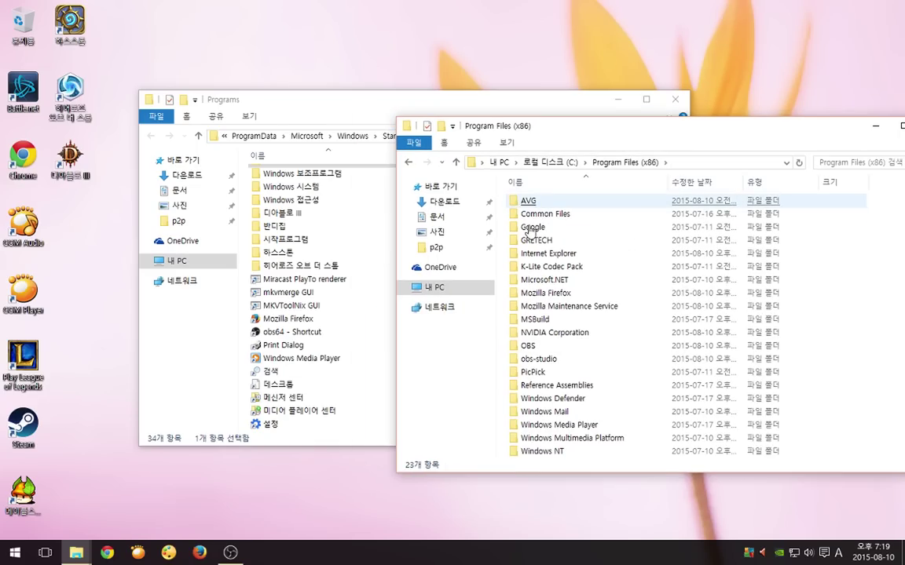
# Create a desktop shortcut to the obs64 application from the obs-studio\bin\64bit folder.
pyautogui.doubleClick(540, 361)
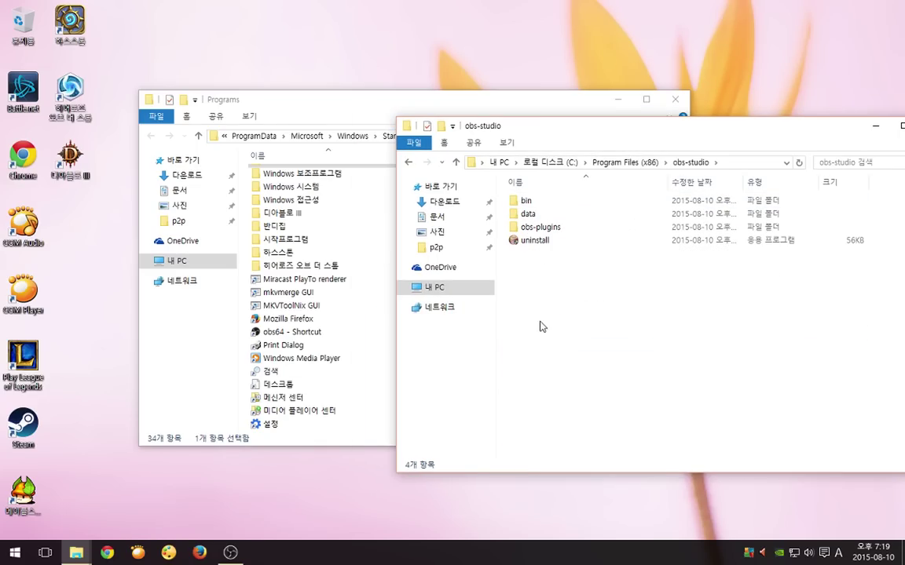
pyautogui.doubleClick(526, 201)
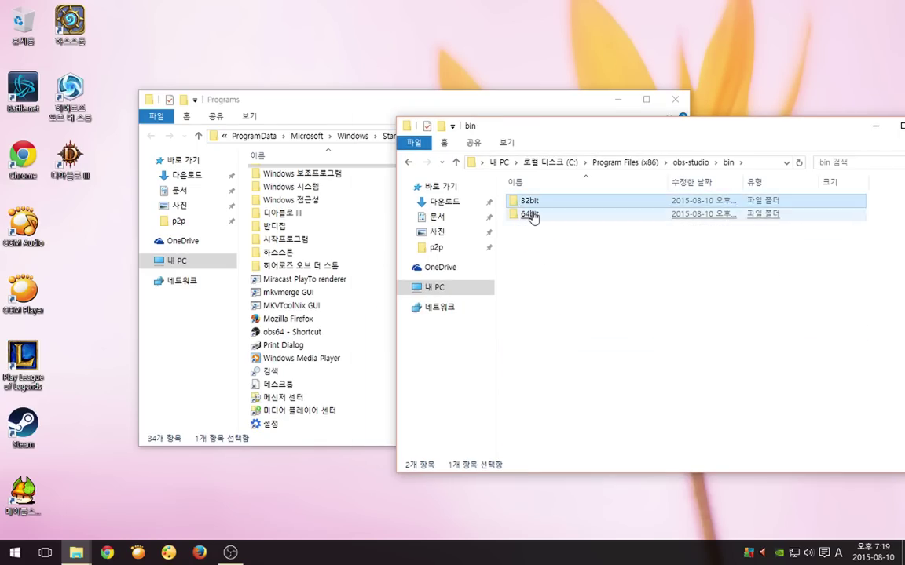
pyautogui.doubleClick(532, 213)
pyautogui.scroll(-3, 559, 305)
pyautogui.rightClick(531, 318)
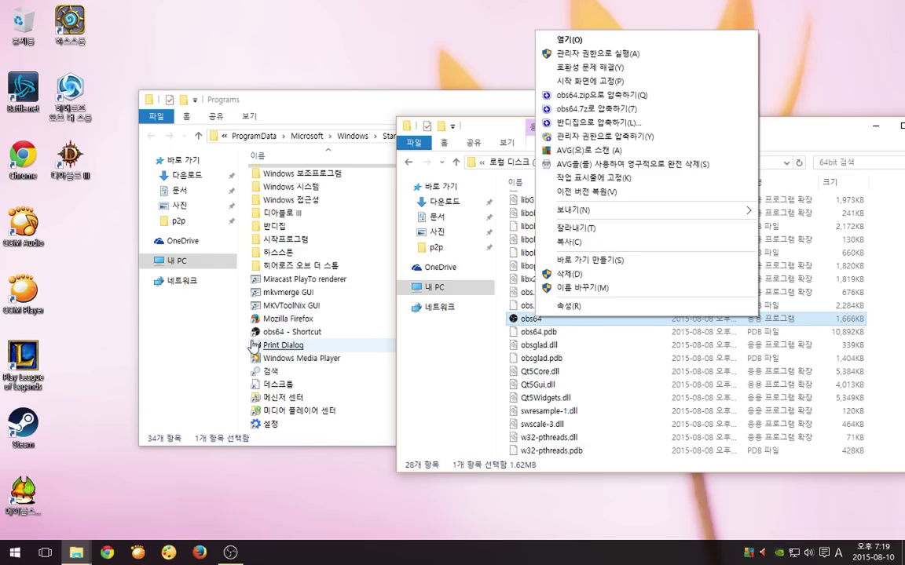
pyautogui.moveTo(573, 209)
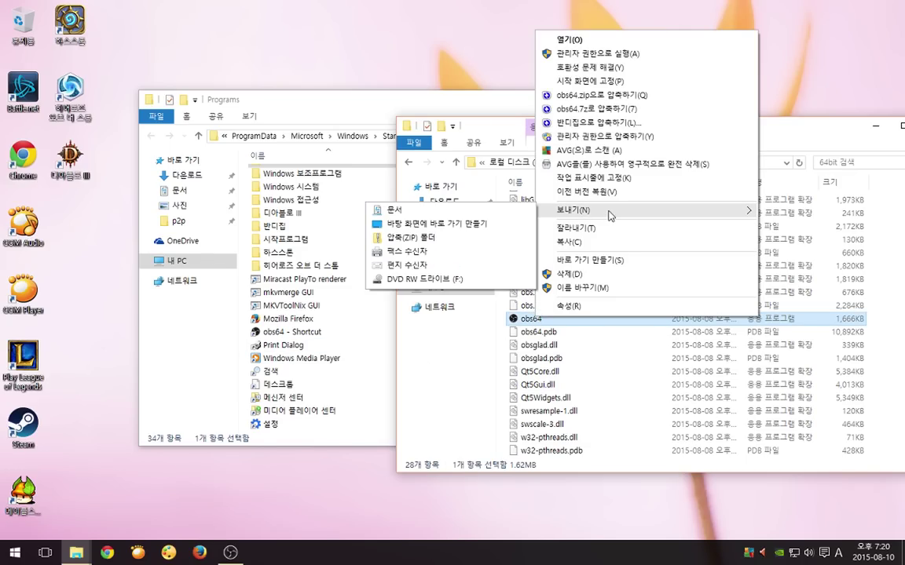
pyautogui.click(482, 226)
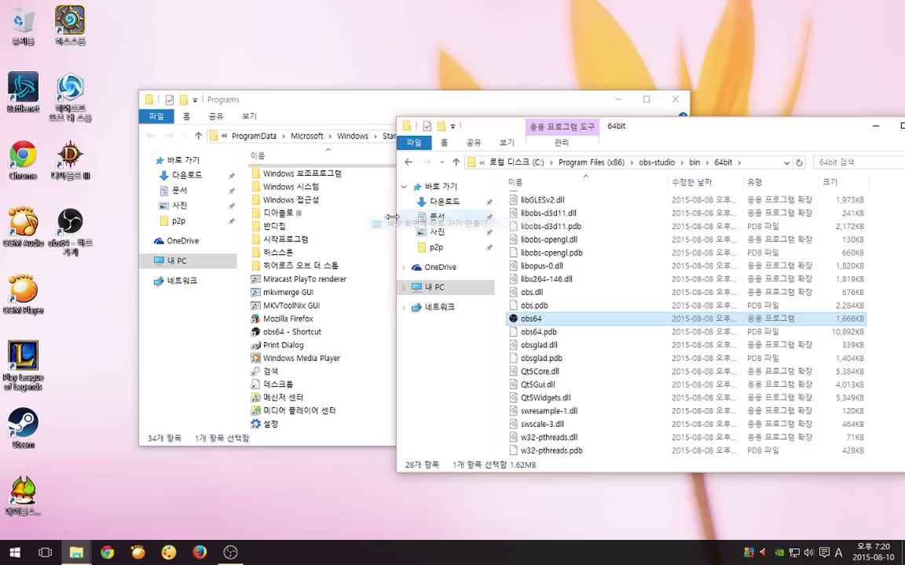
# Copy the obs64 shortcut on the desktop and close the 64bit folder window.
pyautogui.rightClick(75, 234)
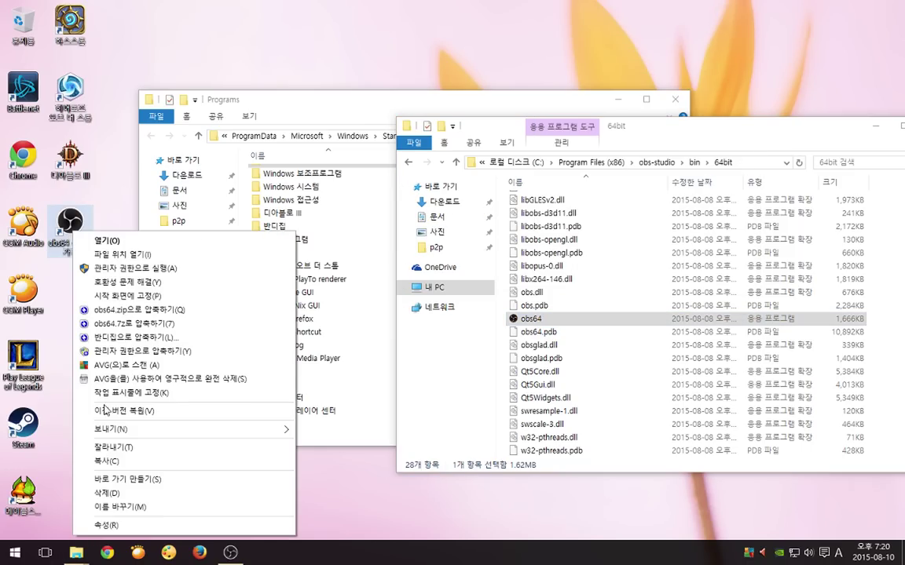
pyautogui.click(102, 461)
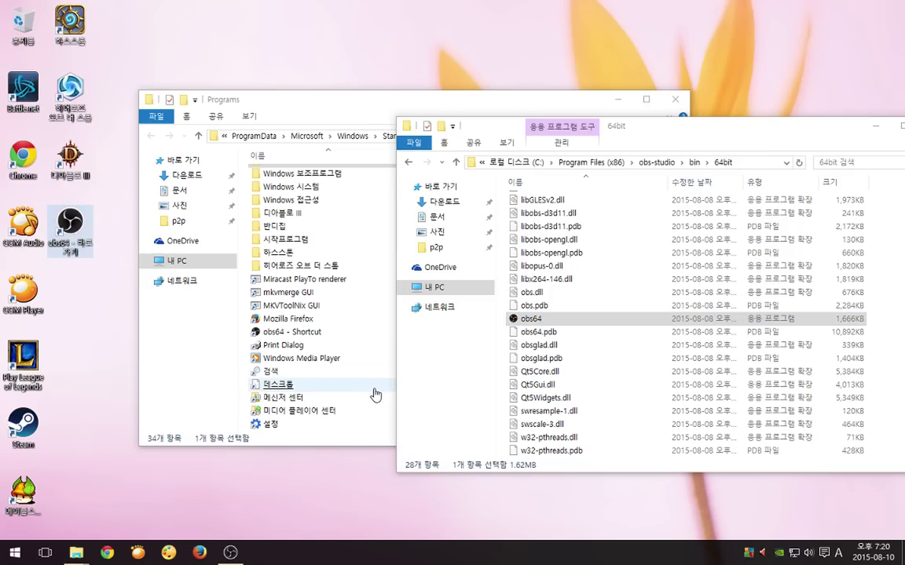
pyautogui.click(102, 289)
pyautogui.moveTo(691, 126); pyautogui.dragTo(584, 130)
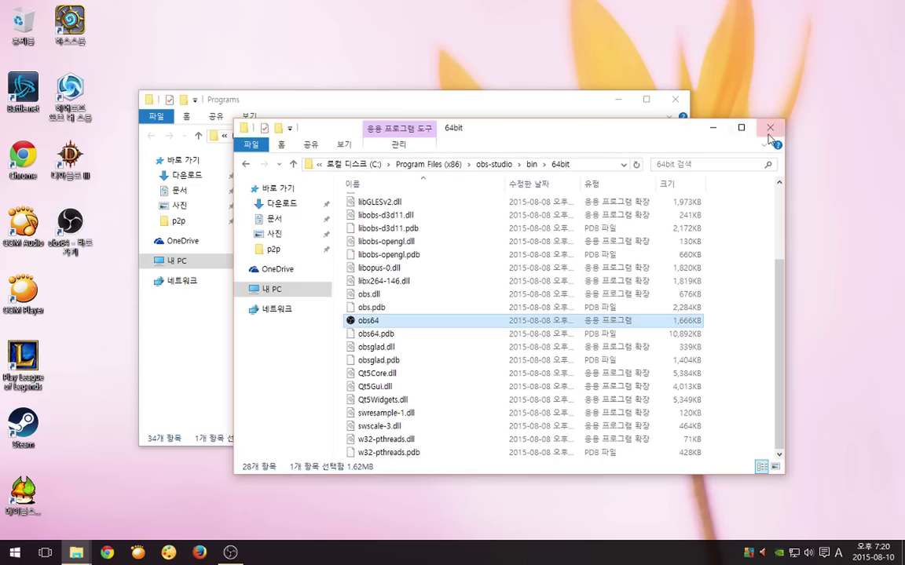
pyautogui.click(767, 127)
# Move the obs64 shortcut from the desktop into the Start Menu Programs folder, continuing with administrator permission.
pyautogui.scroll(-1, 637, 331)
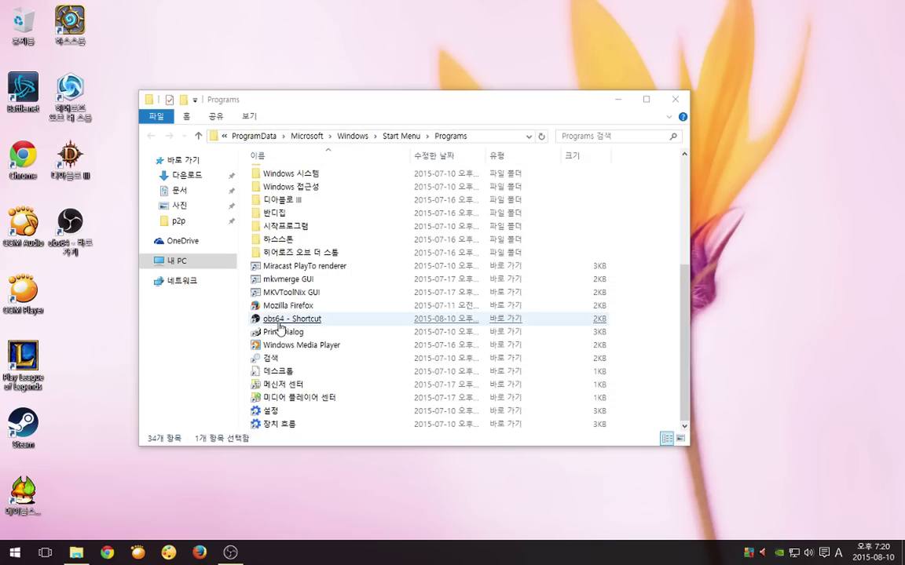
pyautogui.moveTo(70, 228); pyautogui.dragTo(644, 382)
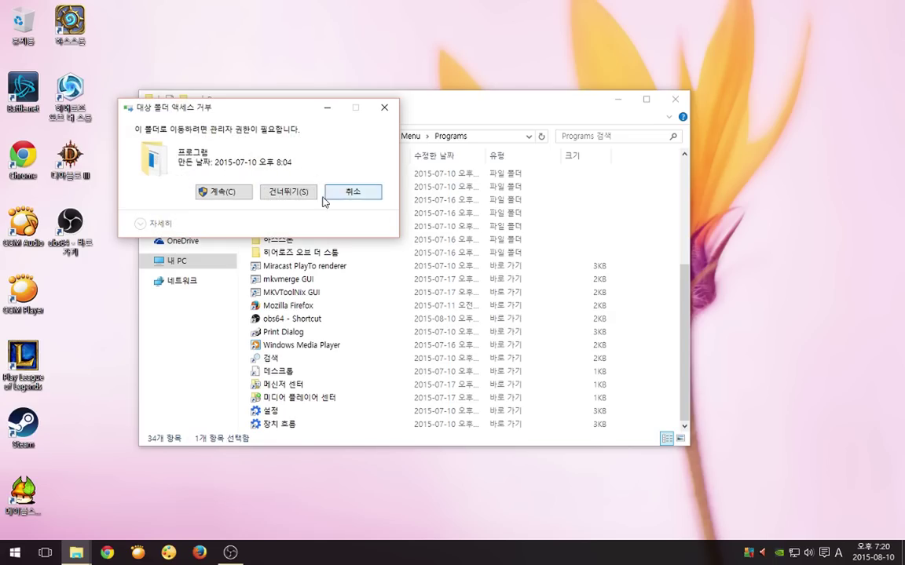
pyautogui.click(233, 193)
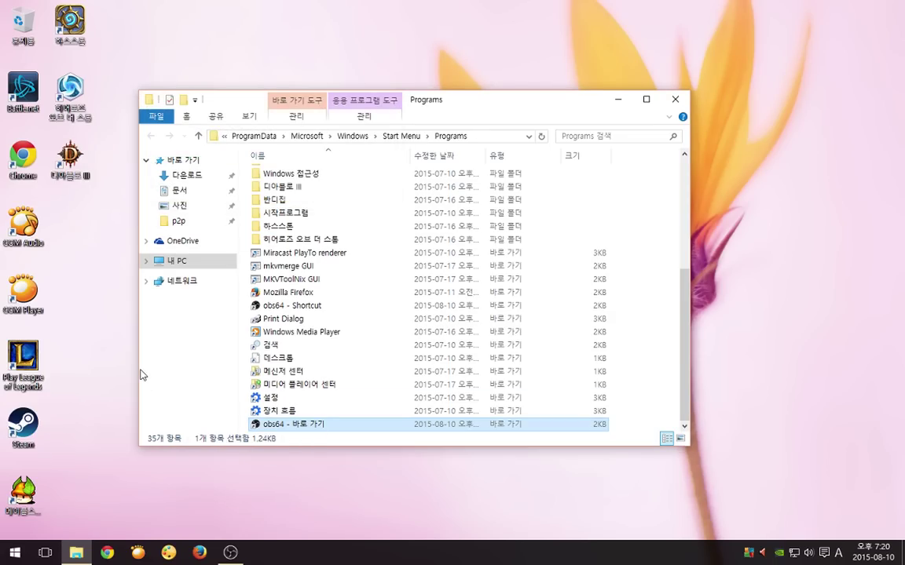
# Jump to the letter O in the all apps (모든 앱) list and check the contents of the OBS Multiplatform folder.
pyautogui.press('super')
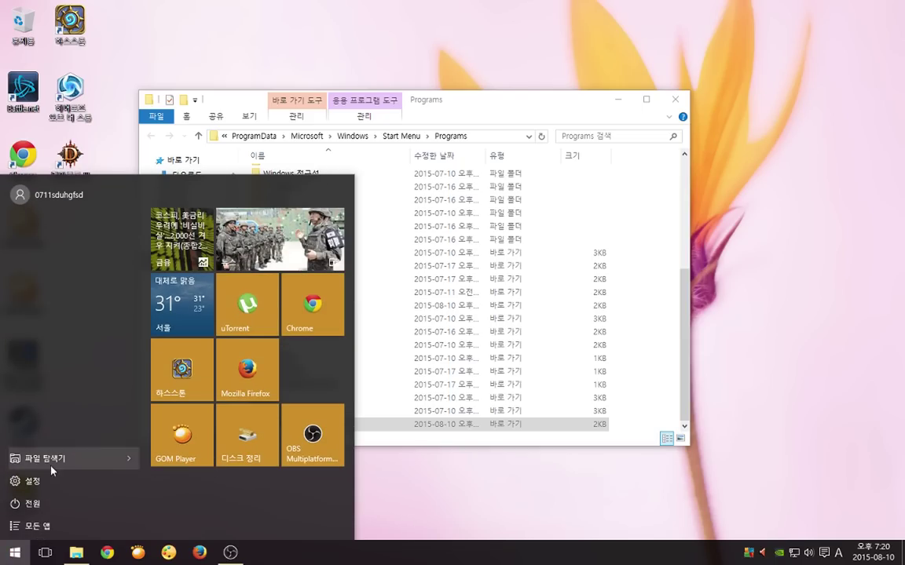
pyautogui.click(50, 526)
pyautogui.click(37, 184)
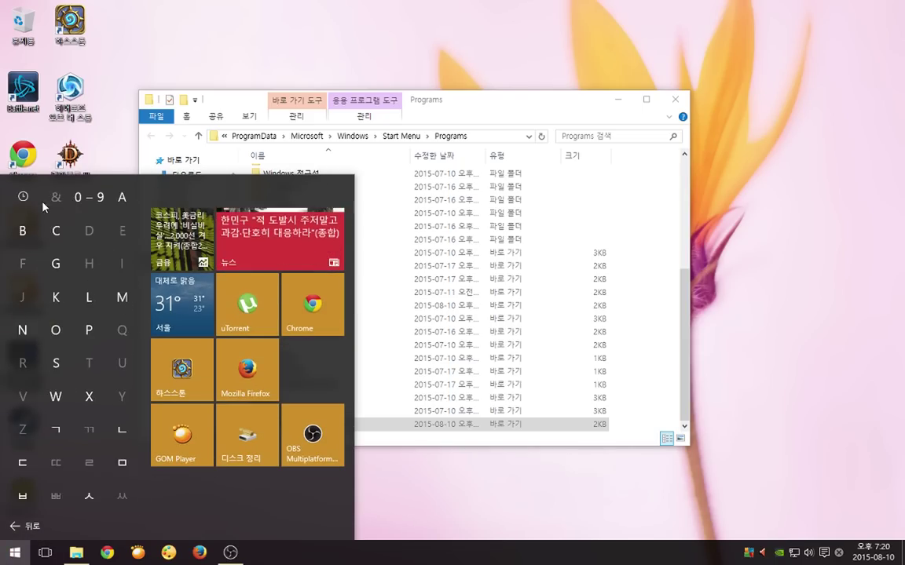
pyautogui.click(56, 331)
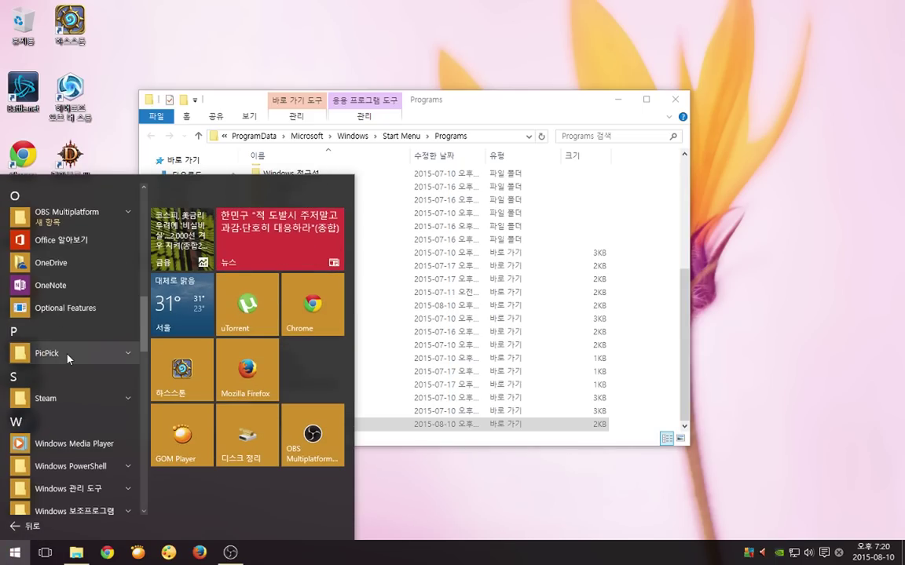
pyautogui.scroll(3, 68, 358)
pyautogui.scroll(-2, 68, 358)
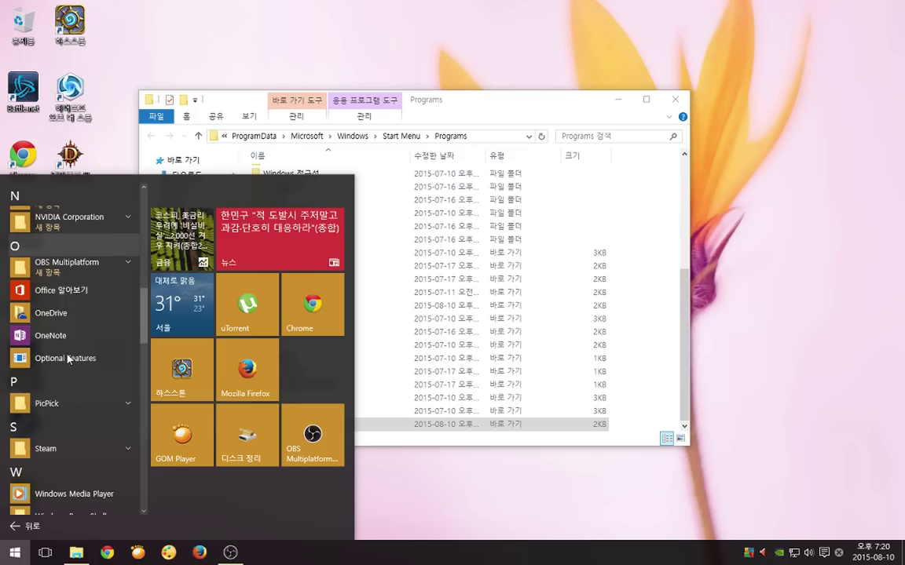
pyautogui.click(80, 271)
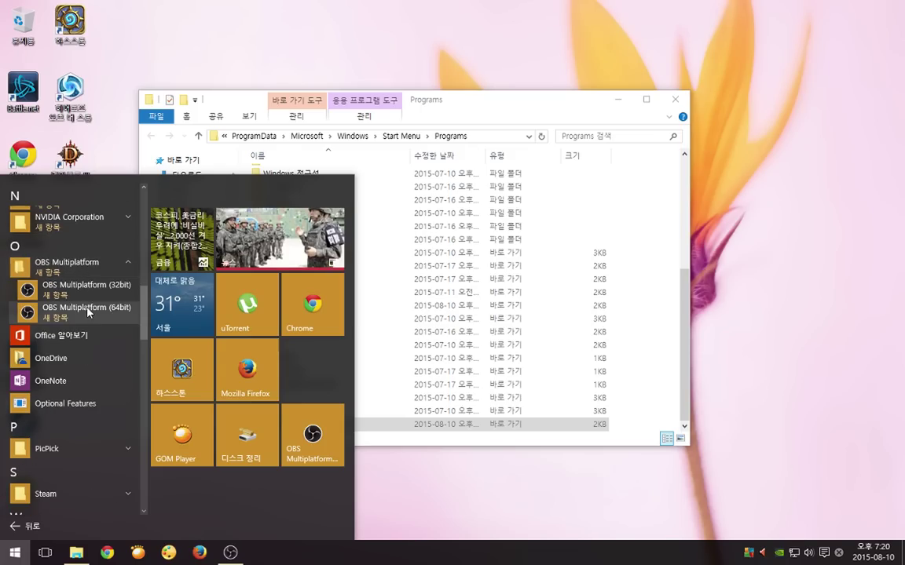
pyautogui.click(73, 262)
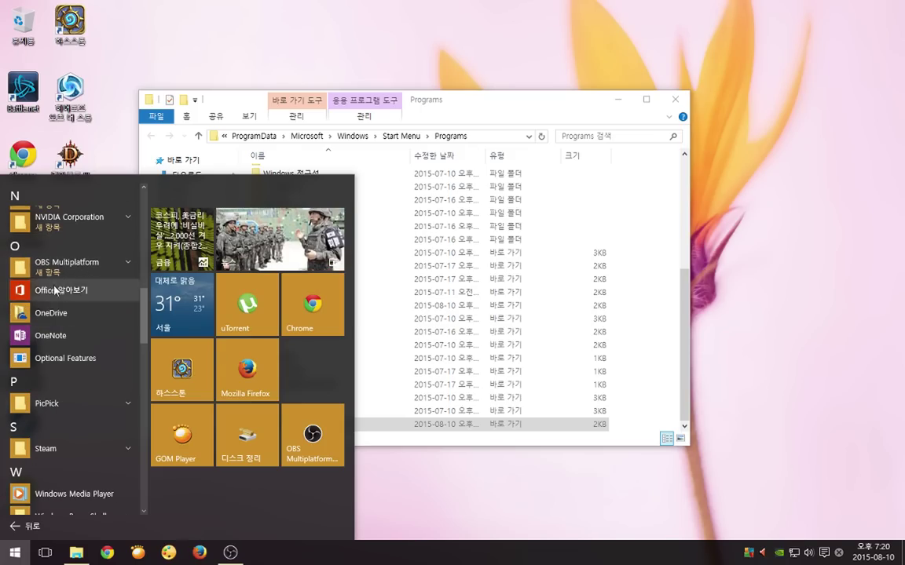
# Return to the Programs folder window, look through its contents and select the obs64 - 바로 가기 shortcut.
pyautogui.click(629, 370)
pyautogui.scroll(6, 648, 377)
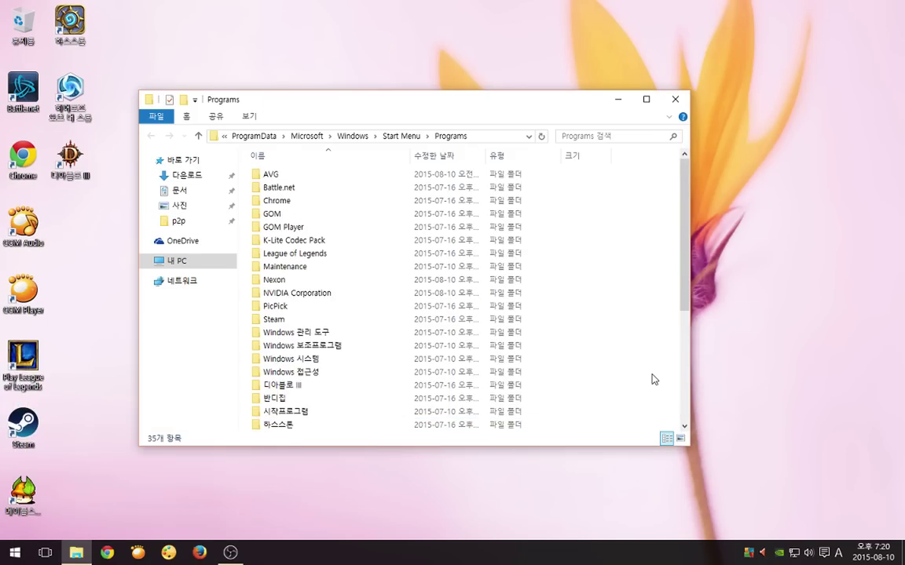
pyautogui.scroll(-5, 651, 379)
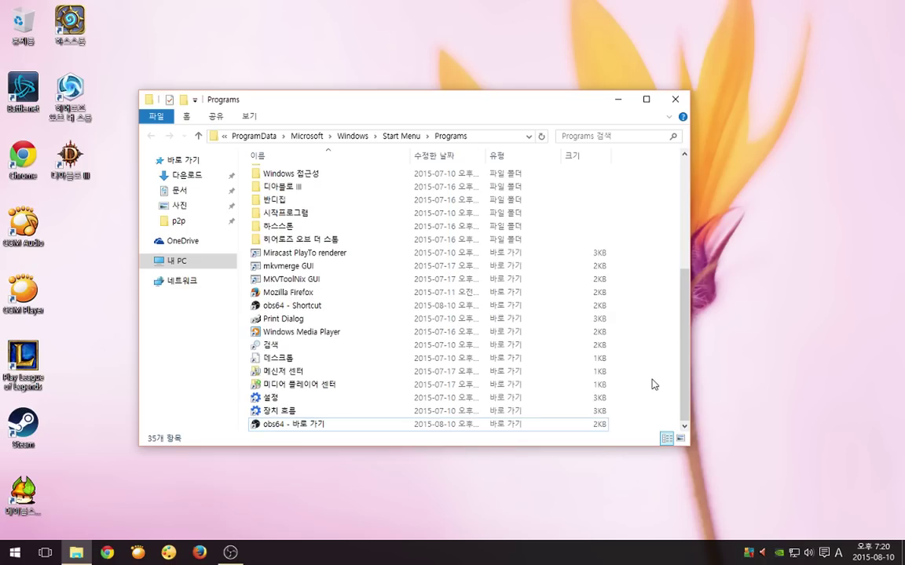
pyautogui.click(289, 424)
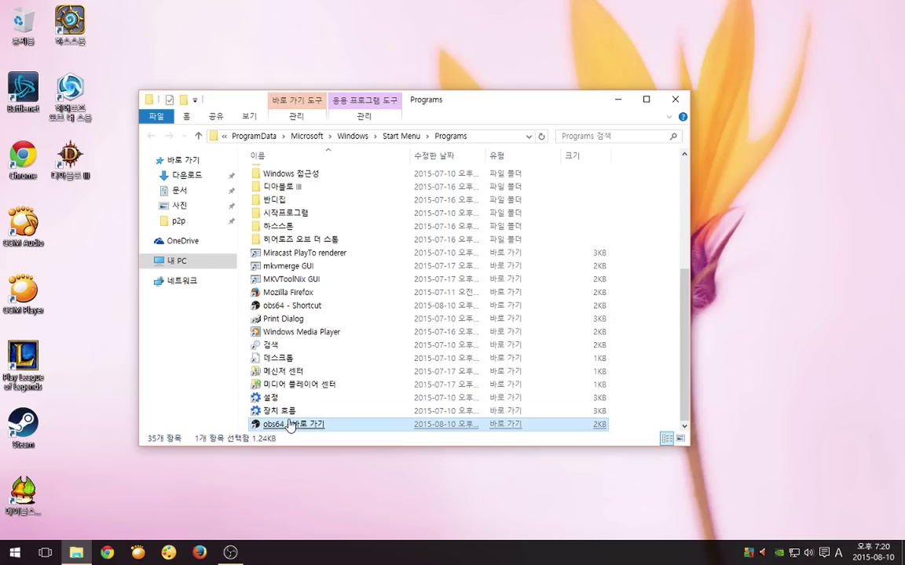
# Check the O section of the all apps (모든 앱) list again for the obs64 shortcut, and close Start.
pyautogui.click(14, 552)
pyautogui.click(35, 527)
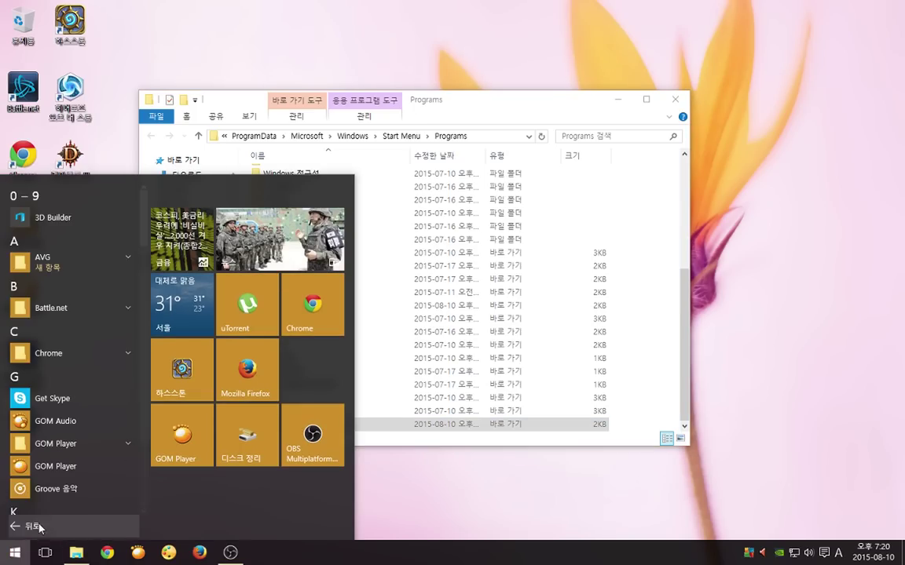
pyautogui.click(44, 196)
pyautogui.click(59, 330)
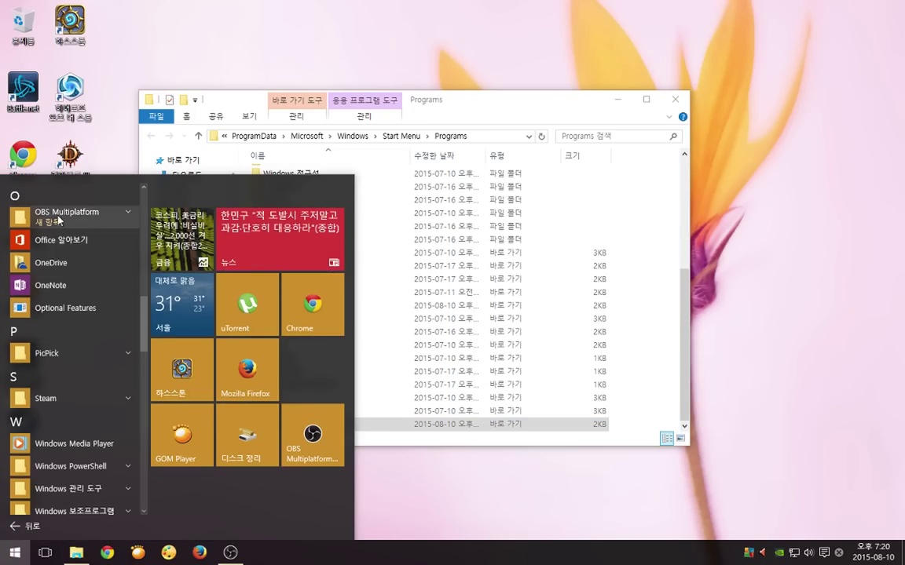
pyautogui.click(648, 393)
# Delete the obs64 - 바로 가기 shortcut from the Start Menu Programs folder and close the folder window.
pyautogui.click(9, 552)
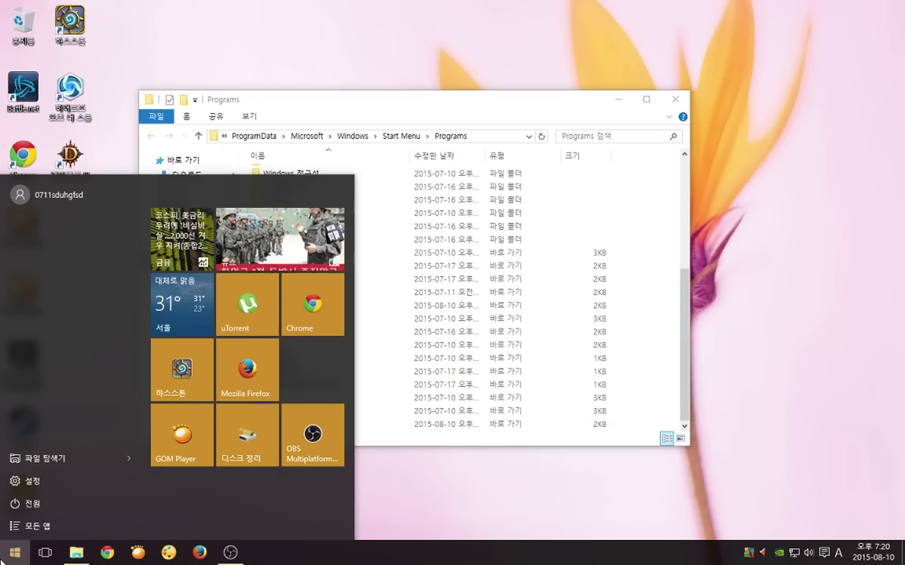
pyautogui.click(391, 518)
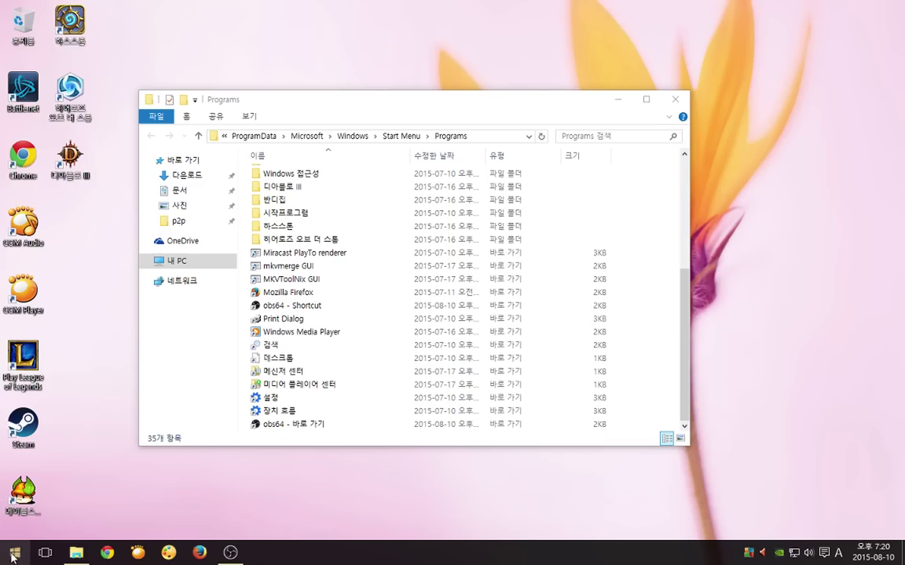
pyautogui.rightClick(300, 428)
pyautogui.click(336, 383)
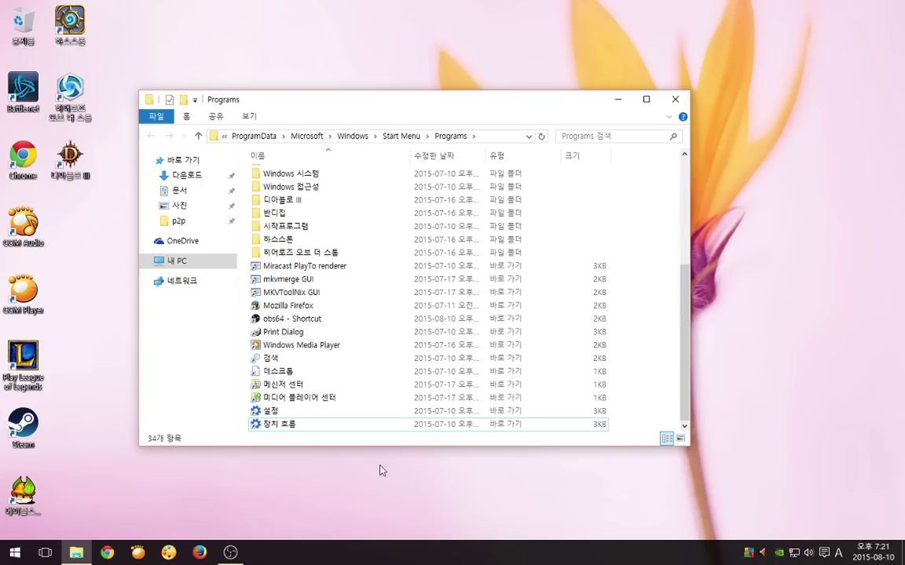
pyautogui.click(618, 99)
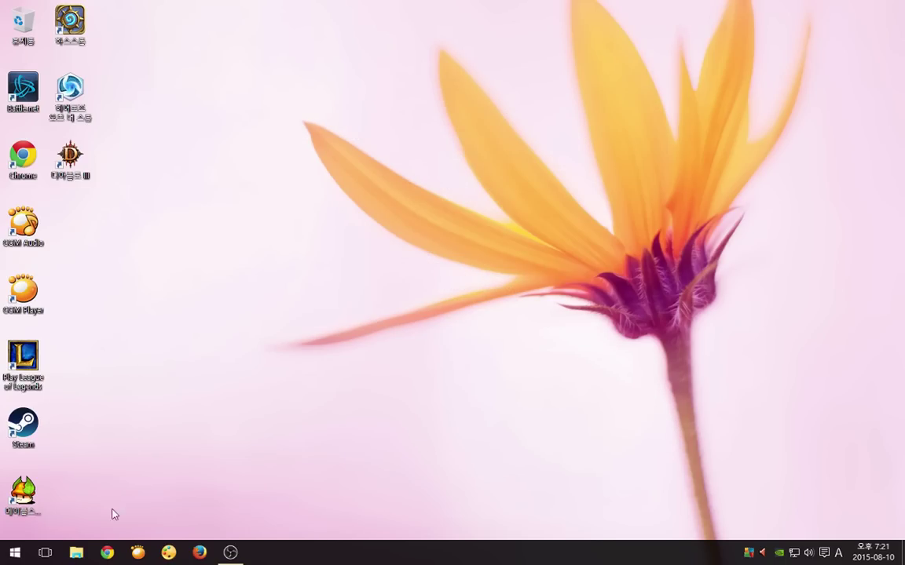
# Check the 네트워크 및 인터넷 page in Settings, close it, and view the notification area's network options for 네트워크 및 공유 센터 열기.
pyautogui.click(7, 555)
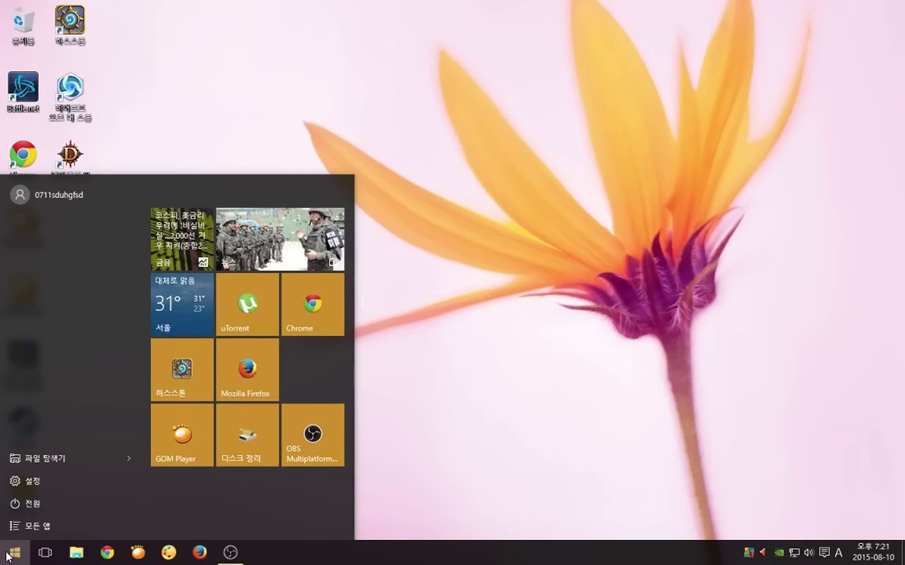
pyautogui.click(50, 483)
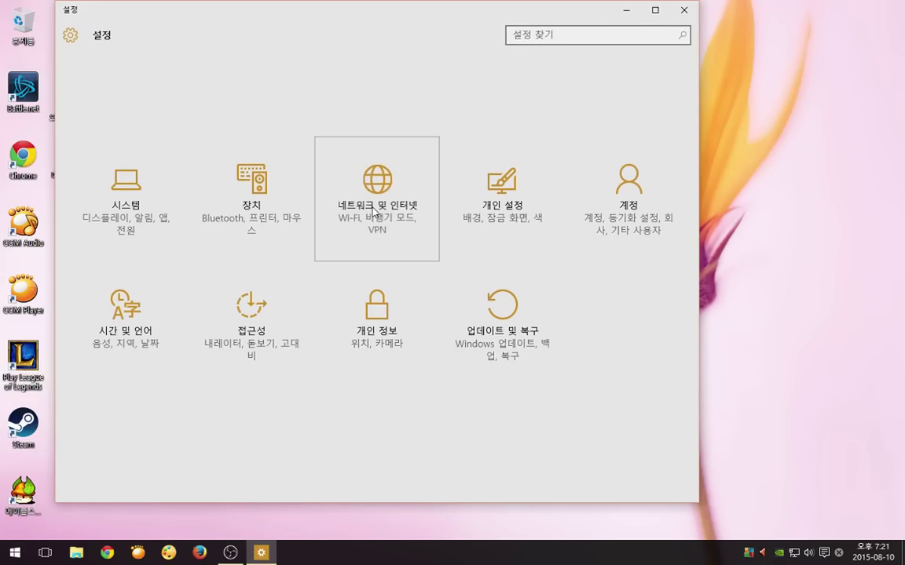
pyautogui.click(374, 252)
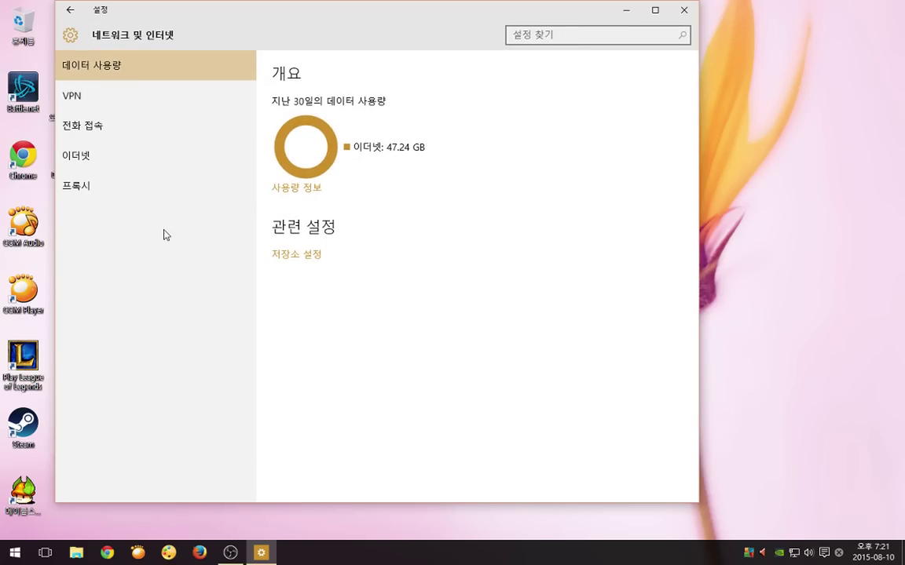
pyautogui.click(682, 10)
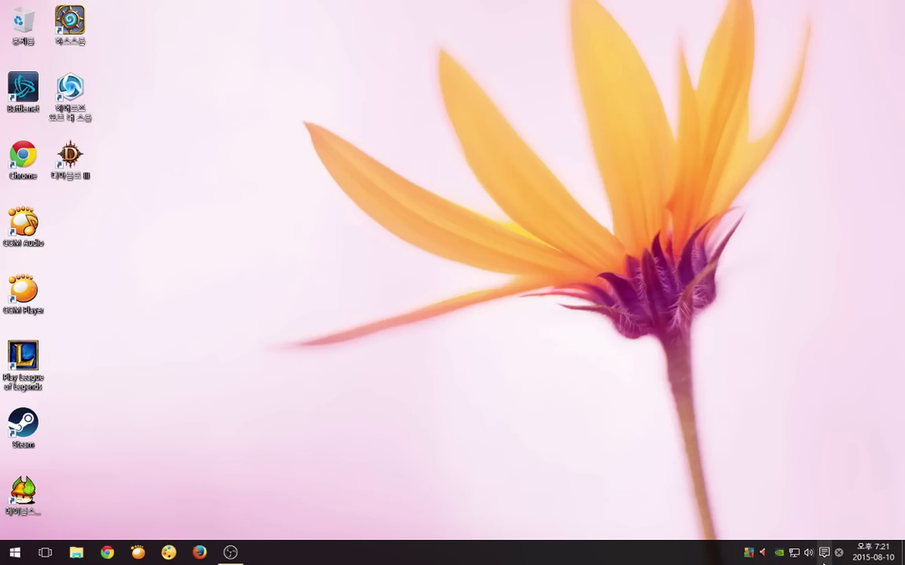
pyautogui.rightClick(794, 553)
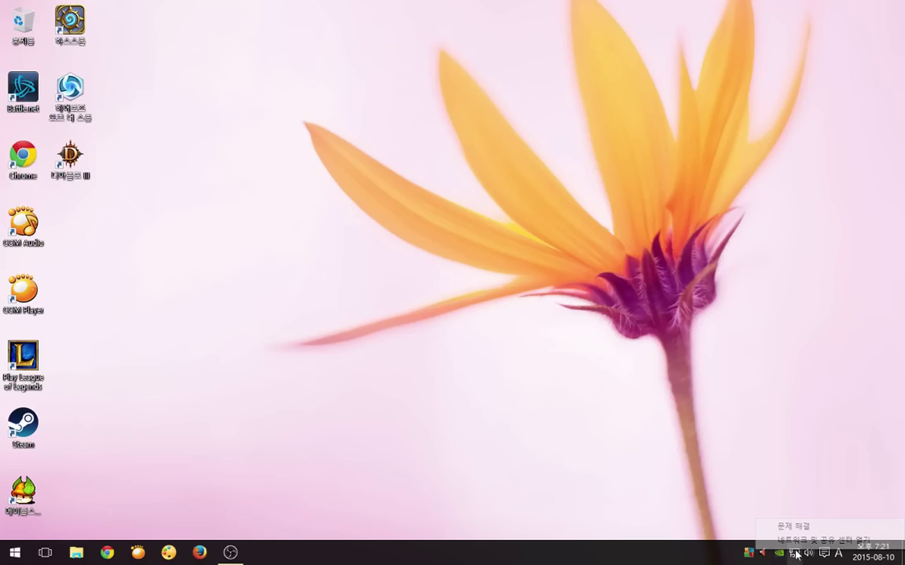
pyautogui.click(788, 540)
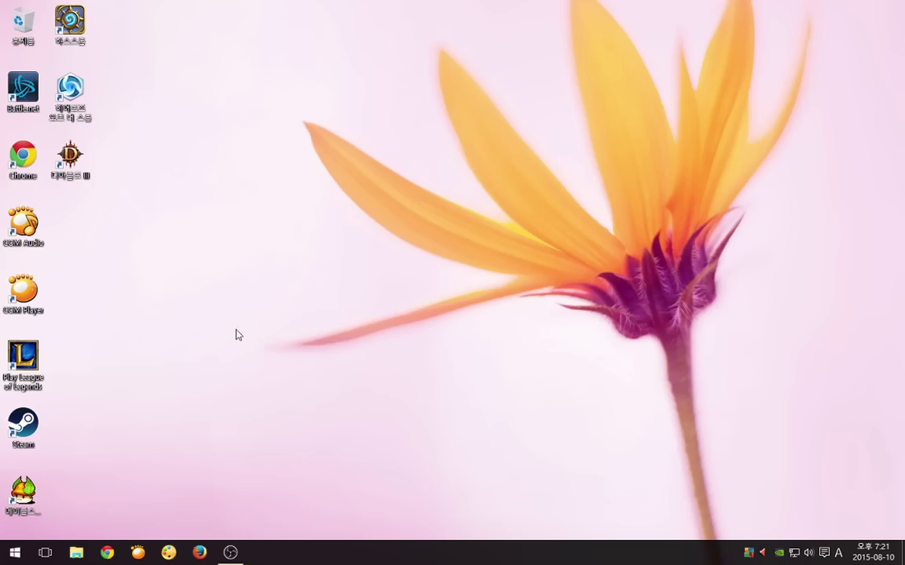
pyautogui.moveTo(102, 497); pyautogui.dragTo(2, 3)
pyautogui.click(253, 236)
# Open File Explorer, expand 내 PC in the folder tree and close the window.
pyautogui.click(79, 553)
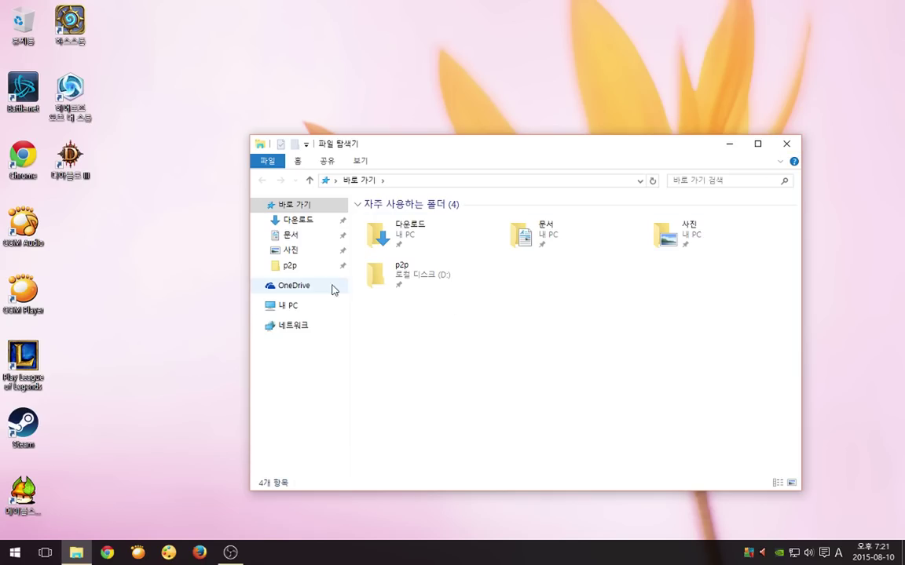
pyautogui.click(257, 305)
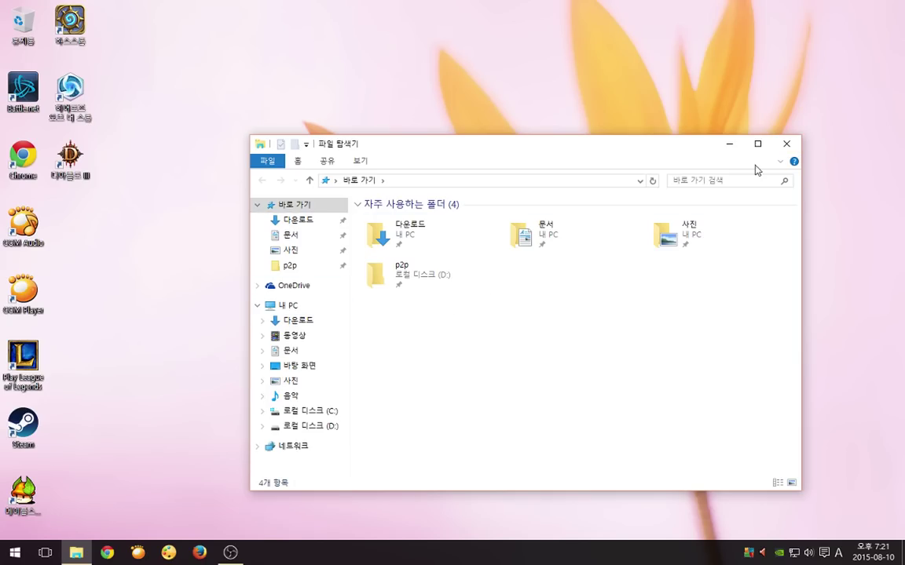
pyautogui.click(781, 145)
# Reopen File Explorer, collapse 내 PC in the folder tree, then close and reopen the window to check the tree.
pyautogui.click(77, 554)
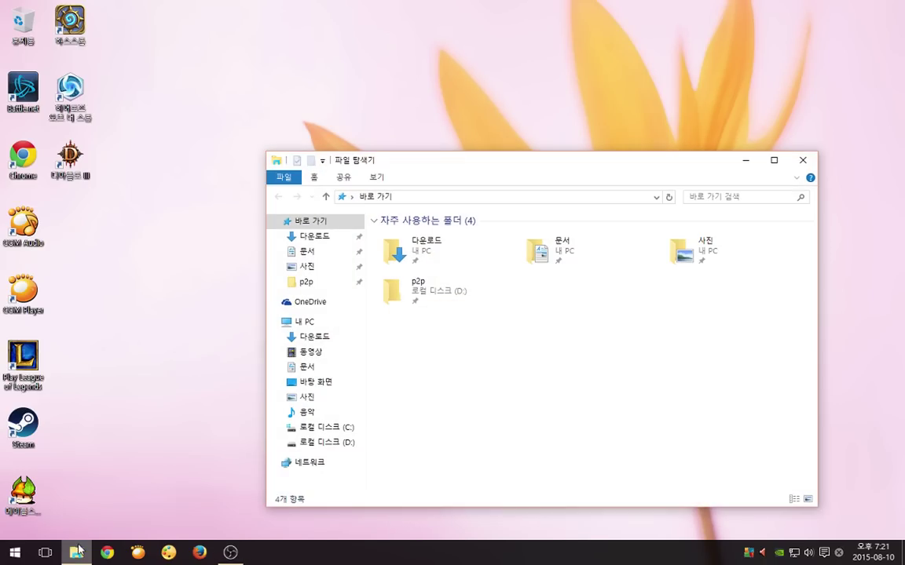
pyautogui.click(274, 322)
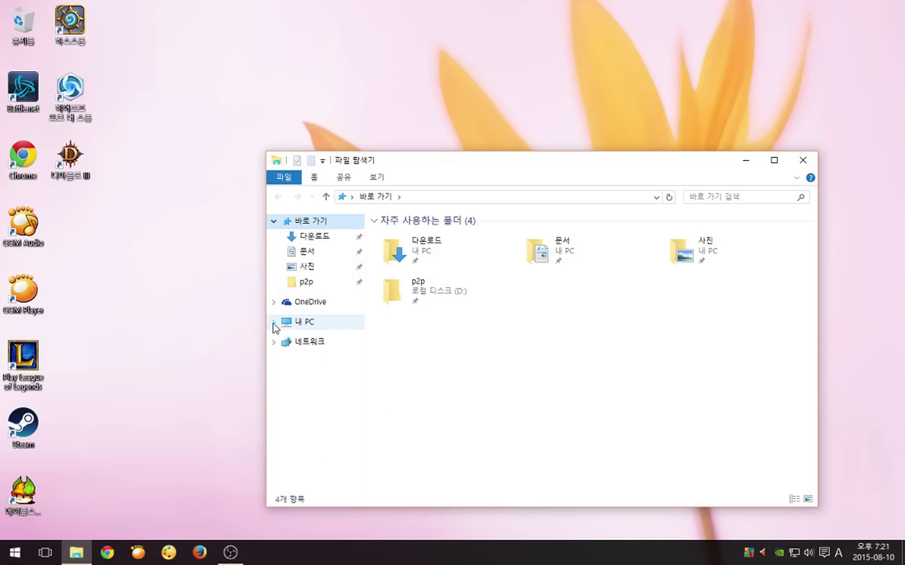
pyautogui.click(803, 163)
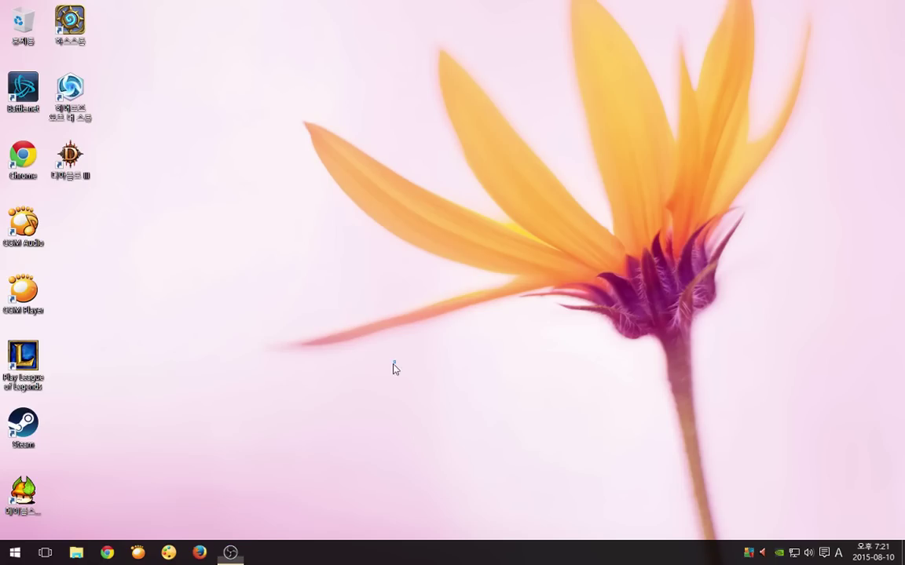
pyautogui.click(76, 553)
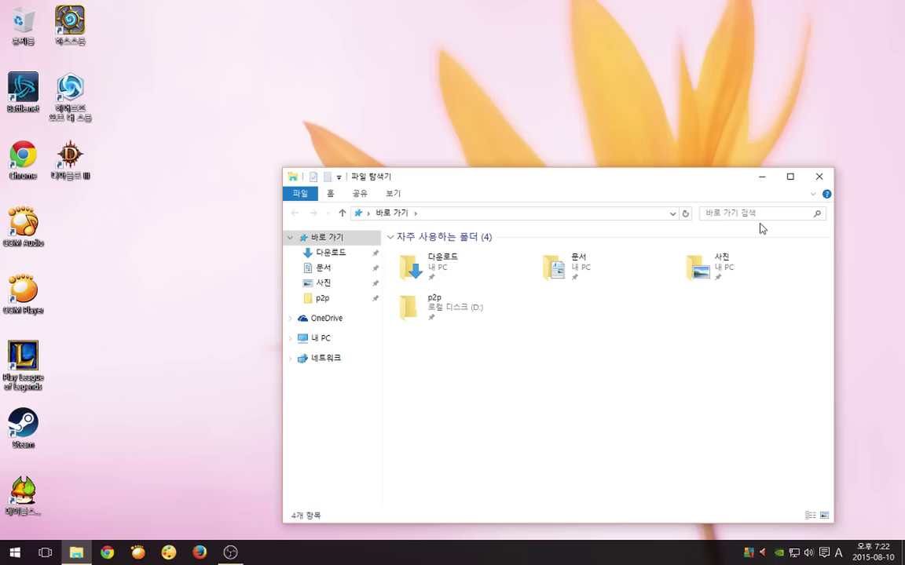
pyautogui.click(819, 179)
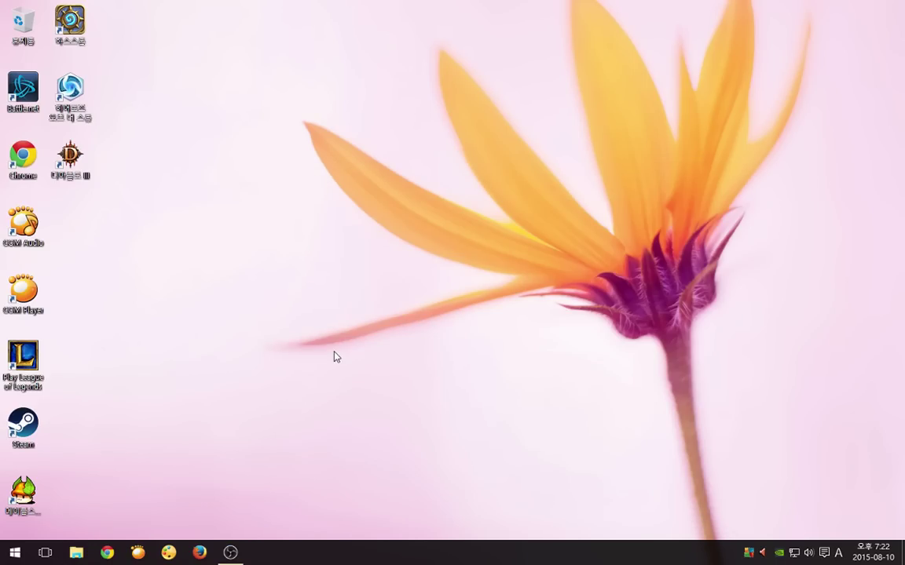